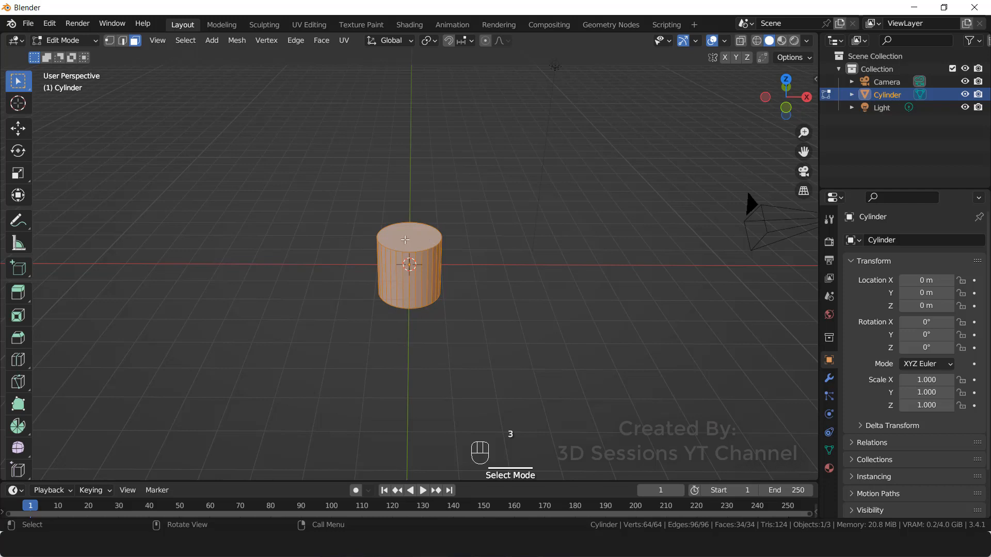
- Inset the cylinder's top face and extrude it about 0.72 m down into the body to hollow it out
left_click(412, 237)
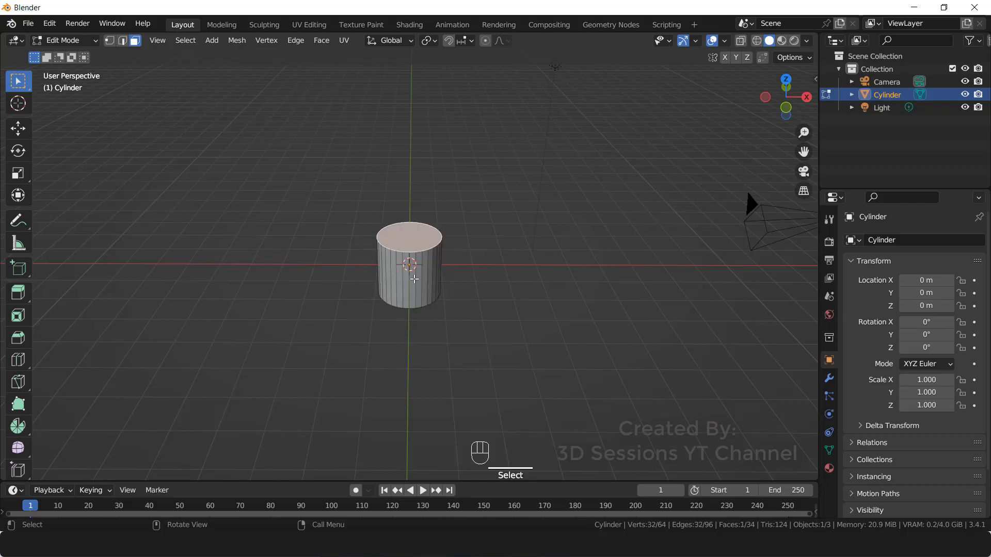
middle_click_drag(415, 279, 496, 316)
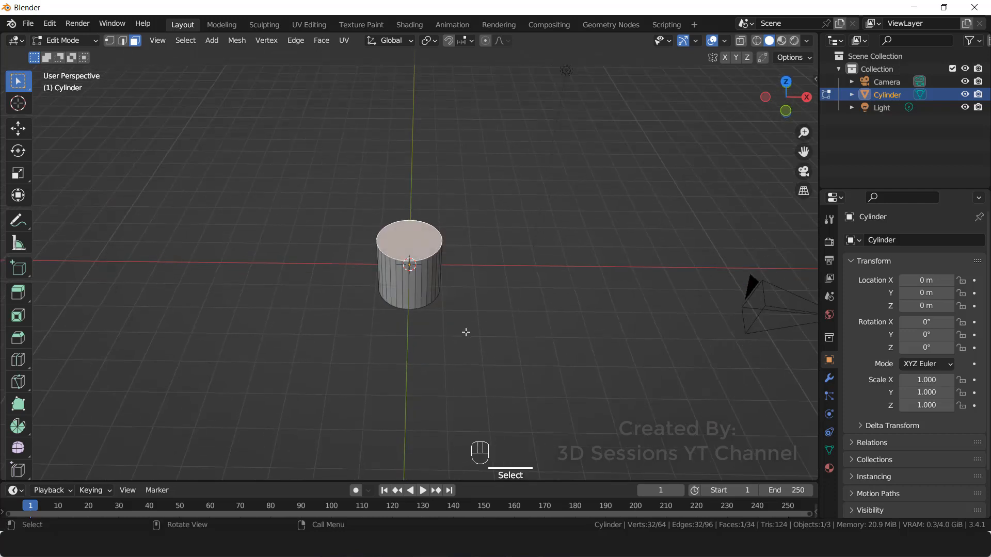
key("i")
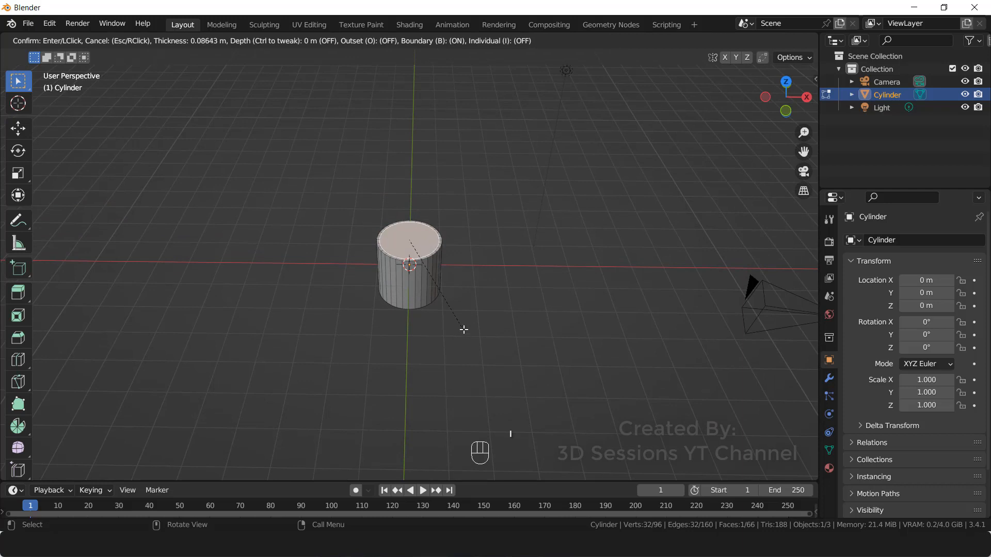
left_click(464, 326)
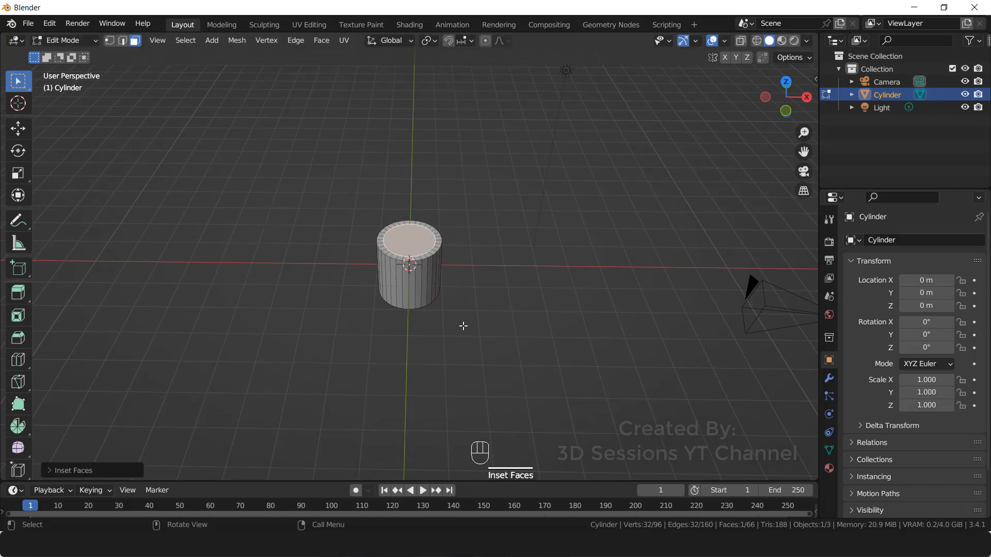
key("e")
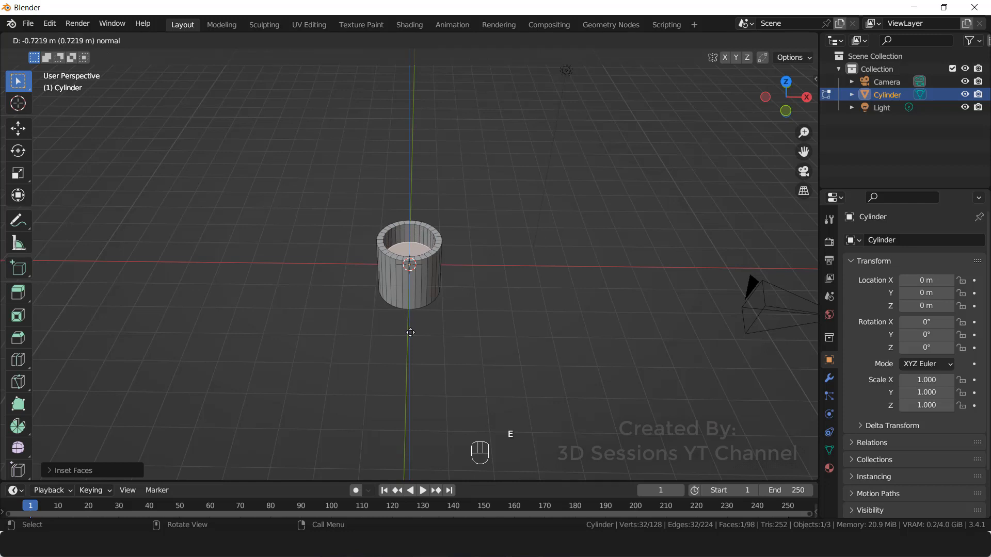
left_click(410, 333)
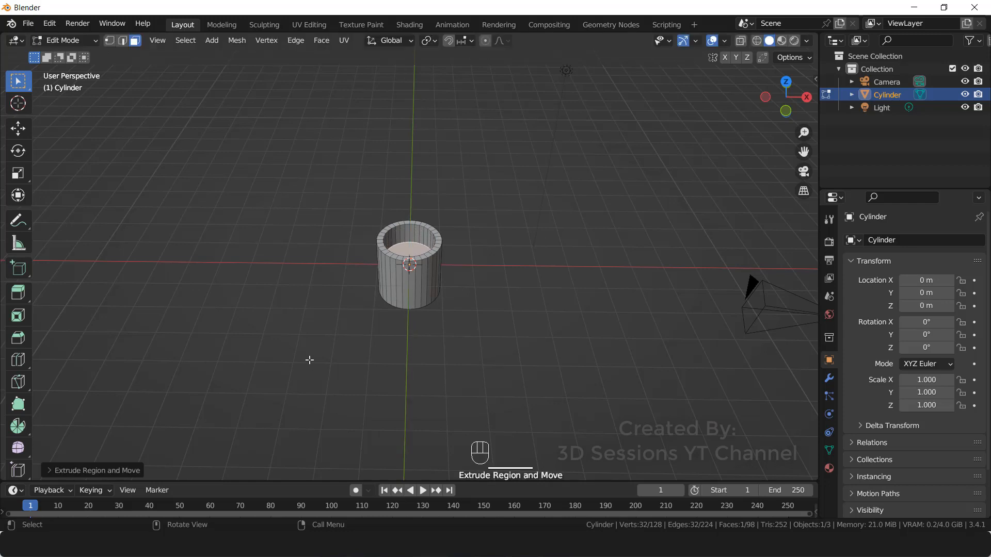
- In front view with X-ray enabled, select the cylinder's bottom ring of vertices and scale it outward slightly
key("grave")
left_click(234, 314)
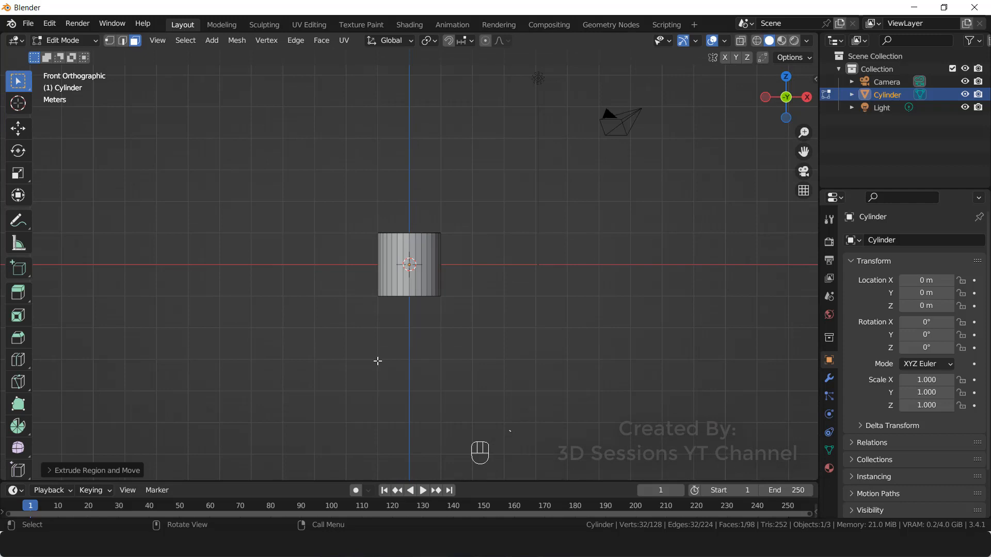
key("1")
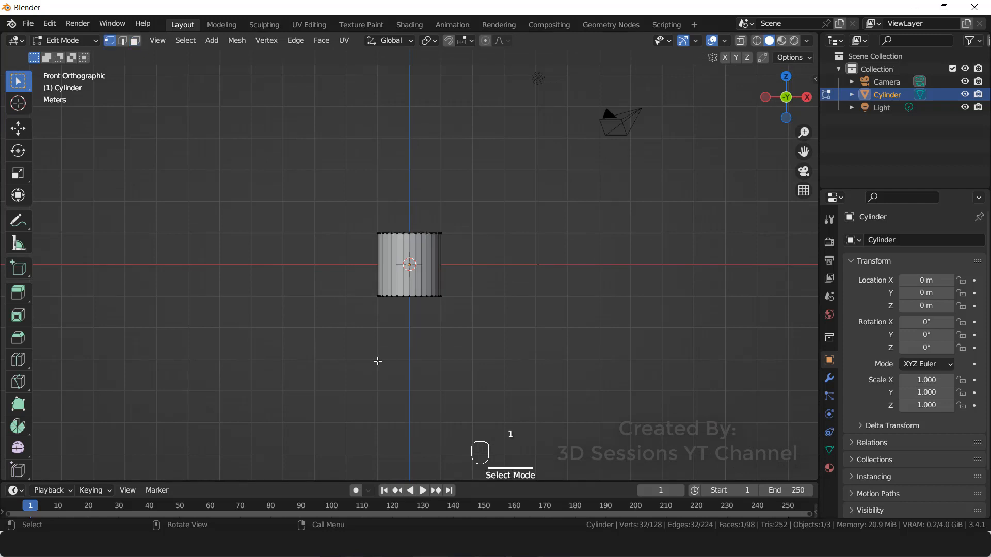
key("alt")
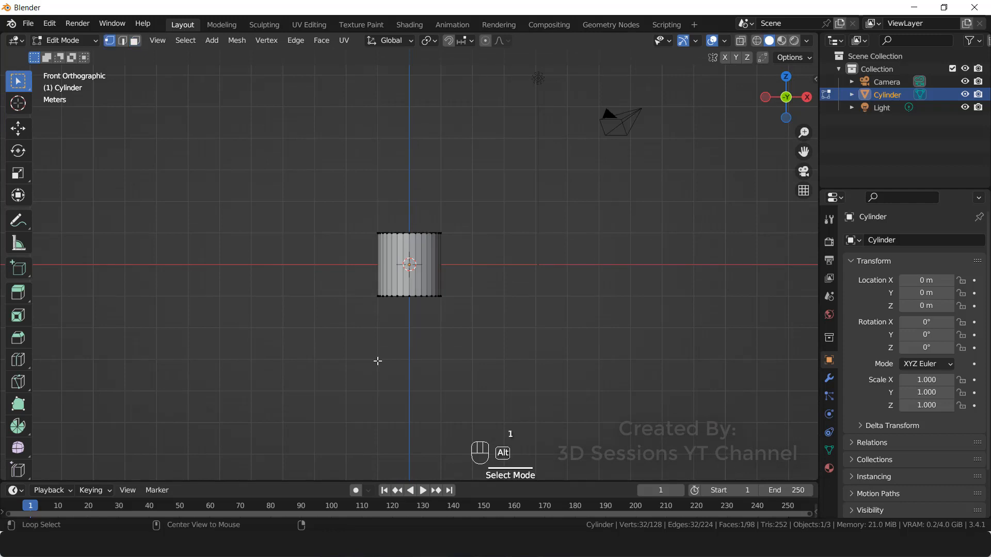
key("alt+z")
left_click_drag(227, 287, 545, 348)
key("s")
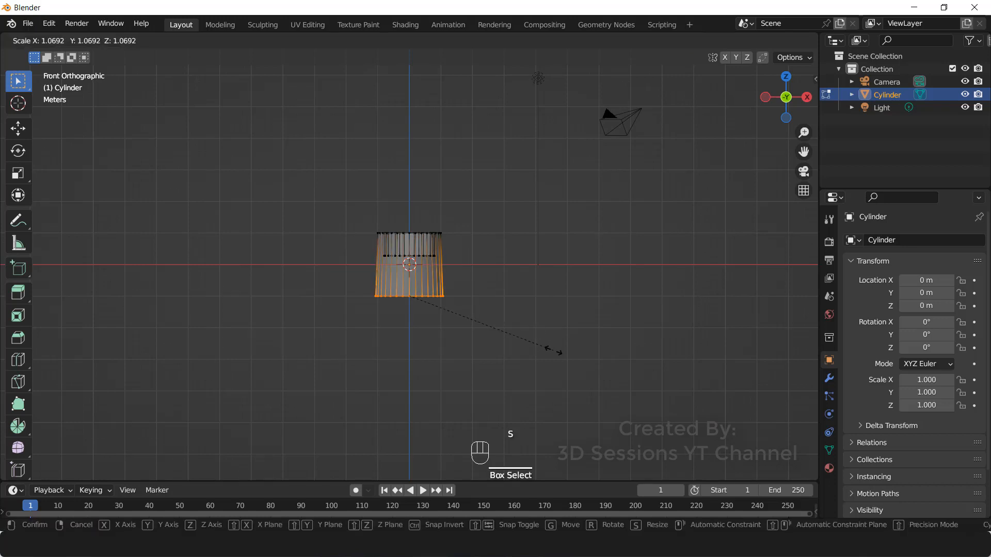
left_click(567, 354)
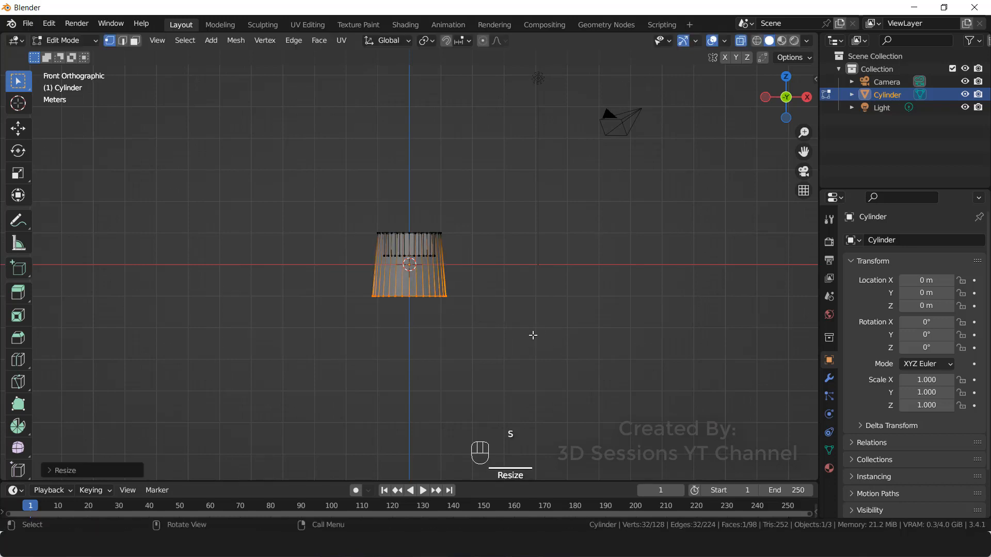
- Scale the top rim vertices down to about 0.63 and shrink the cavity's floor ring slightly to fit inside the taper
left_click_drag(264, 157, 508, 241)
key("s")
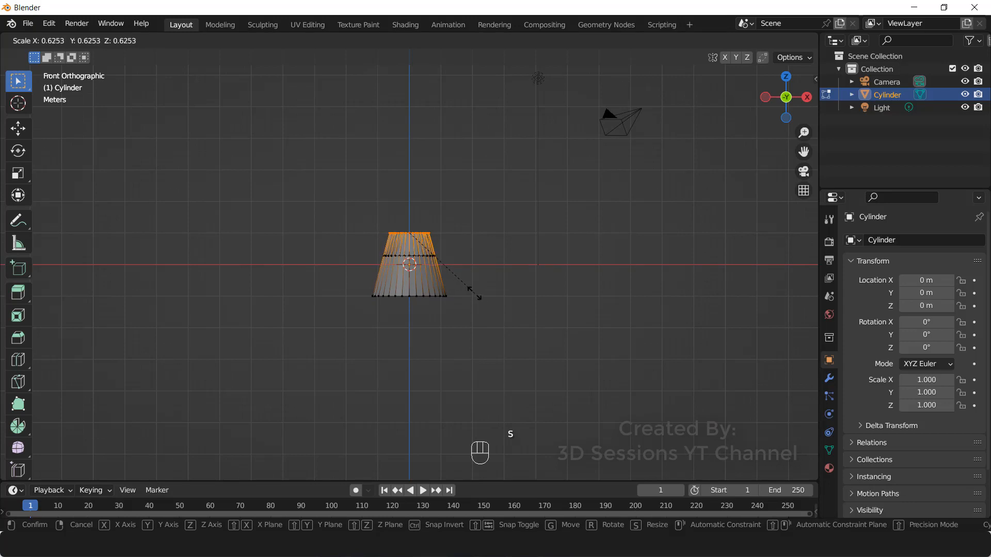
left_click(473, 293)
left_click_drag(347, 246, 464, 276)
key("s")
left_click(471, 316)
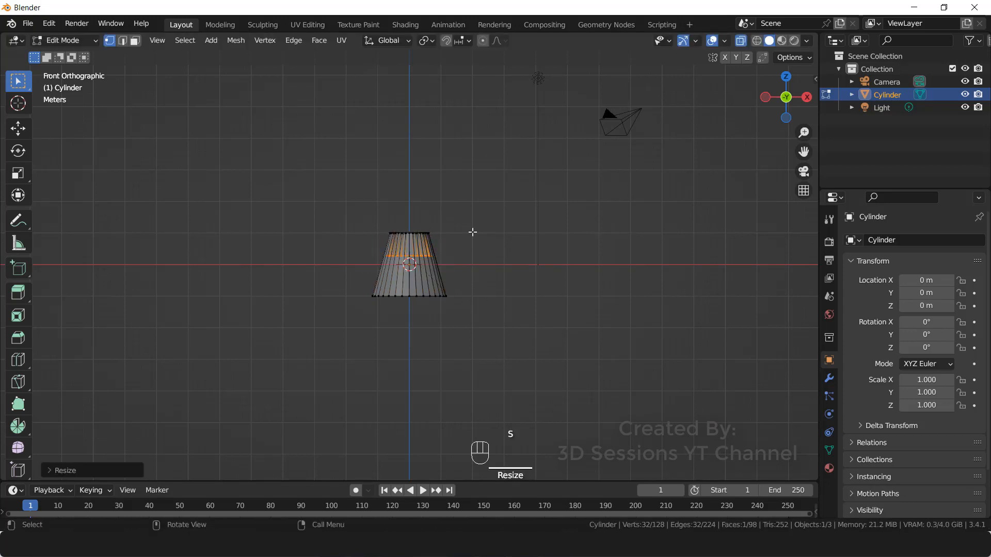
- Scale the bottom ring of vertices inward in front view, then return to Object Mode with X-ray off
key("Tab")
middle_click_drag(443, 253, 428, 289)
left_click(422, 310)
key("grave")
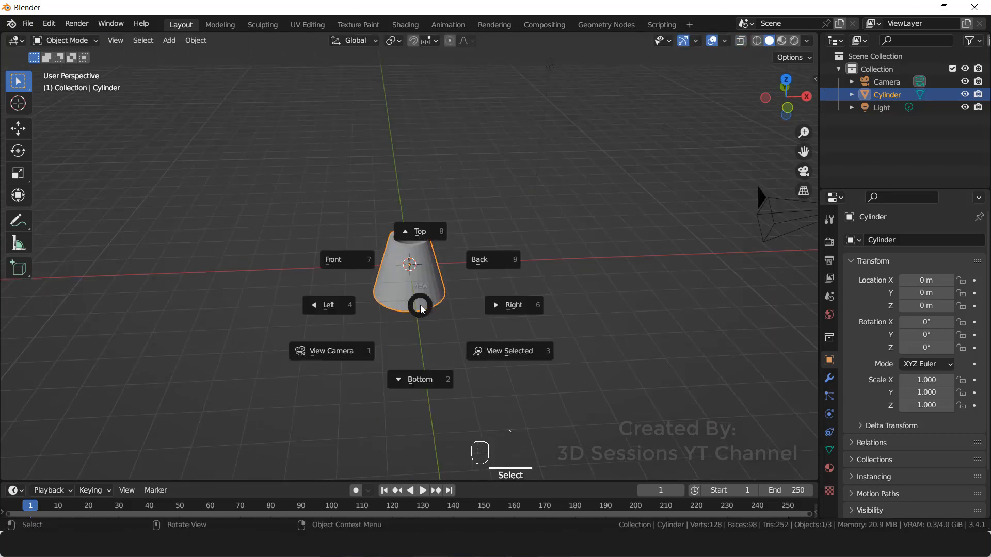
left_click(335, 259)
key("Tab")
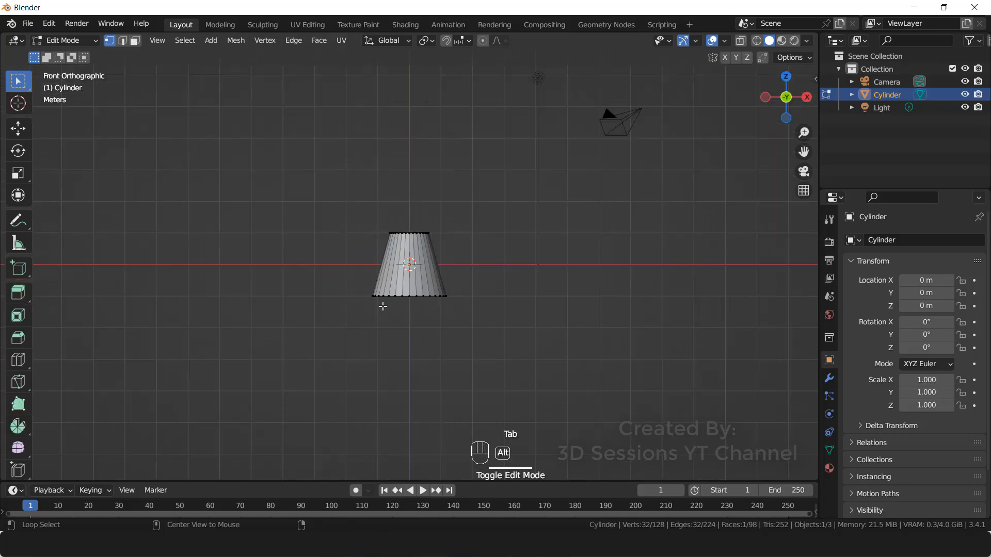
key("alt+z")
left_click_drag(341, 282, 526, 355)
key("s")
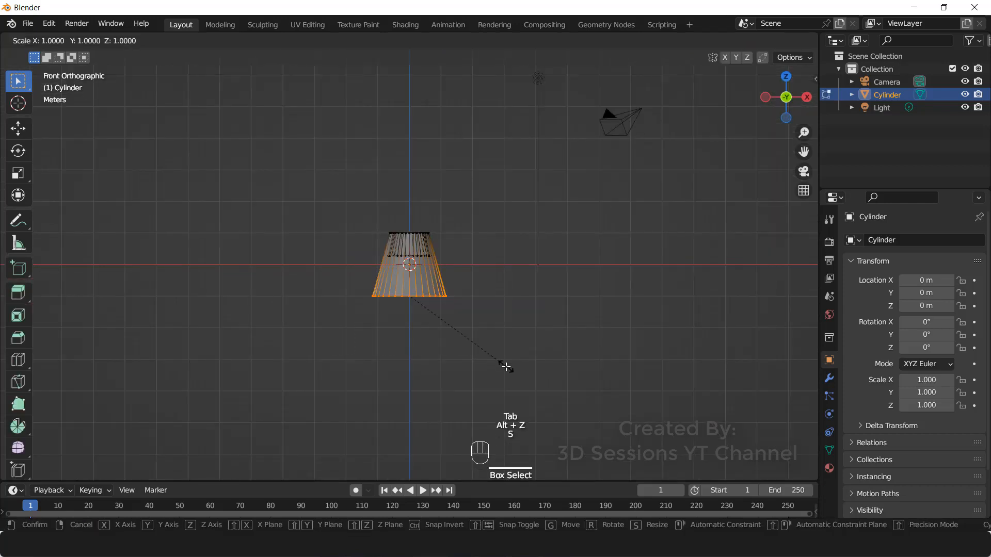
left_click(486, 356)
key("Tab")
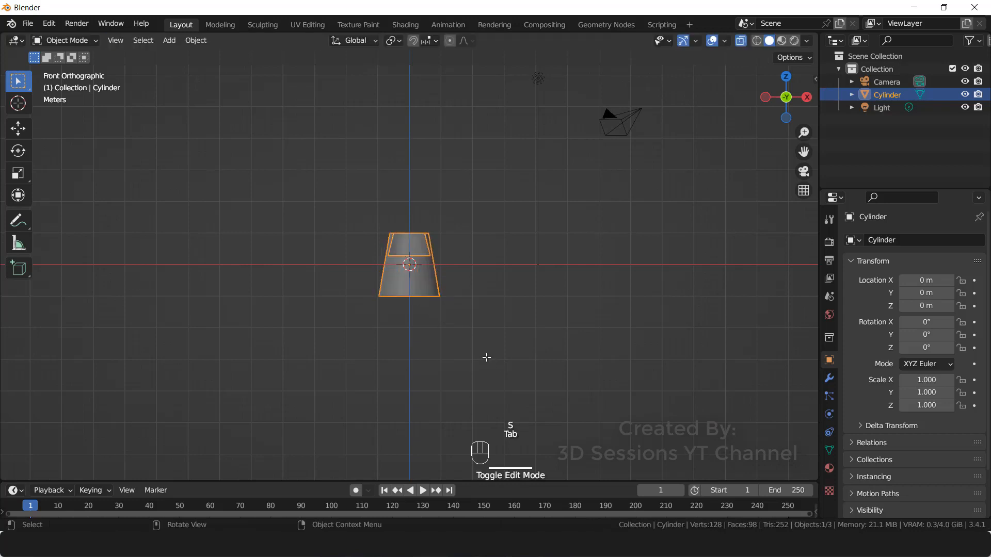
key("alt+z")
middle_click_drag(476, 345, 303, 371)
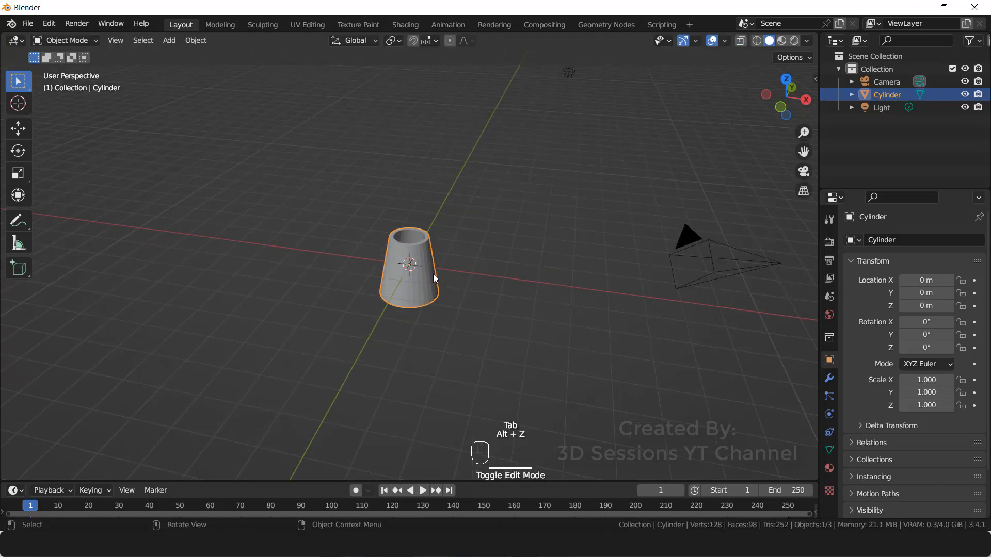
- Add a Subdivision Surface modifier to the tapered cylinder and set its viewport level to 2
left_click(425, 277)
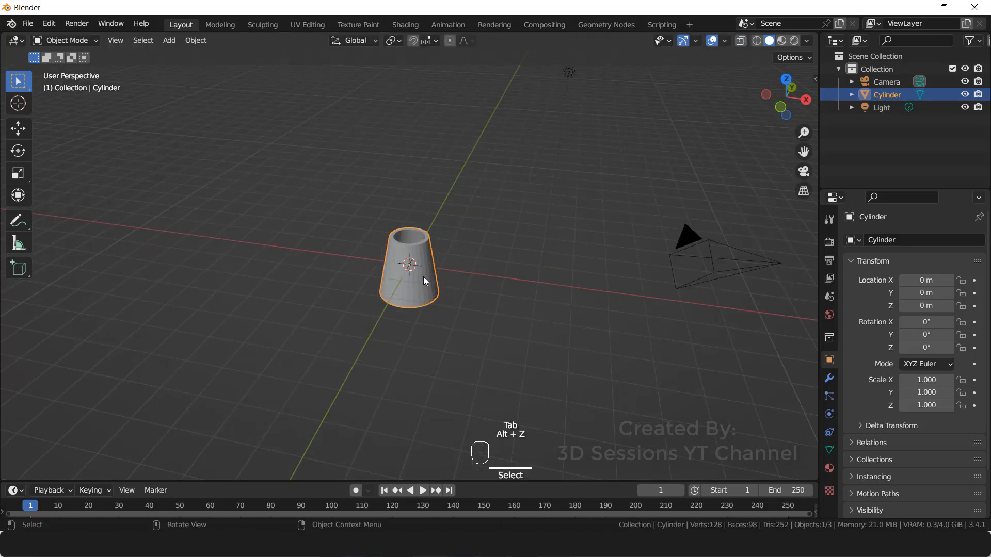
left_click(829, 379)
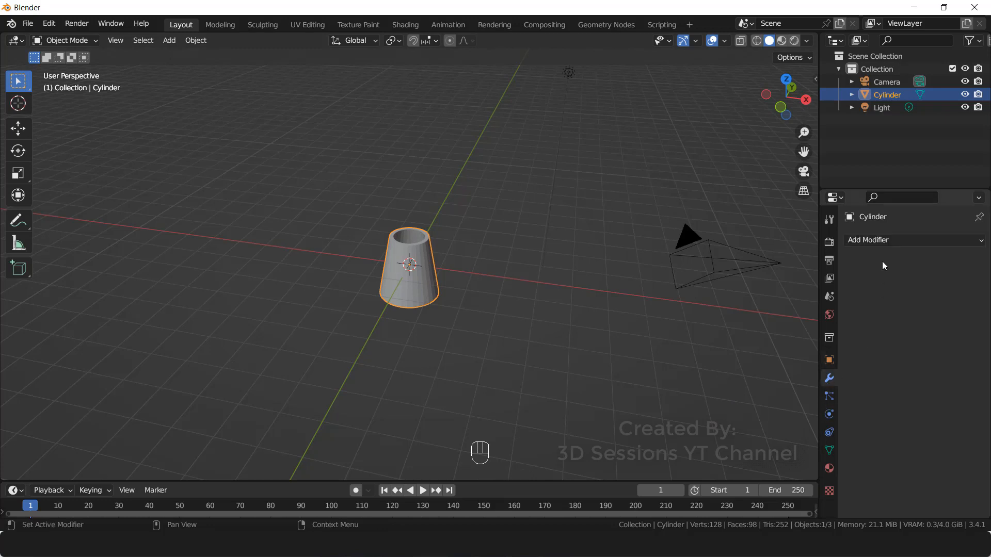
left_click(885, 242)
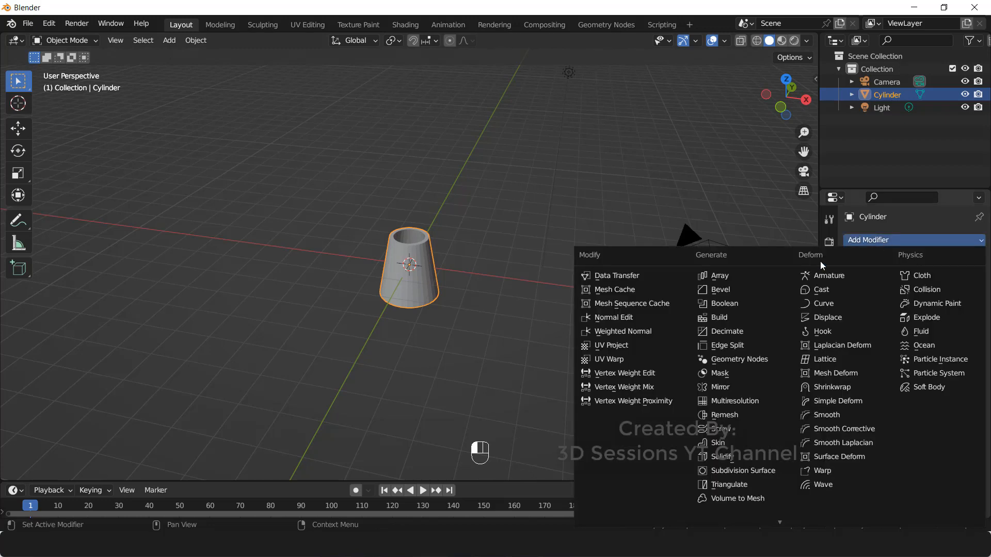
left_click(758, 470)
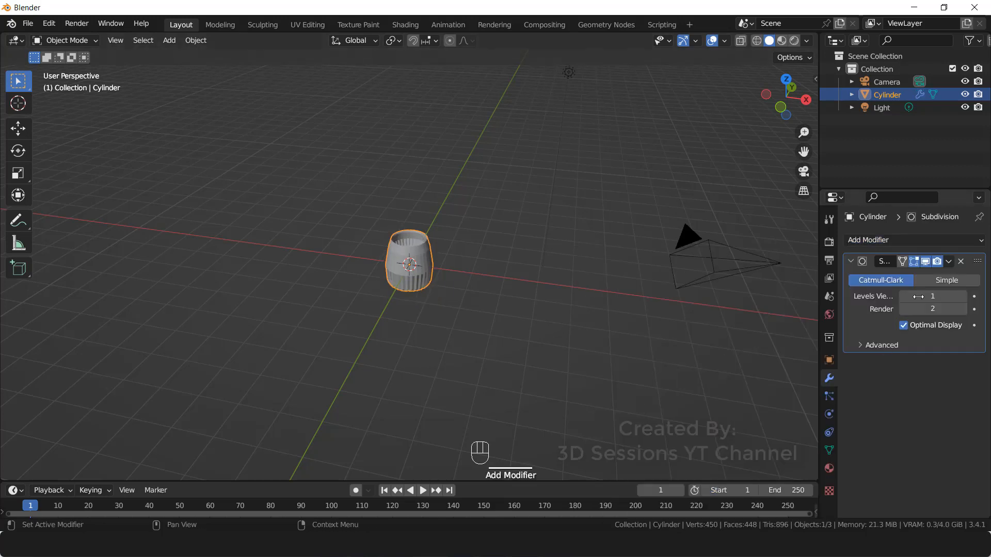
left_click(964, 298)
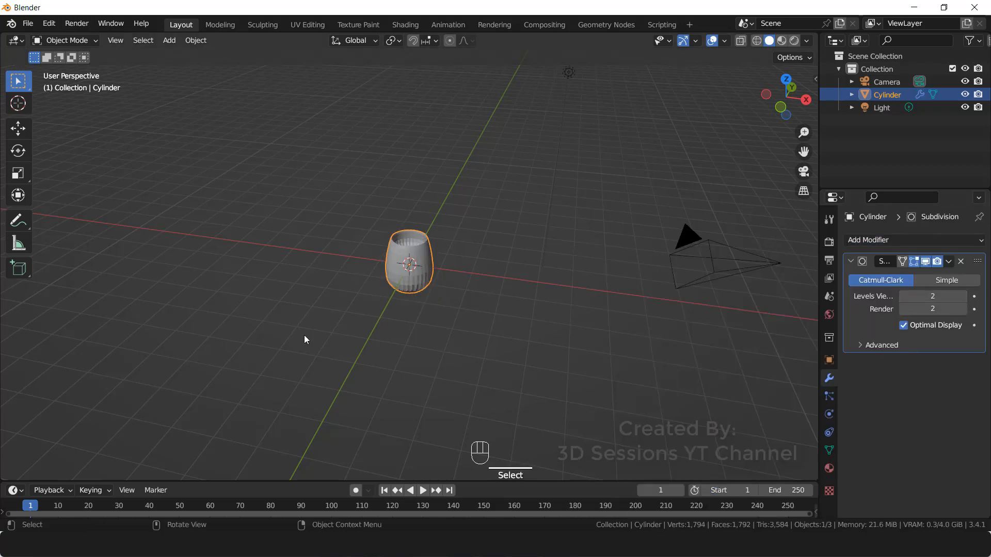
- Turn off the Subdivision modifier's display in the viewport
middle_click_drag(305, 340, 390, 291)
scroll(389, 291, "up", 4)
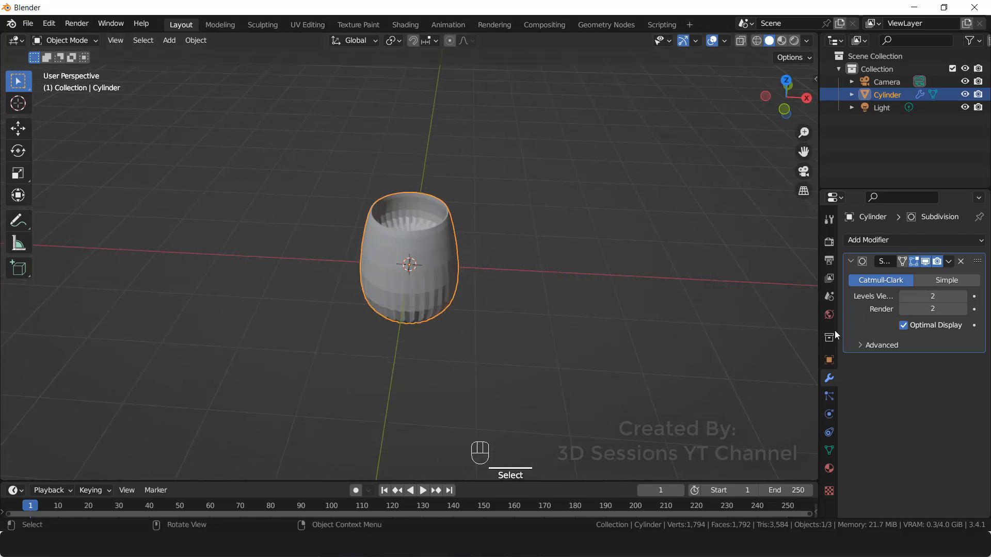
left_click(925, 261)
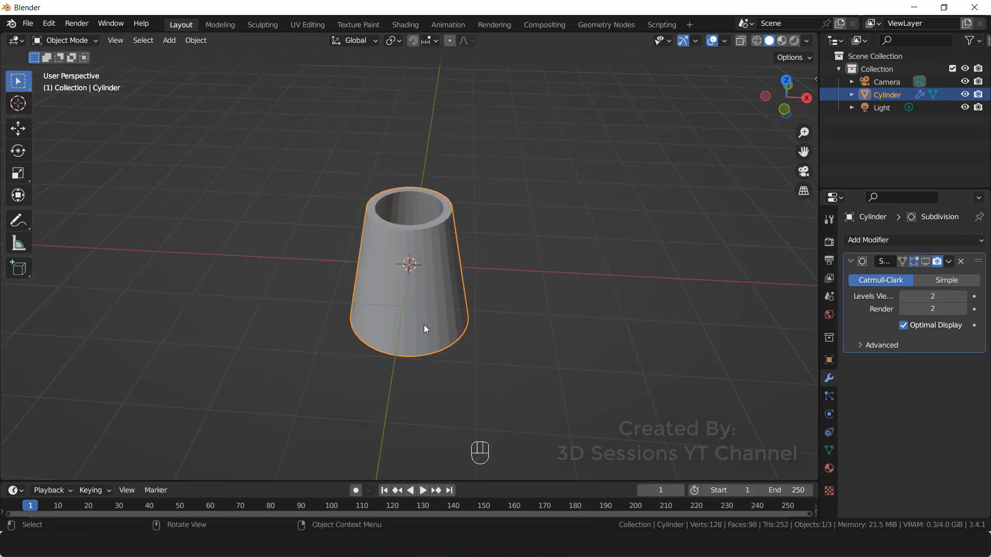
- Add two loop cuts around the outer wall, one close to the top rim and one close to the base
key("Tab")
middle_click_drag(410, 325, 428, 293)
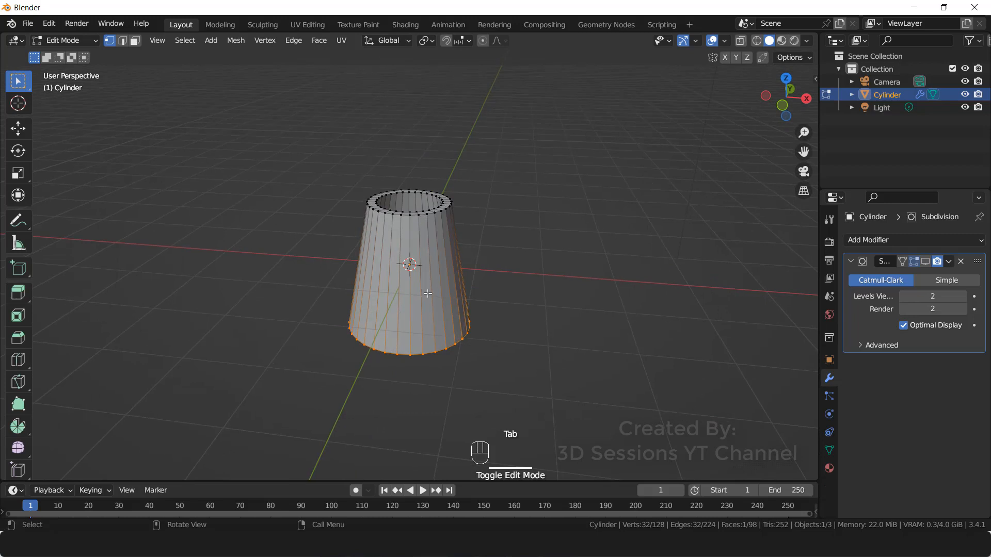
key("ctrl+r")
left_click(428, 293)
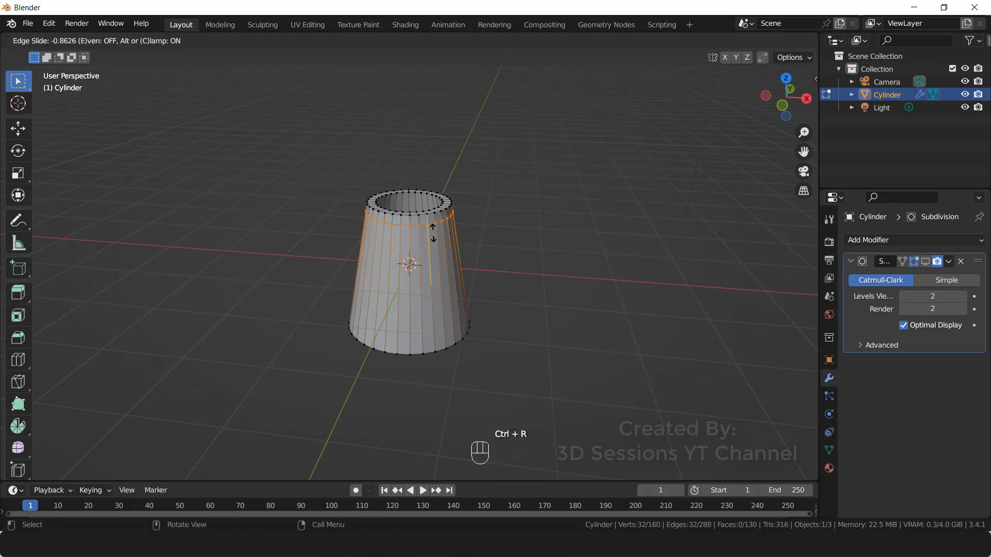
left_click(433, 232)
key("ctrl+r")
left_click(444, 289)
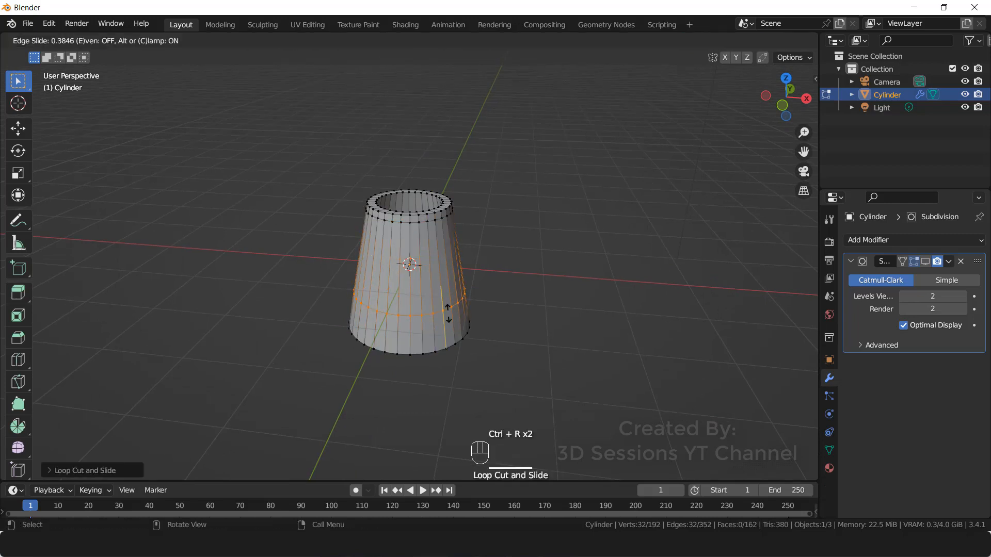
left_click(451, 330)
middle_click_drag(452, 331, 451, 342)
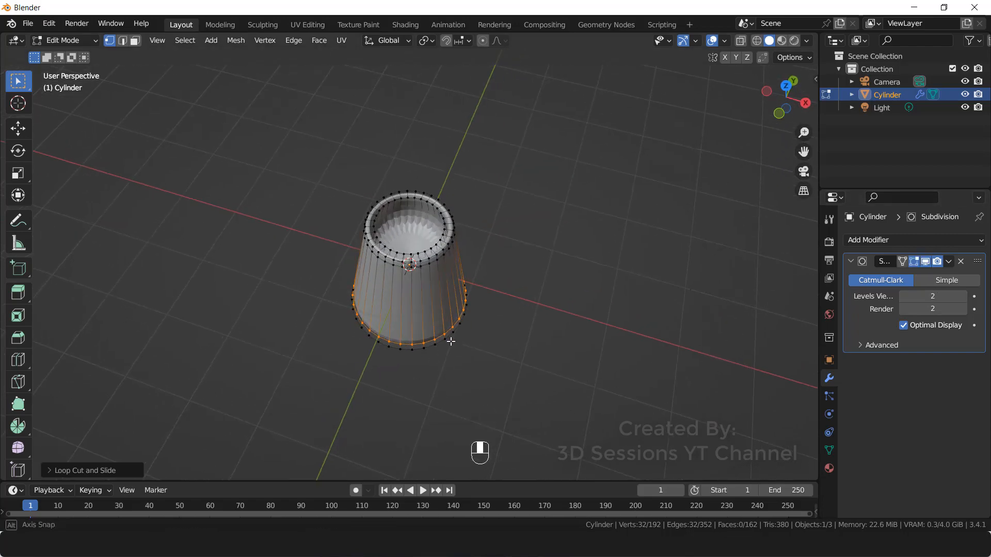
left_click(451, 342)
- Add a loop cut around the cavity's inner wall and slide it down close to the floor
key("2")
key("ctrl+r")
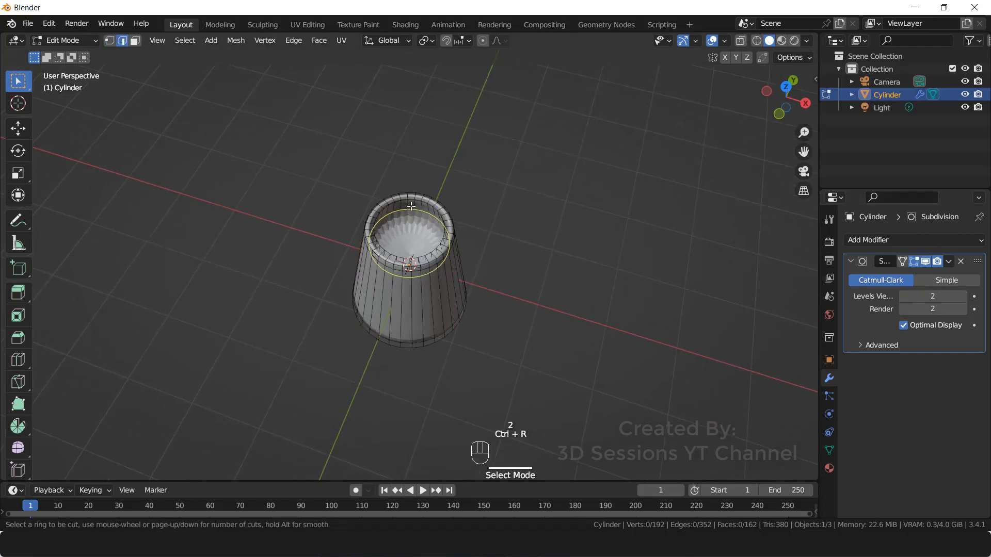
left_click(410, 211)
left_click(439, 230)
- Inset the cylinder's underside face slightly to sharpen the base edge
middle_click_drag(465, 347, 434, 336)
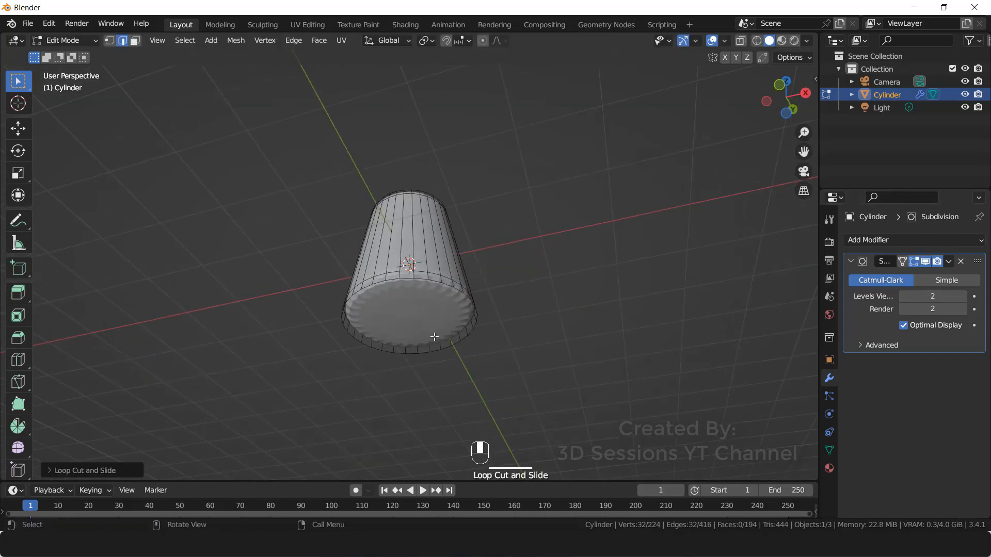
key("3")
left_click(409, 321)
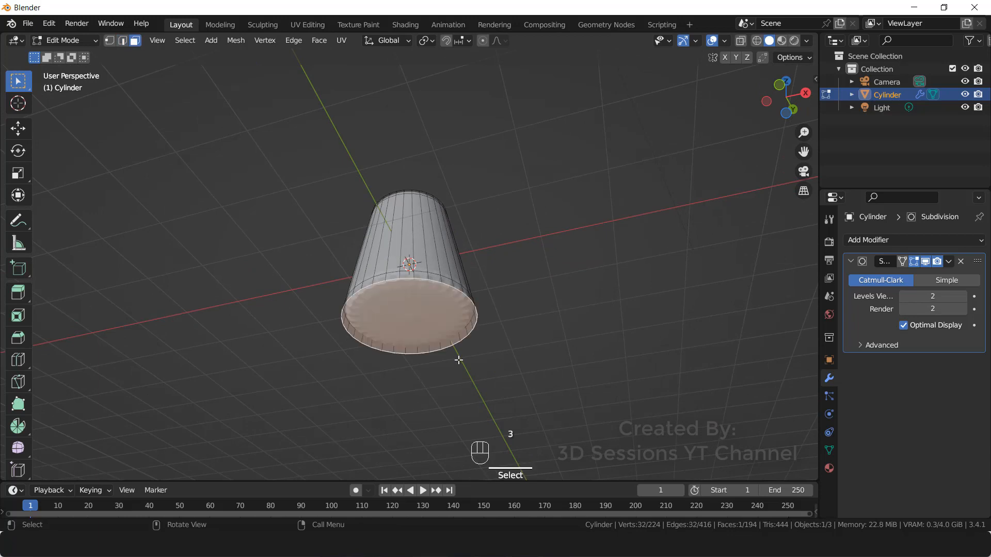
key("i")
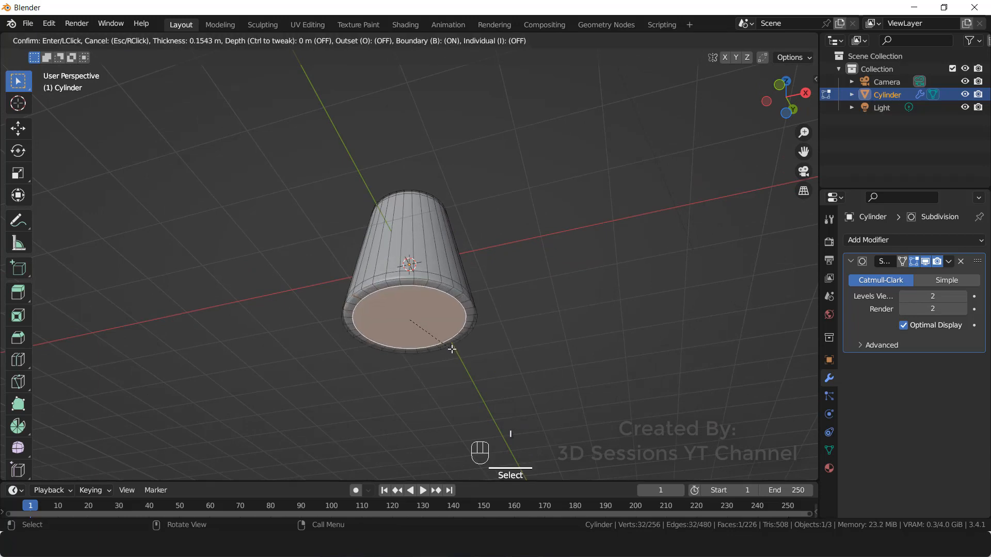
left_click(491, 328)
key("Tab")
middle_click_drag(491, 328, 415, 239)
- Add two supporting loop cuts around the container's top rim, one near its inner edge and one near its outer edge
key("Tab")
scroll(420, 209, "up", 3)
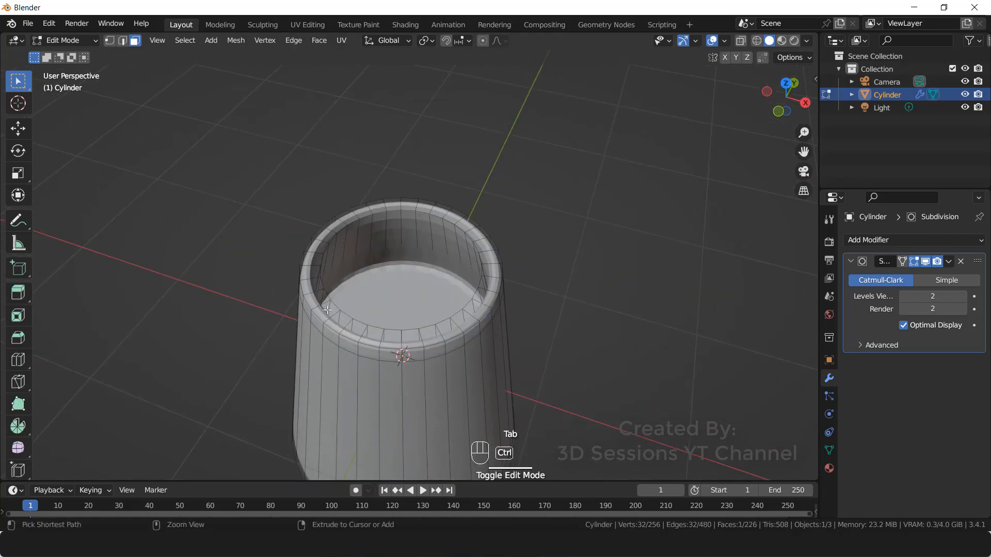
key("ctrl+r")
left_click(322, 307)
left_click(332, 304)
key("ctrl+r")
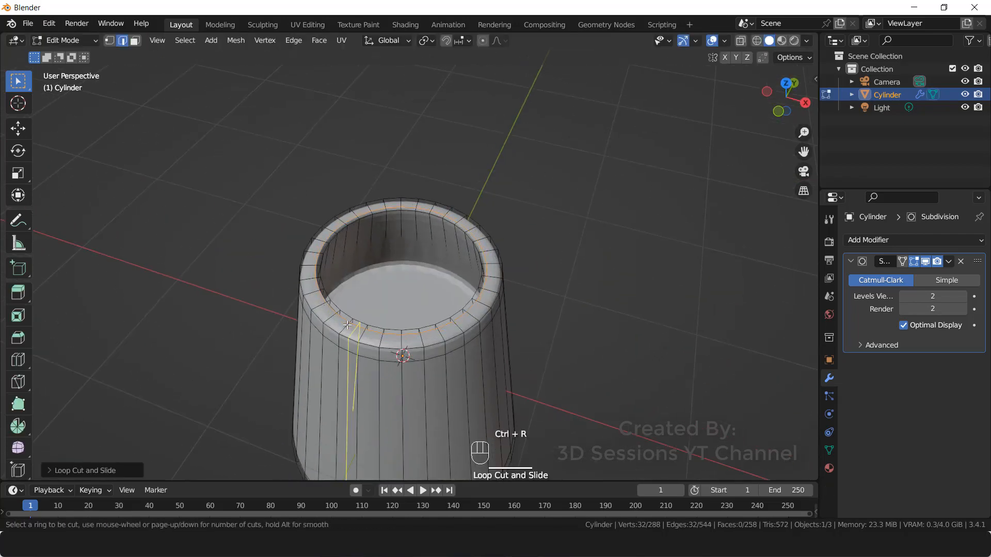
left_click(342, 328)
left_click(342, 328)
key("Tab")
- Try to apply smooth shading to the container
left_click(608, 321)
middle_click_drag(608, 321, 331, 338)
scroll(330, 363, "down", 4)
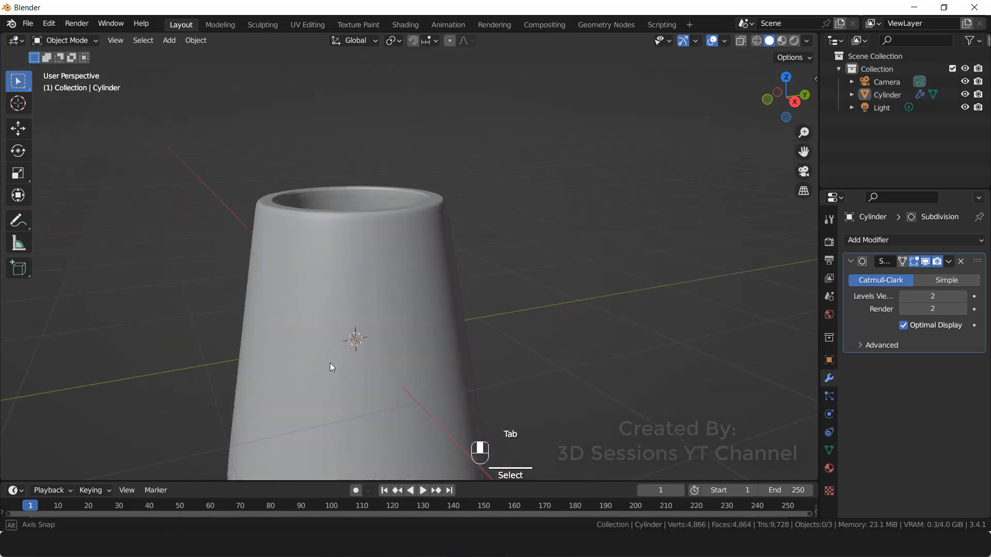
right_click(353, 292)
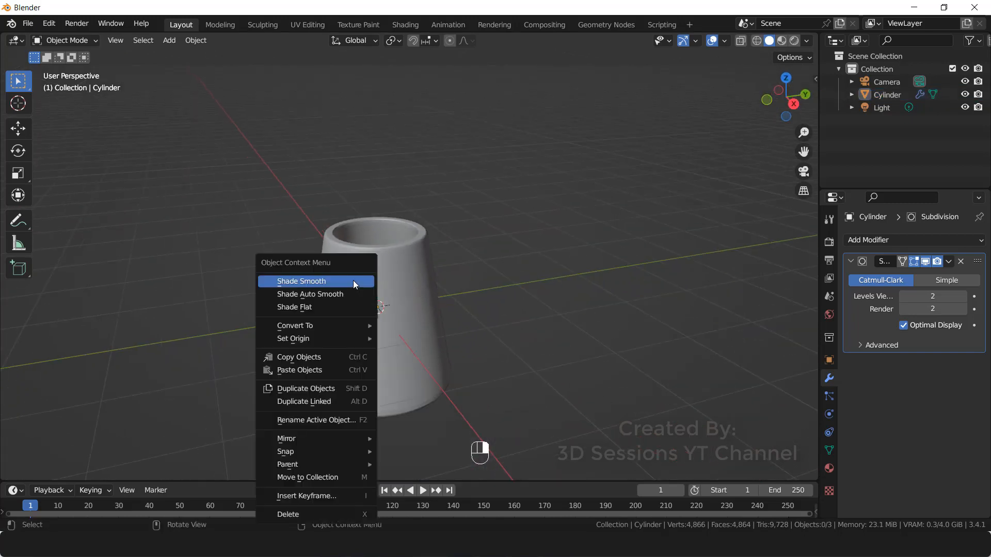
left_click(354, 282)
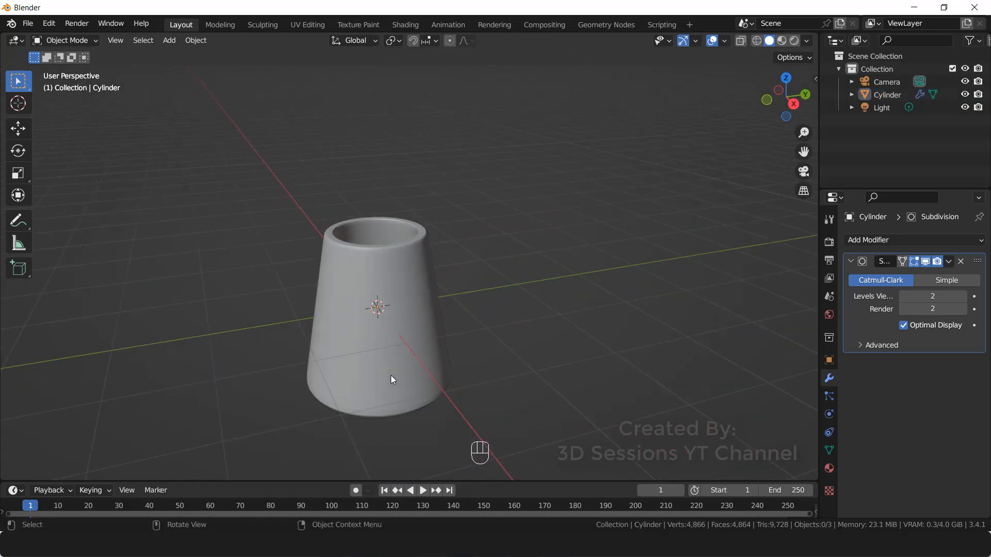
- From the front view, lower the vertices of the cavity floor and its supporting loop closer to the container's base
middle_click_drag(575, 343, 405, 432)
key("grave")
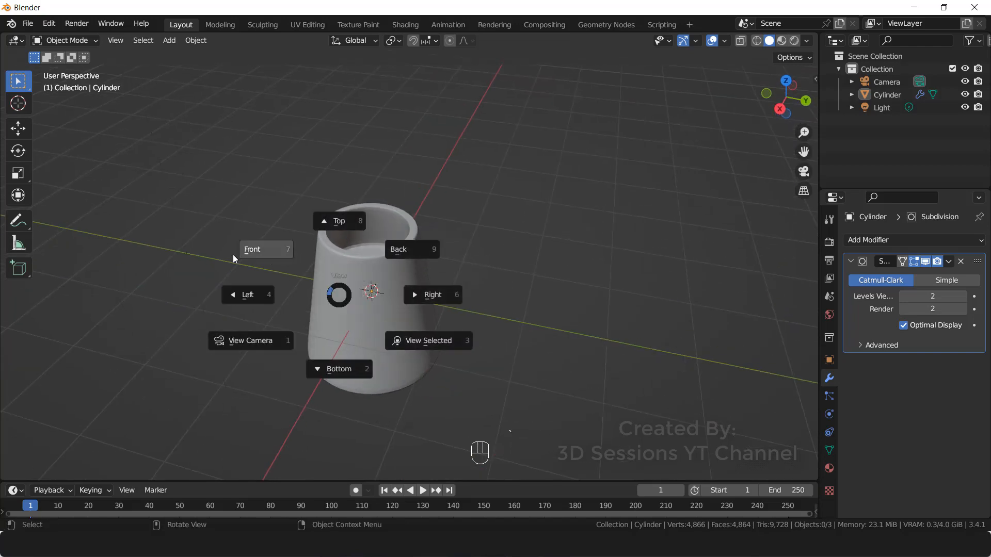
left_click(246, 252)
key("Tab")
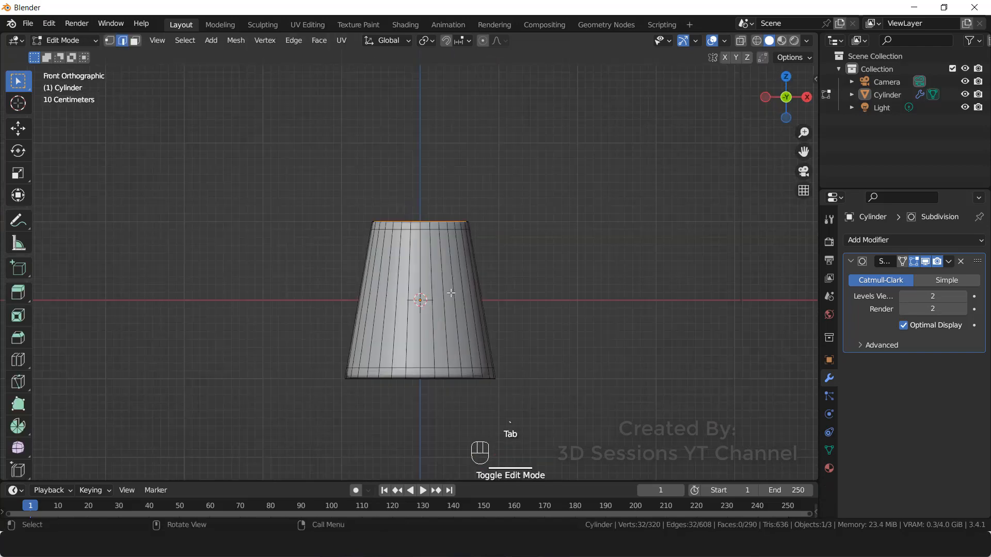
key("1")
key("alt+a")
left_click_drag(288, 257, 562, 292)
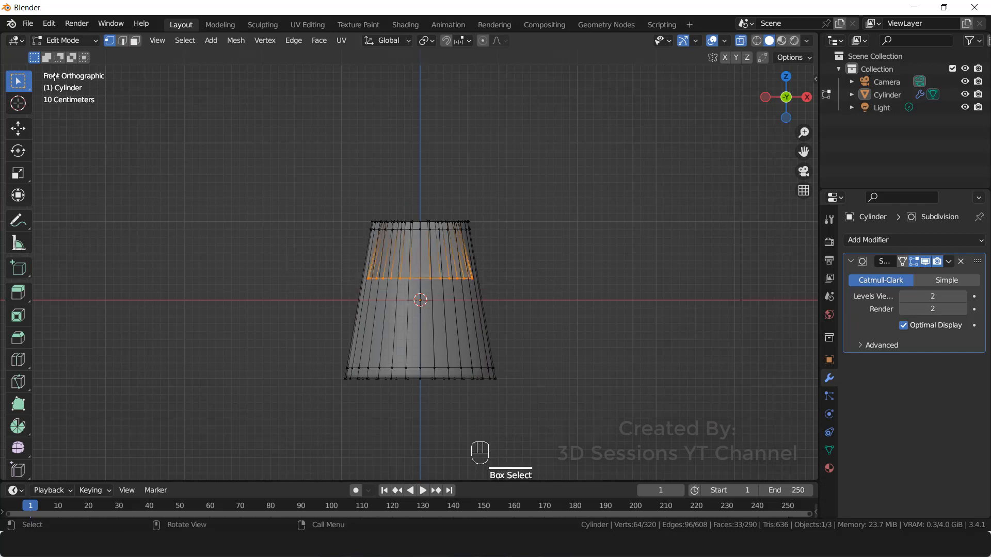
left_click(18, 129)
left_click_drag(419, 222, 420, 262)
key("Tab")
middle_click_drag(537, 263, 400, 281)
- Select the container and apply smooth shading to it
left_click(376, 326)
right_click(368, 338)
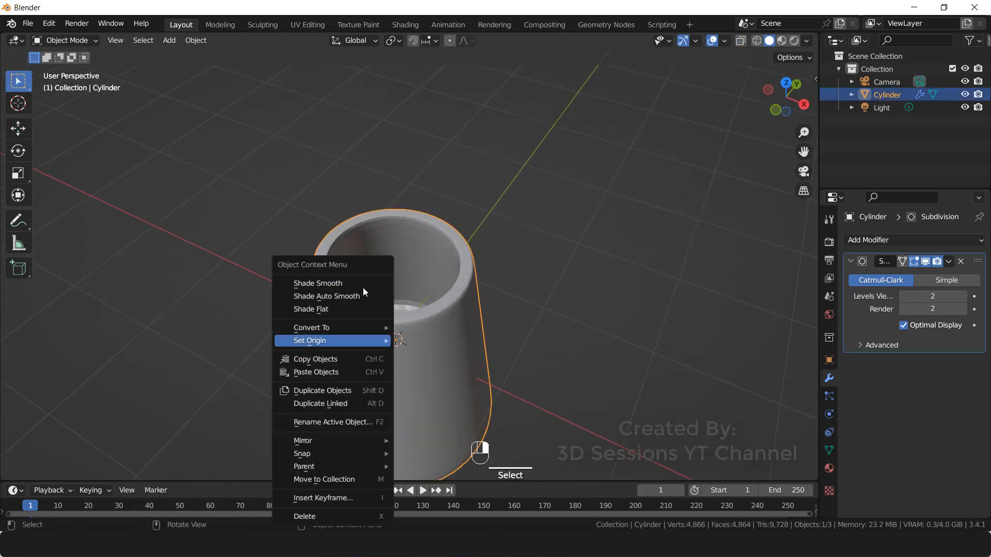
left_click(357, 284)
left_click(552, 314)
middle_click_drag(397, 369, 410, 402)
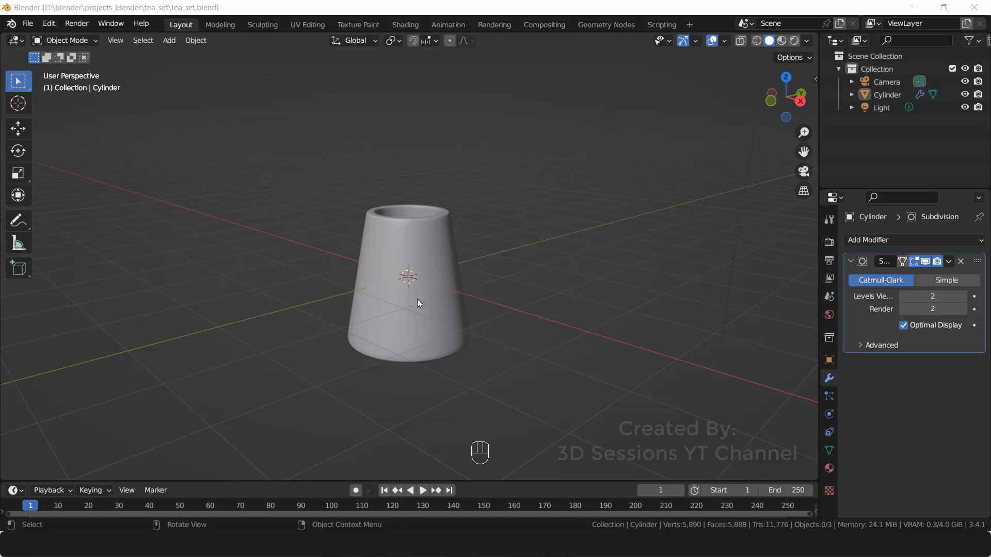
- Add a UV sphere in the front view and move it straight up until it sits above the container
key("grave")
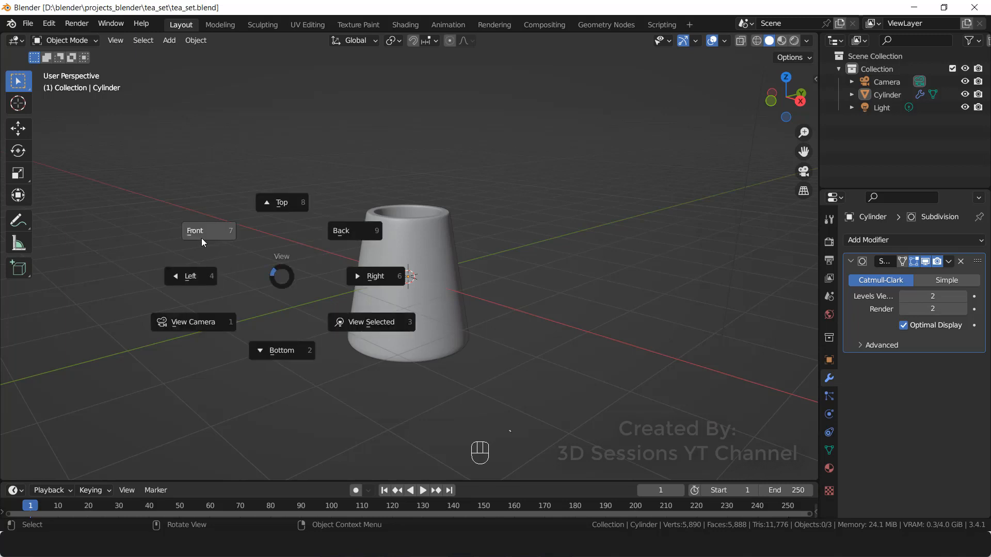
left_click(207, 233)
key("shift+a")
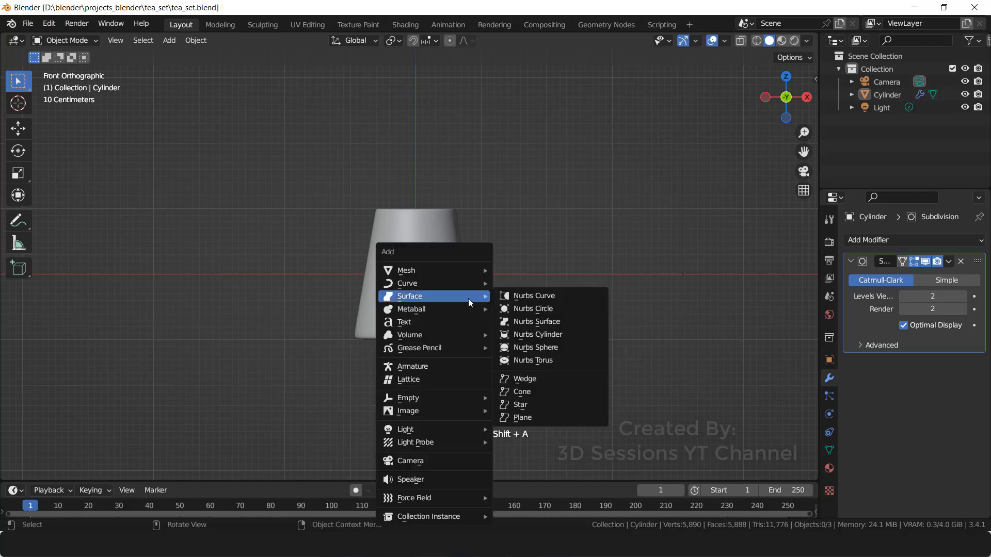
mouse_move(464, 272)
left_click(557, 310)
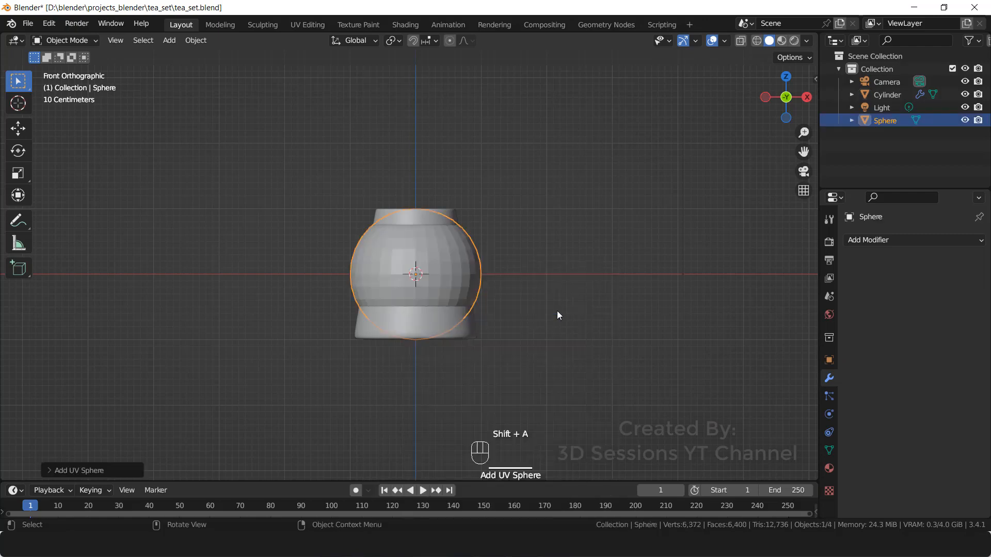
left_click(18, 129)
left_click_drag(415, 219, 413, 95)
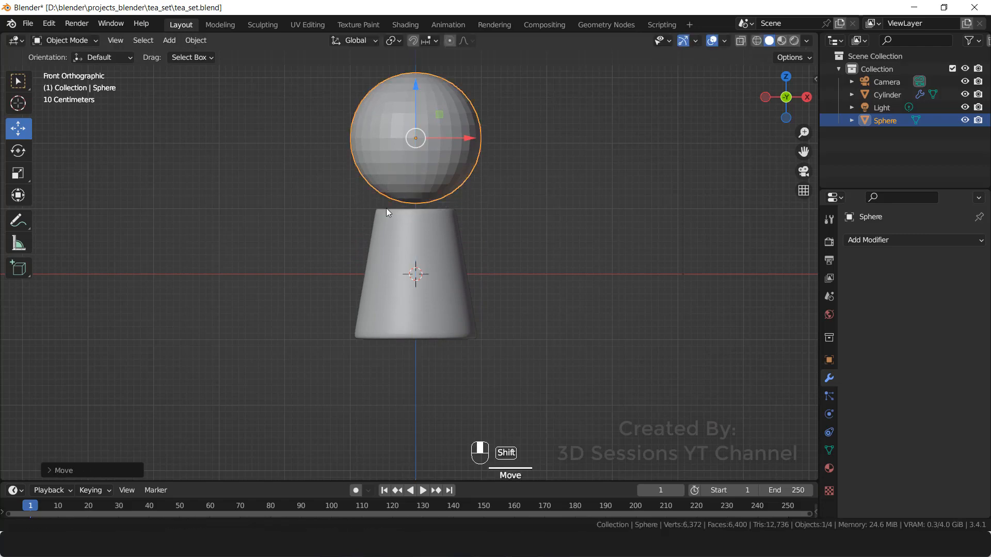
- Scale the sphere down to roughly the width of the container's rim and lower it onto the opening
middle_click_drag(386, 208, 390, 285, "shift")
key("s")
left_click(429, 303)
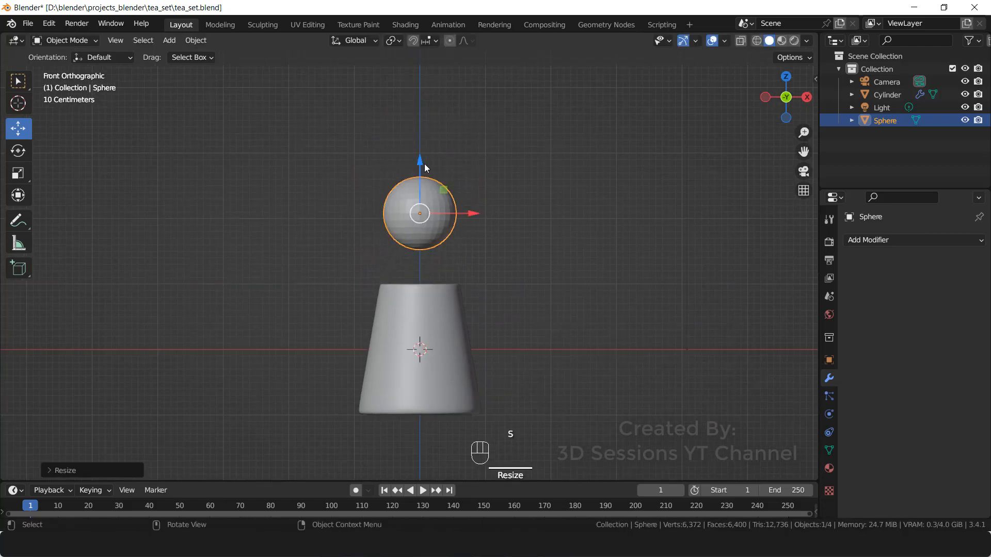
left_click_drag(420, 159, 420, 221)
middle_click_drag(419, 221, 486, 292)
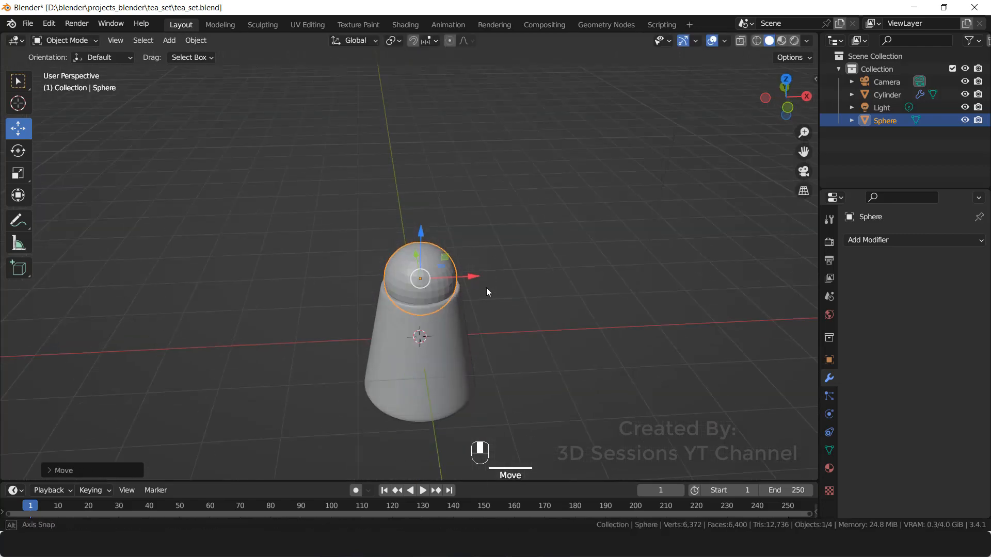
- Enlarge the sphere slightly to match the rim's outer width and lower it until its equator meets the rim
scroll(461, 351, "up", 3)
key("s")
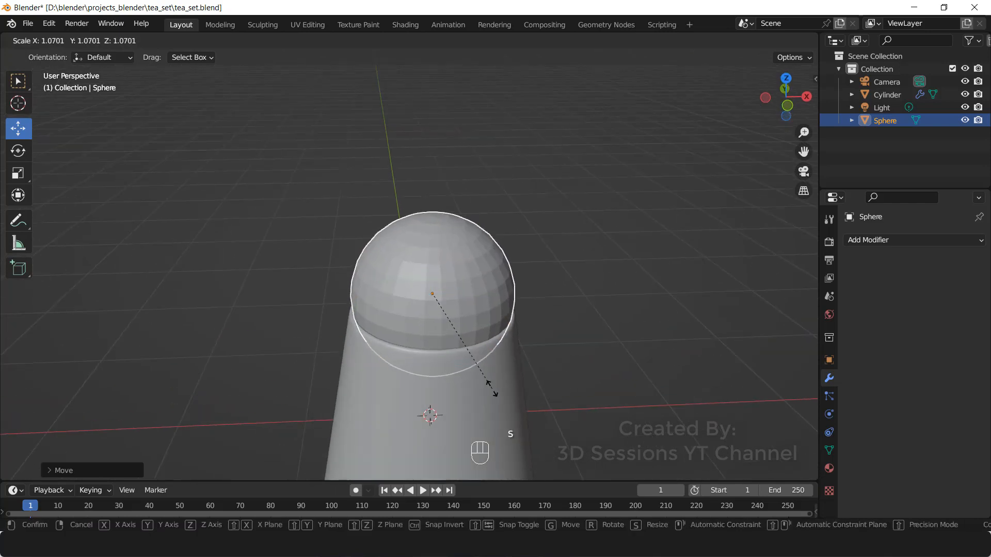
left_click(488, 385)
left_click_drag(434, 243, 435, 255)
- With X-ray on in the front view, delete the faces of the sphere's lower half to leave a dome
scroll(563, 384, "up", 1)
key("grave")
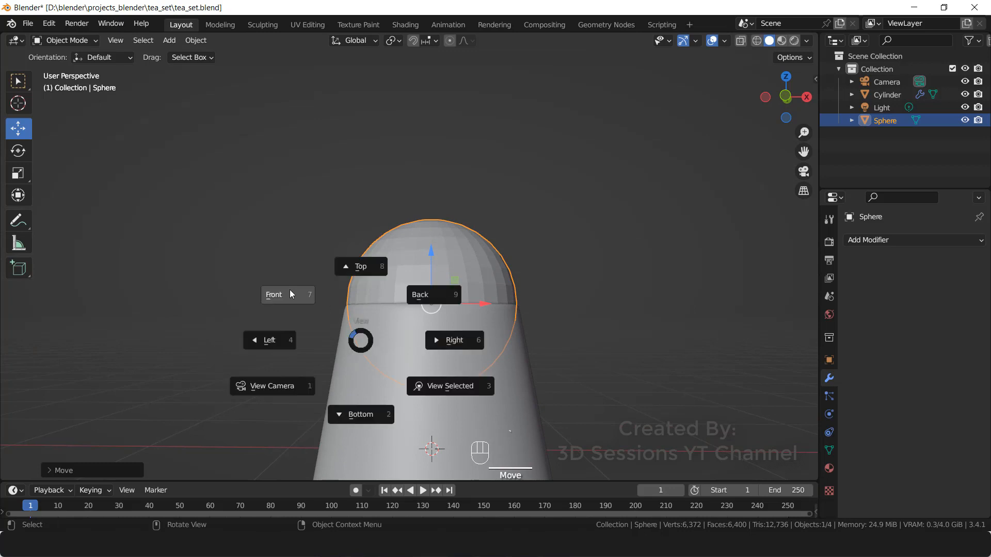
left_click(291, 294)
key("alt+z")
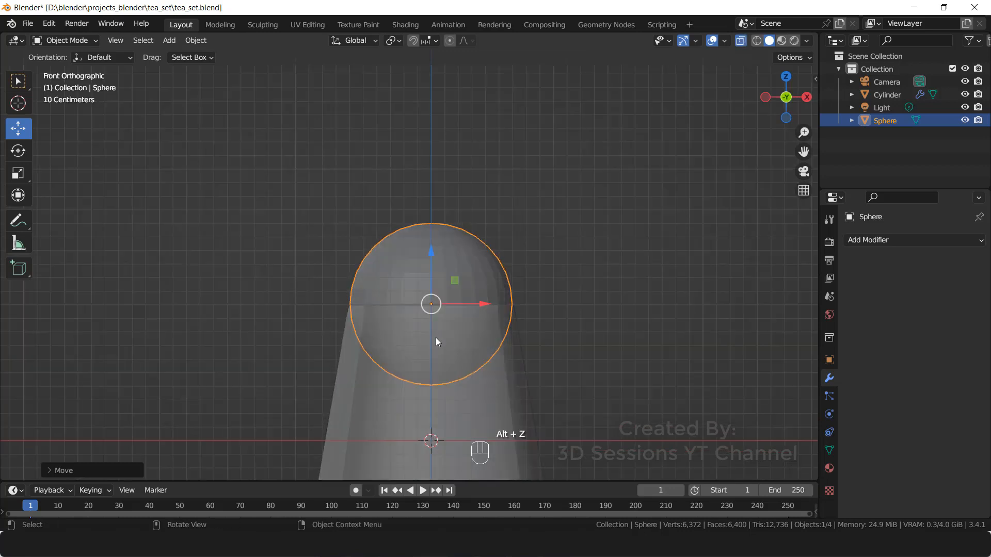
key("Tab")
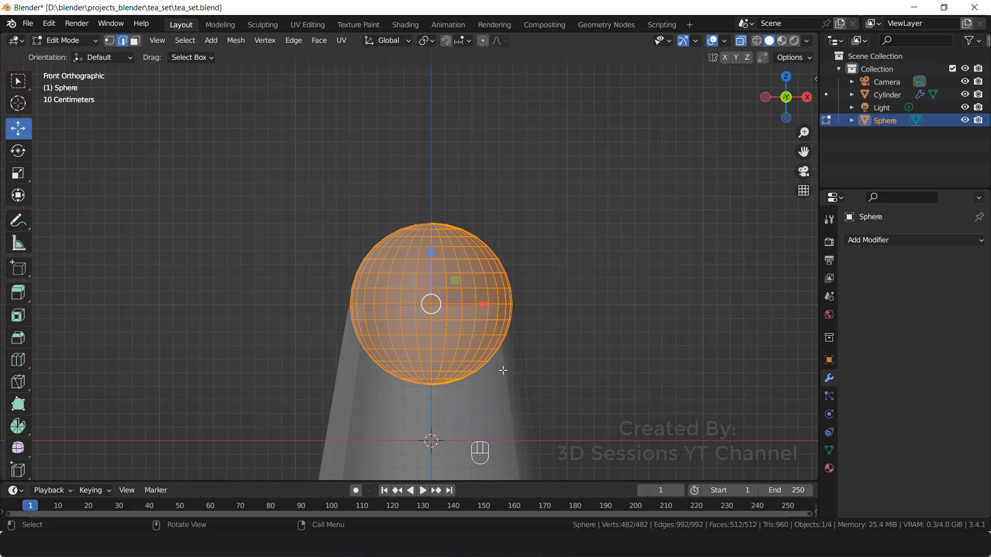
key("3")
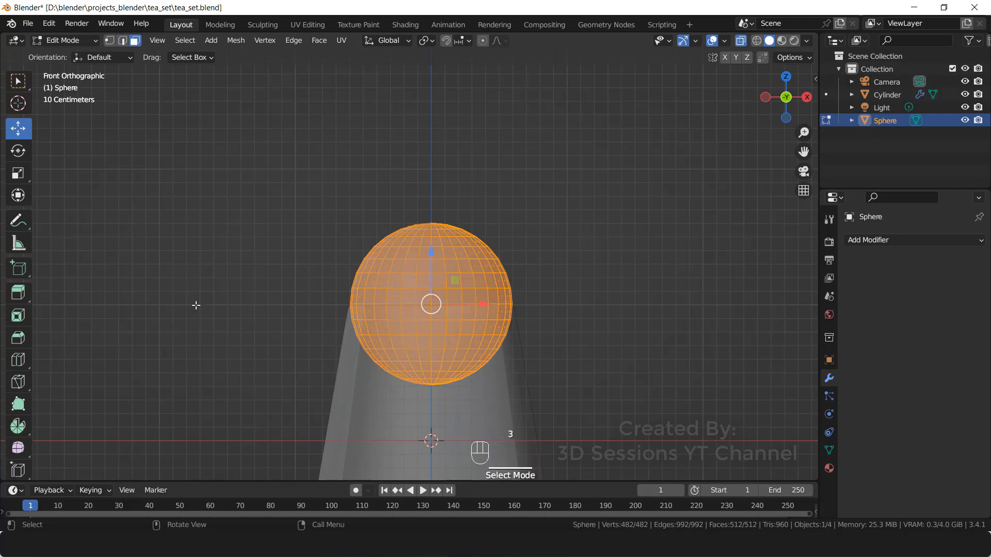
left_click_drag(212, 310, 618, 453)
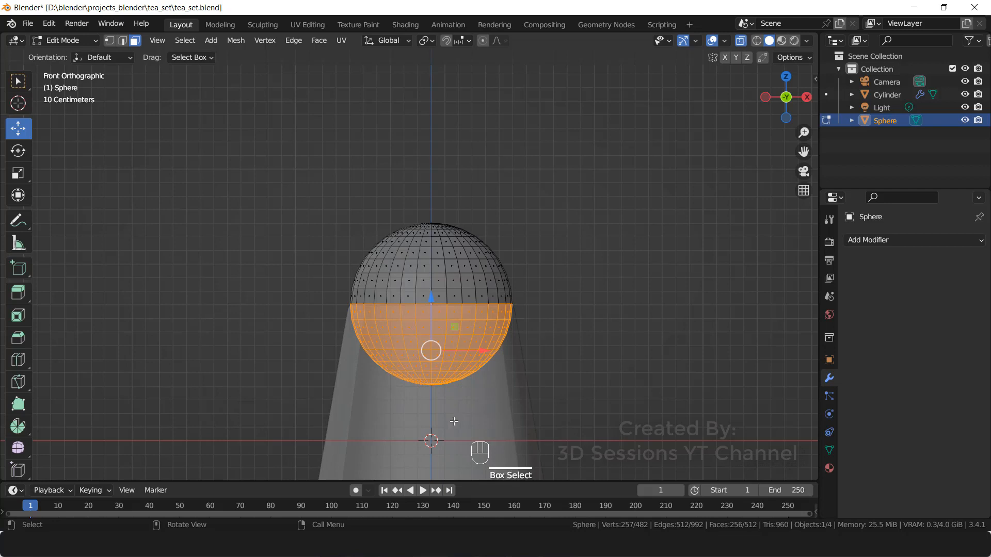
key("x")
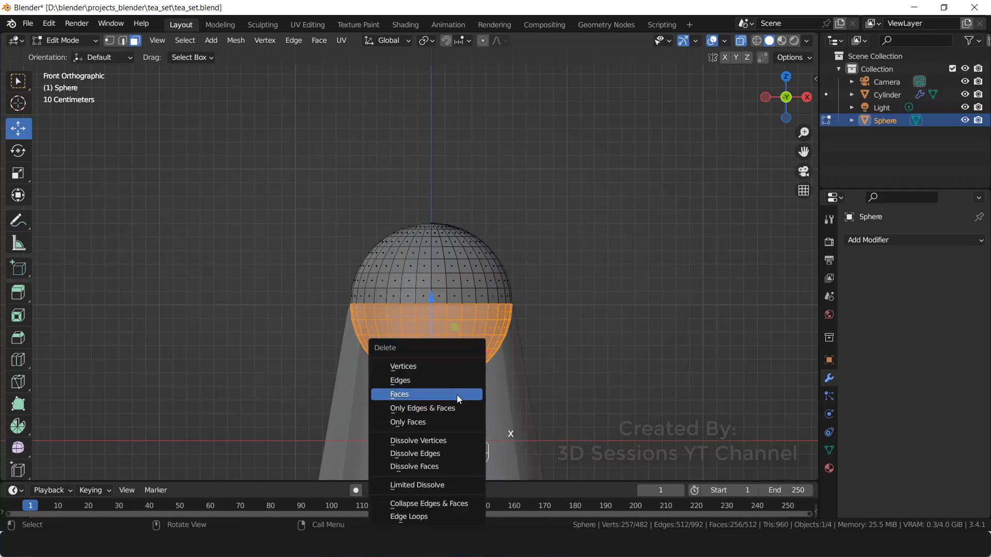
left_click(457, 395)
key("Tab")
middle_click_drag(361, 237, 400, 302)
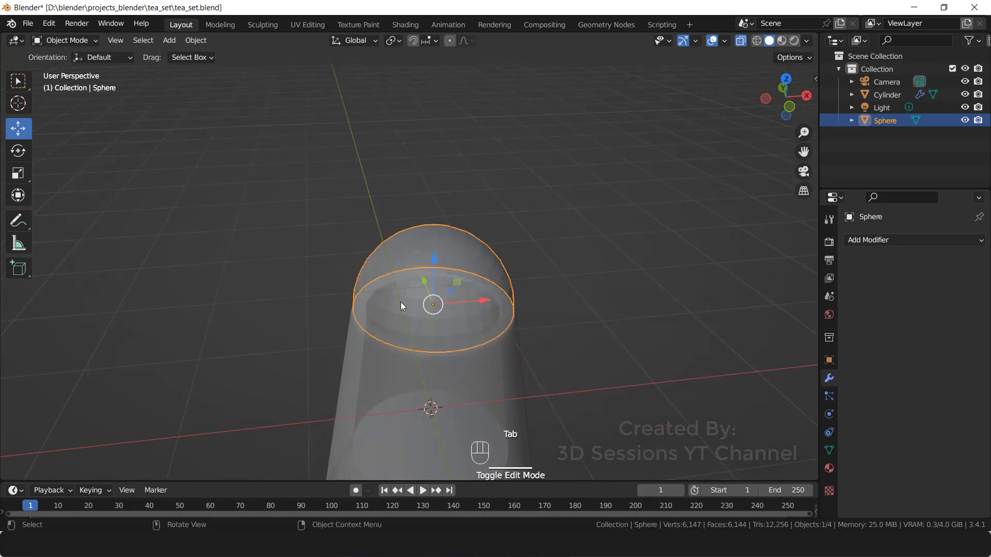
- Turn off X-ray and raise the dome above the container to expose its open underside
key("alt+z")
middle_click_drag(444, 363, 434, 263, "shift")
left_click_drag(427, 200, 427, 154)
middle_click_drag(448, 279, 443, 223)
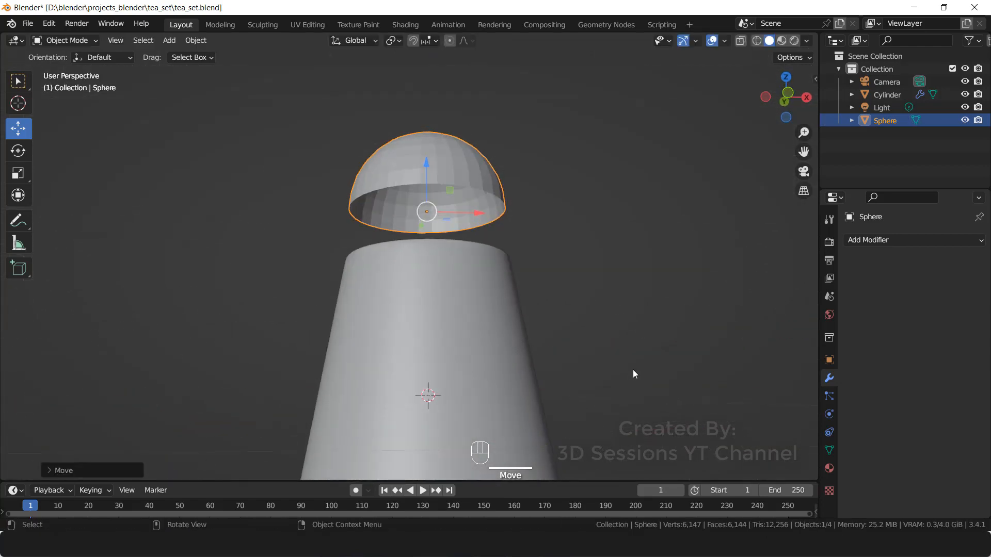
- Add a Solidify modifier with a thickness of 0.08 m to the dome and lower it back onto the rim
left_click(885, 240)
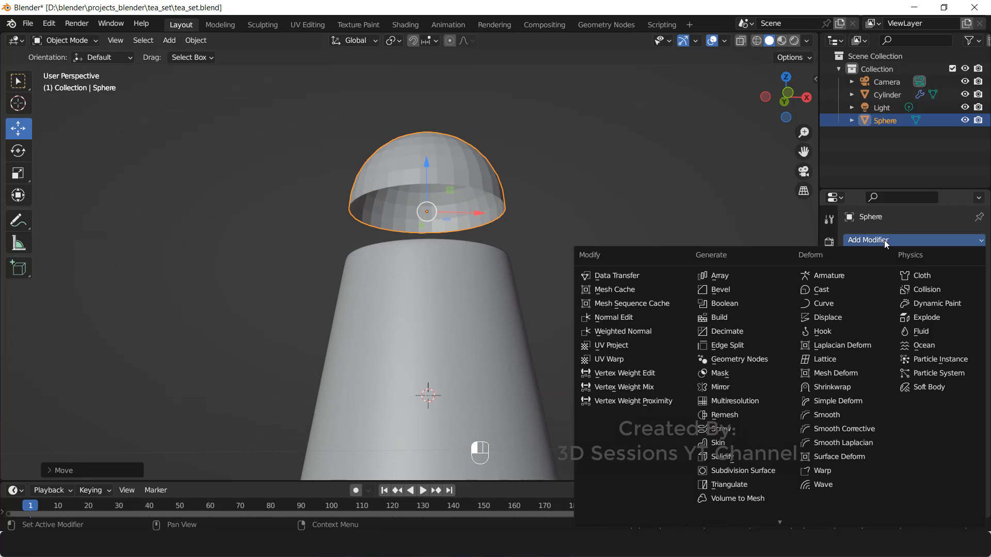
left_click(732, 458)
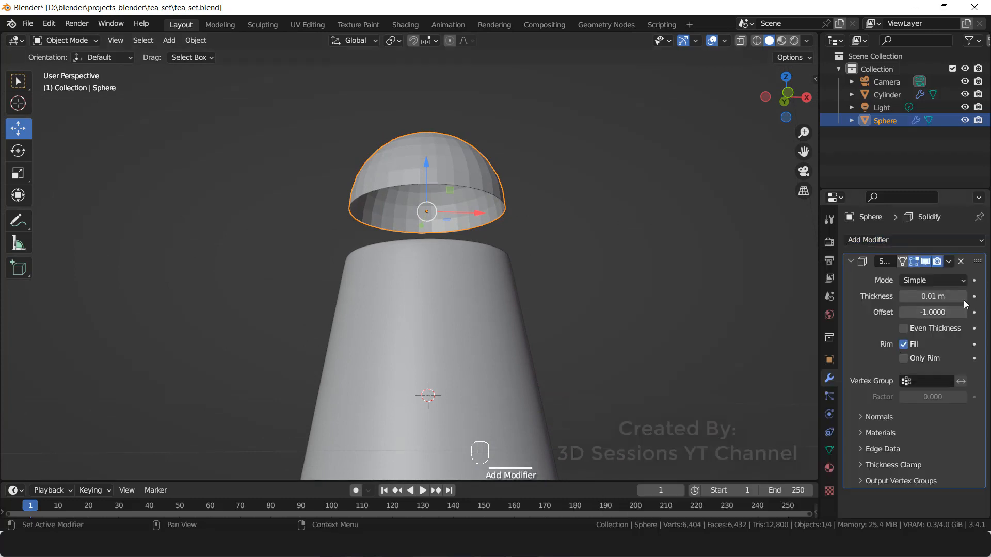
left_click_drag(933, 296, 945, 296)
middle_click_drag(469, 332, 496, 380)
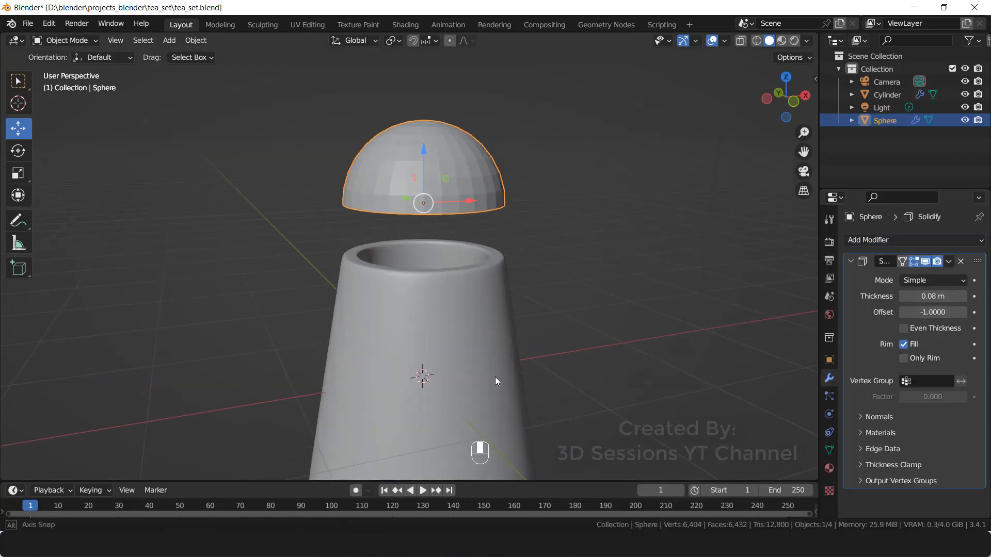
left_click_drag(425, 151, 427, 207)
- Flatten the dome along the Z axis, and fine-tune its height by stretching it slightly along Z
key("KP_1")
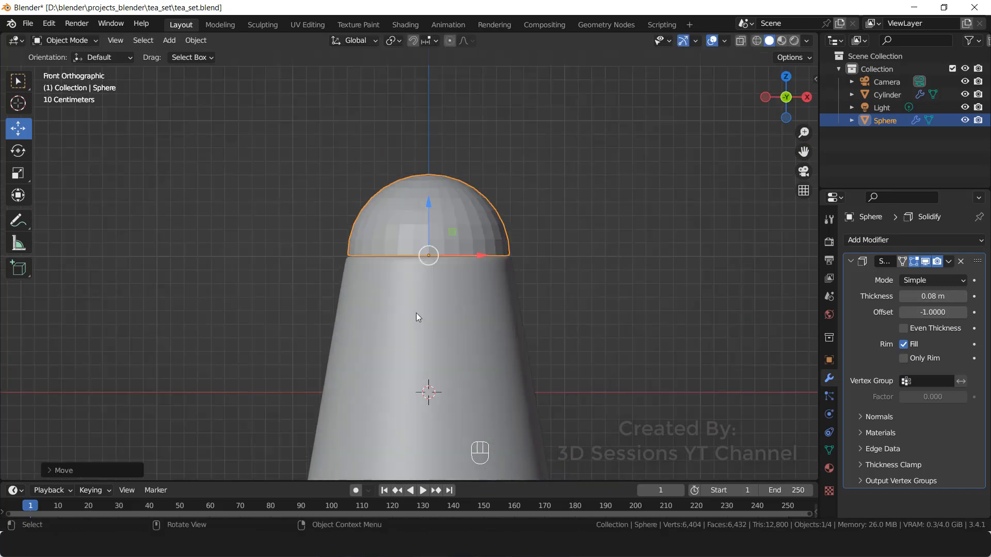
key("s")
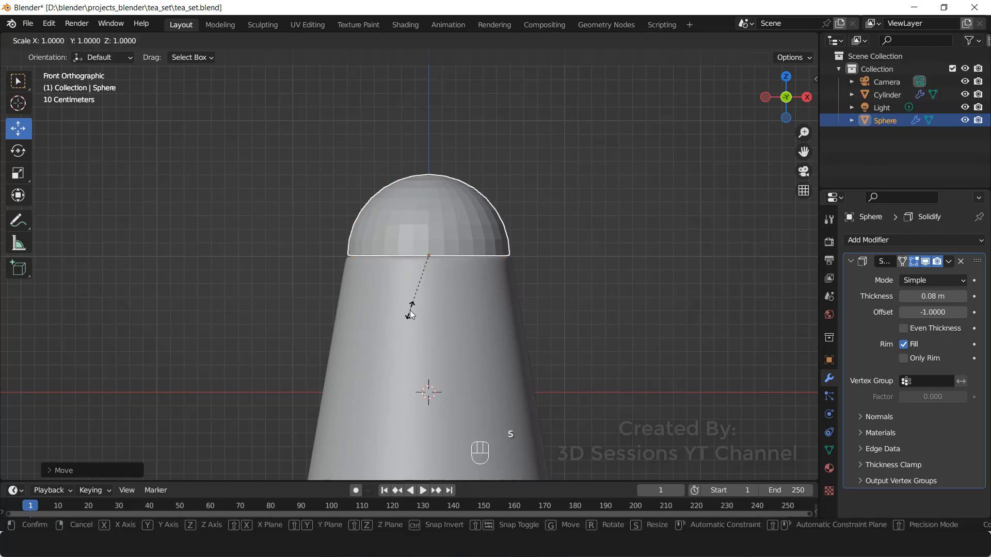
key("z")
left_click(411, 298)
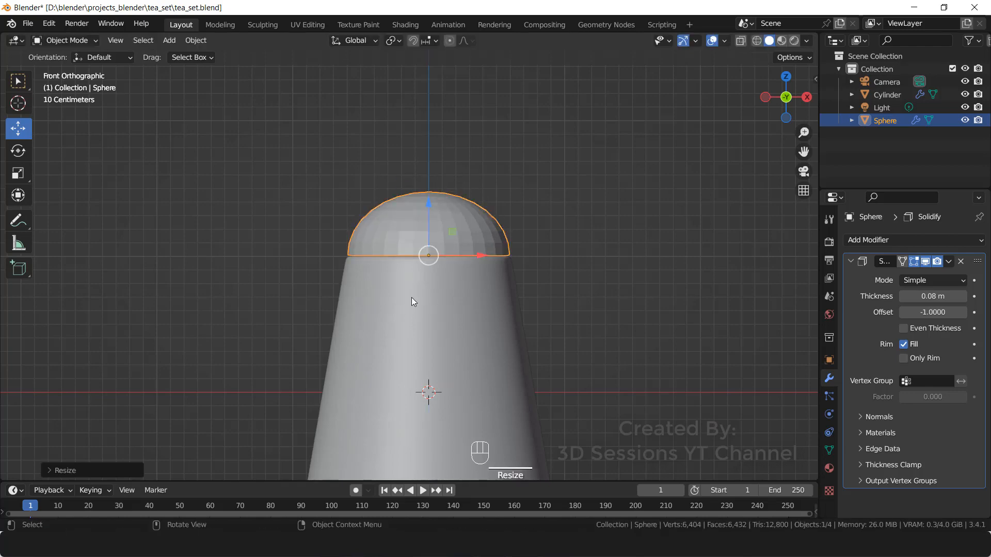
middle_click_drag(411, 299, 353, 332)
key("s")
key("z")
left_click(357, 349)
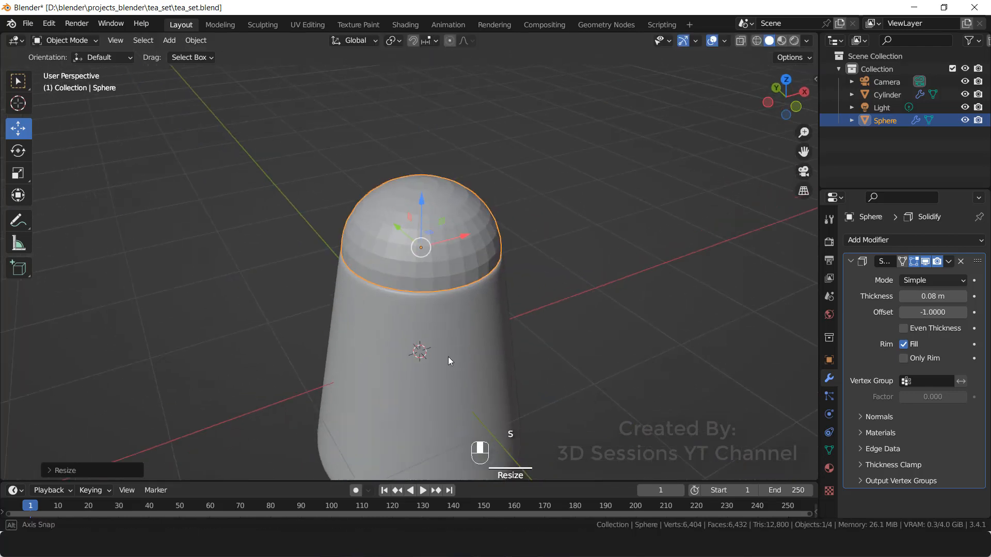
- Apply smooth shading to the dome, check it from the side and select it again
middle_click_drag(448, 357, 402, 253)
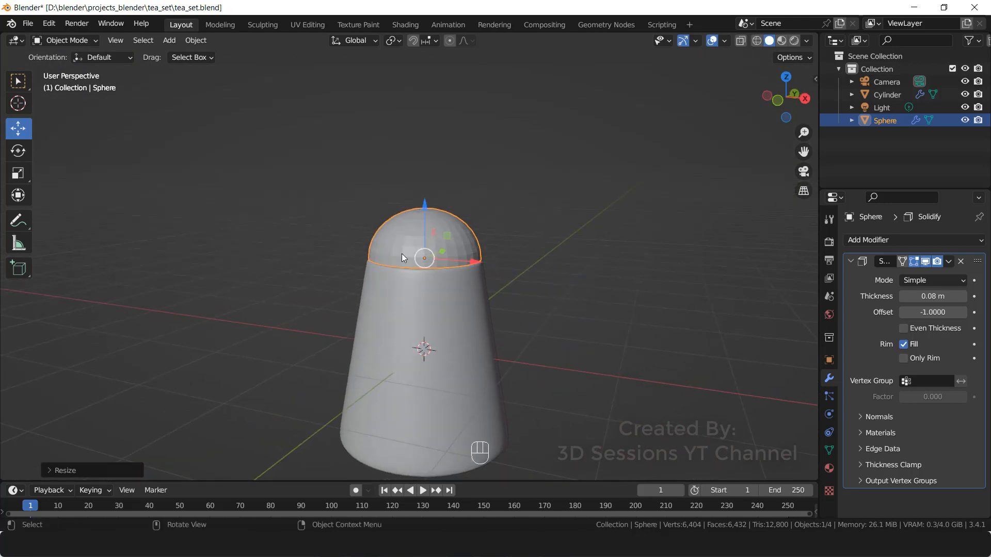
left_click(400, 243)
right_click(400, 242)
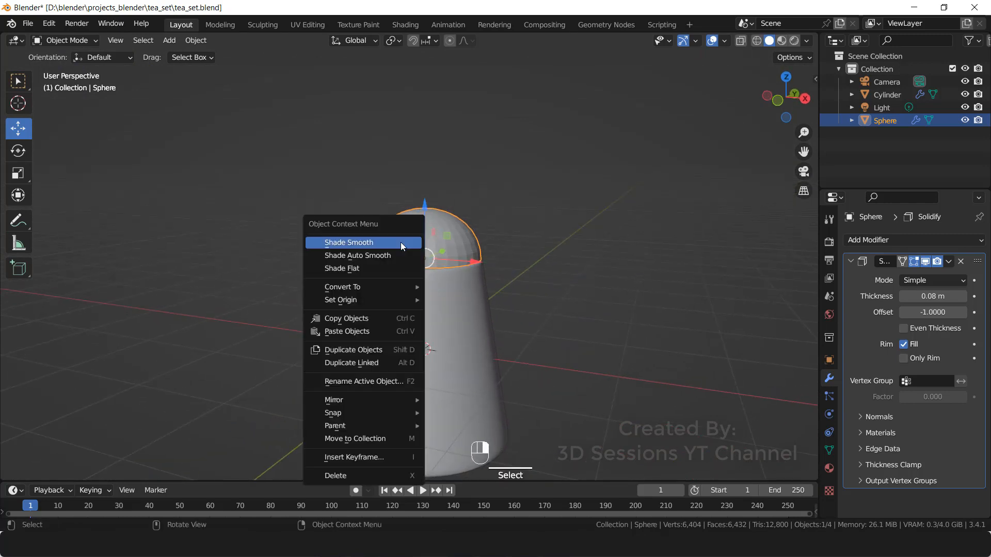
left_click(401, 243)
left_click(541, 269)
middle_click_drag(340, 335, 381, 328)
left_click(404, 240)
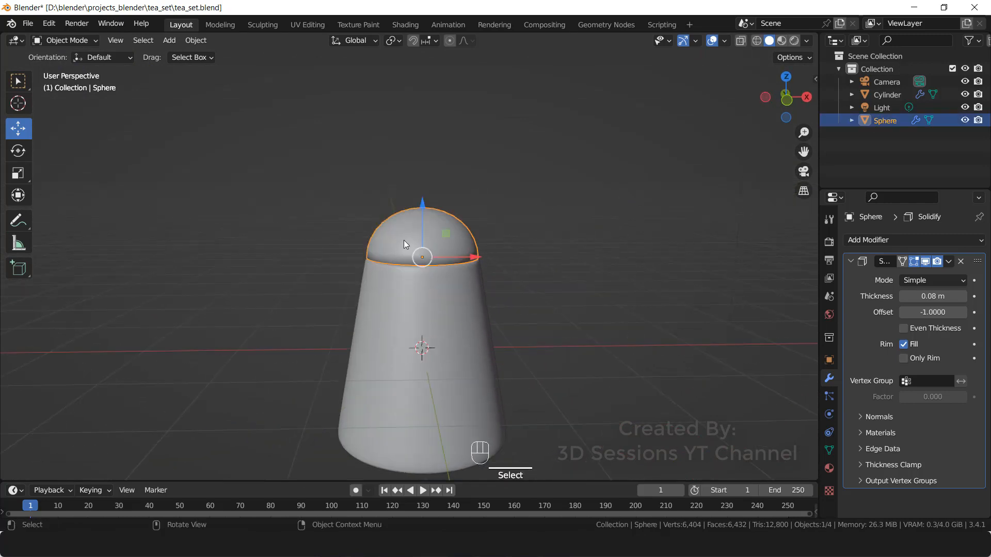
- Add a horizontal loop cut to the dome and slide it down close to its open bottom edge
key("Tab")
scroll(404, 240, "up", 5)
key("ctrl+r")
left_click(460, 253)
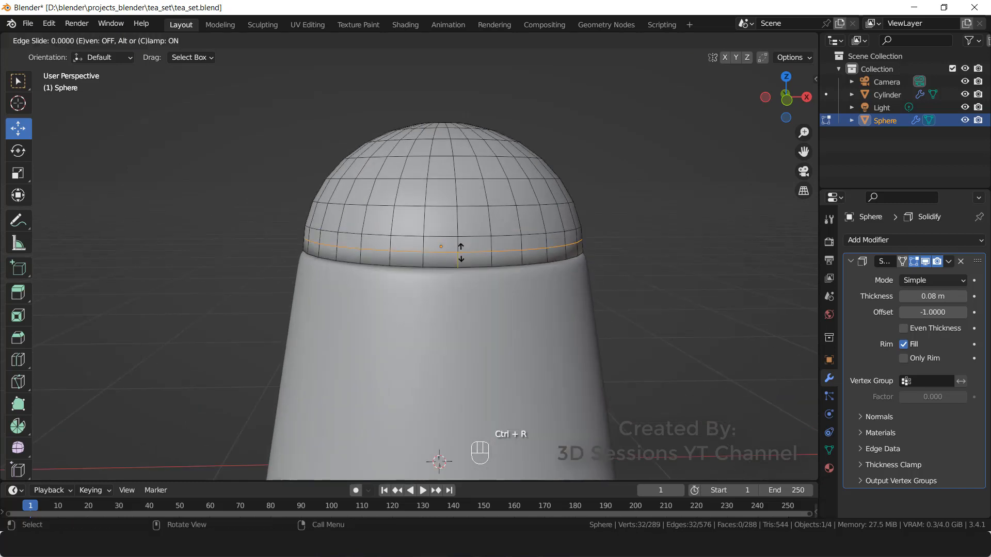
left_click(462, 259)
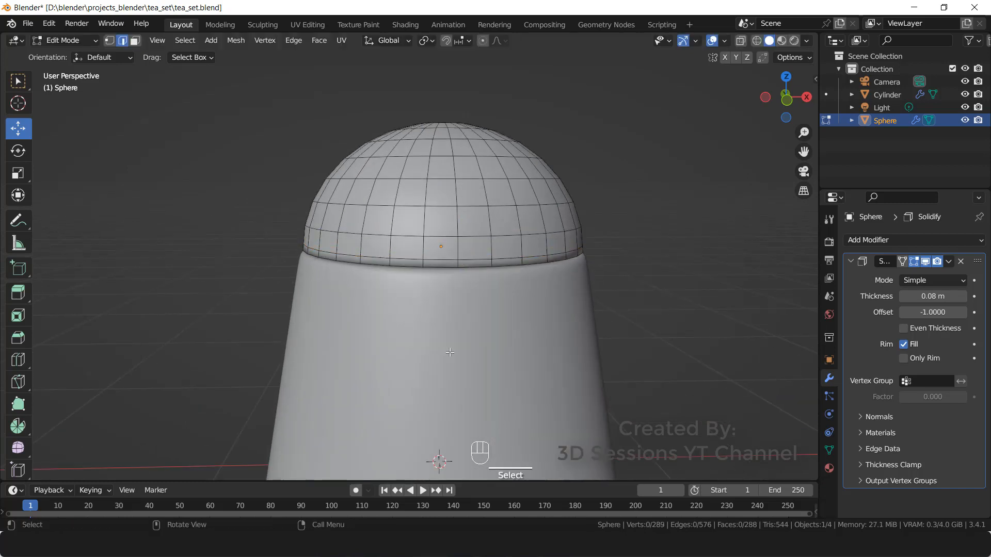
key("Tab")
- Add a Subdivision Surface modifier to the dome with 2 viewport levels
middle_click_drag(454, 333, 320, 401)
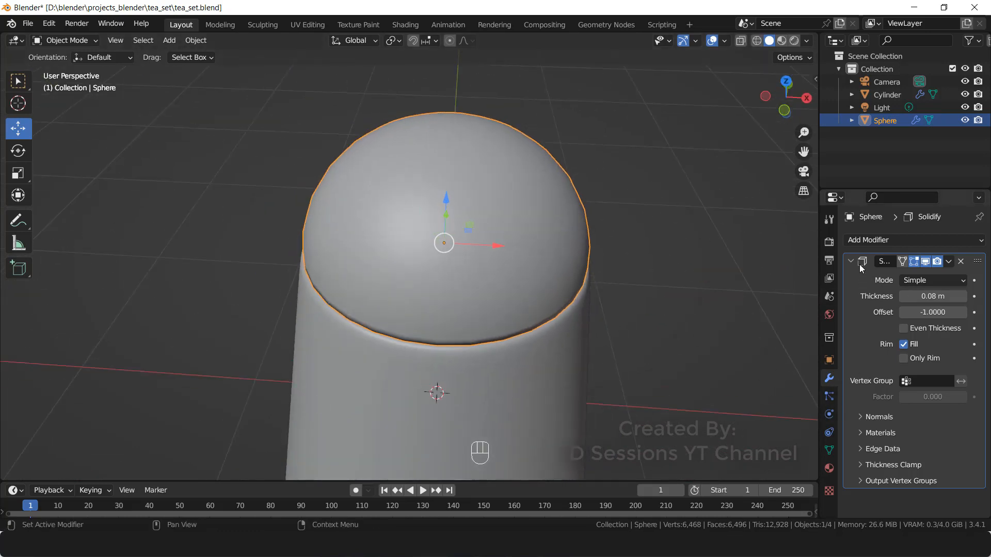
left_click(875, 240)
left_click(764, 471)
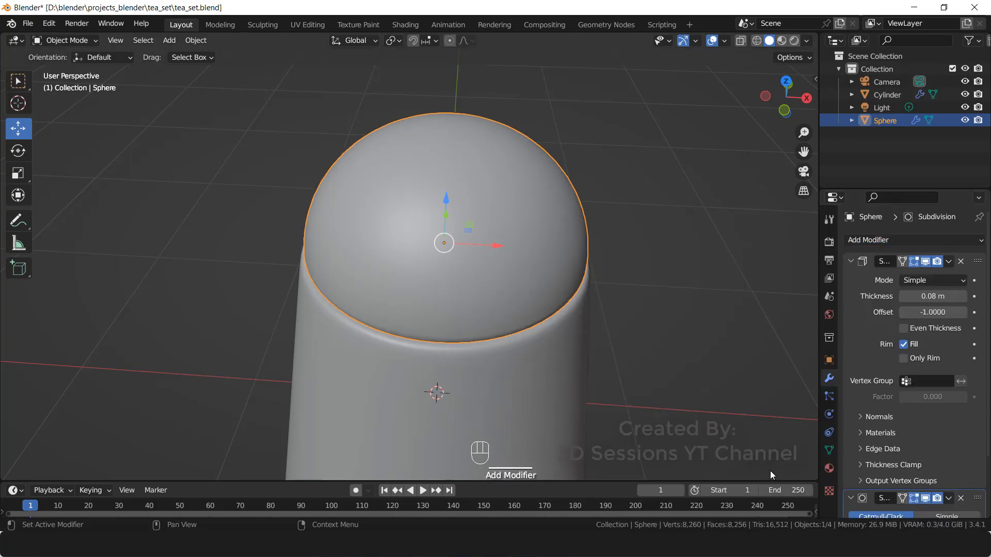
left_click(851, 262)
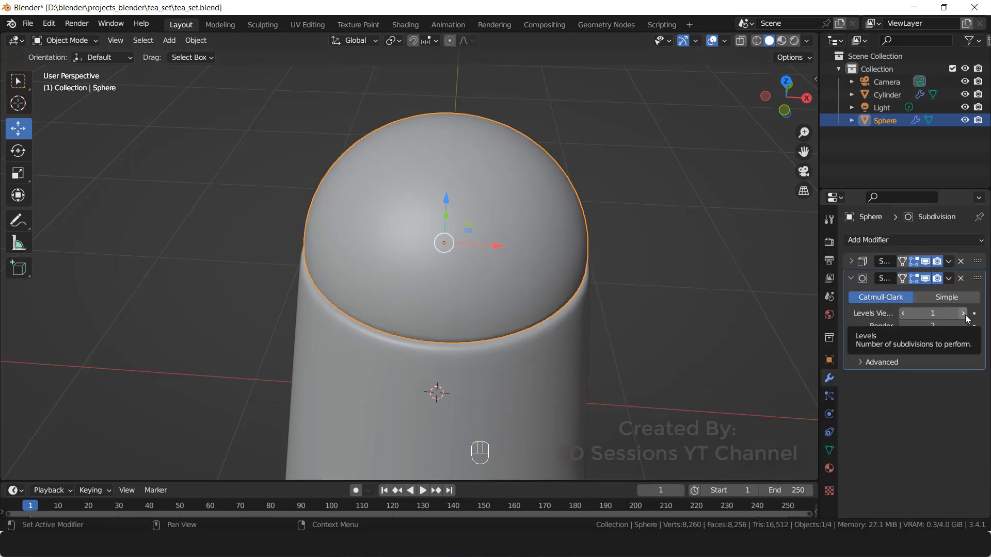
left_click(962, 314)
middle_click_drag(729, 367, 532, 310)
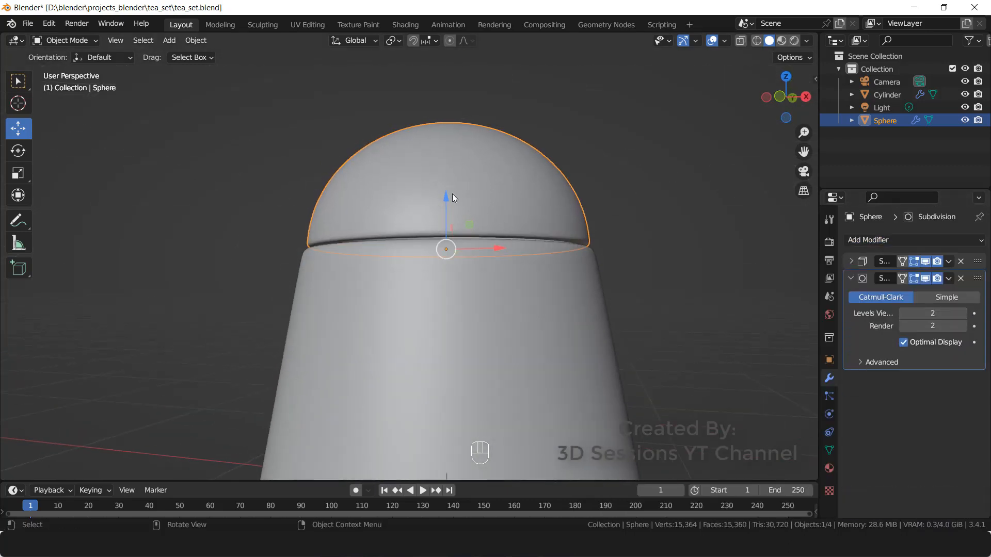
- Raise the dome off the container and place its Subdivision modifier first in the stack, above Solidify
left_click_drag(448, 196, 450, 156)
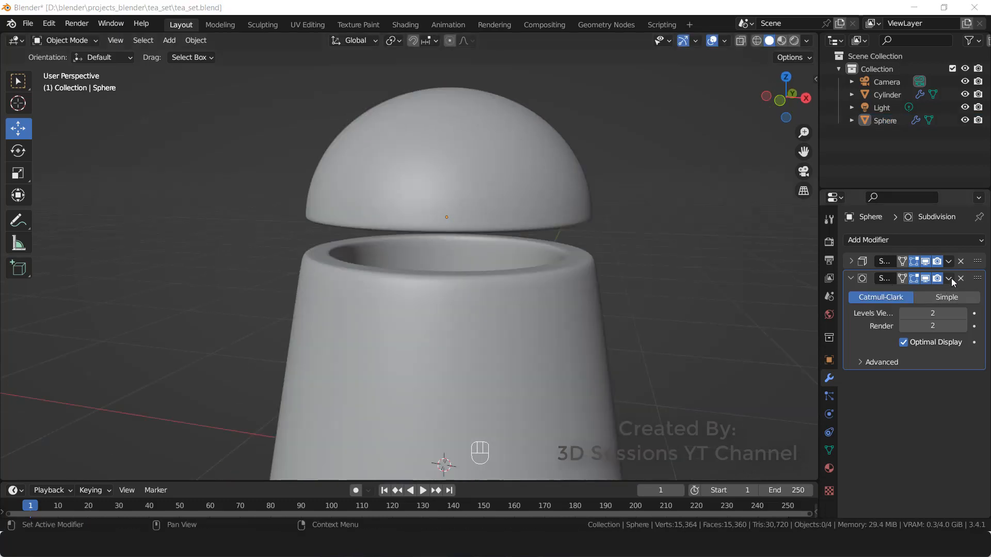
left_click(949, 279)
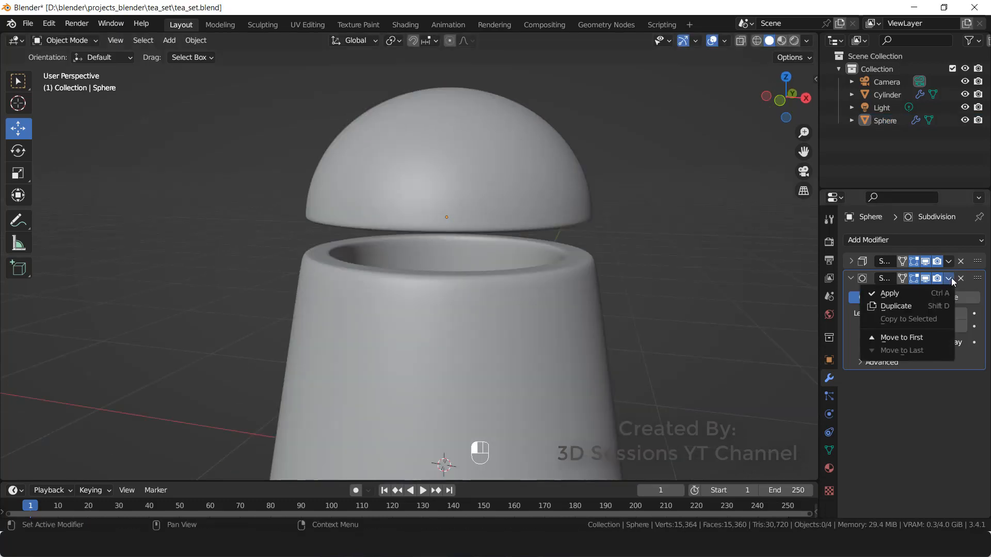
left_click(940, 338)
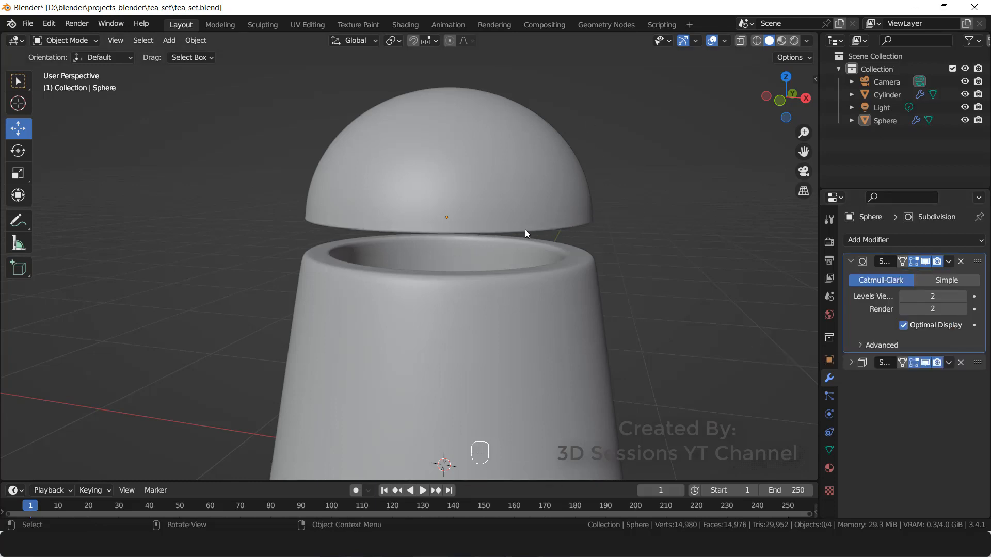
- Lower the dome back onto the container's rim, check the fit in front view and deselect it
left_click(416, 138)
left_click_drag(446, 165, 444, 184)
key("KP_1")
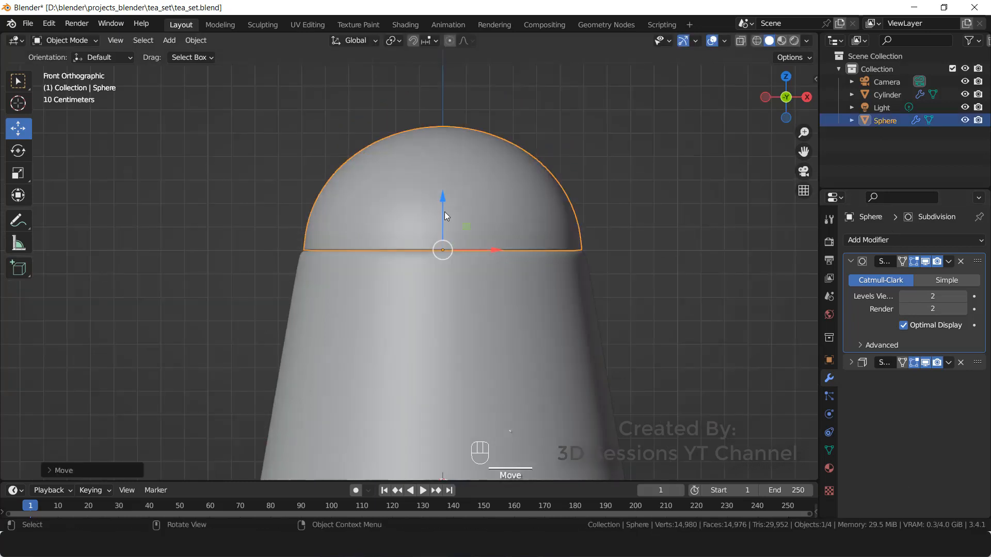
left_click(664, 285)
middle_click_drag(664, 285, 493, 345)
scroll(503, 350, "down", 5)
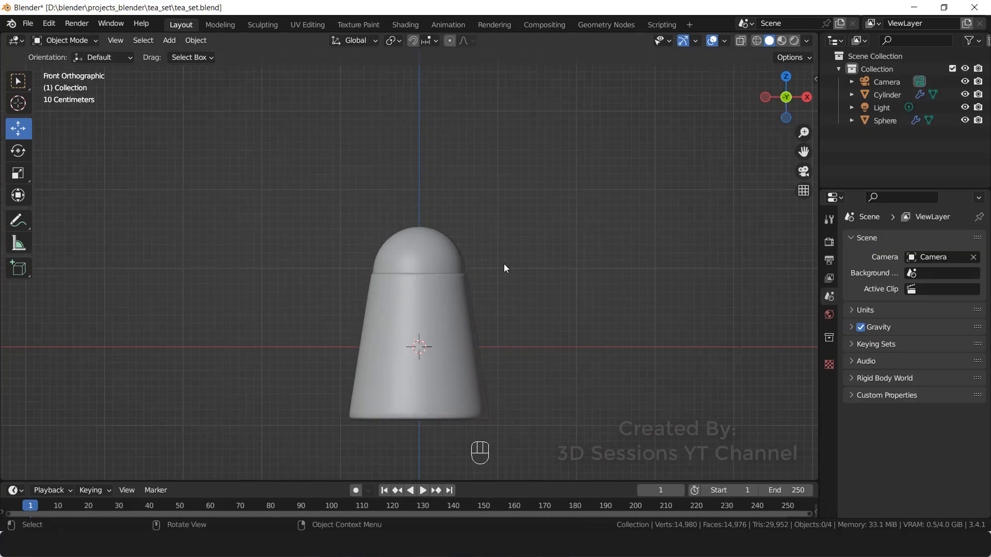
- Add a UV sphere and raise it along Z above the dome
key("shift+a")
mouse_move(504, 264)
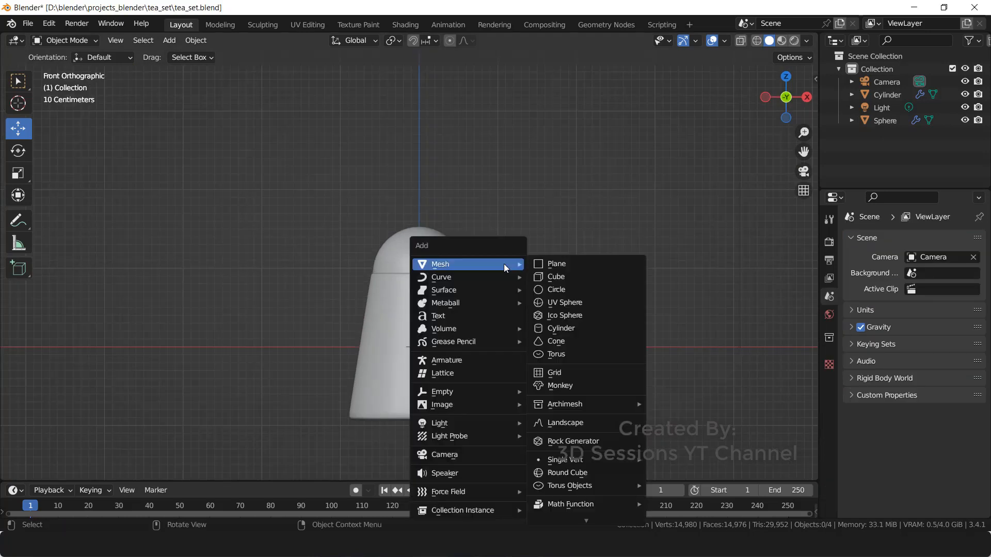
left_click(581, 303)
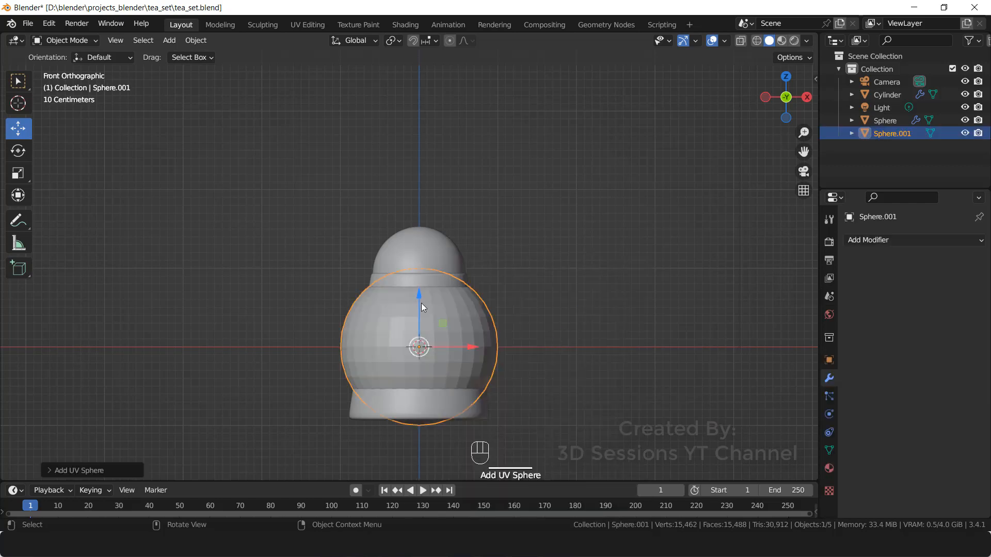
left_click_drag(422, 303, 429, 108)
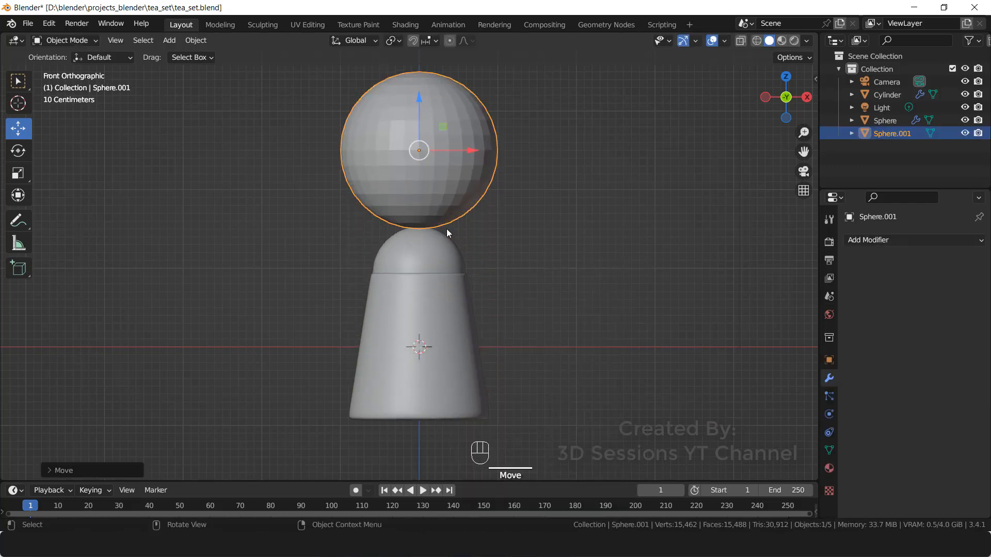
- Scale the new sphere down to a small knob and lower it to just above the dome's top
key("s")
left_click(422, 164)
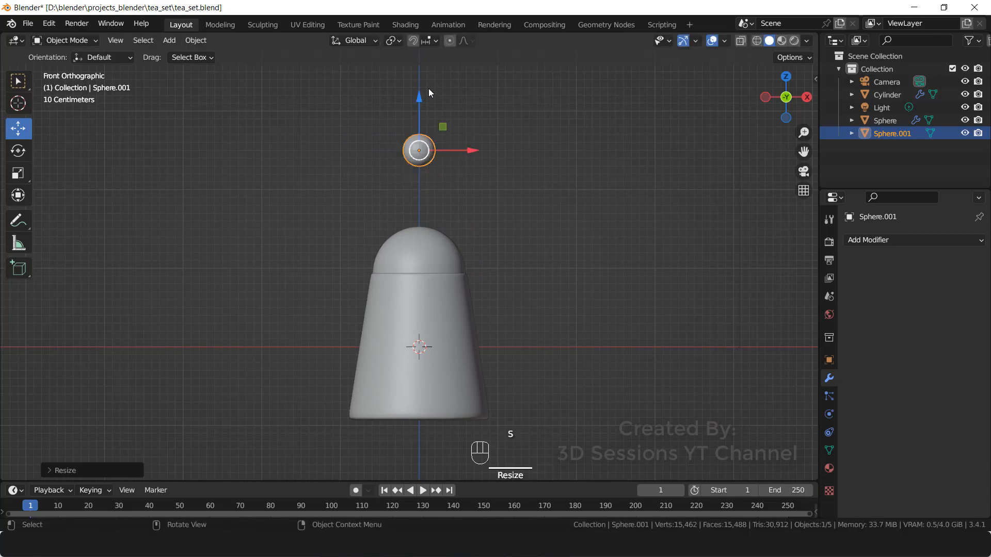
left_click_drag(421, 96, 421, 147)
scroll(418, 223, "up", 4)
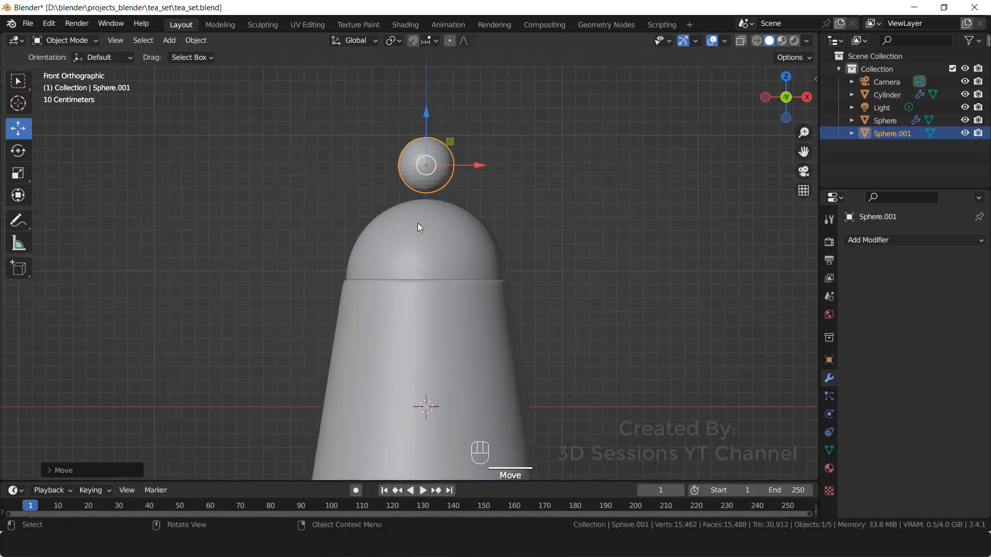
middle_click_drag(421, 151, 415, 299, "shift")
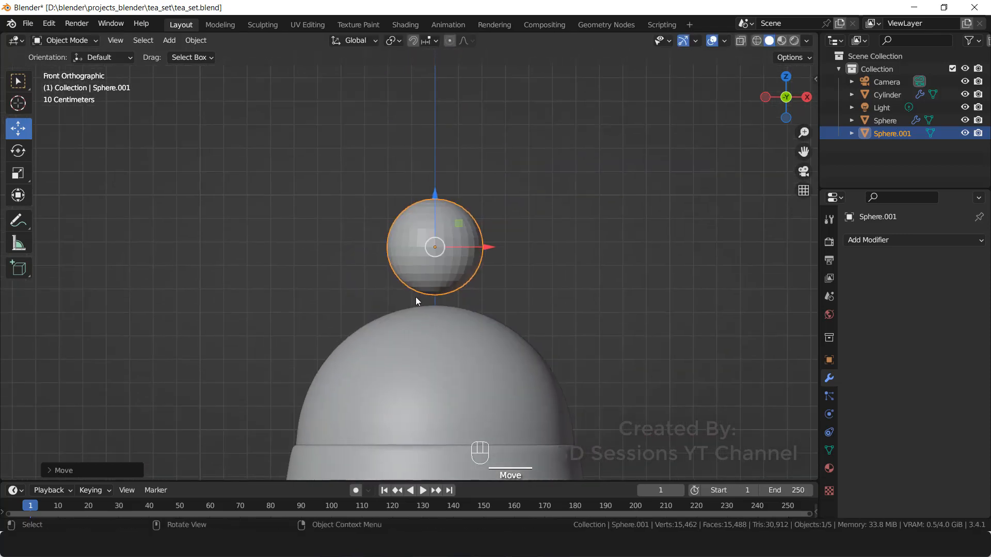
- Delete the bottom cap faces of the small sphere, selecting them through the mesh with X-ray in face select mode
key("Tab")
scroll(442, 307, "up", 4)
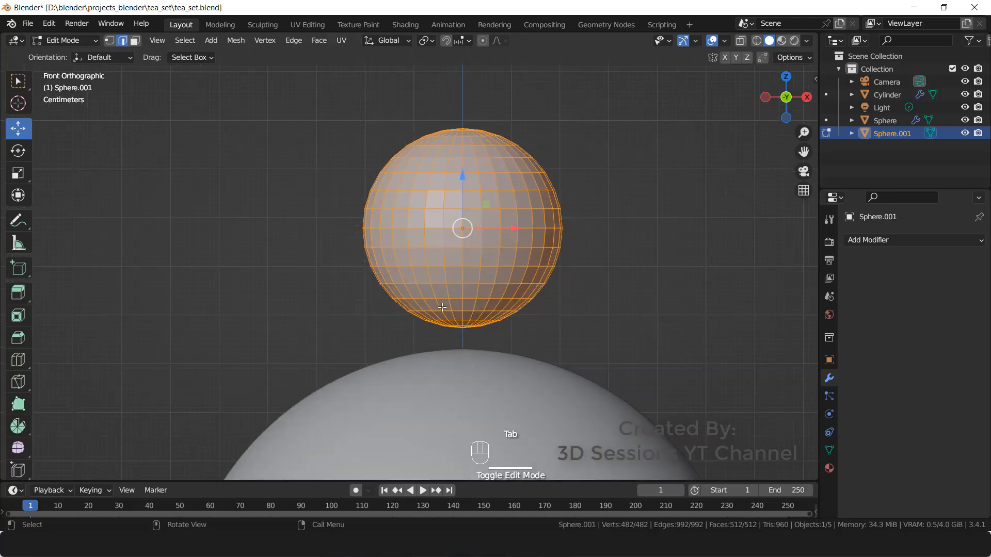
key("3")
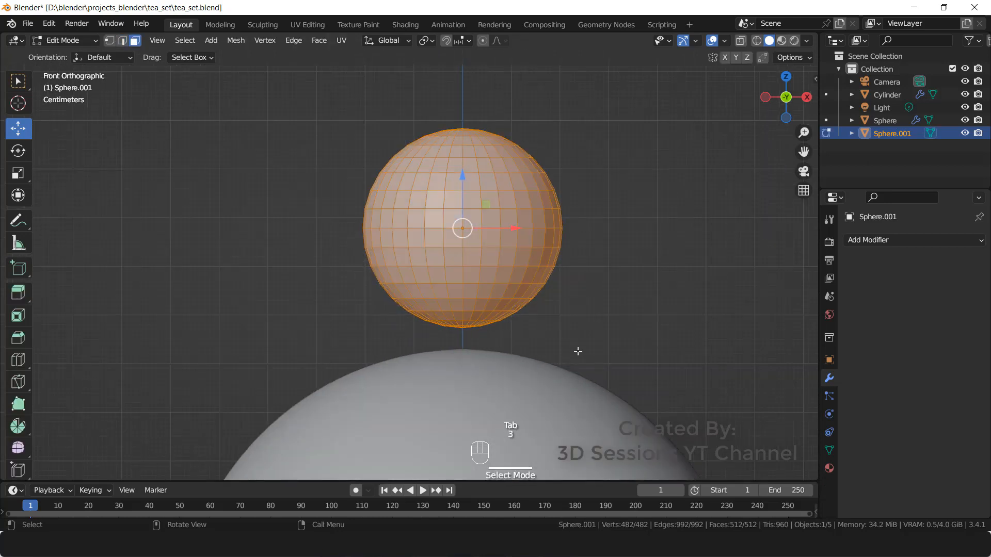
left_click(529, 350)
left_click_drag(535, 351, 457, 343)
key("alt")
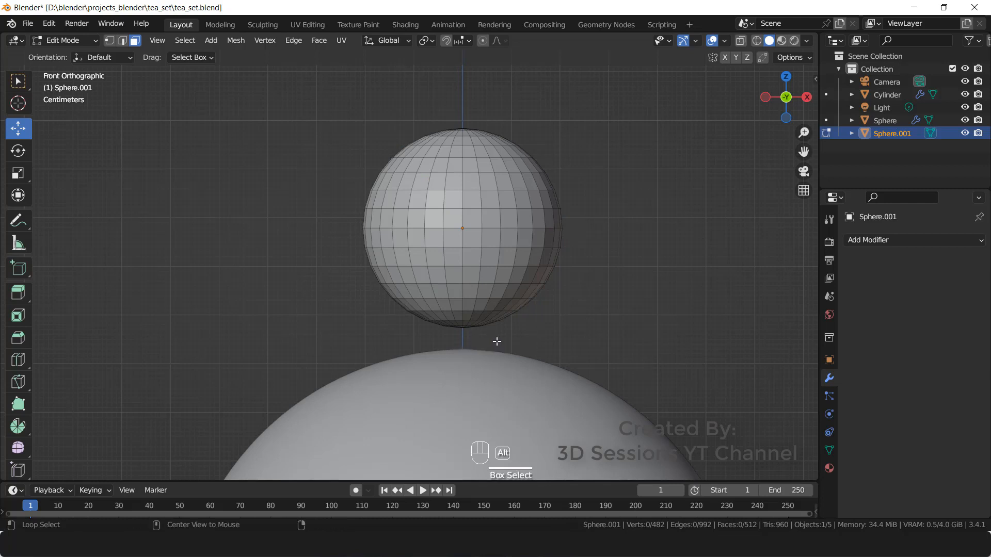
key("alt+z")
left_click_drag(571, 350, 376, 312)
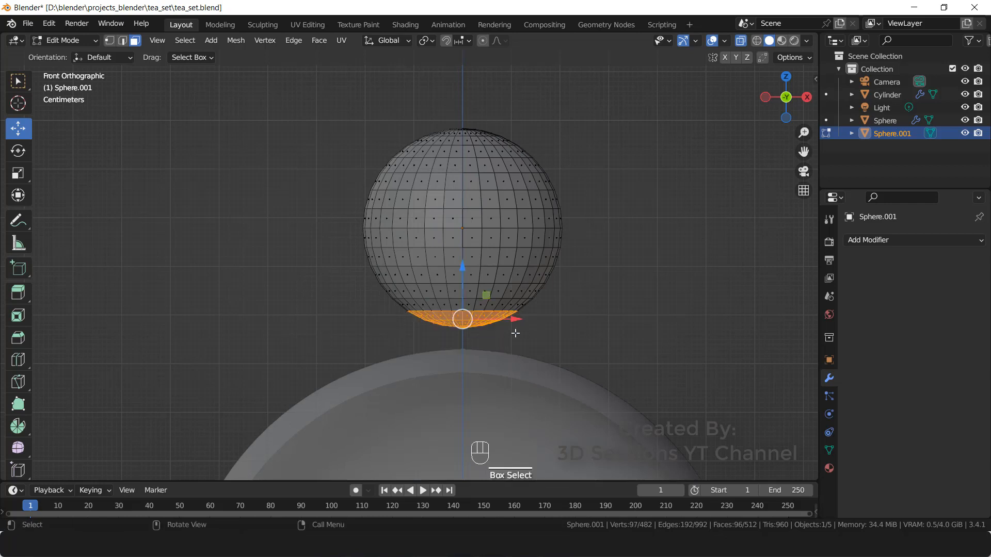
key("x")
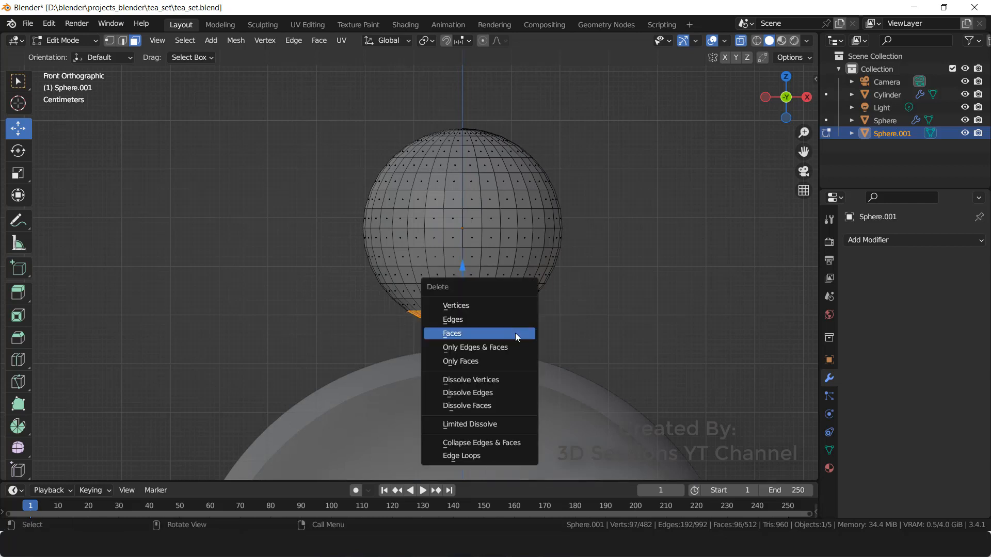
left_click(515, 333)
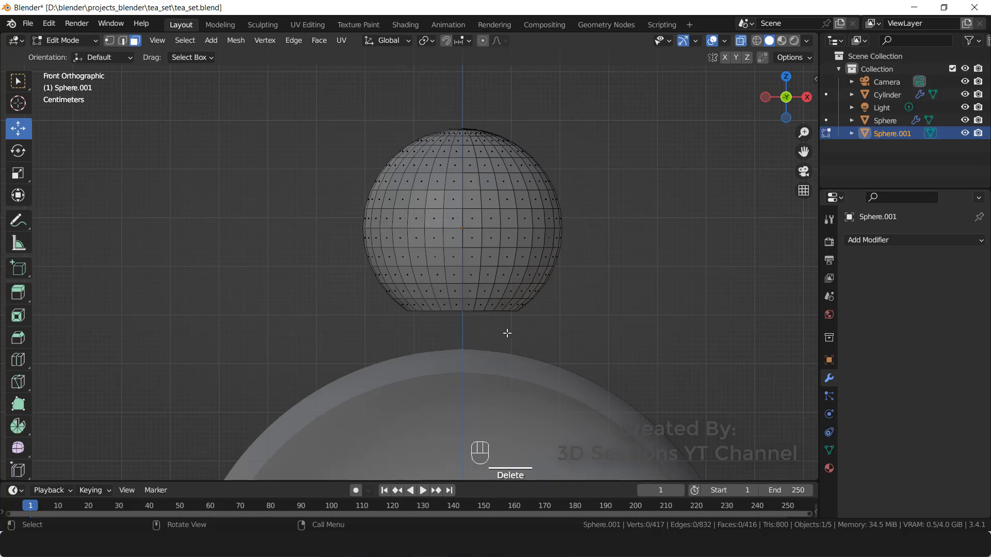
- Move the knob's open bottom edge loop slightly down along Z to form a short neck, and return to Object Mode
key("2")
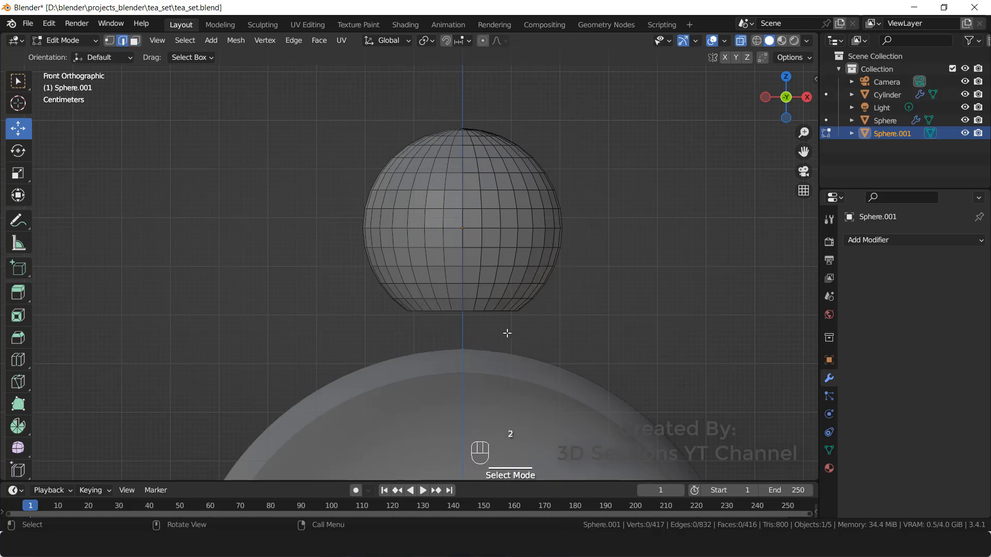
key("alt")
left_click(467, 308, "alt")
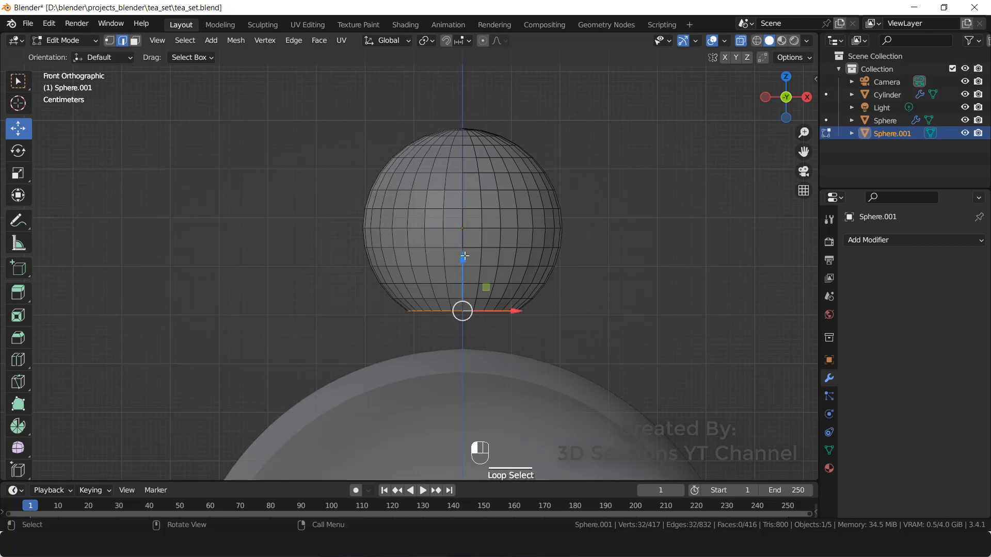
mouse_move(464, 256)
left_mouse_down()
mouse_move(467, 274)
mouse_move(475, 272)
left_mouse_up()
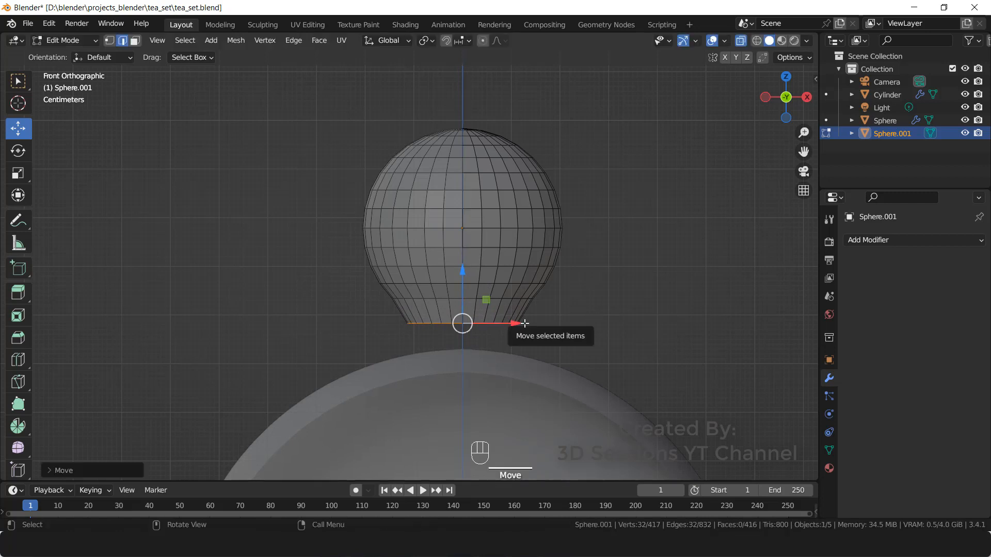
key("Tab")
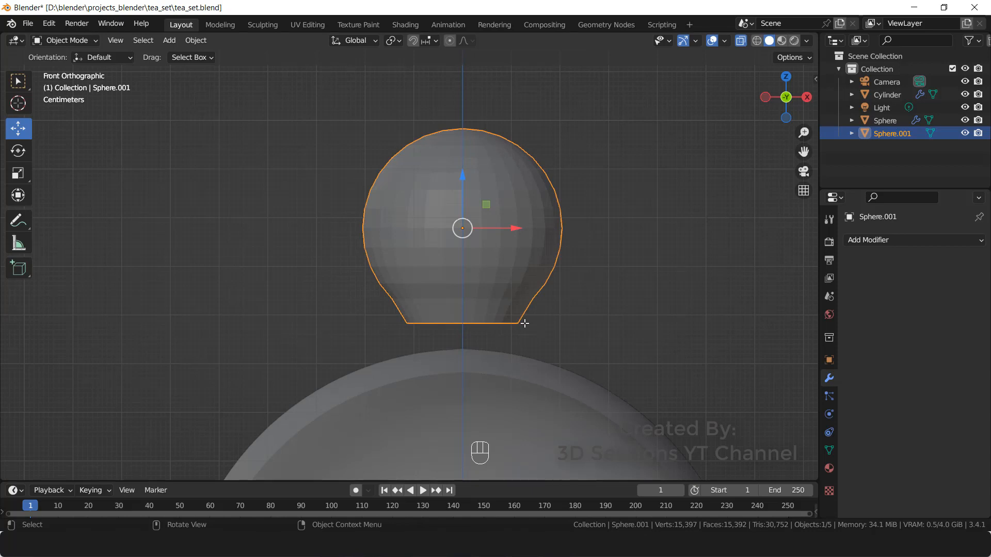
- Turn off X-ray and apply smooth shading to the knob
key("alt")
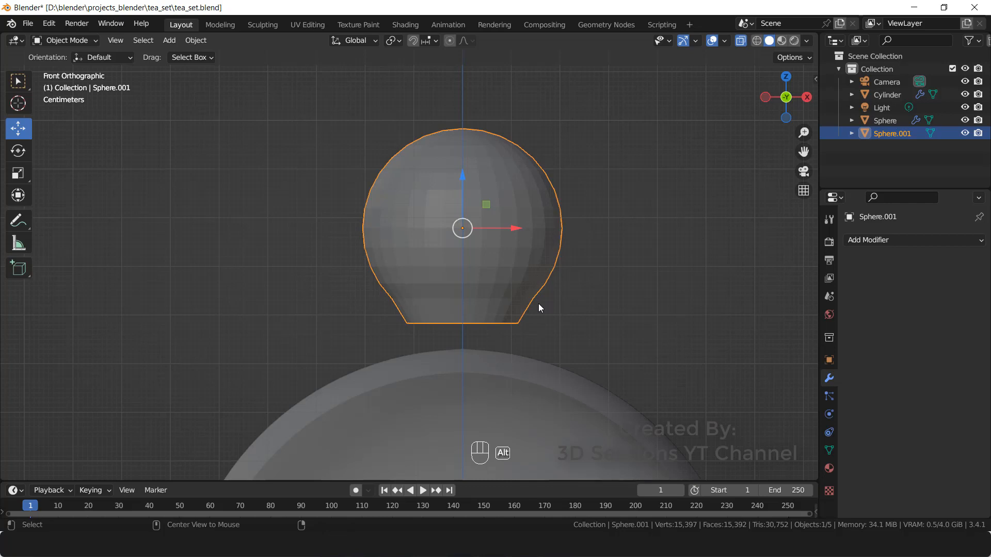
key("alt+z")
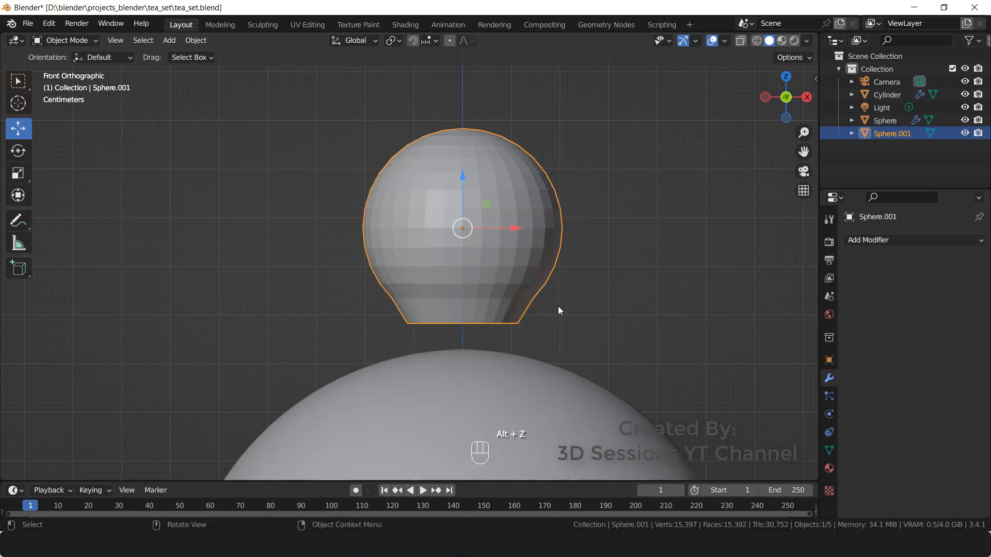
right_click(509, 205)
left_click(509, 205)
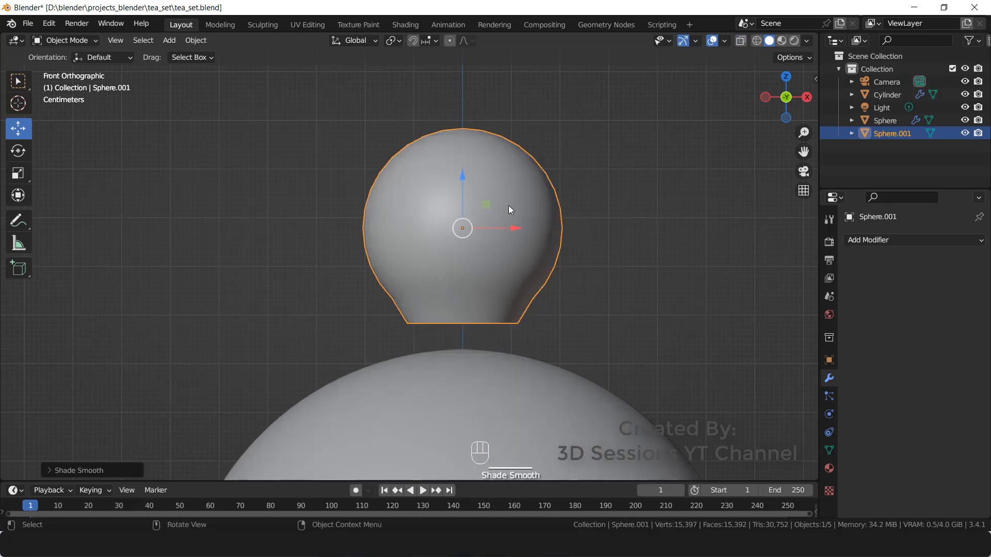
- Add a Subdivision Surface modifier to the knob and inspect its neck at an angle
left_click(883, 243)
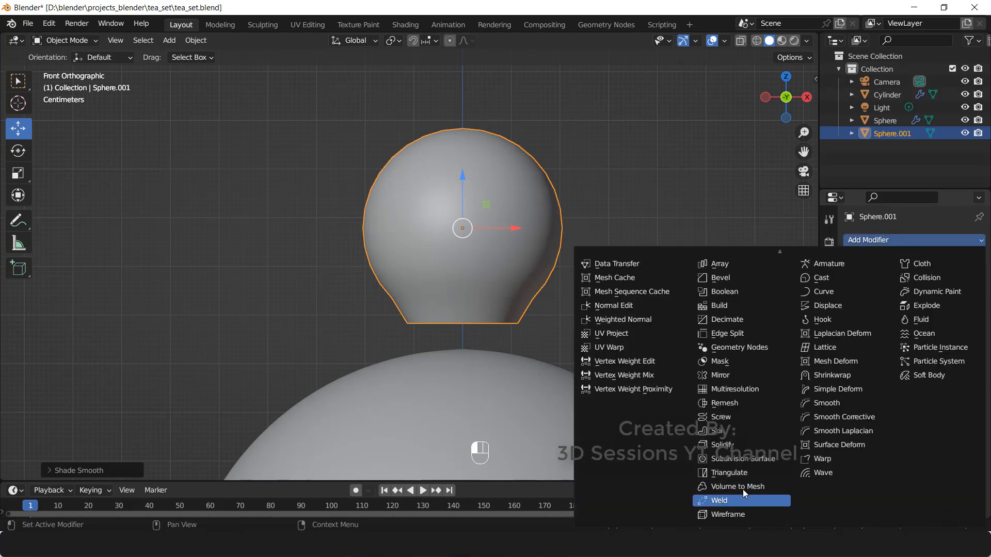
left_click(752, 459)
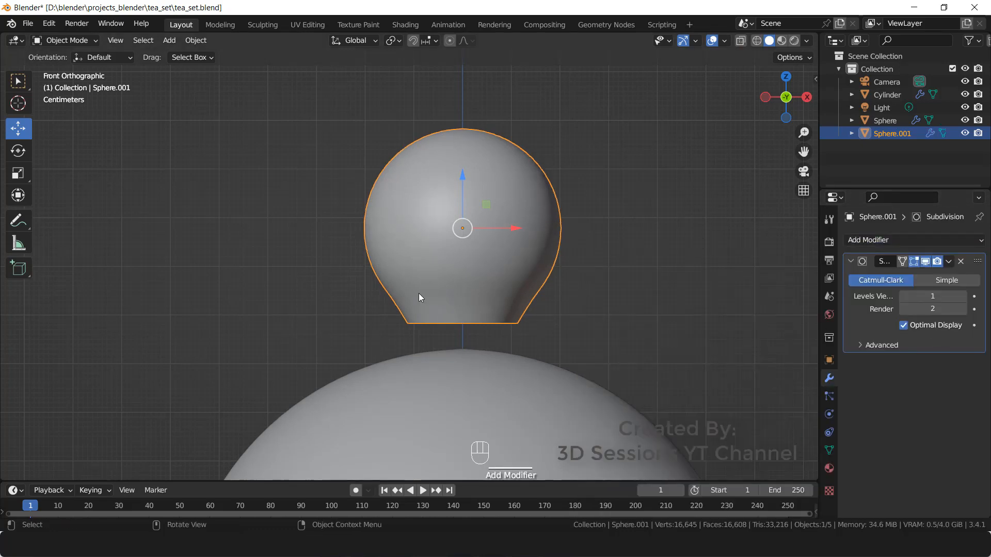
middle_click_drag(462, 327, 432, 306)
left_click(433, 306)
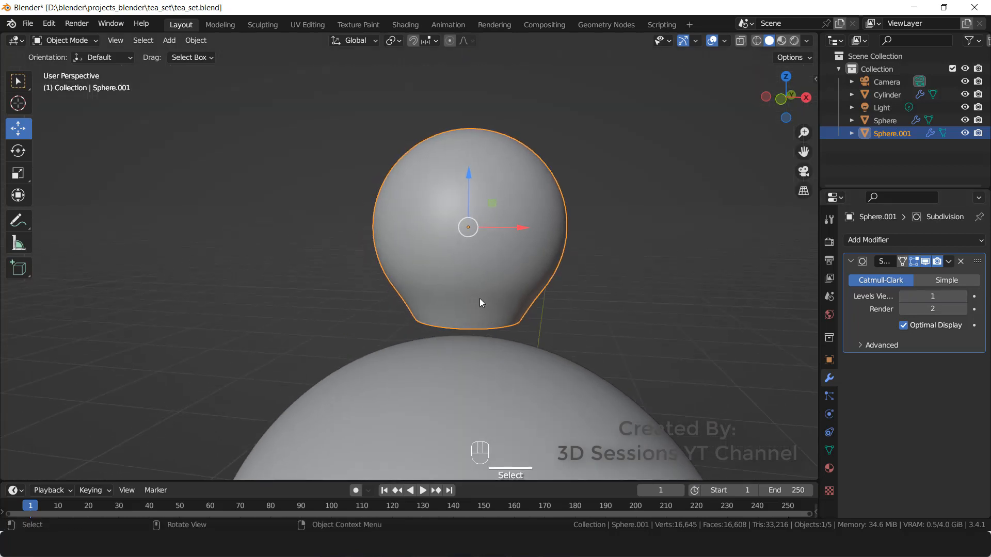
- Add a horizontal loop cut around the knob's neck, just above its open bottom edge
key("Tab")
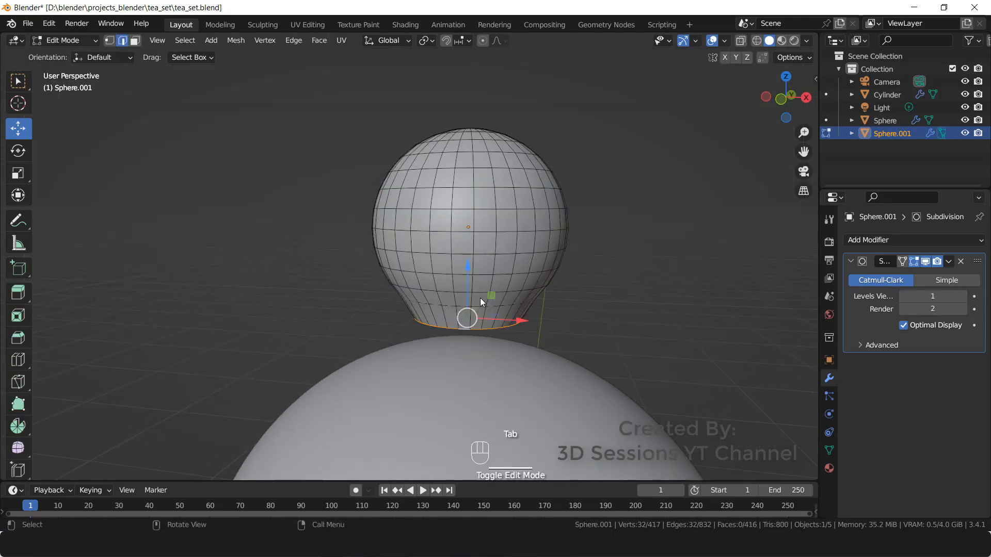
key("ctrl+r")
left_click(506, 316)
left_click(503, 318)
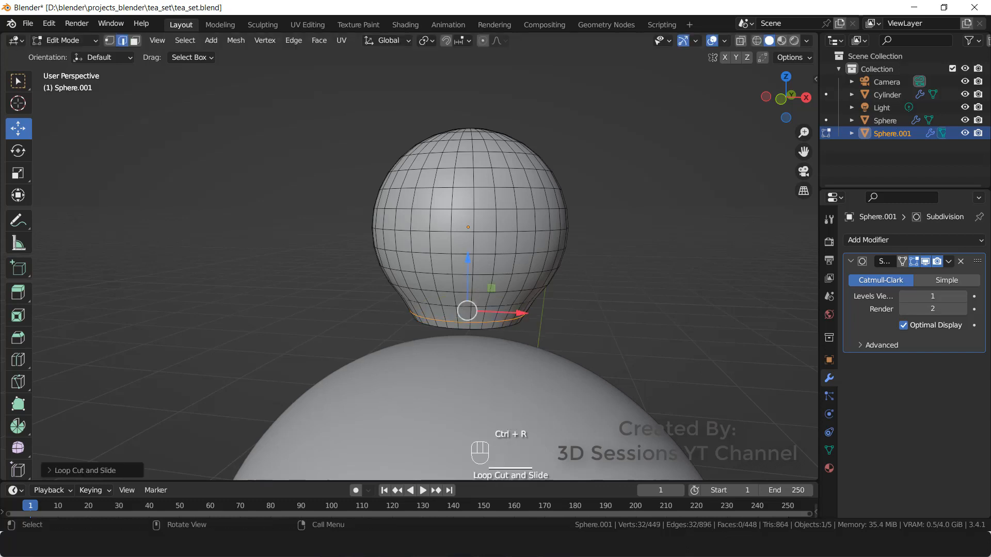
- Undo the last change, then scale the edge loop at the top of the knob's neck slightly inward
key("ctrl+z")
left_click(499, 307, "alt")
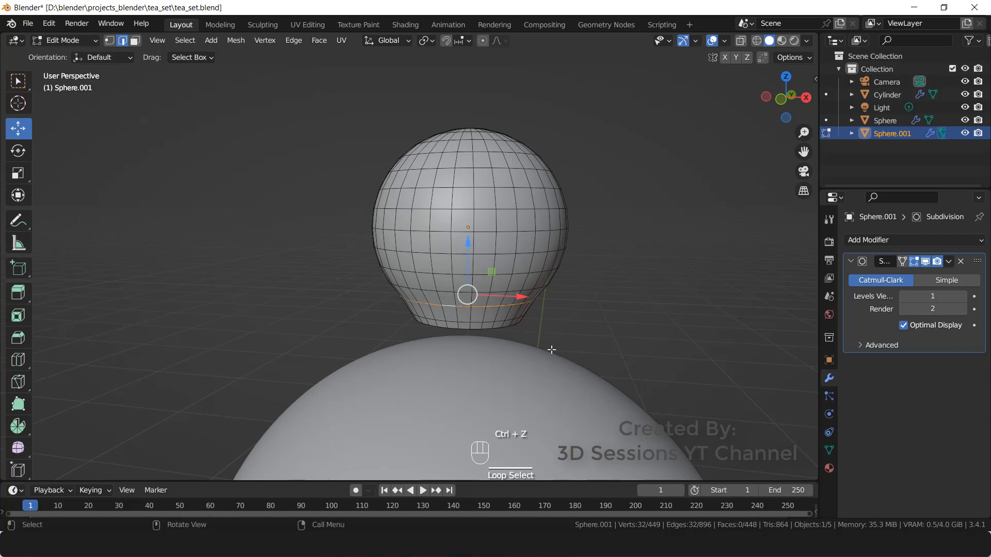
key("s")
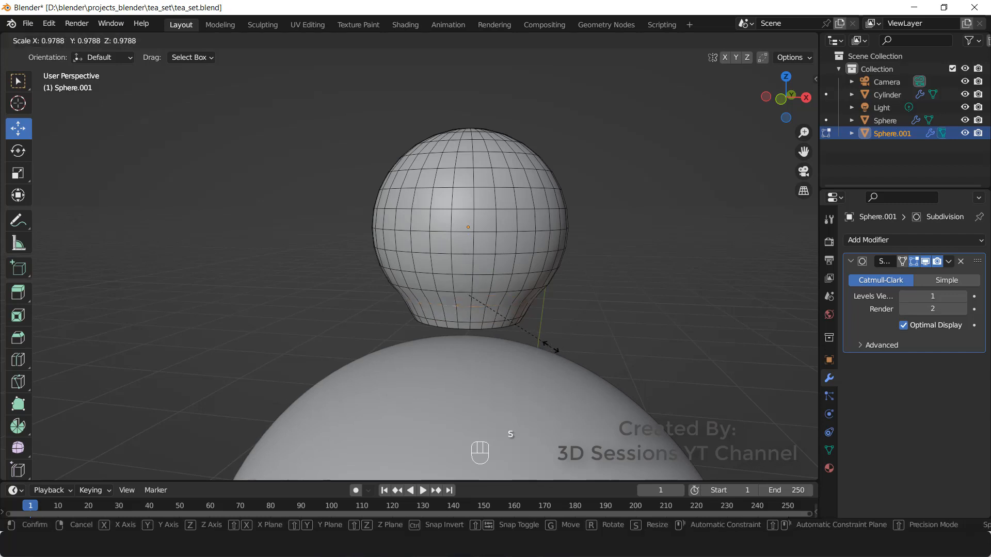
left_click(543, 346)
- Scale the two lowest edge loops of the knob's neck inward to about 0.91, and return to Object Mode
left_click(452, 321, "alt+shift")
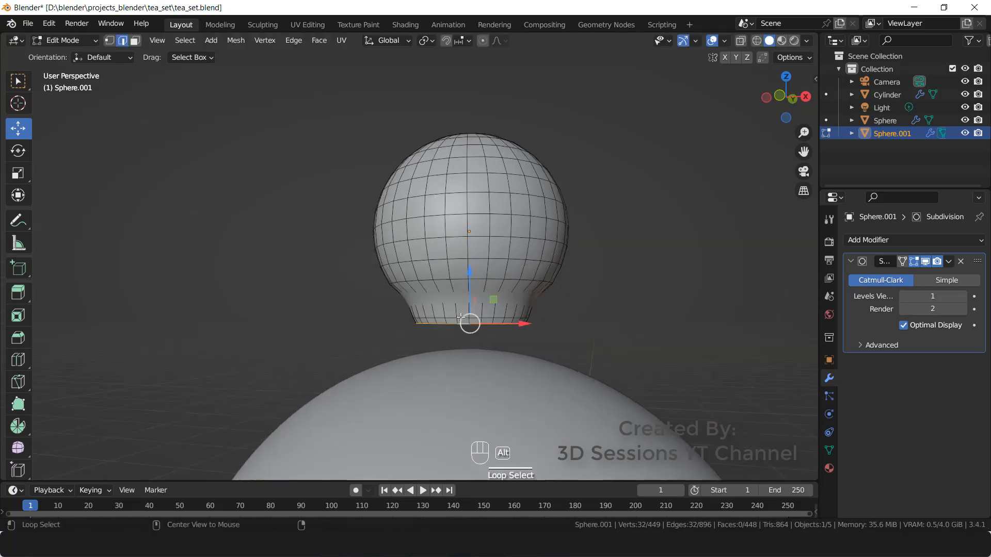
left_click(452, 317, "alt+shift")
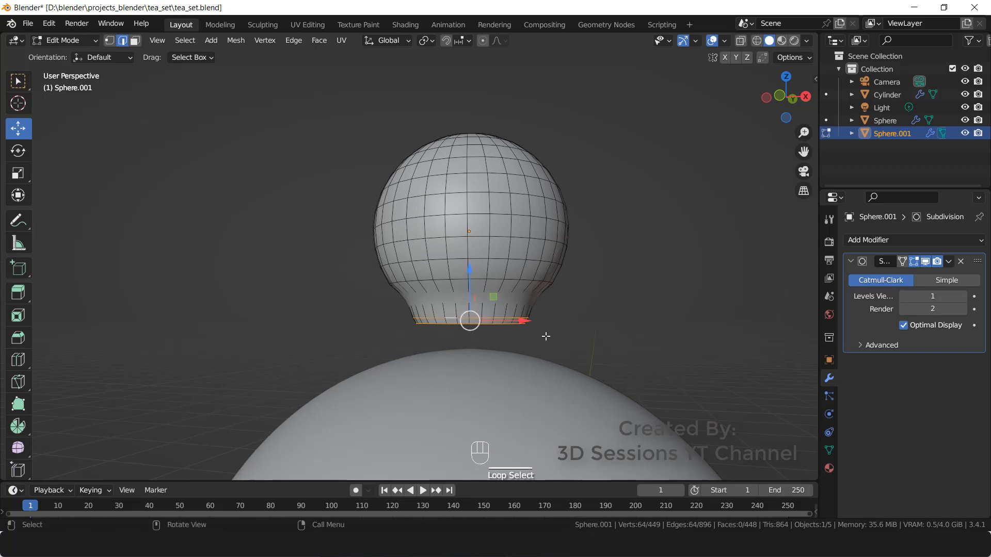
key("s")
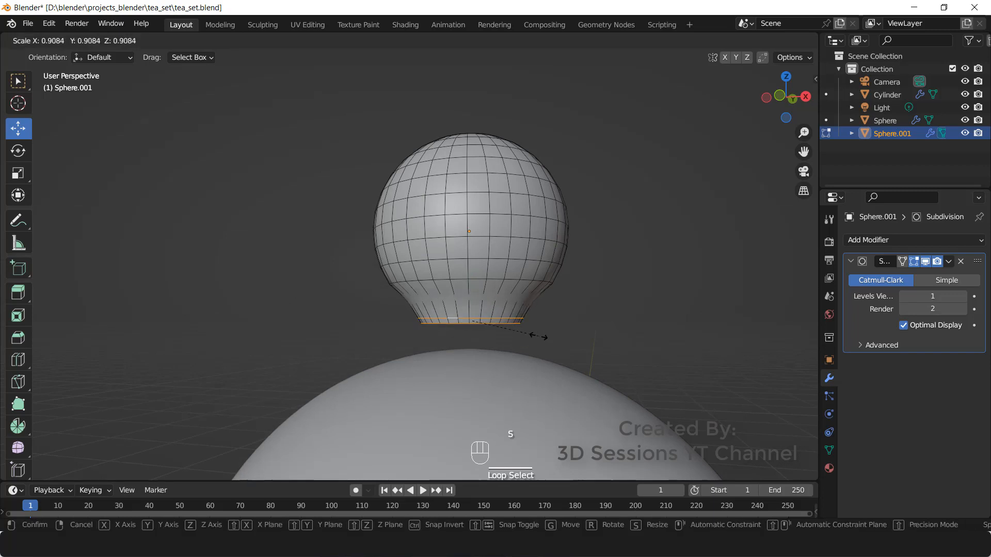
left_click(539, 336)
key("Tab")
left_click(597, 327)
left_click(478, 222)
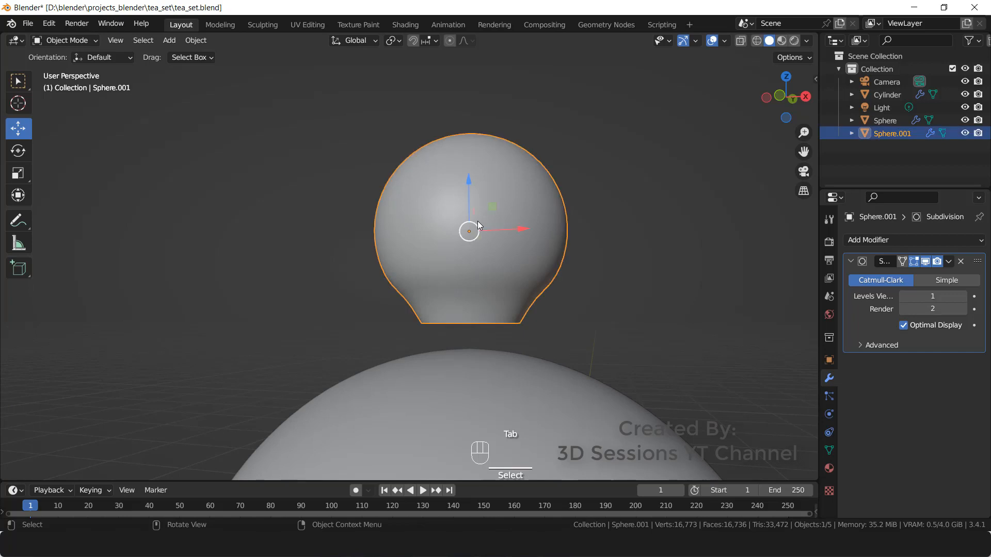
- Lower the knob along Z until its neck meets the top of the lid, checking the fit in X-ray front view
scroll(465, 217, "down", 3)
left_click_drag(445, 190, 441, 218)
key("grave")
left_click(290, 297)
key("alt+z")
scroll(457, 415, "down", 3)
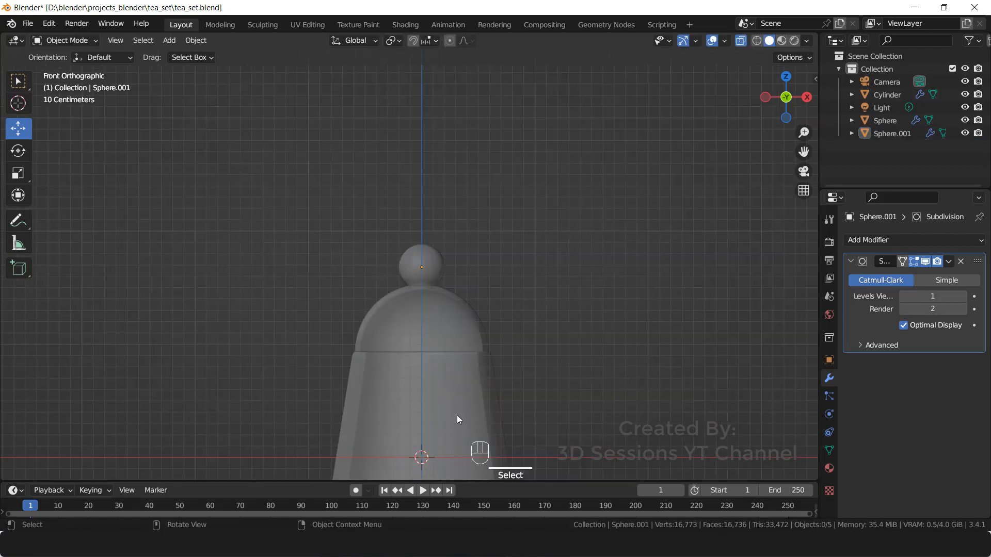
key("alt+z")
- Scale the knob down to suit the size of the lid, then deselect it and view the whole container
middle_click_drag(512, 383, 345, 423)
key("s")
left_click(345, 422)
left_click(543, 422)
scroll(544, 422, "down", 3)
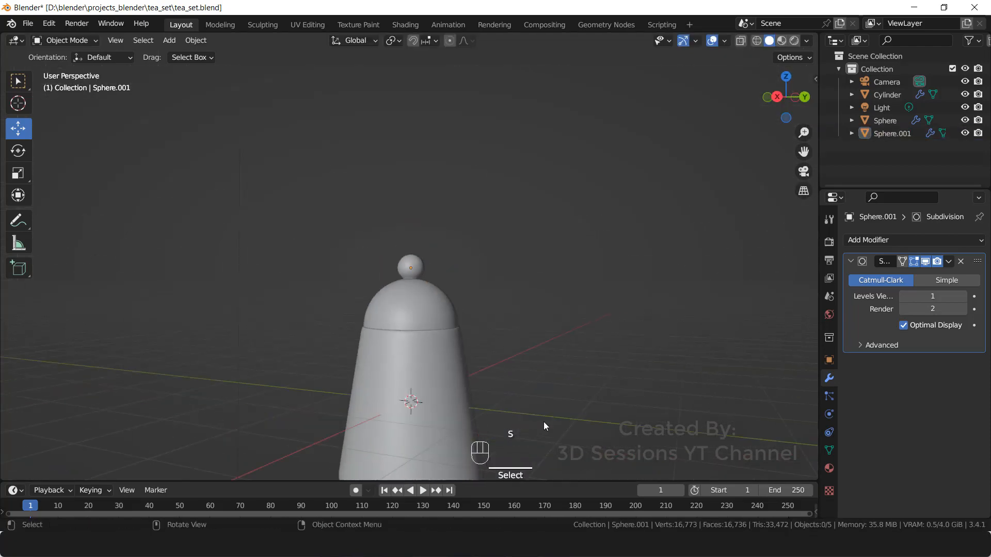
left_click(410, 267)
key("s")
left_click(461, 313)
left_click(500, 388)
scroll(499, 388, "down", 4)
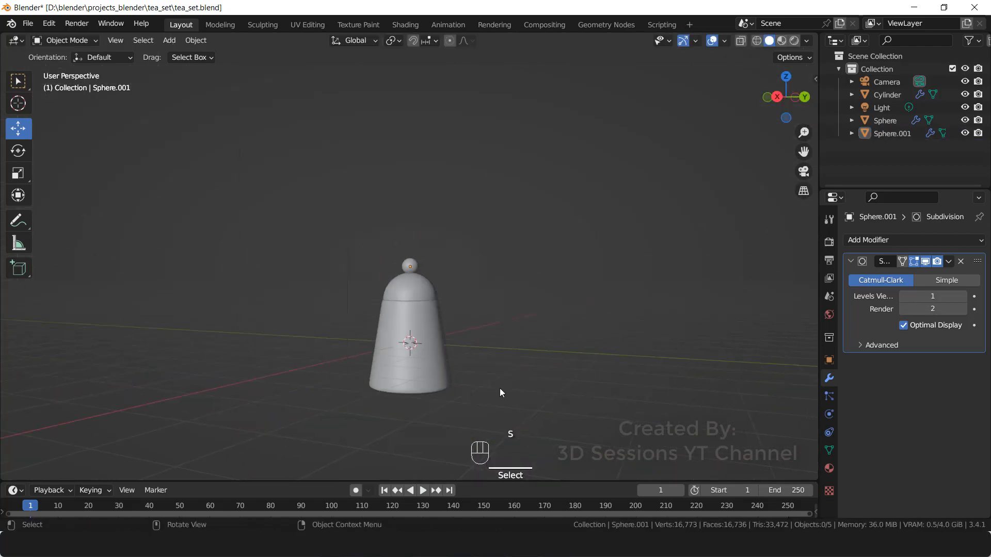
middle_click_drag(499, 388, 398, 410)
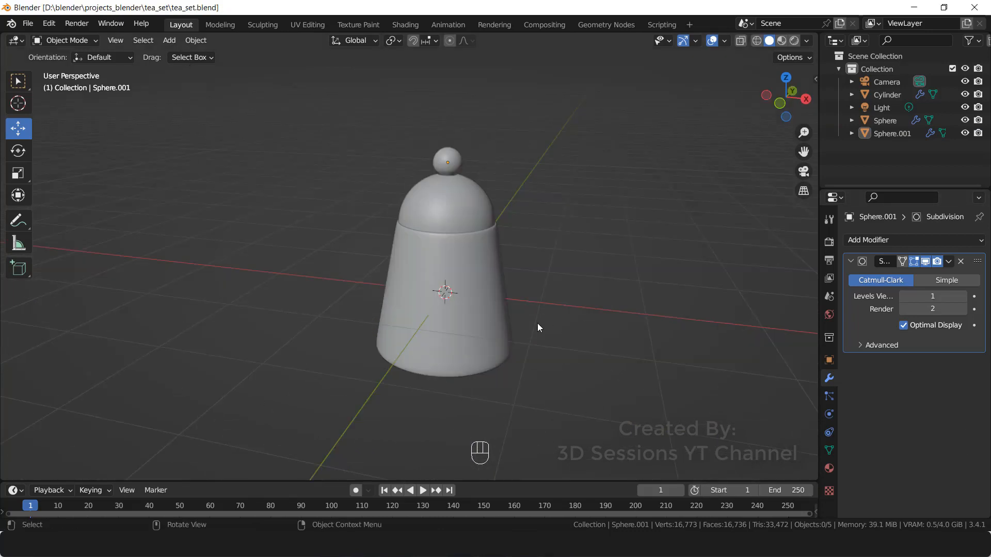
- Add a mesh circle for the handle and rotate it 90° about X in front view
key("shift+a")
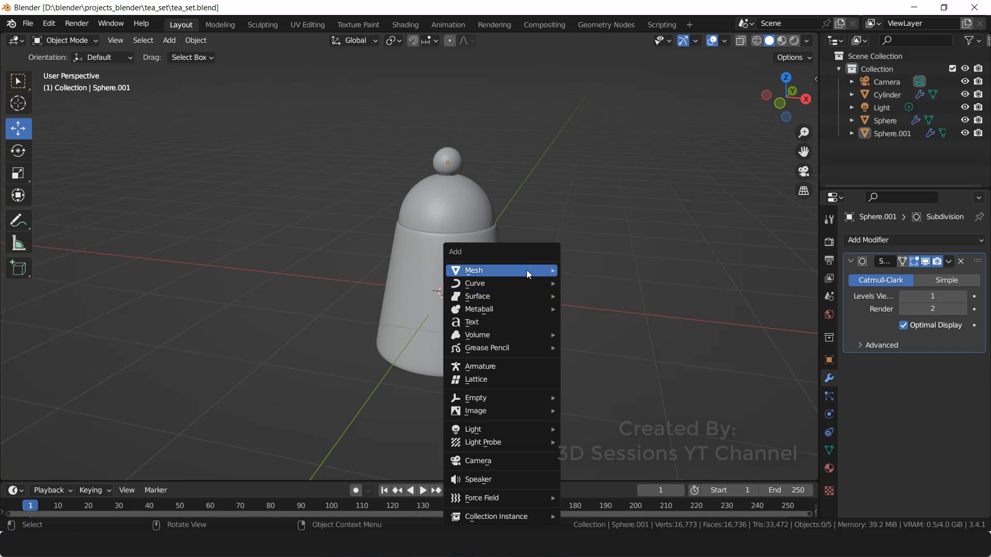
mouse_move(526, 269)
left_click(595, 298)
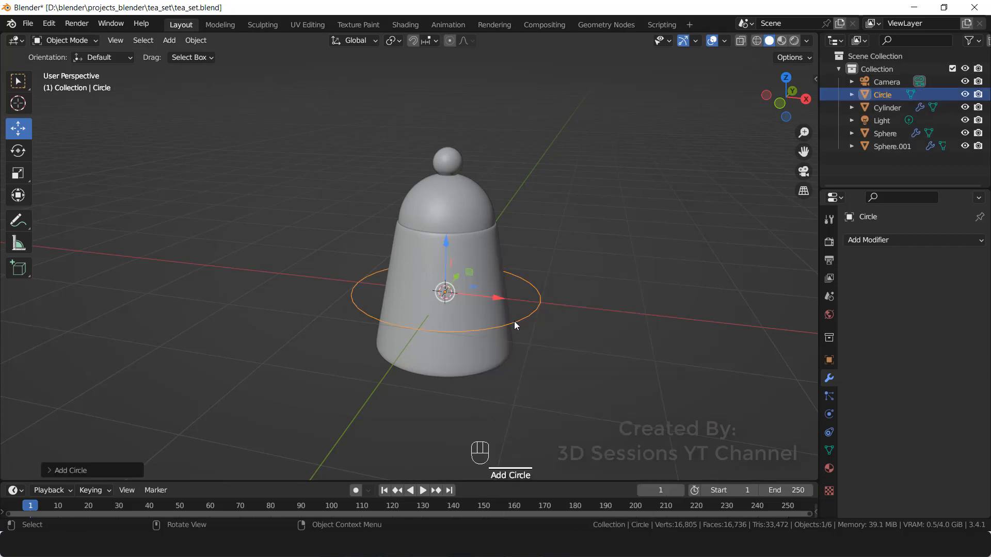
key("grave")
left_click(409, 221)
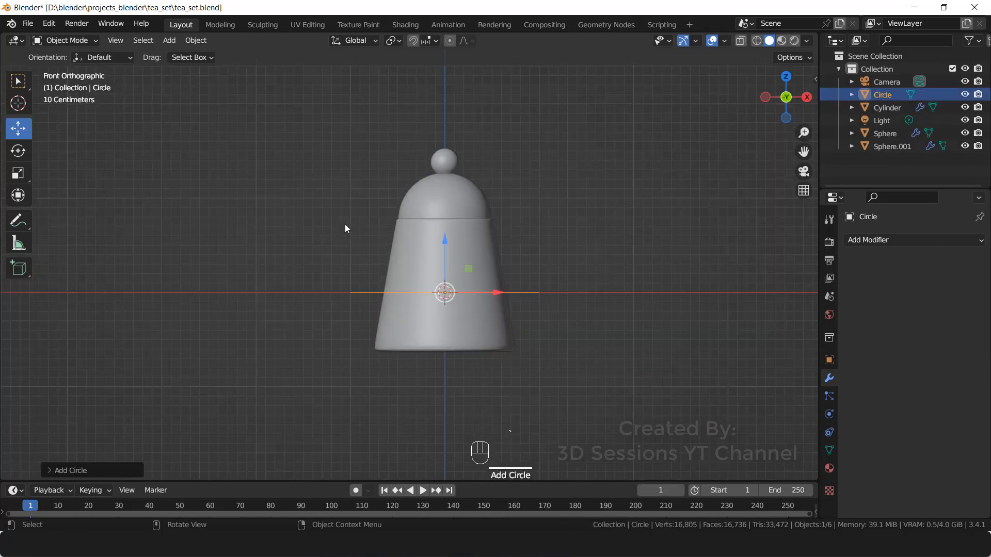
type("rx90")
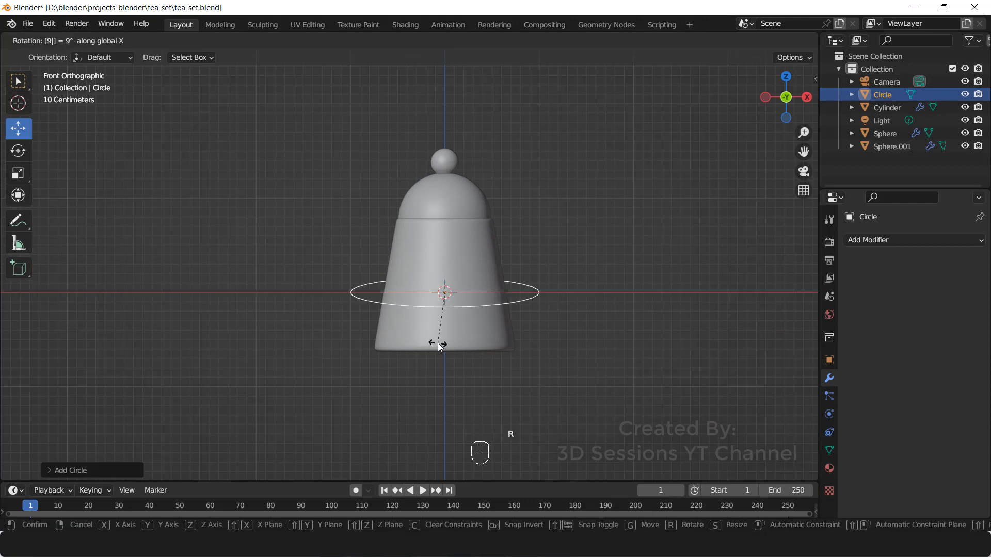
key("Return")
- Scale the circle down and position it on the container's -X side, overlapping the wall at mid-height
key("s")
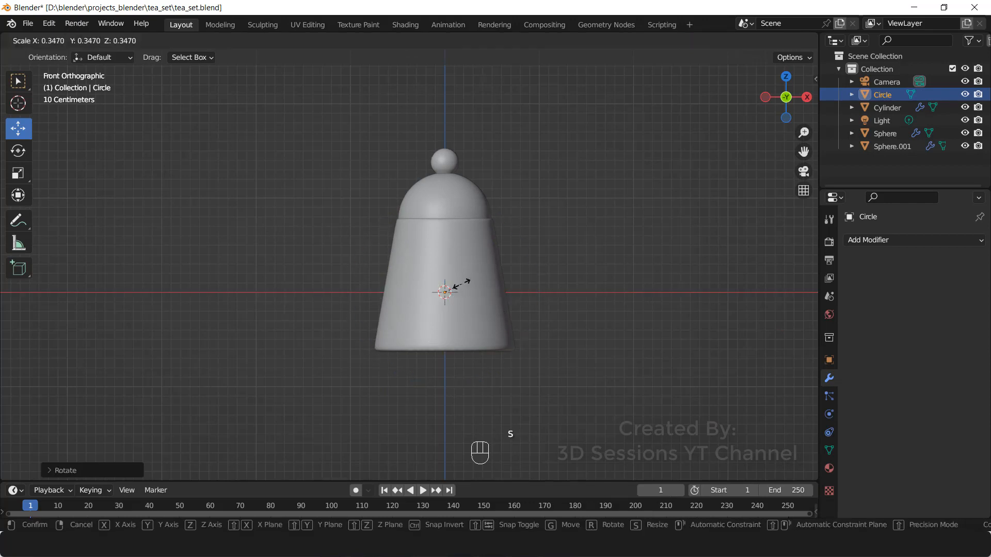
left_click(468, 362)
left_click_drag(468, 362, 357, 342)
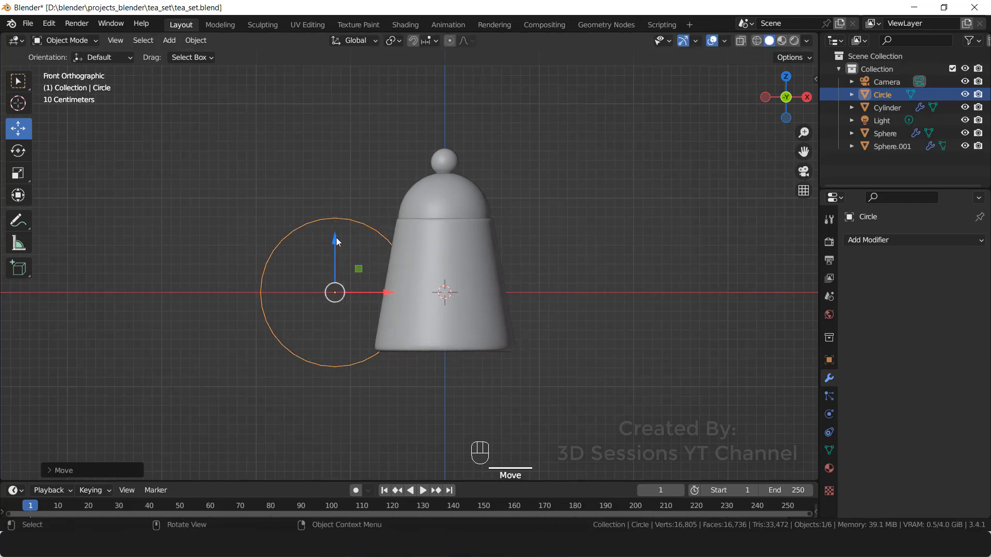
key("s")
left_click(362, 321)
left_click_drag(384, 273, 406, 273)
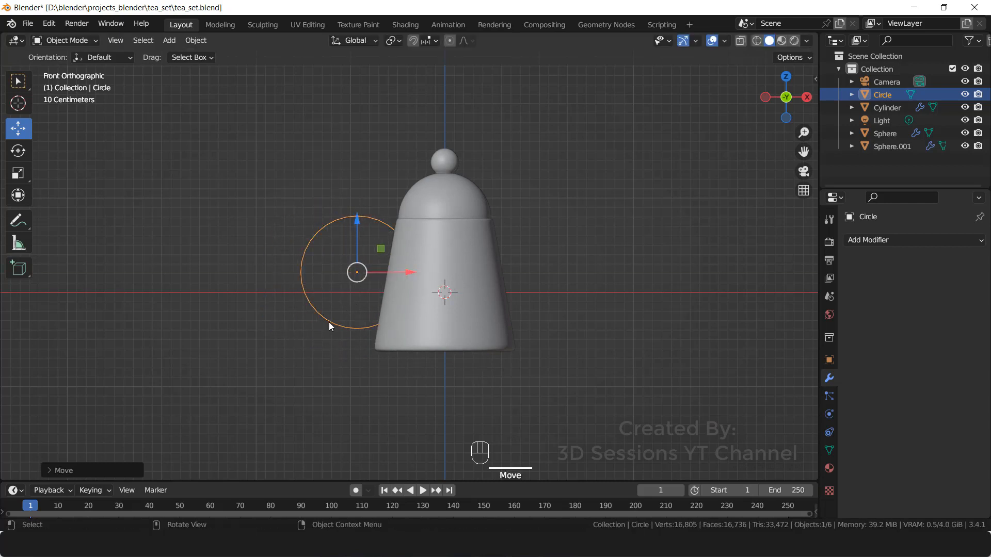
- Extrude the circle's edges in Edit Mode and scale them inward to form a flat ring
key("Tab")
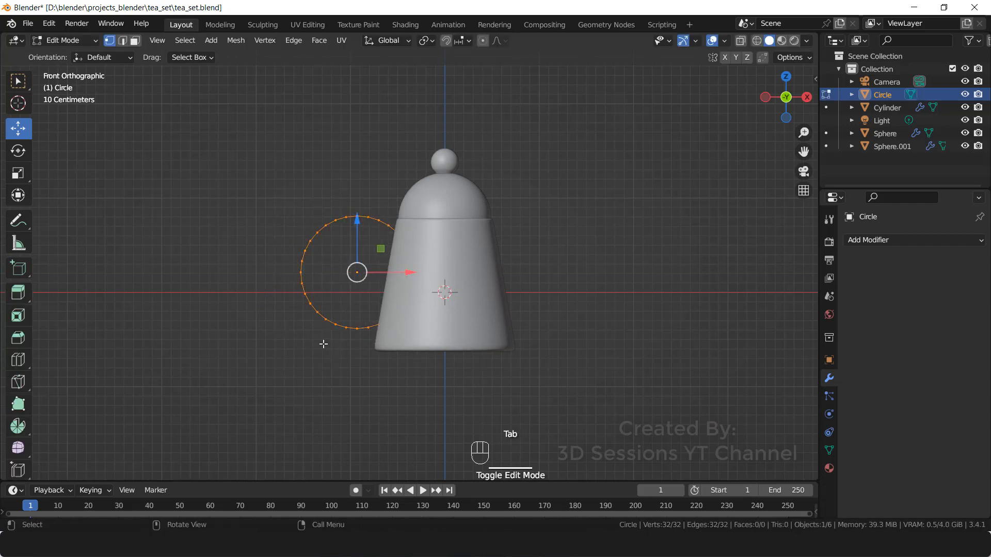
middle_click_drag(323, 345, 365, 347)
key("grave")
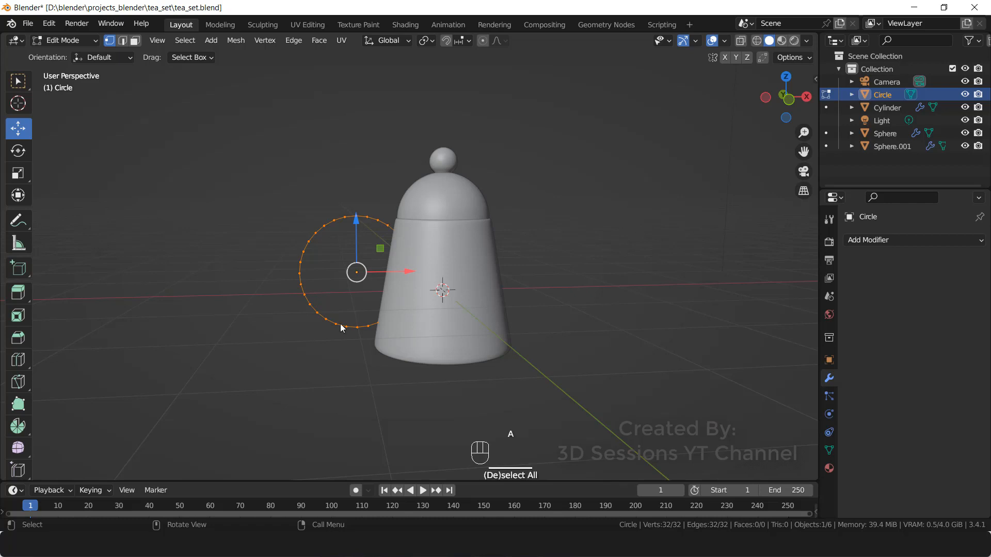
left_click(300, 303)
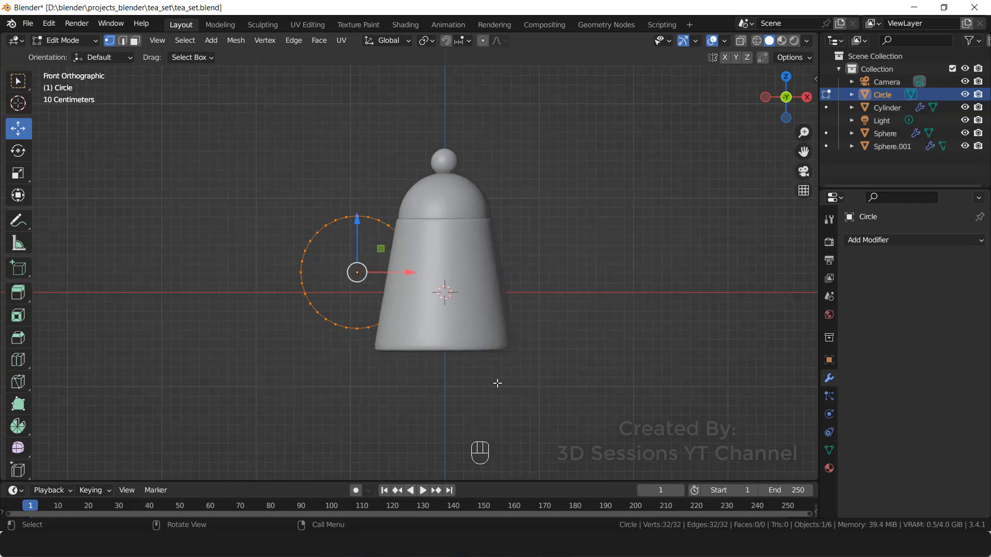
key("e")
key("s")
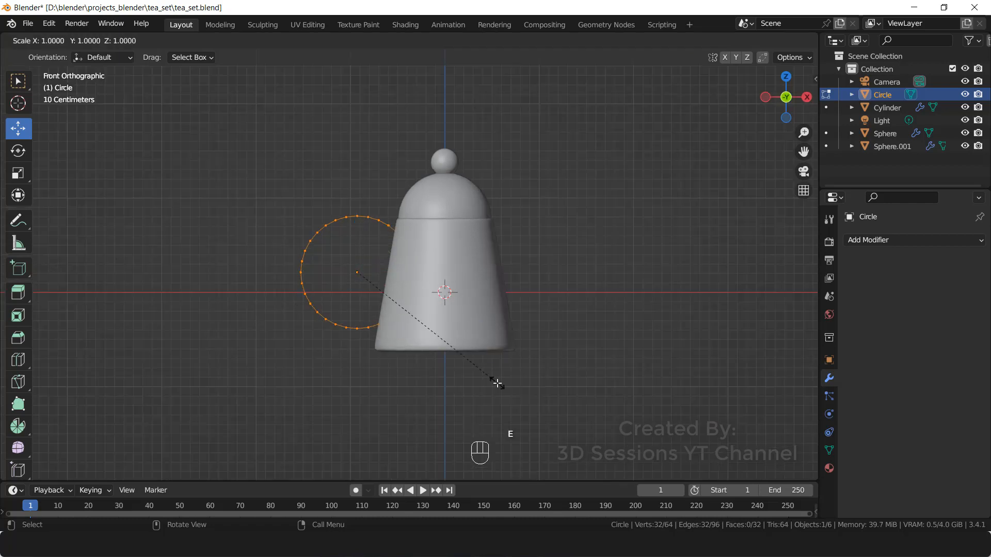
left_click(454, 357)
middle_click_drag(454, 357, 358, 396)
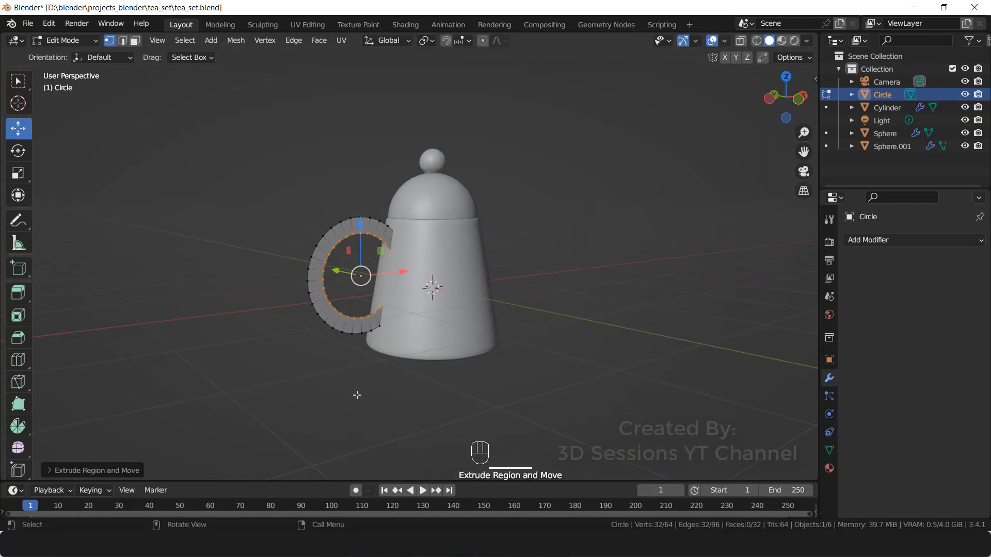
- Extrude all faces of the flat ring to give the handle depth, and deselect them
key("3")
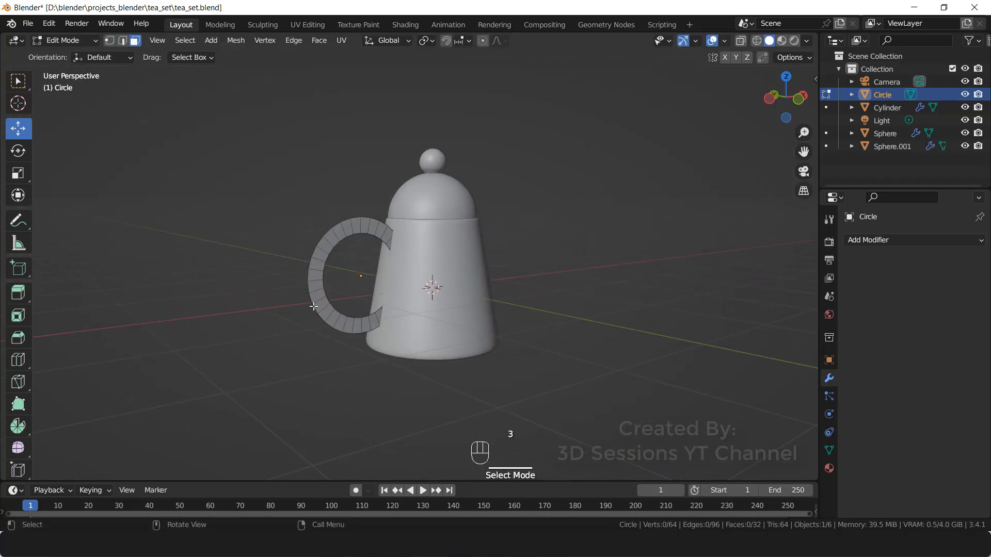
key("a")
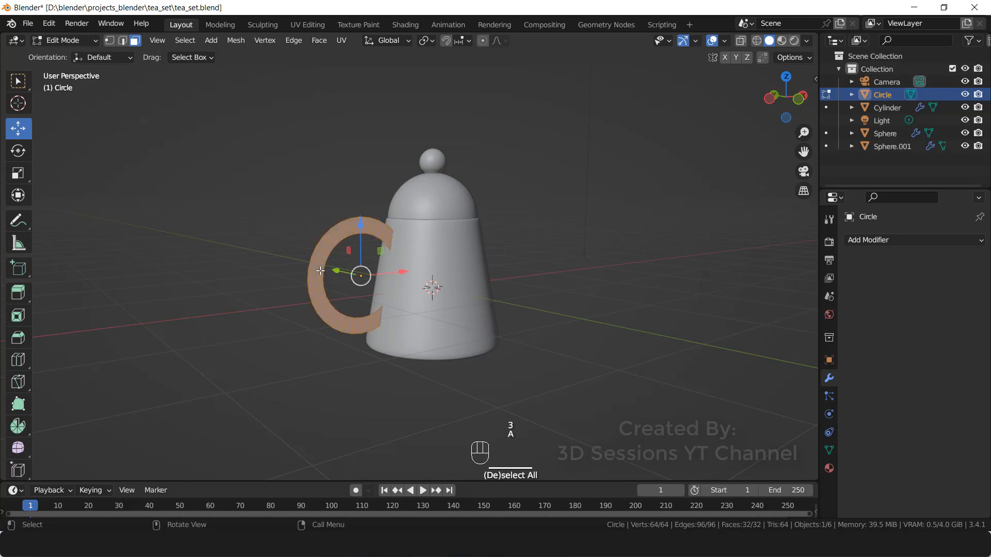
middle_click_drag(330, 366, 366, 385)
key("e")
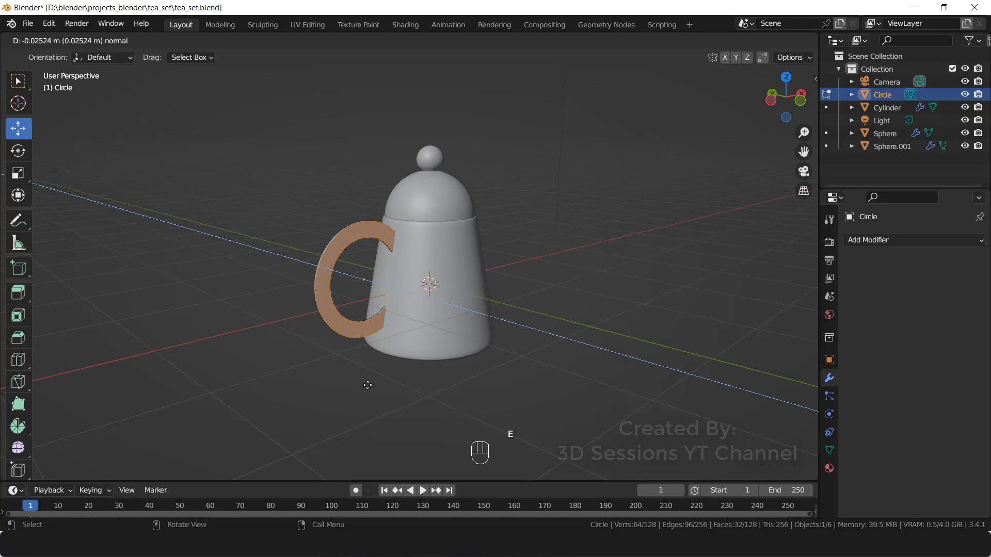
left_click(374, 391)
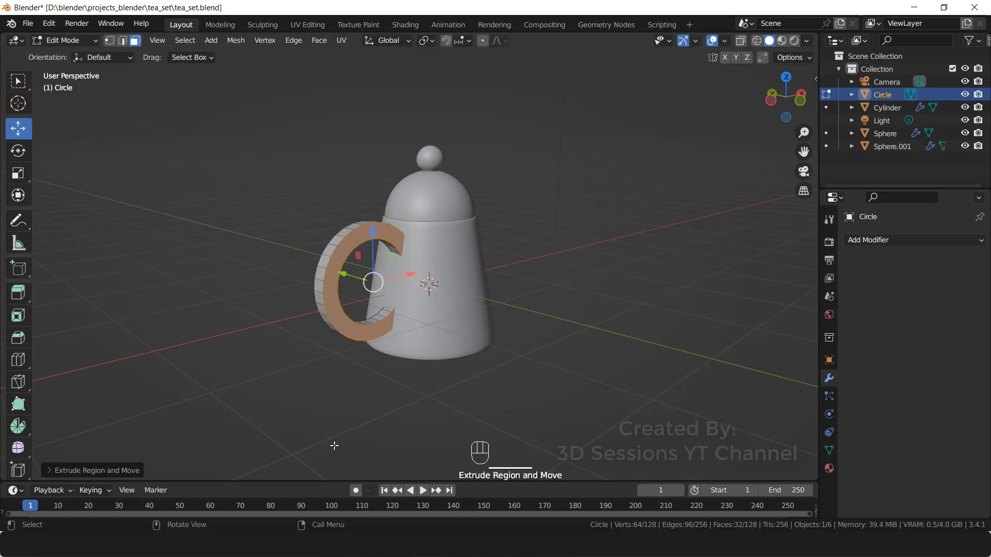
left_click(290, 385)
- Delete the faces of the ring's half nearest the container, using X-ray front view to include both sides
key("grave")
key("Escape")
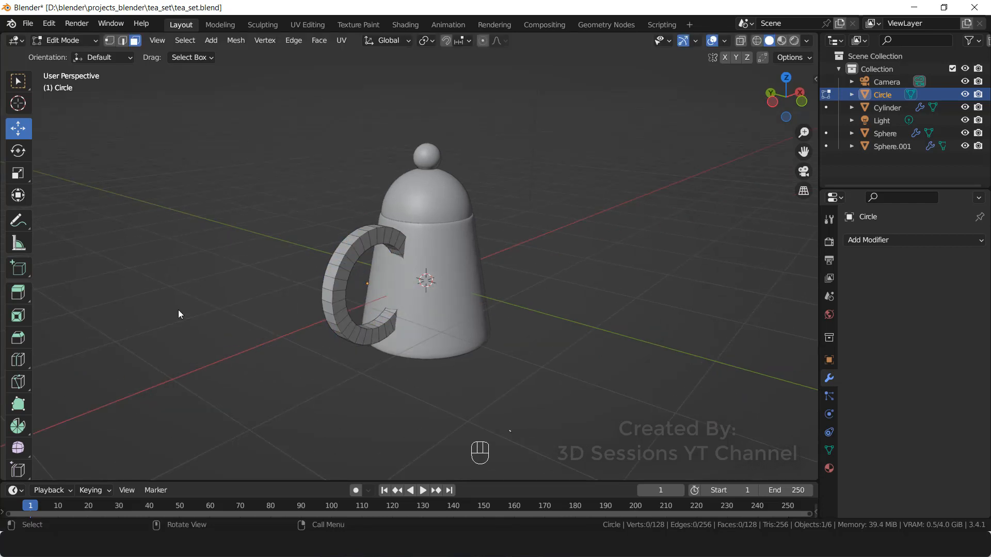
key("KP_1")
key("alt")
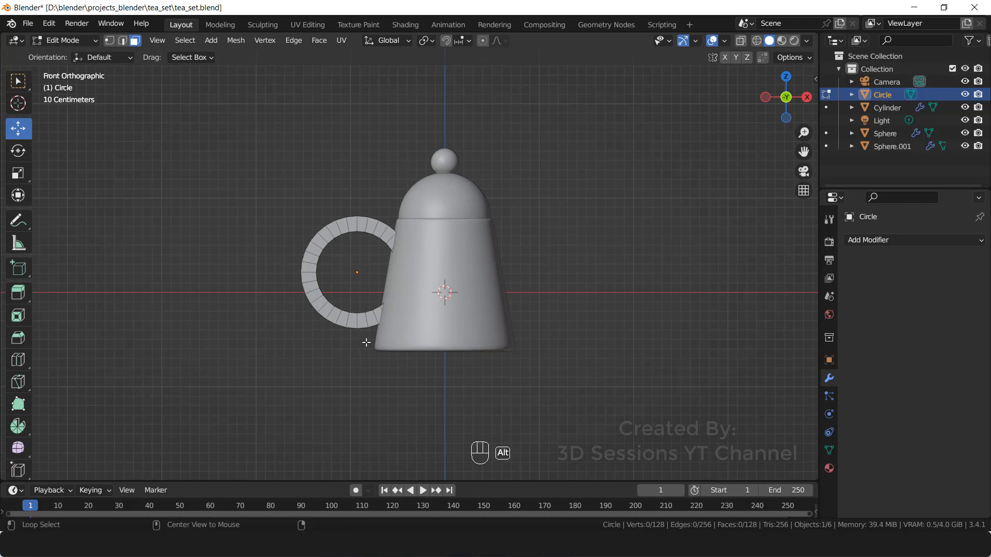
key("alt+z")
scroll(366, 335, "up", 2)
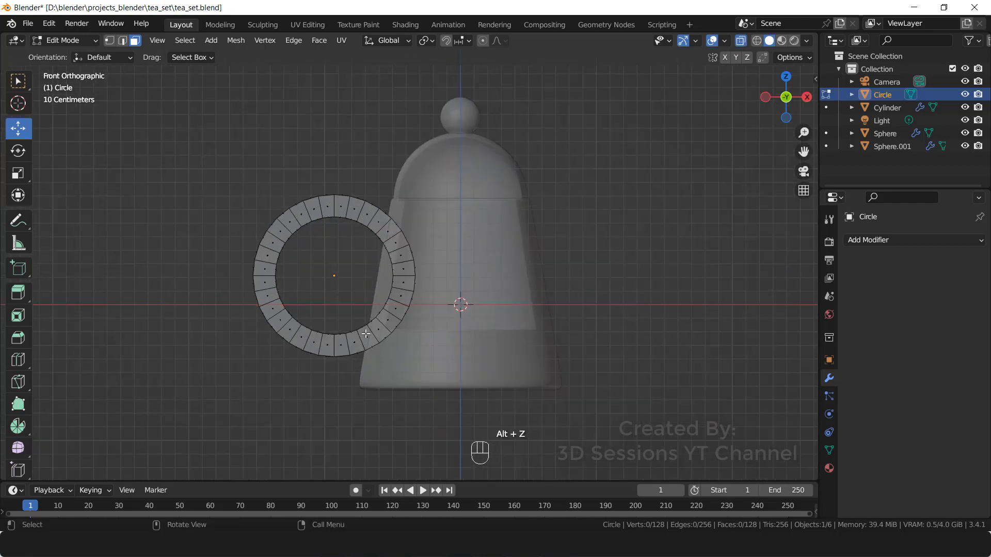
key("3")
left_click_drag(335, 166, 491, 392)
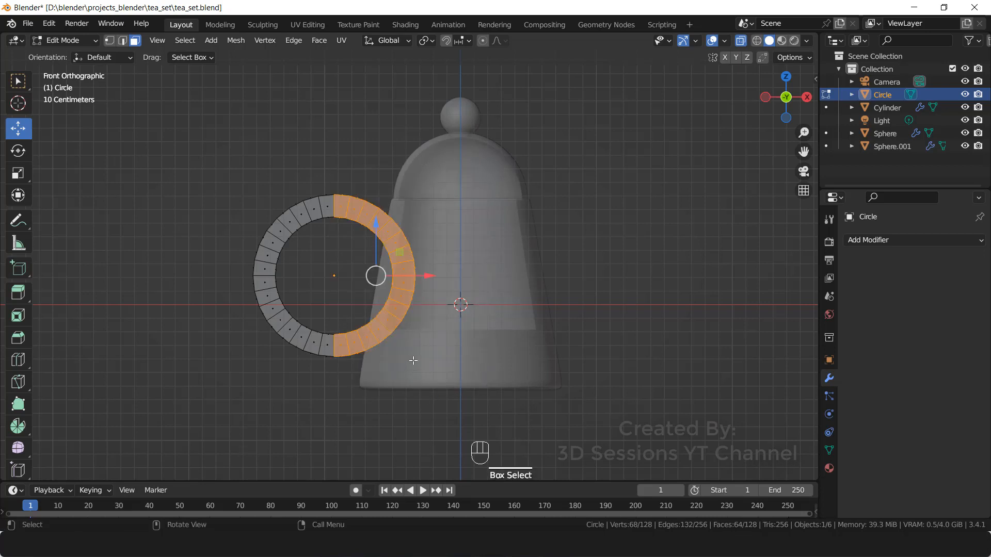
key("x")
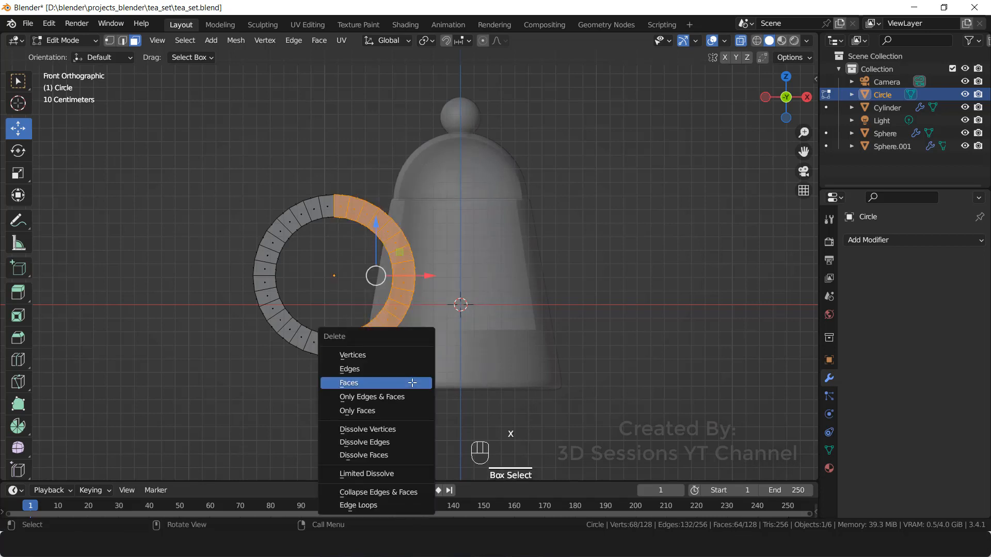
left_click(412, 382)
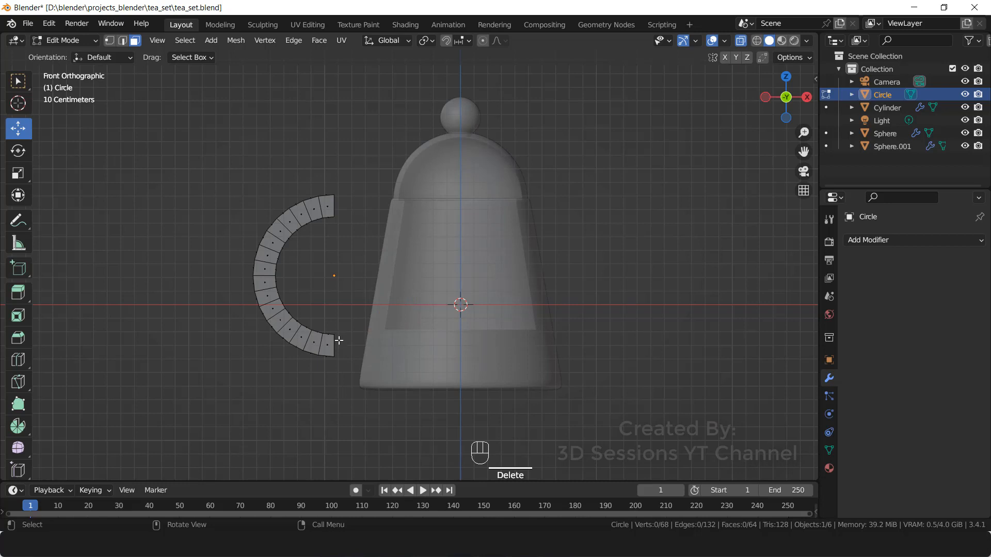
- In Object Mode, move the half-ring along X until its ends reach the container wall and scale it to about 0.84
key("Tab")
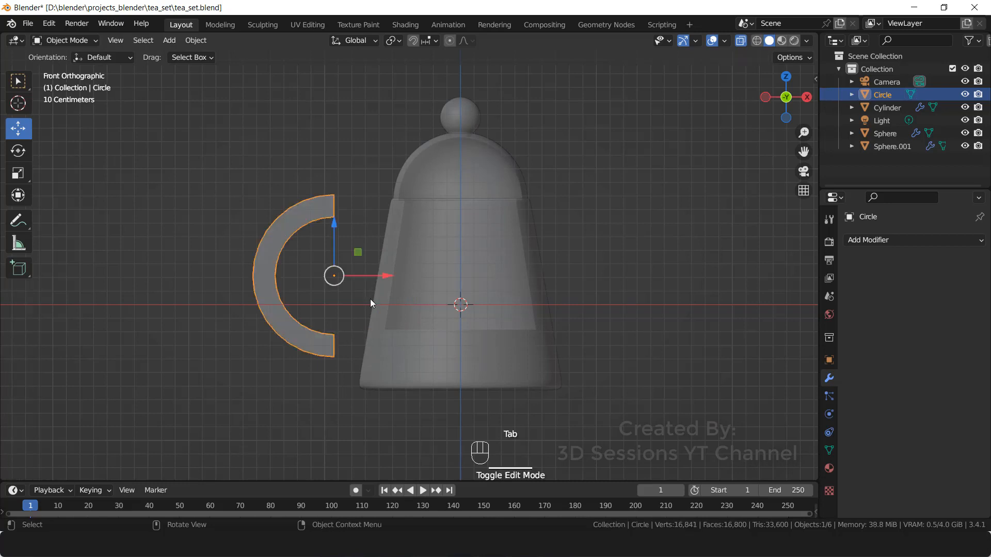
left_click_drag(387, 276, 434, 350)
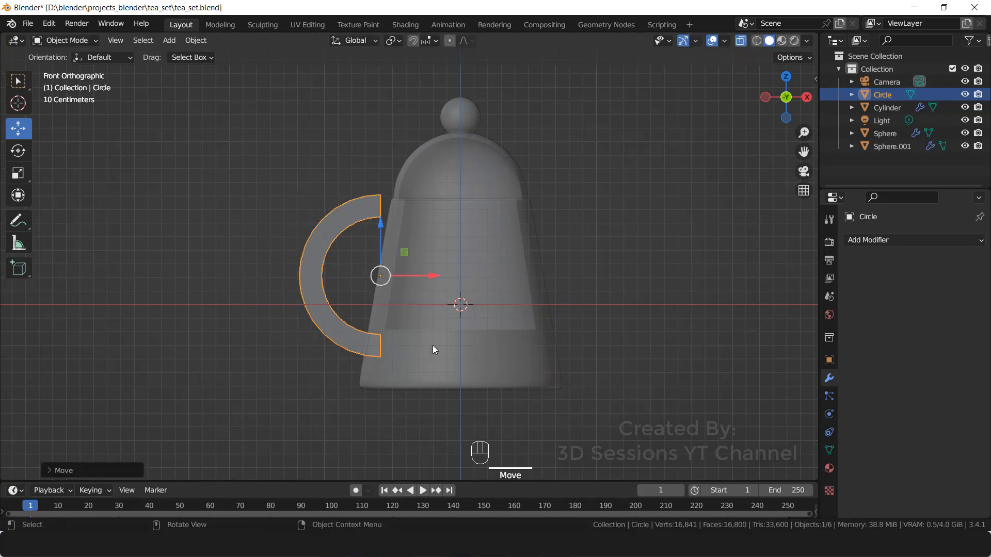
key("s")
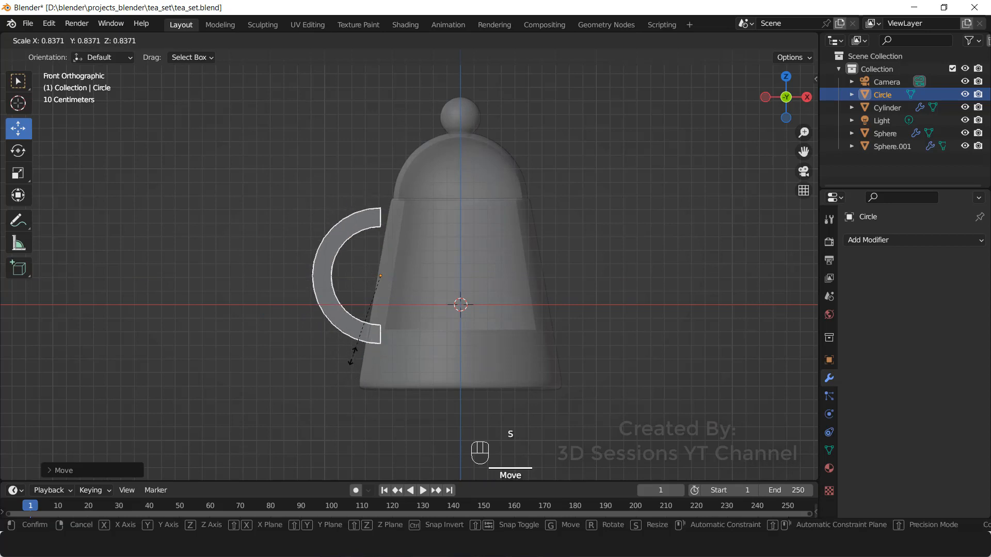
left_click(425, 317)
- Rotate the handle slightly in front view so its ends follow the container's sloped wall, and turn off X-ray
left_click(18, 151)
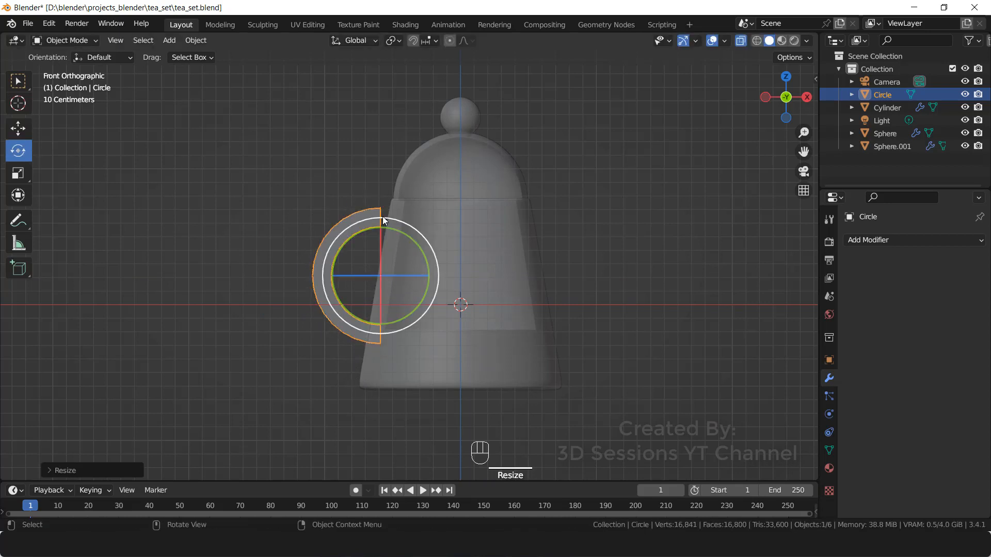
left_click_drag(383, 216, 393, 220)
left_click(605, 269)
key("alt+z")
- Lower the handle slightly along Z and adjust its position along Y to align it with the container
middle_click_drag(310, 346, 415, 376)
left_click(406, 284)
left_click(18, 128)
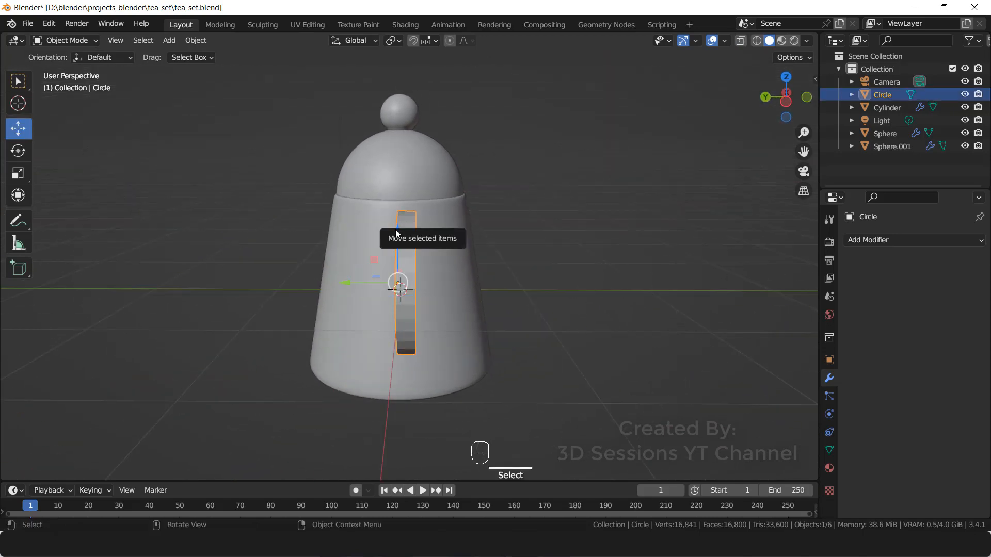
left_click_drag(396, 231, 397, 241)
left_click_drag(340, 295, 342, 301)
key("KP_1")
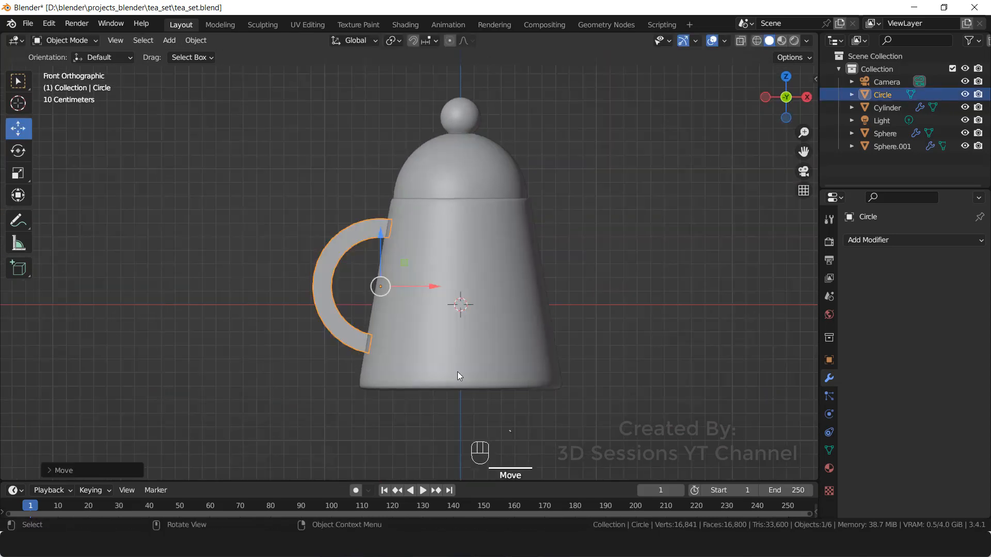
- Add a Subdivision Surface modifier to the handle with viewport level 2
middle_click_drag(290, 317, 342, 354)
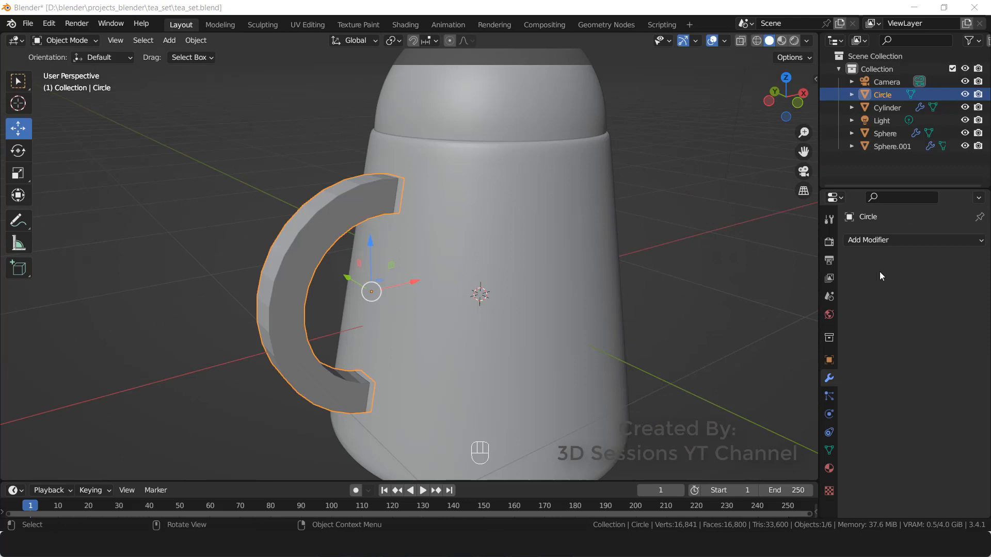
left_click(943, 240)
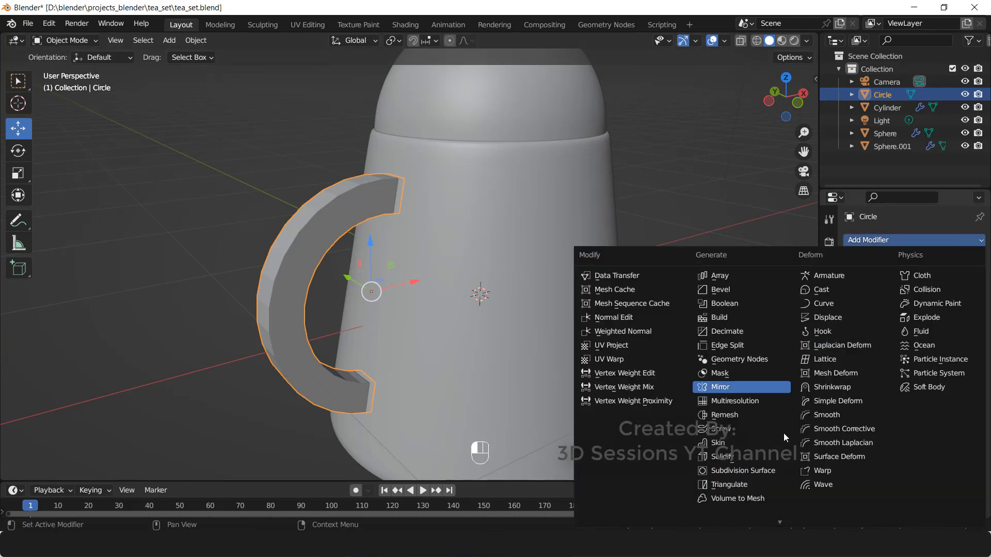
left_click(777, 471)
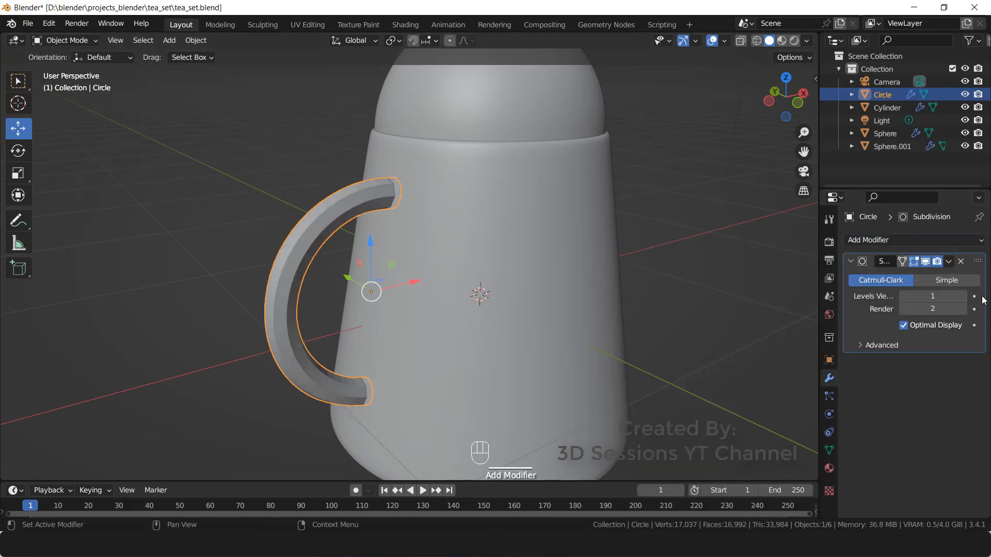
left_click(963, 297)
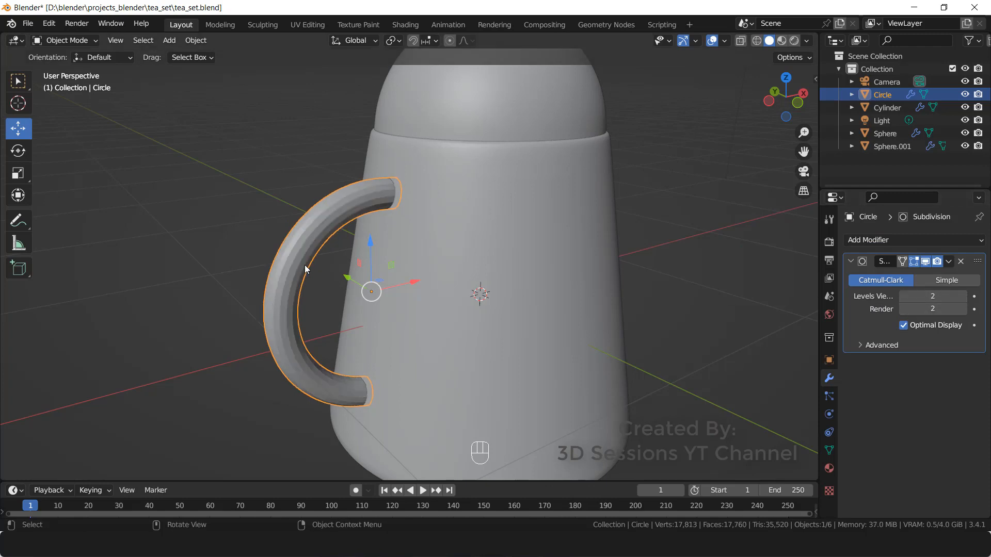
- Add two loop cuts along the handle's front face in Edit Mode, one near the inner edge and one near the outer edge
key("Tab")
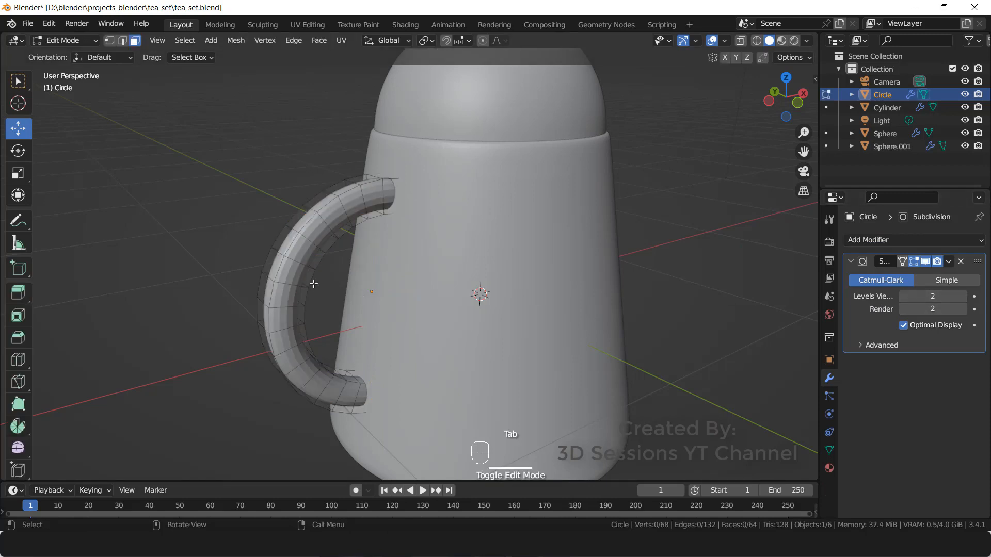
middle_click_drag(310, 281, 284, 268)
scroll(279, 264, "up", 3)
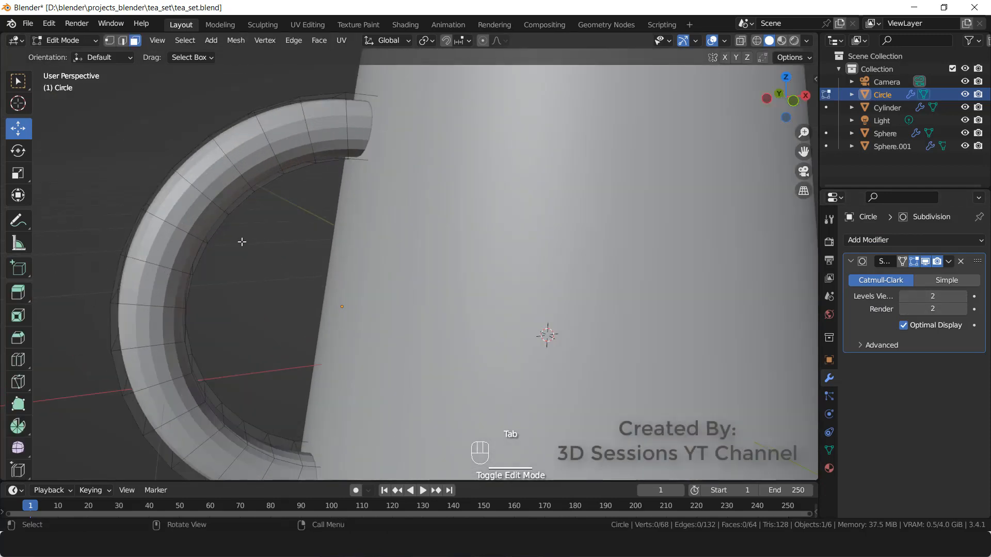
scroll(222, 217, "down", 2)
key("ctrl+r")
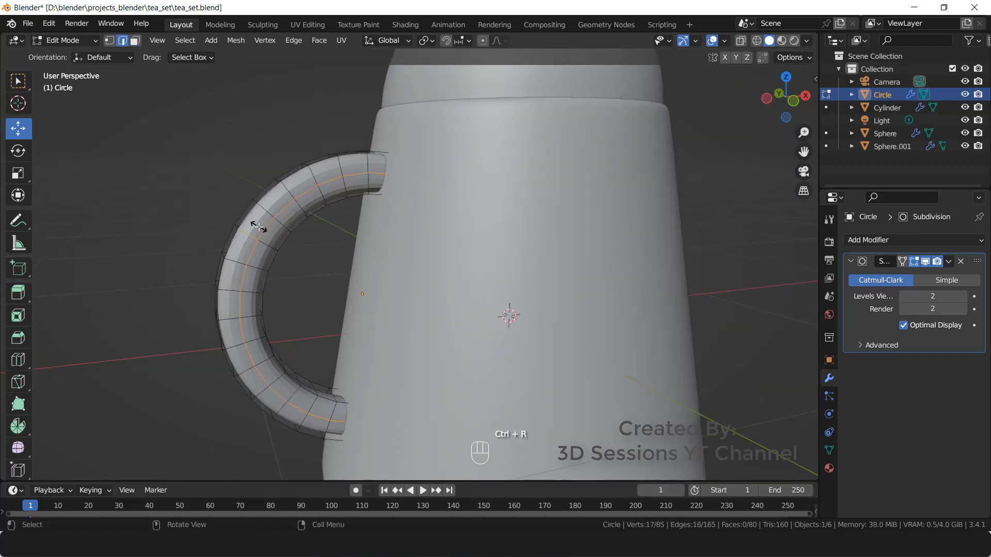
left_click(261, 223)
left_click(270, 237)
key("ctrl+r")
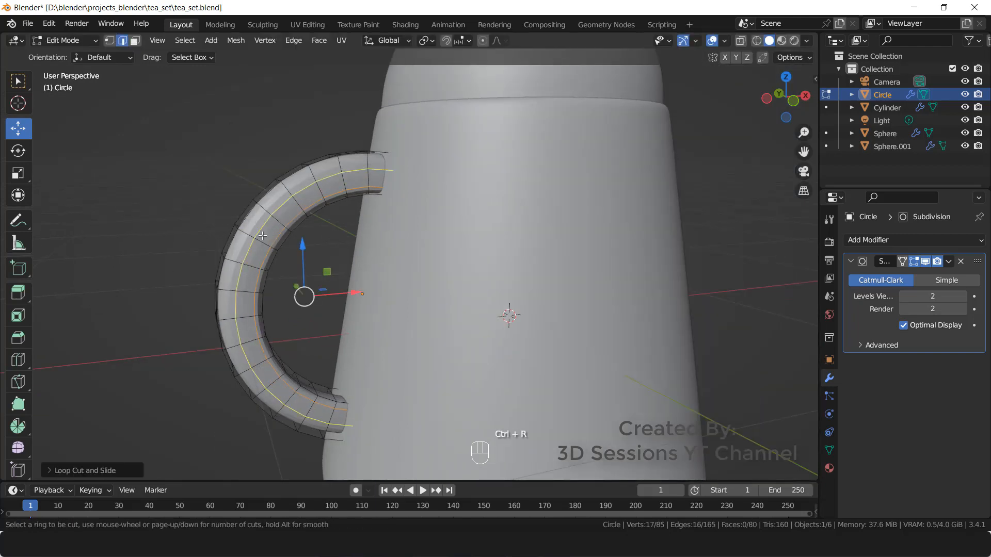
left_click(258, 233)
left_click(254, 230)
- Add supporting loop cuts along the edges of the handle's outer and back faces
middle_click_drag(311, 295, 606, 253)
key("ctrl+r")
left_click(336, 270)
left_click(334, 270)
key("ctrl+r")
left_click(532, 260)
left_click(516, 269)
key("ctrl+r")
left_click(537, 257)
left_click(552, 250)
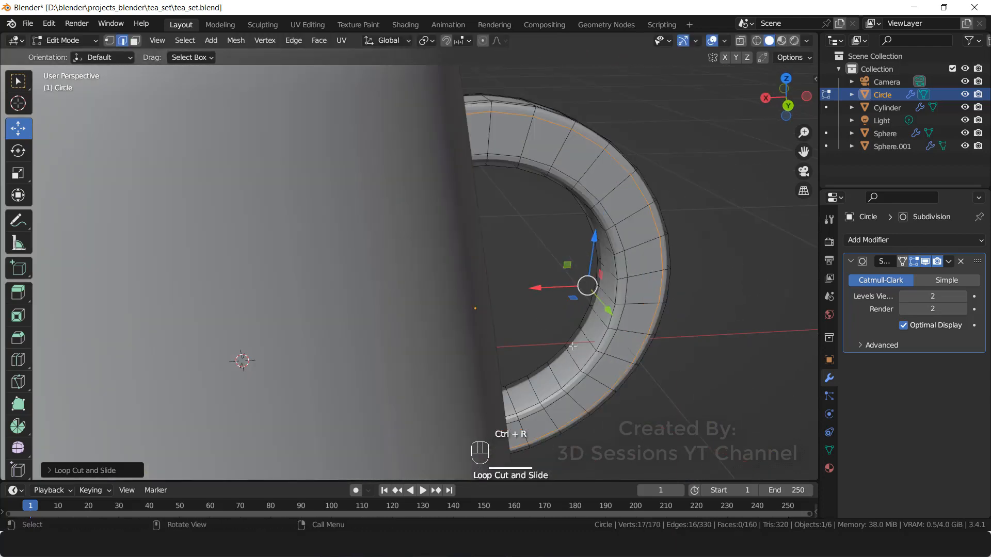
- Add two loop cuts along the handle's inner face, one close to each edge
key("ctrl+r")
left_click(607, 254)
left_click(599, 257)
key("ctrl+r")
left_click(594, 330)
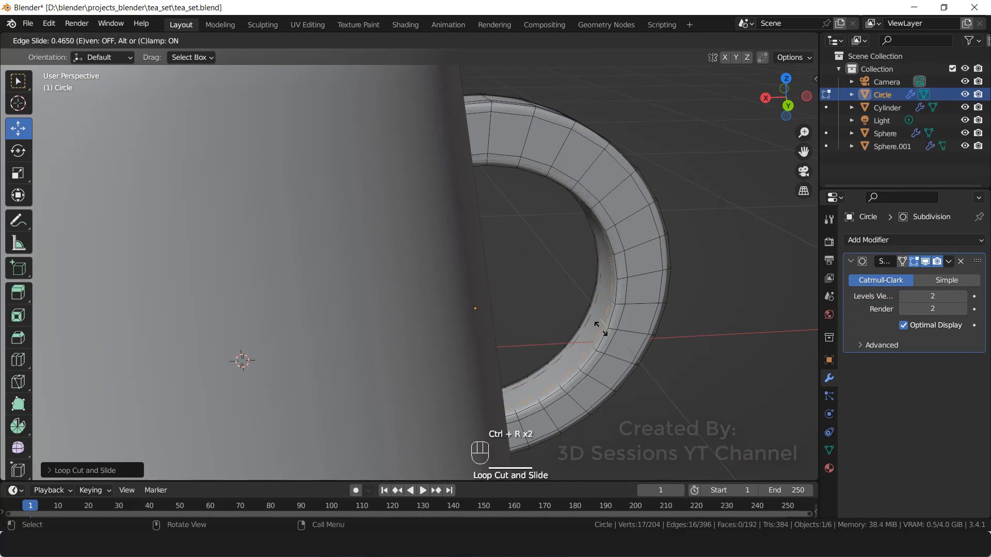
left_click(597, 327)
scroll(594, 329, "down", 4)
middle_click_drag(586, 330, 376, 342)
- Return to Object Mode, apply Shade Smooth to the handle and deselect it
key("Tab")
scroll(330, 299, "up", 4)
right_click(344, 233)
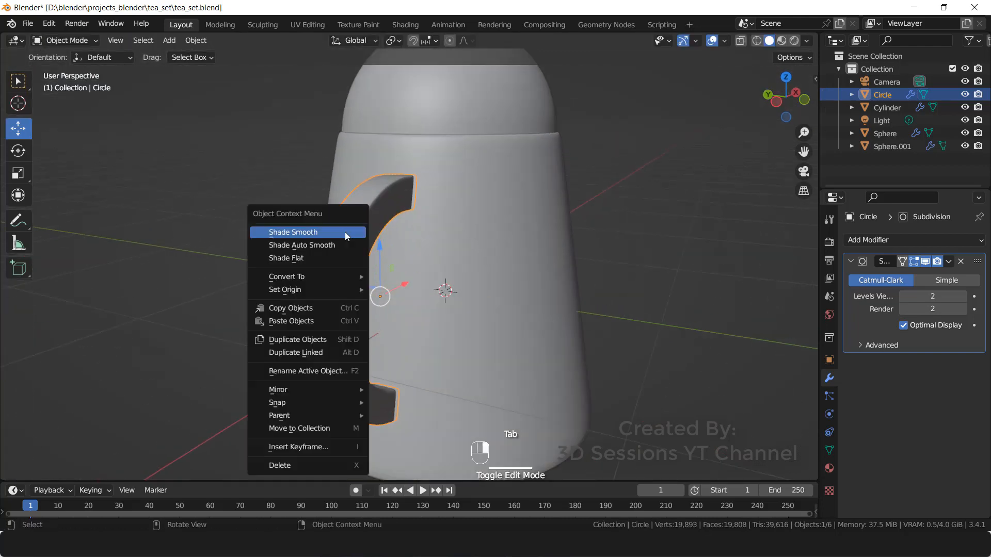
left_click(345, 232)
middle_click_drag(328, 377, 277, 383)
key("grave")
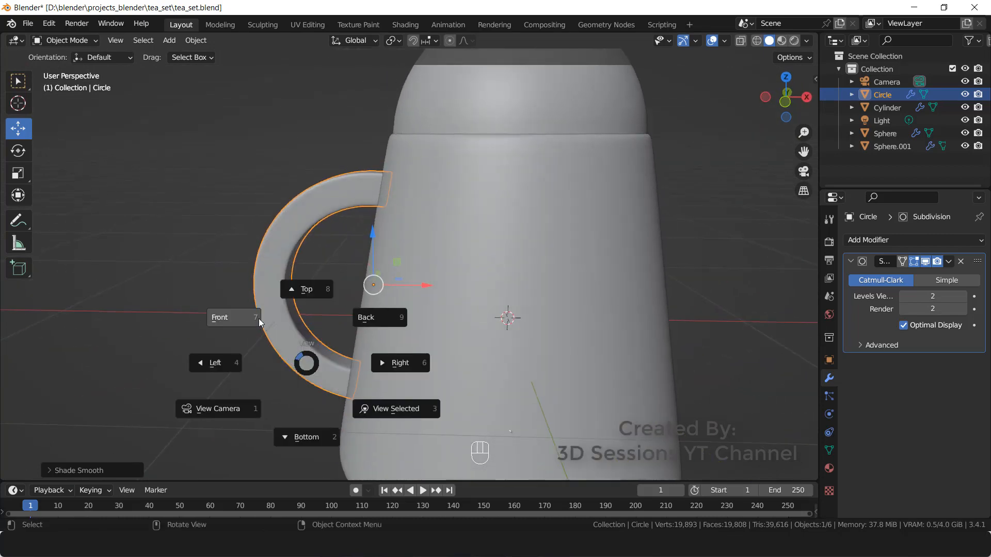
left_click(247, 317)
scroll(435, 332, "down", 6)
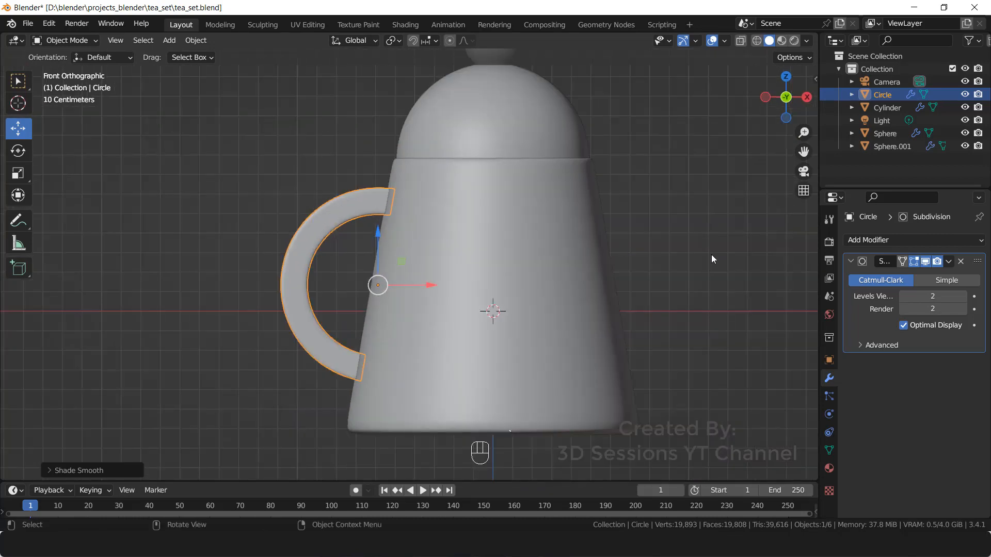
left_click(711, 255)
middle_click_drag(406, 301, 407, 366)
middle_click_drag(422, 375, 403, 361)
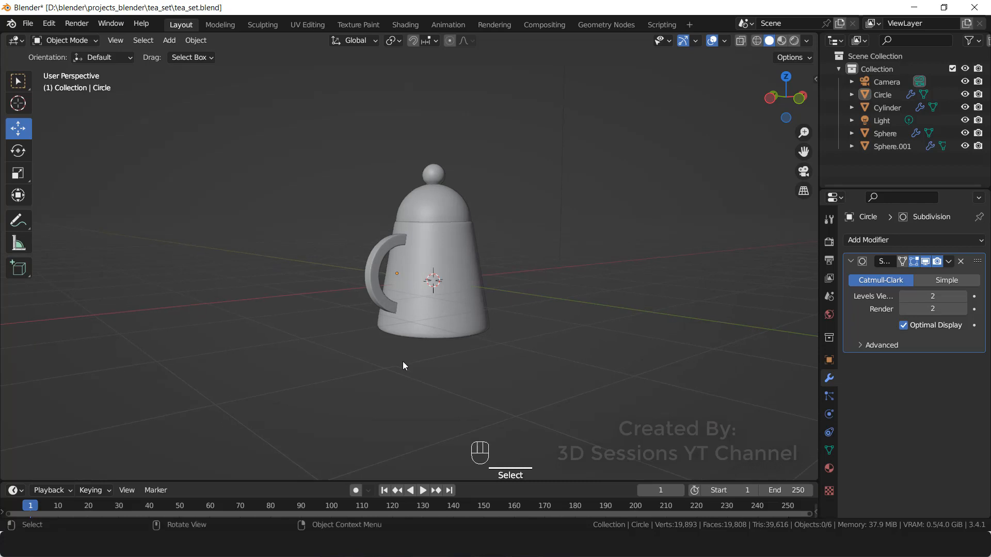
- Scale the handle down slightly, along Z and overall, and deselect it
left_click(361, 275)
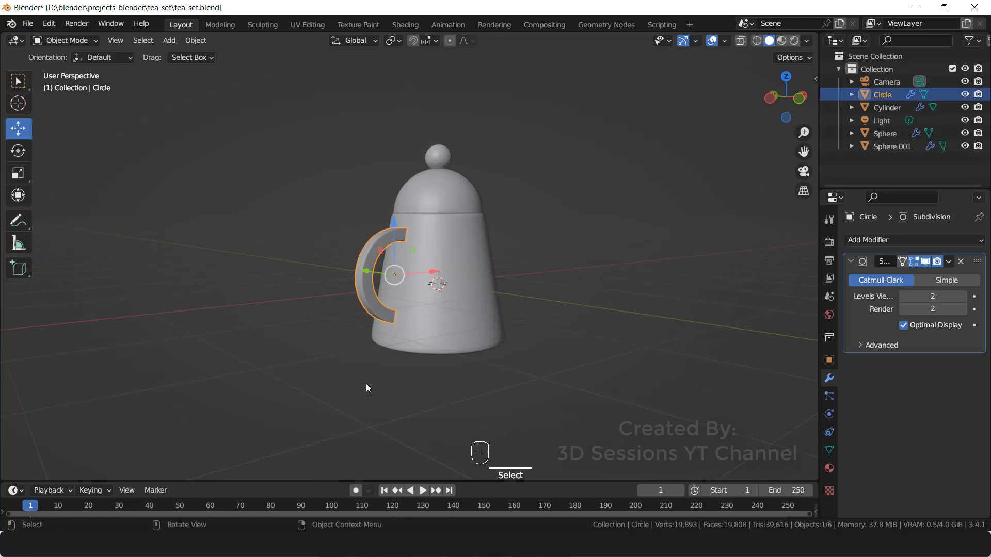
key("s")
key("z")
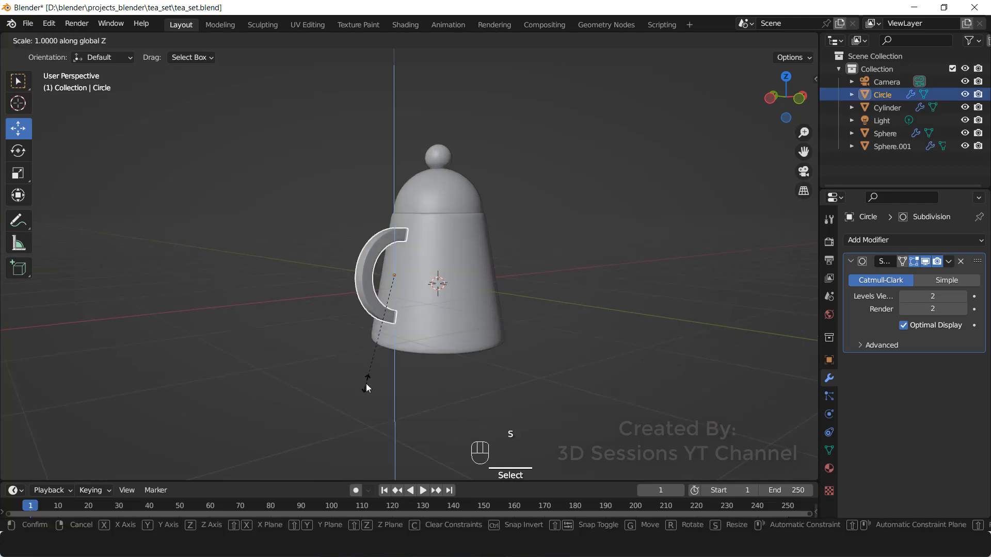
left_click(367, 368)
middle_click_drag(367, 368, 330, 360)
key("grave")
left_click(291, 250)
key("s")
key("Escape")
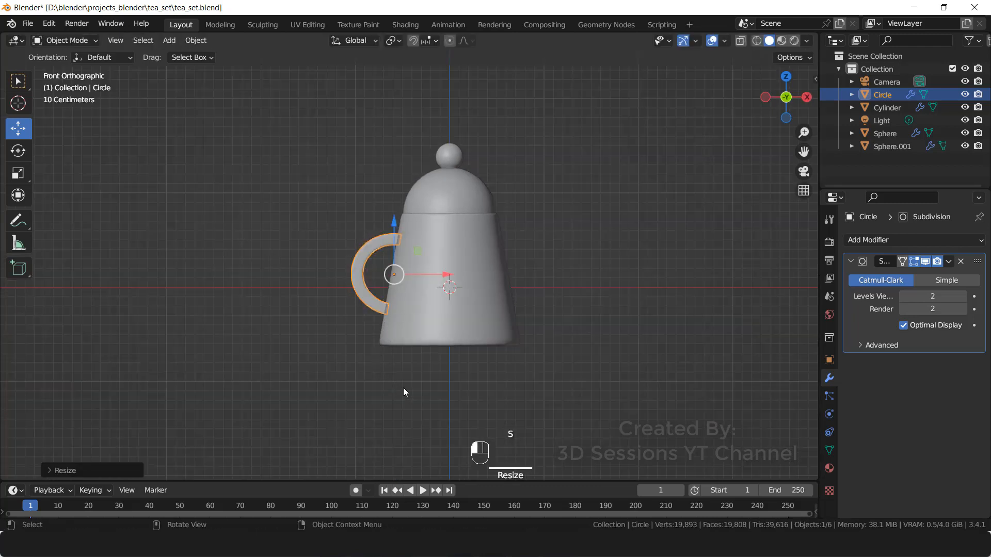
left_click(404, 388)
middle_click_drag(404, 388, 340, 378)
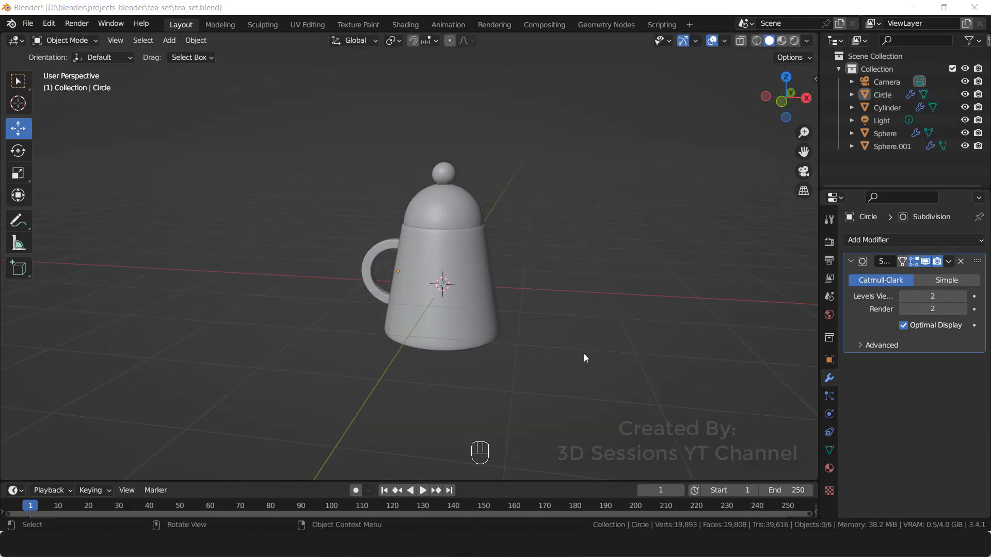
- Add a cylinder mesh, scale it down to a small size and place it on the container's +X side at upper height
key("shift+a")
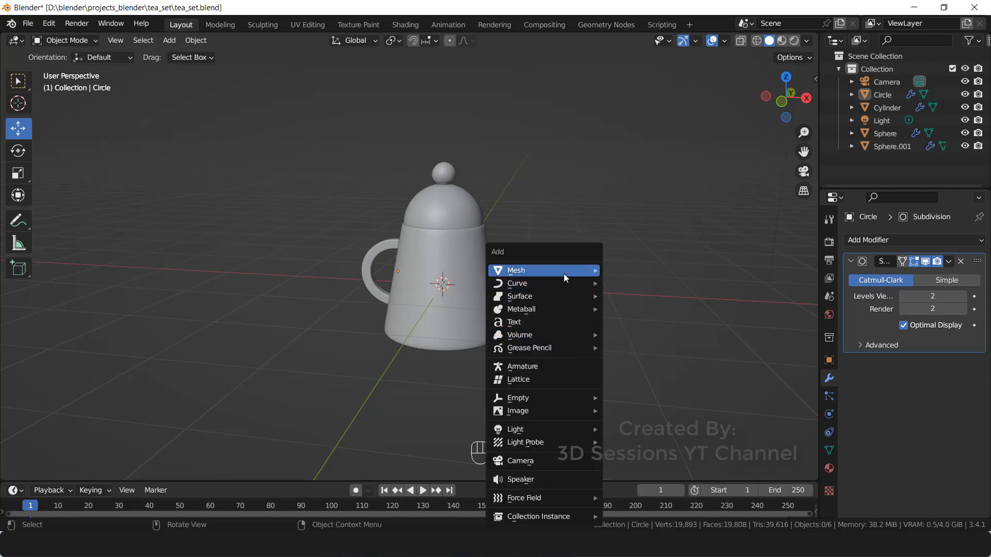
mouse_move(563, 272)
left_click(671, 335)
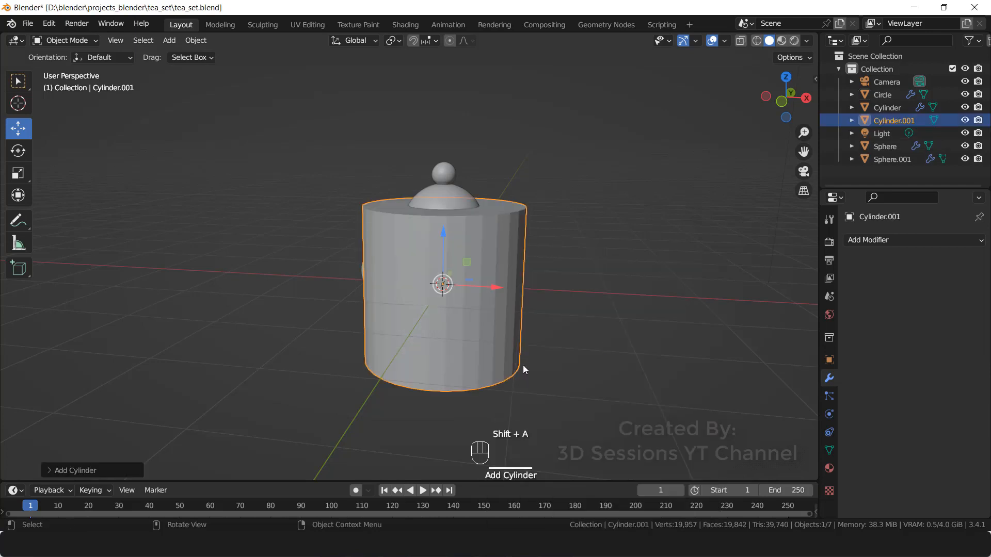
key("grave")
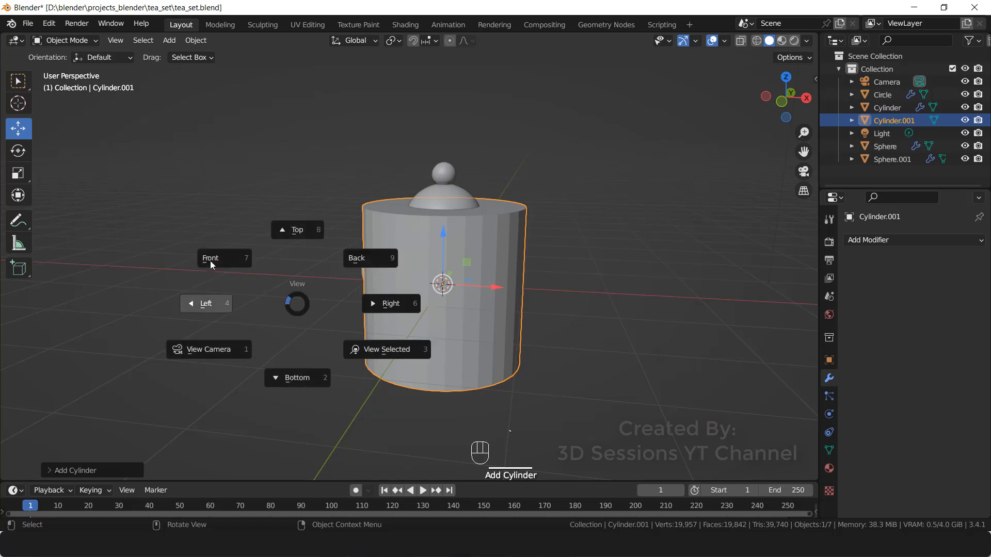
left_click(209, 261)
key("s")
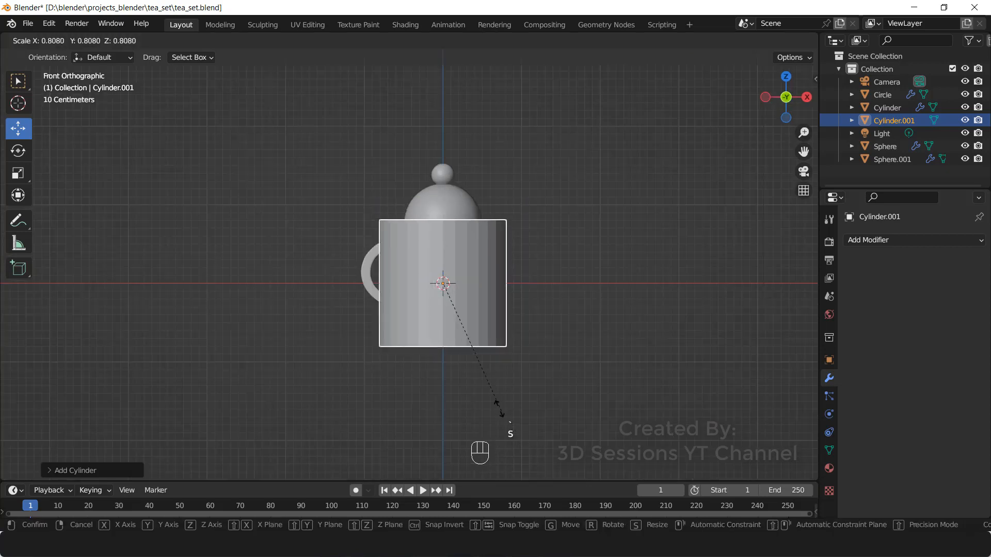
left_click(453, 318)
left_click_drag(506, 283, 590, 283)
- Stretch the small cylinder along Z into a tall, narrow tube shape
key("s")
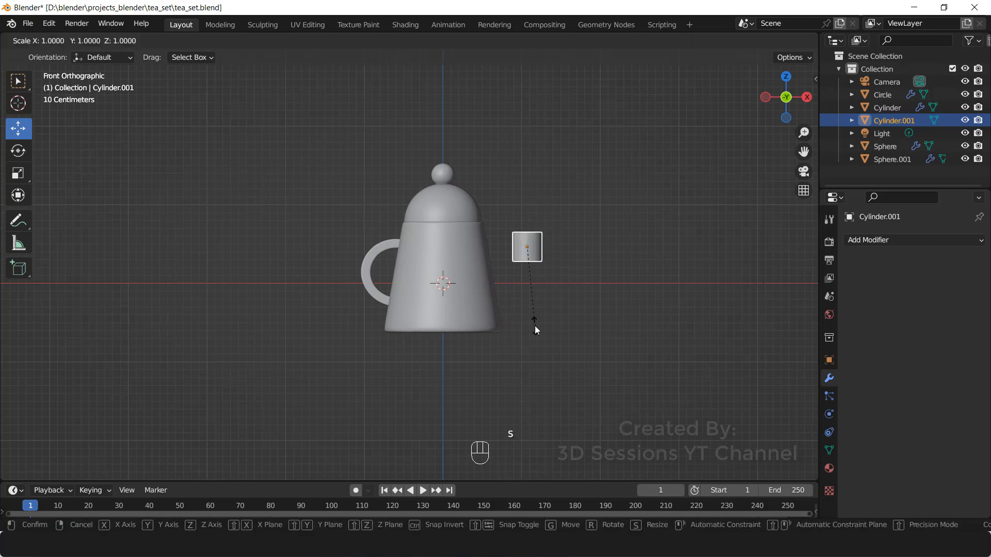
key("z")
left_click(649, 1)
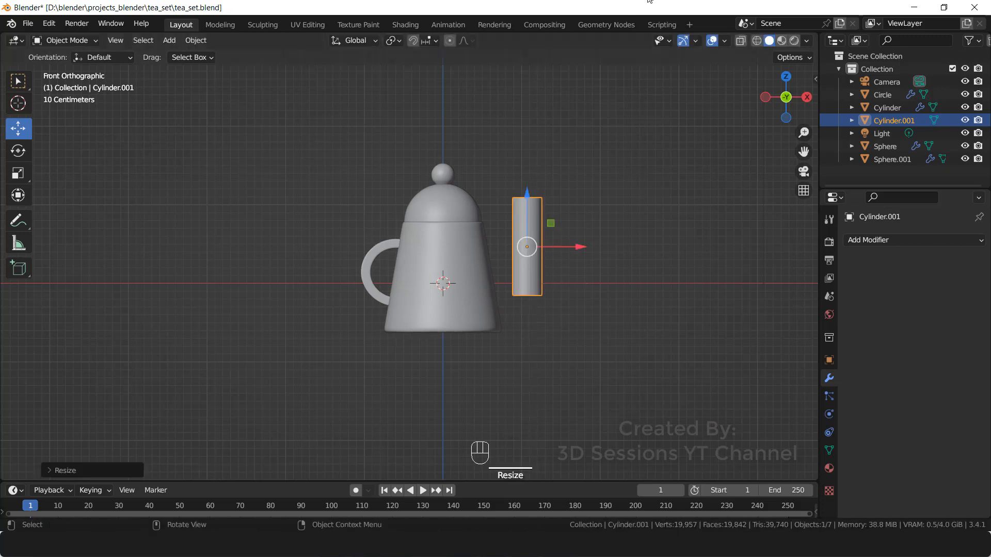
- Inset the top face of the tall cylinder by about 0.28 m in Edit Mode
middle_click_drag(505, 279, 561, 301)
key("Tab")
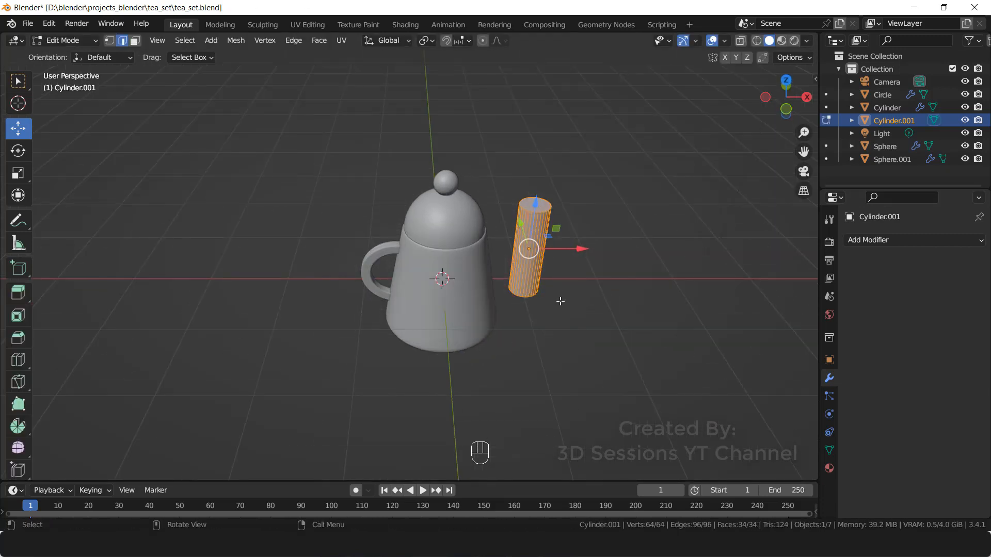
key("3")
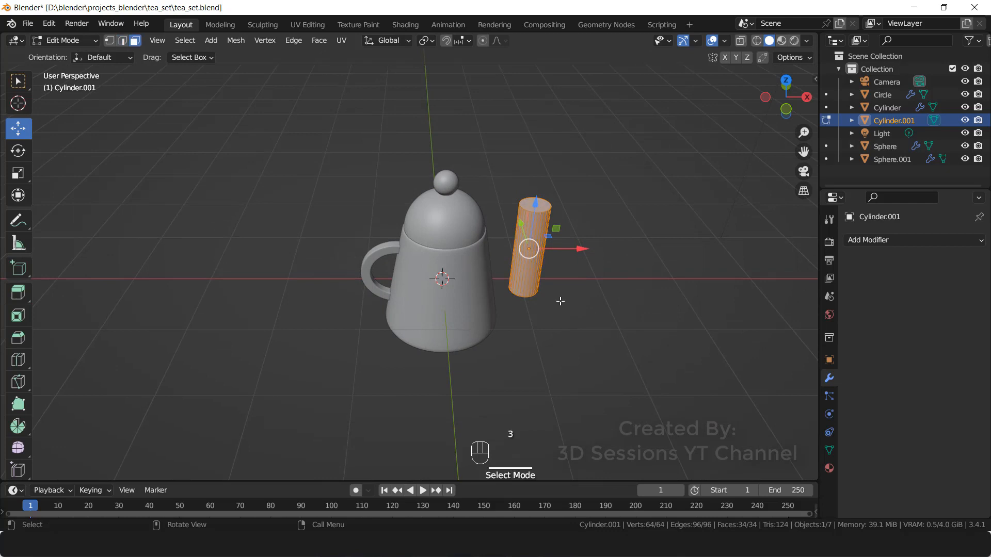
left_click(534, 208)
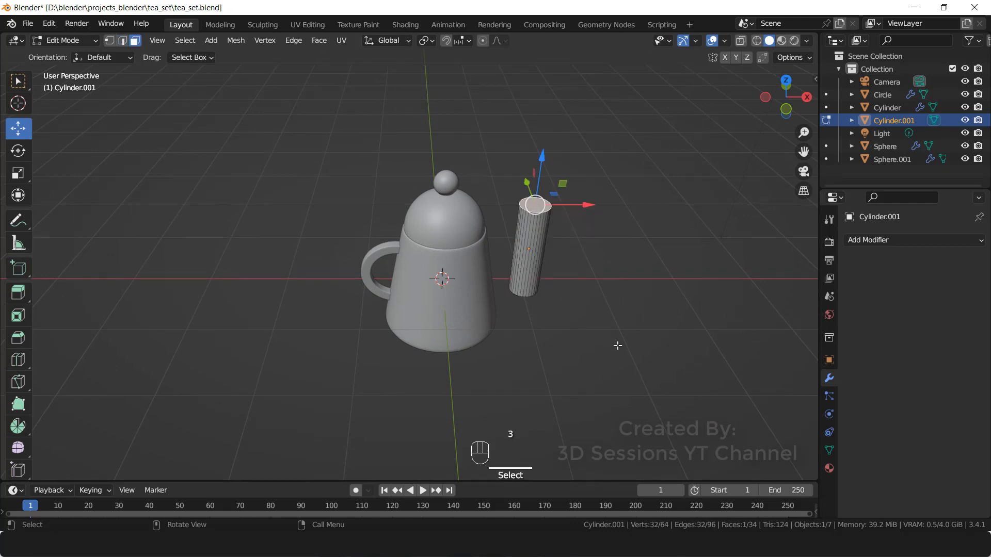
scroll(529, 262, "up", 3)
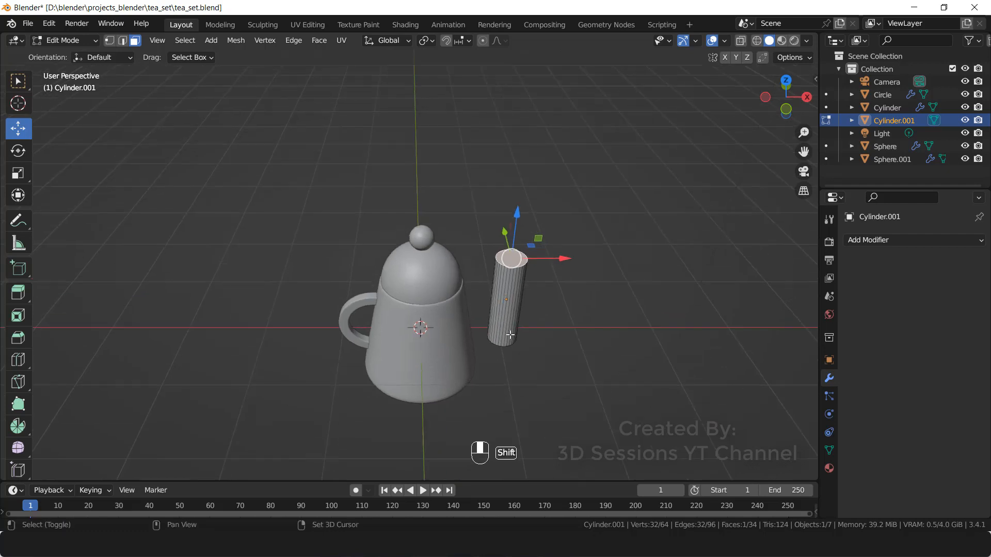
key("i")
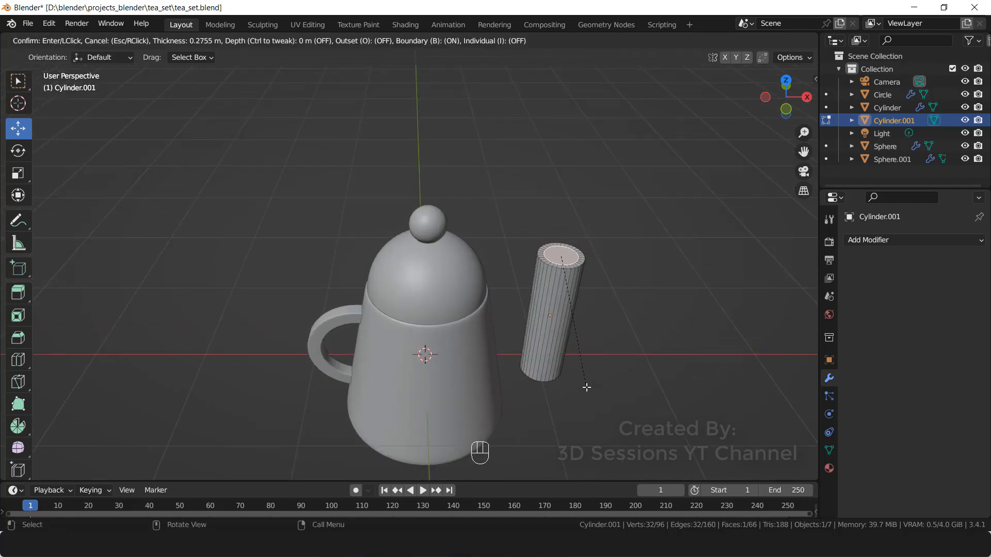
left_click(587, 387)
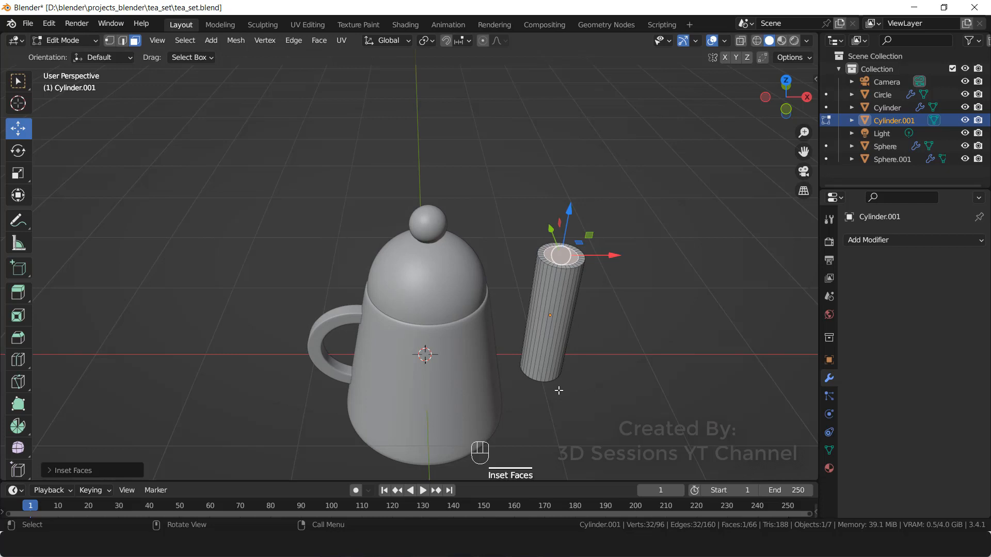
- Extrude the inset top face down into the cylinder to hollow it, and return to Object Mode
key("e")
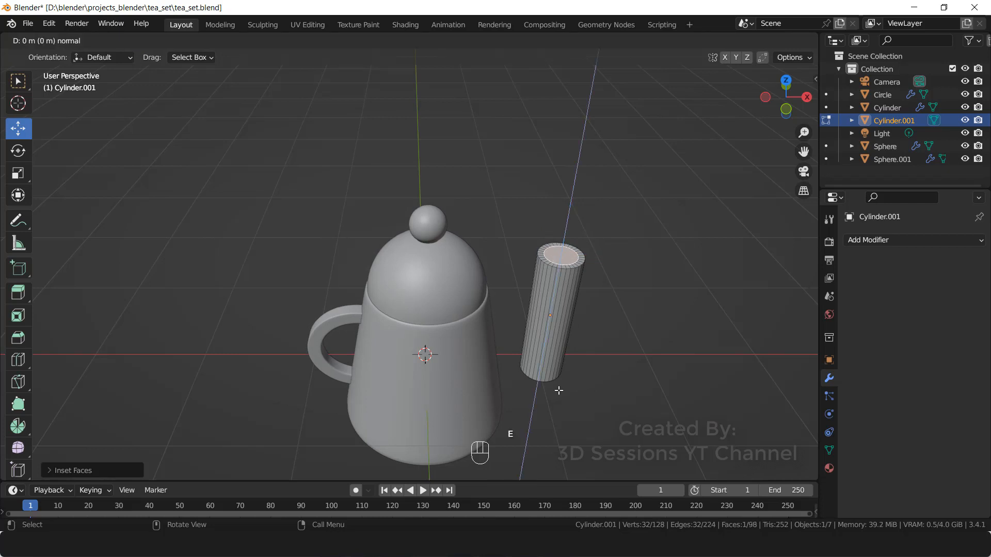
left_click(552, 417)
key("Tab")
- From the front view, slim the hollow tube by scaling it twice on X and Y with Z locked
key("grave")
left_click(311, 320)
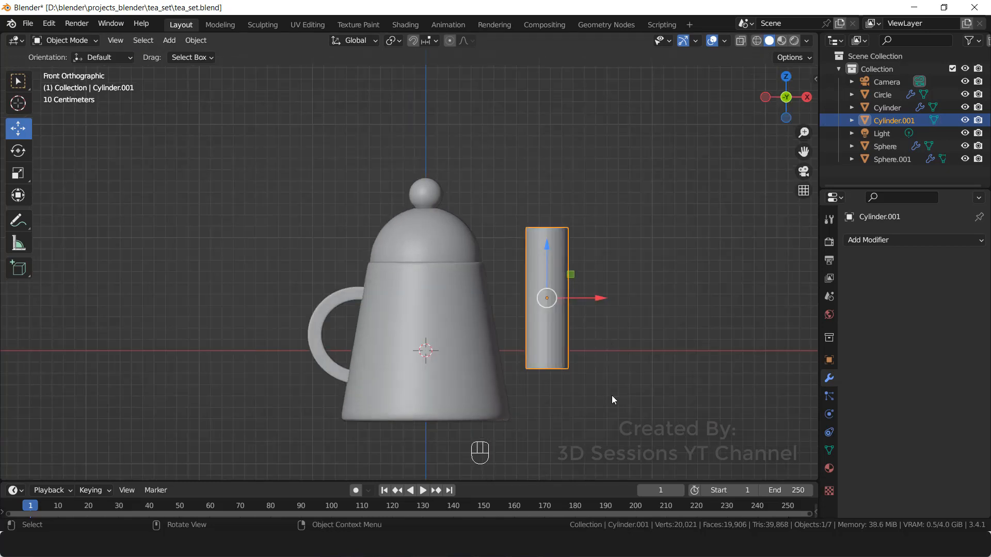
key("s")
key("shift+z")
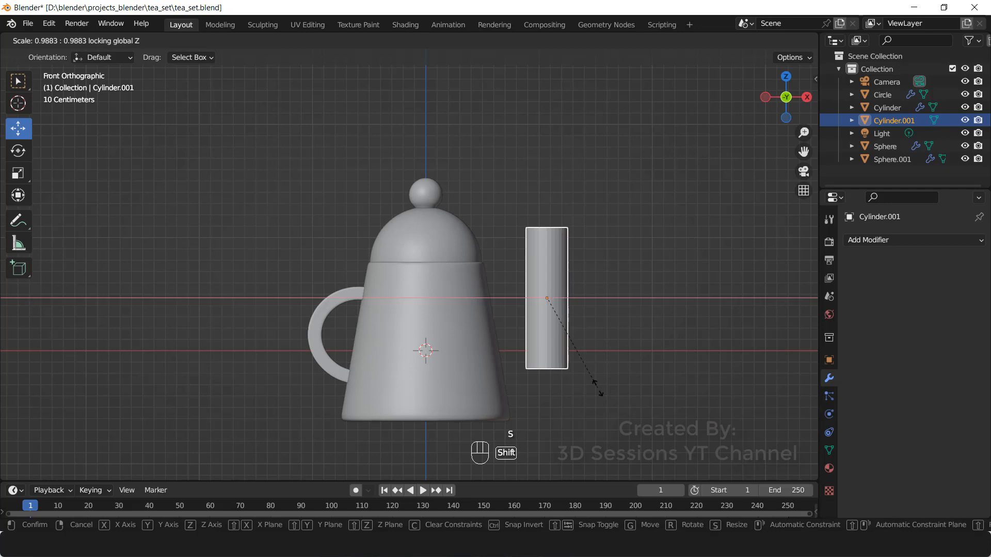
left_click(544, 297)
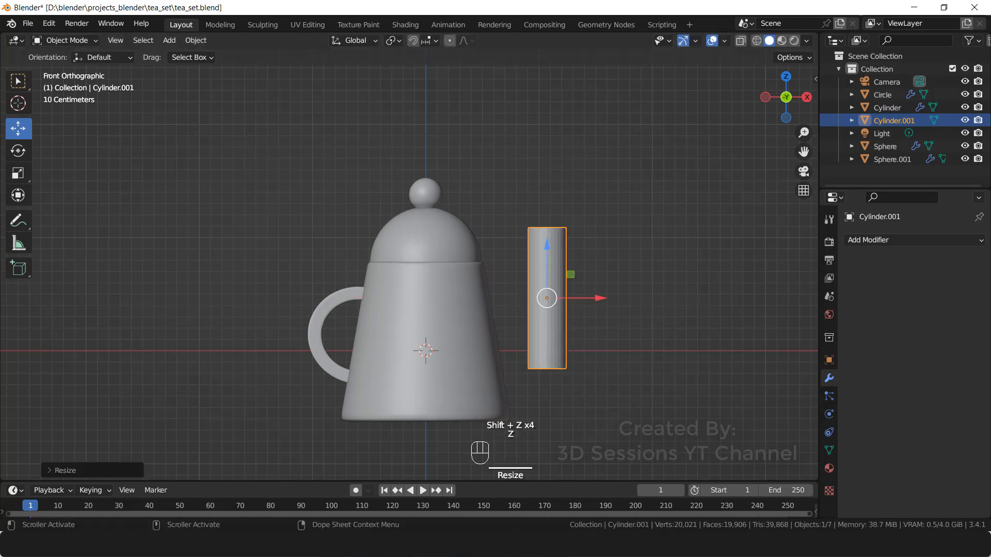
key("s")
key("shift+z")
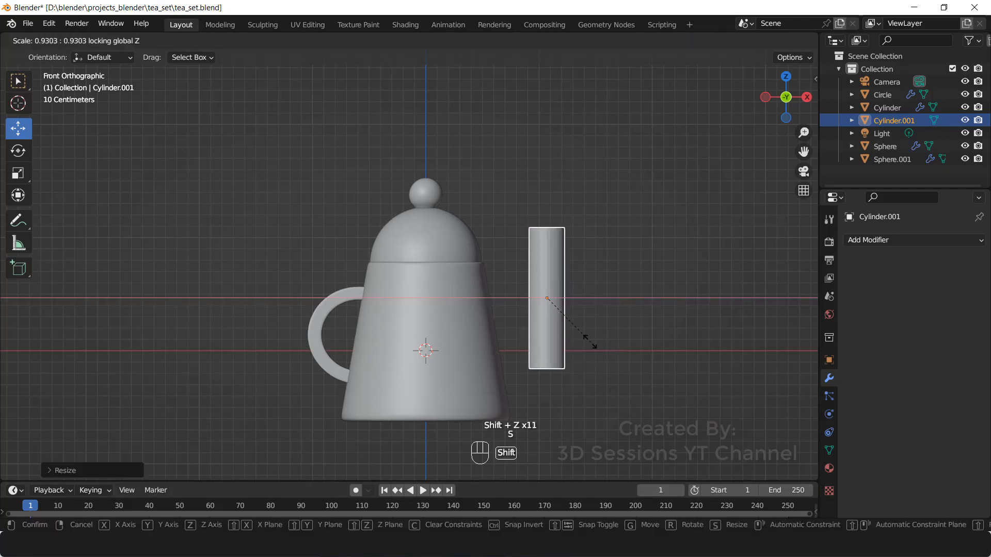
left_click(590, 341)
- Rotate the tube about Y so its open end tilts up and away from the container, deselect it and check its alignment
left_click(23, 151)
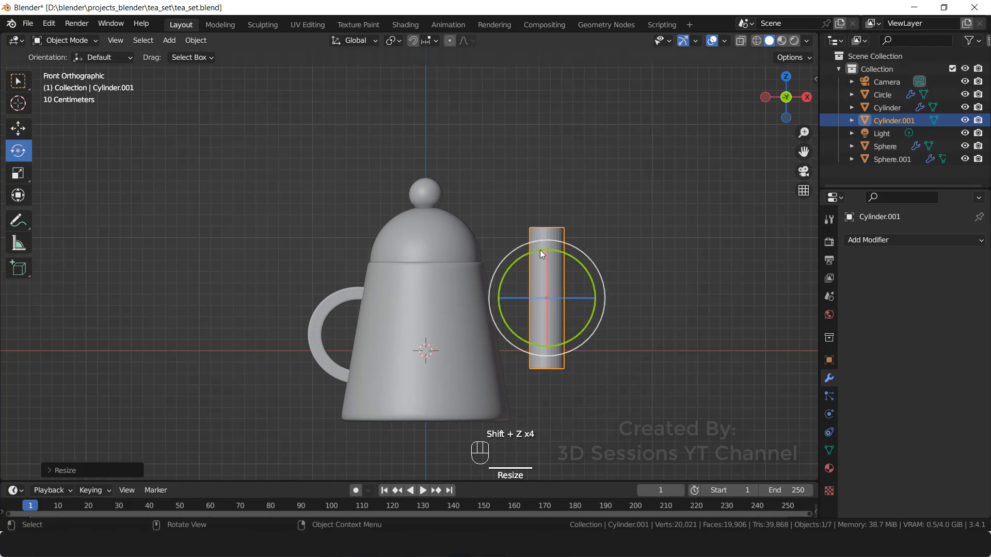
left_click_drag(540, 252, 587, 267)
key("grave")
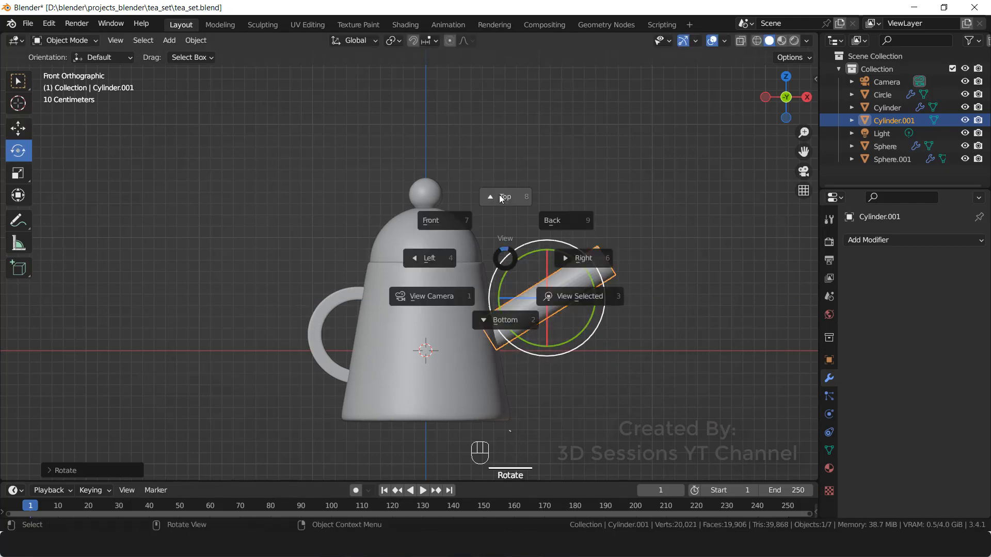
left_click(500, 190)
left_click(567, 407)
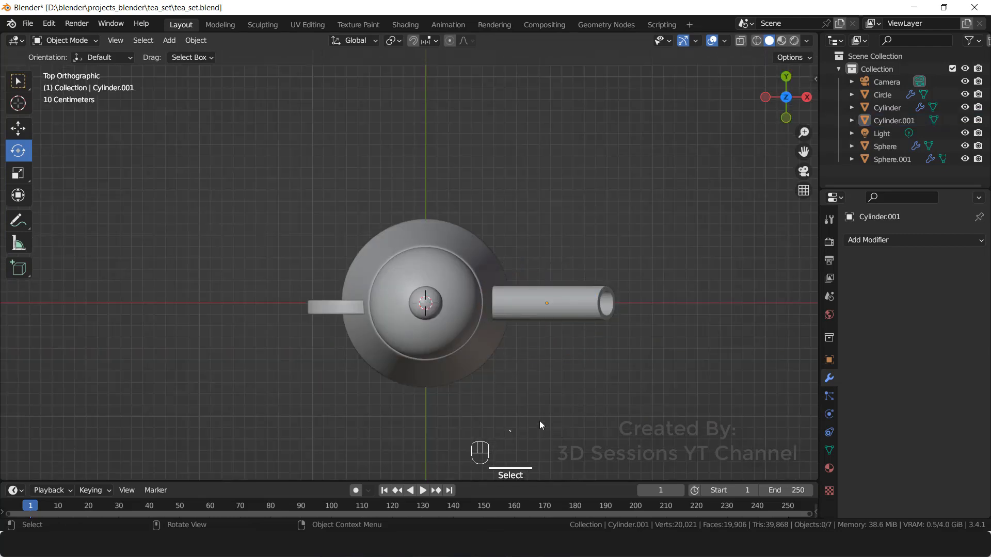
middle_click_drag(540, 425, 511, 268)
- Scale the tilted spout tube down uniformly, switch to the Move tool and deselect the tube
key("s")
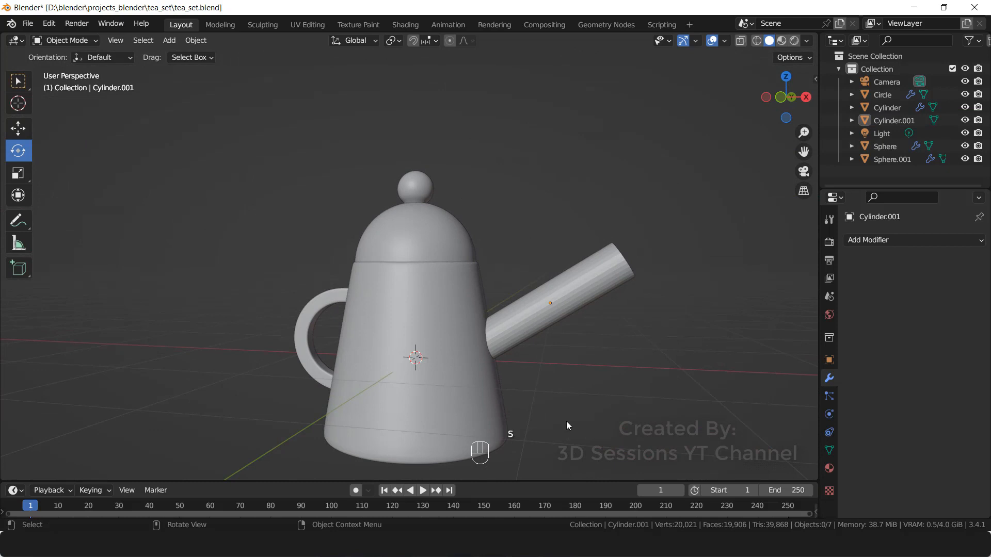
left_click(574, 302)
key("s")
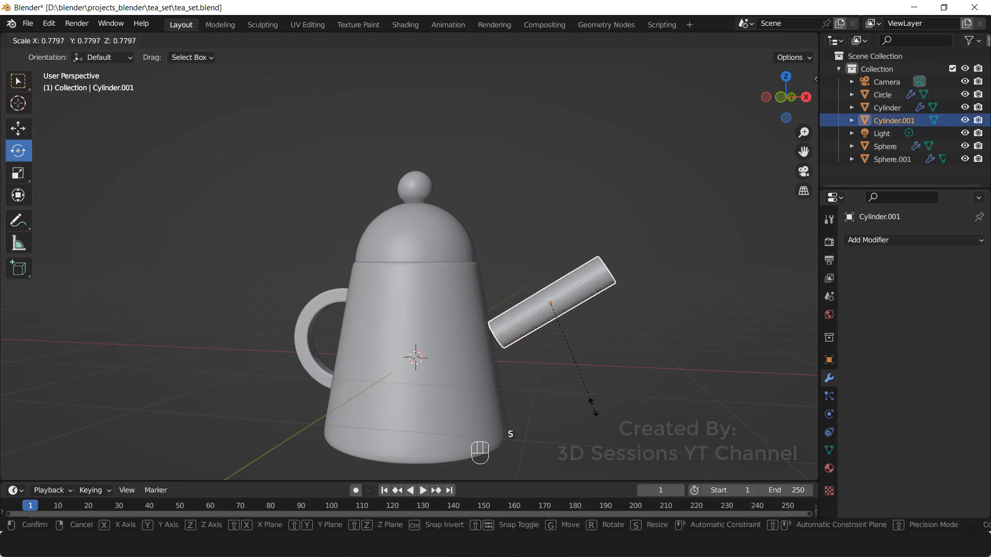
left_click(588, 403)
key("shift+space")
key("g")
left_click(565, 391)
- Set the transform orientation to Local and lengthen the spout slightly along its own Z axis
left_click(522, 319)
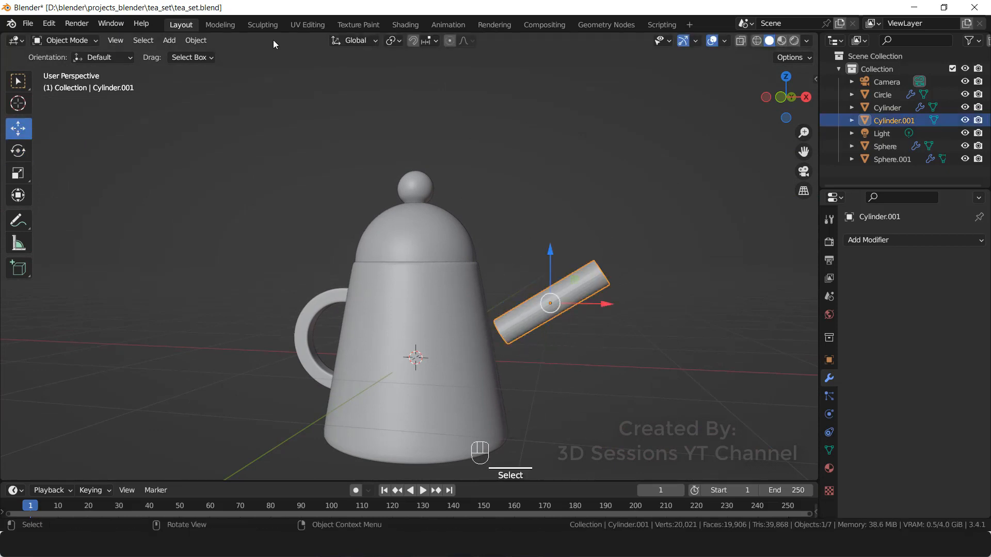
left_click(367, 40)
left_click(361, 93)
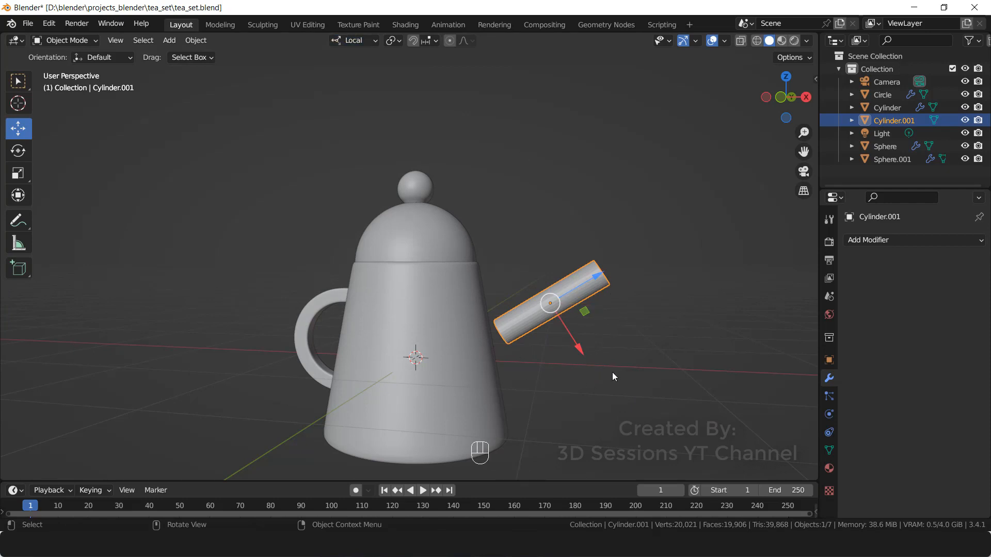
key("s")
key("z")
key("Return")
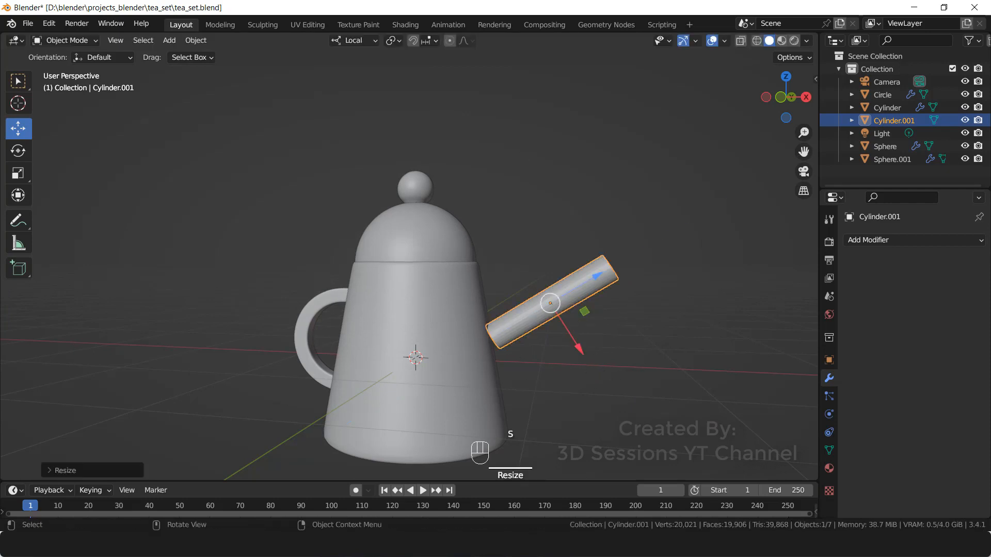
- Rotate the spout slightly steeper and move it so its lower end sinks into the container wall
left_click(18, 159)
left_click_drag(579, 265, 575, 263)
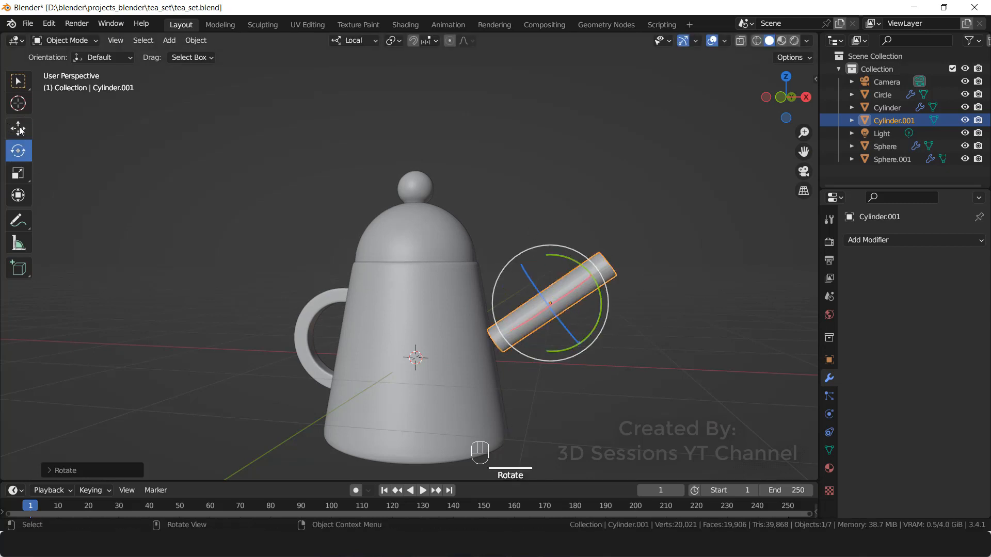
left_click(18, 129)
left_click_drag(572, 308, 554, 321)
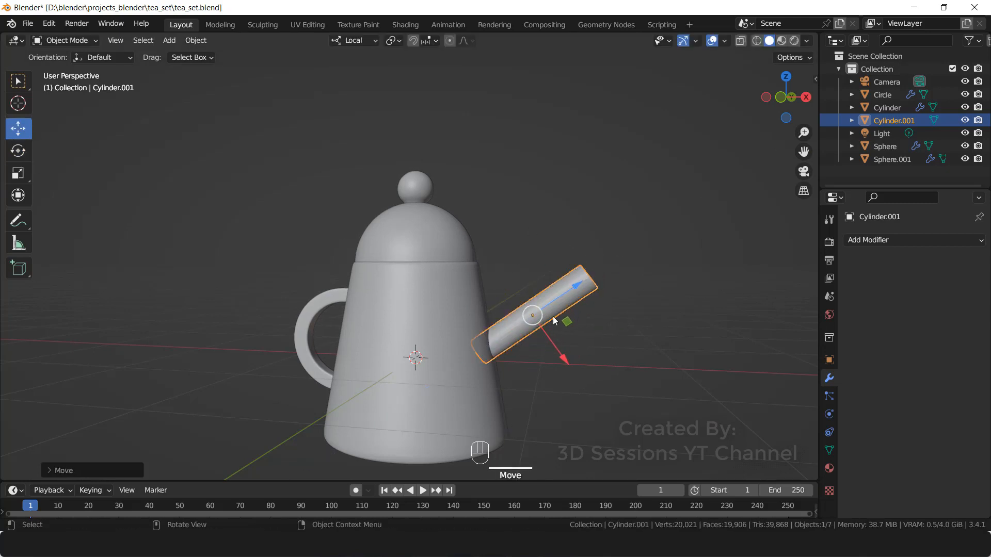
- Taper the spout by scaling down its outer-end vertices with X-ray on, and return to solid display in Object Mode with nothing selected
key("Tab")
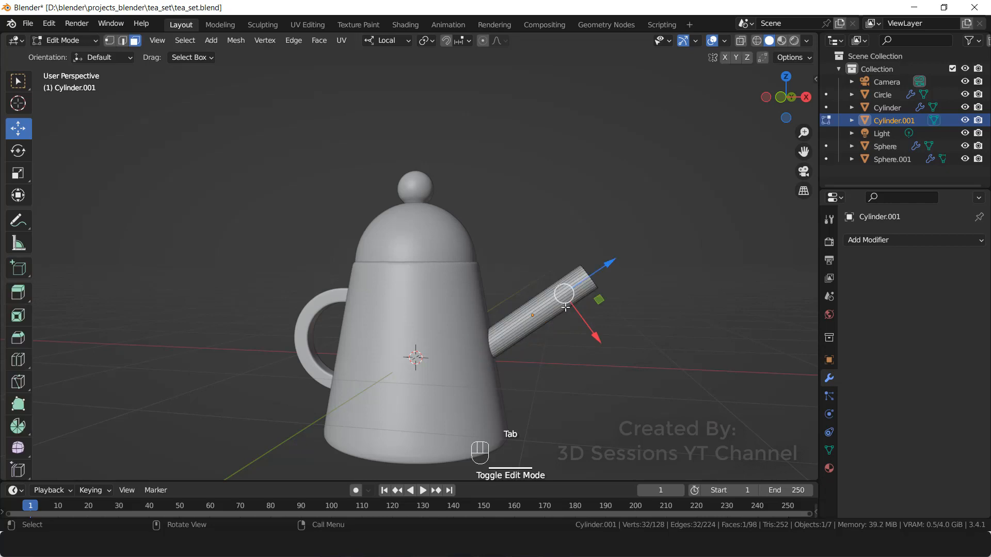
key("1")
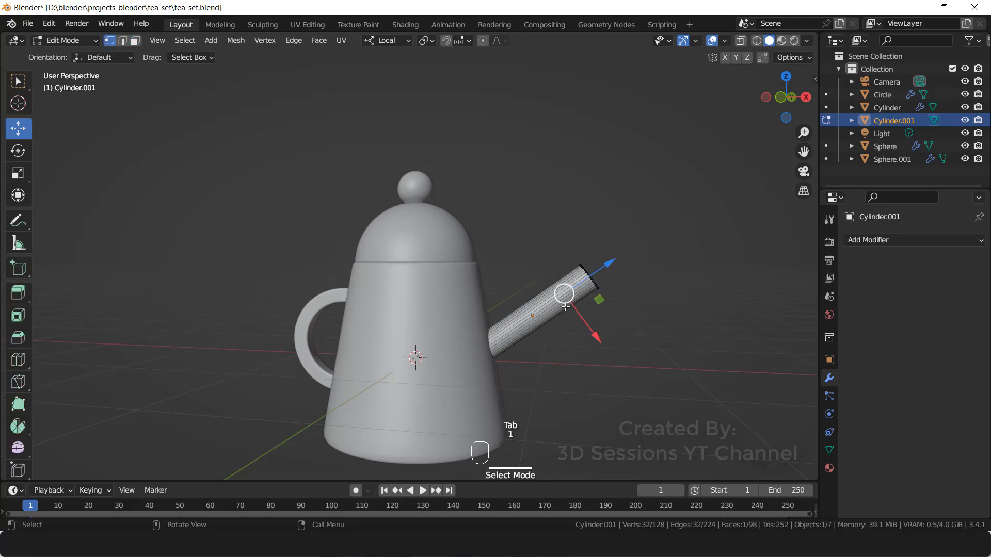
key("alt+z")
left_click(574, 210)
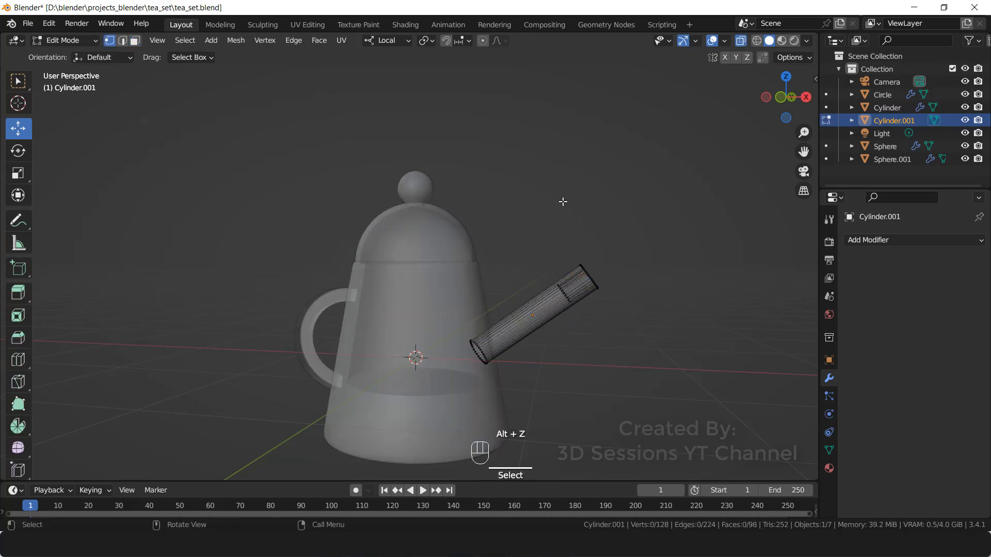
left_click_drag(540, 199, 652, 340)
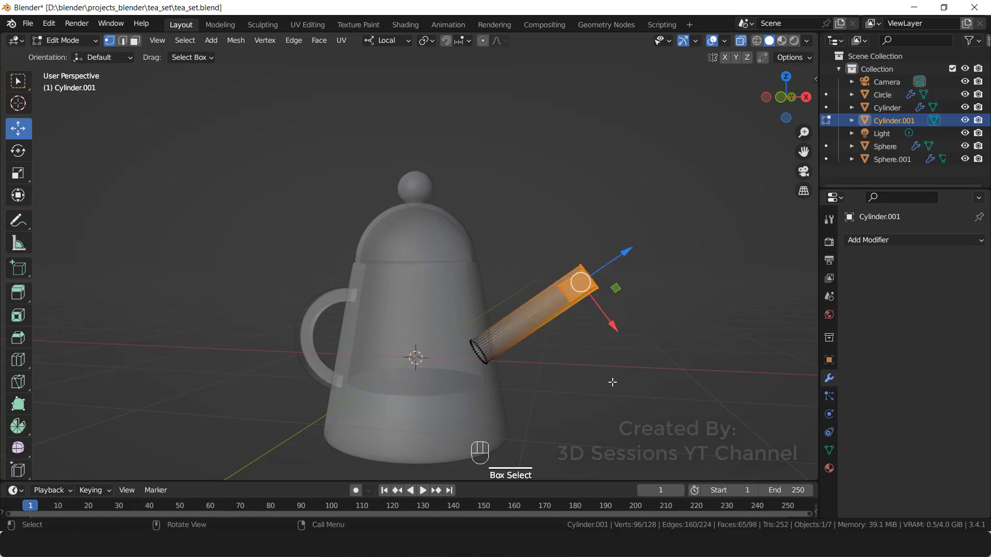
key("s")
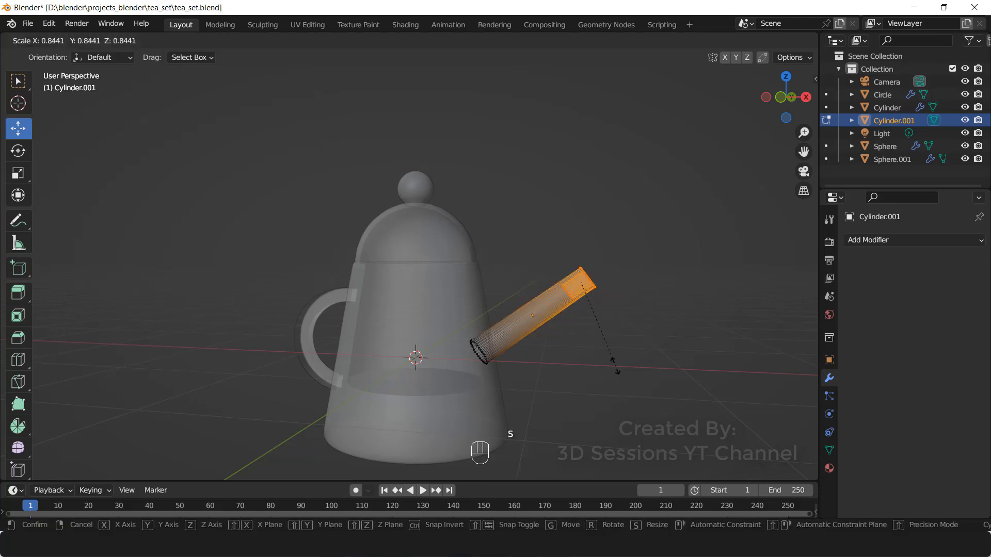
left_click(608, 342)
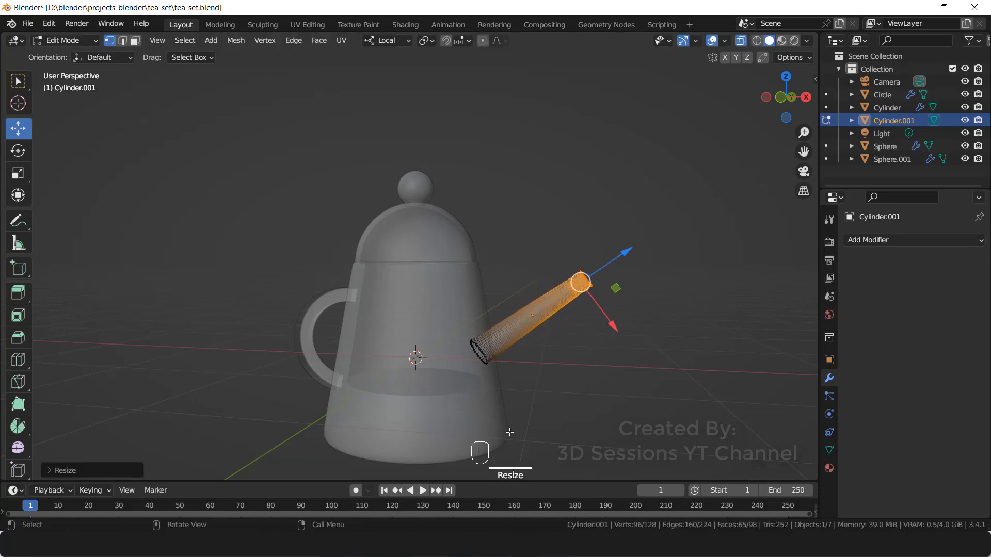
key("Tab")
key("alt+z")
left_click(601, 355)
- Add a Subdivision Surface modifier to the spout and set its viewport level to 2
middle_click_drag(601, 354, 465, 306)
scroll(511, 389, "up", 1)
left_click(464, 306)
left_click(864, 242)
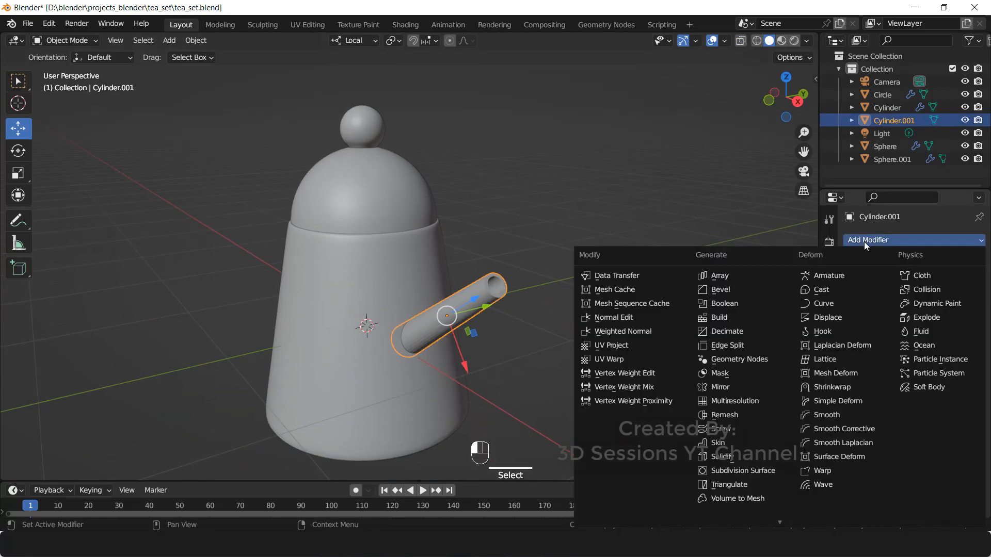
left_click(767, 471)
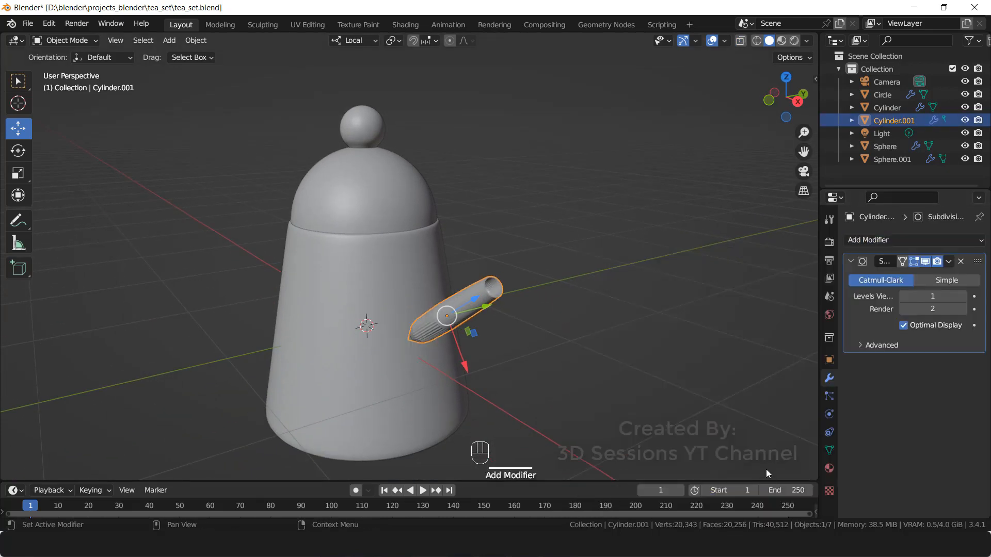
left_click(963, 296)
- Add an edge loop around the spout and slide it close to the end inside the container, then deselect the spout in Object Mode
key("KP_1")
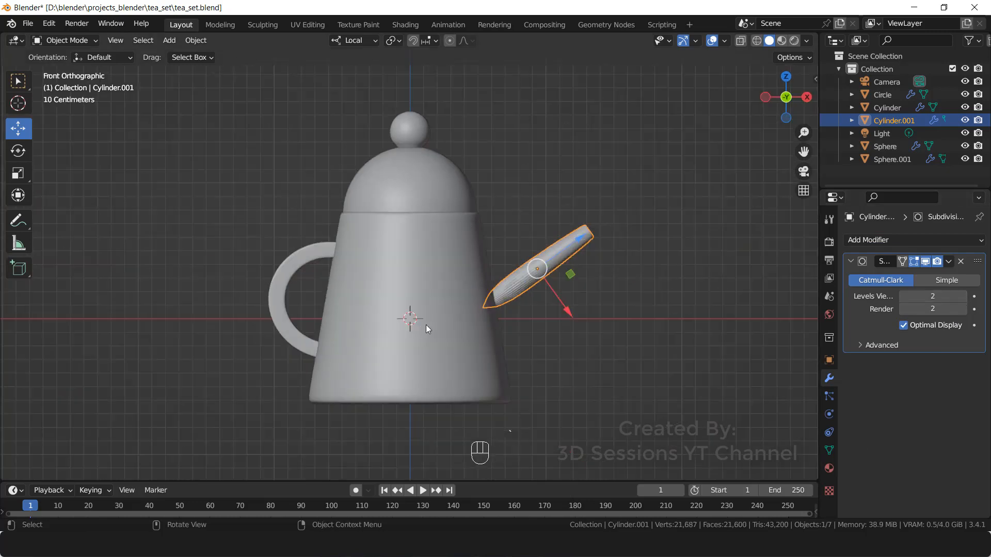
key("alt+z")
key("Tab")
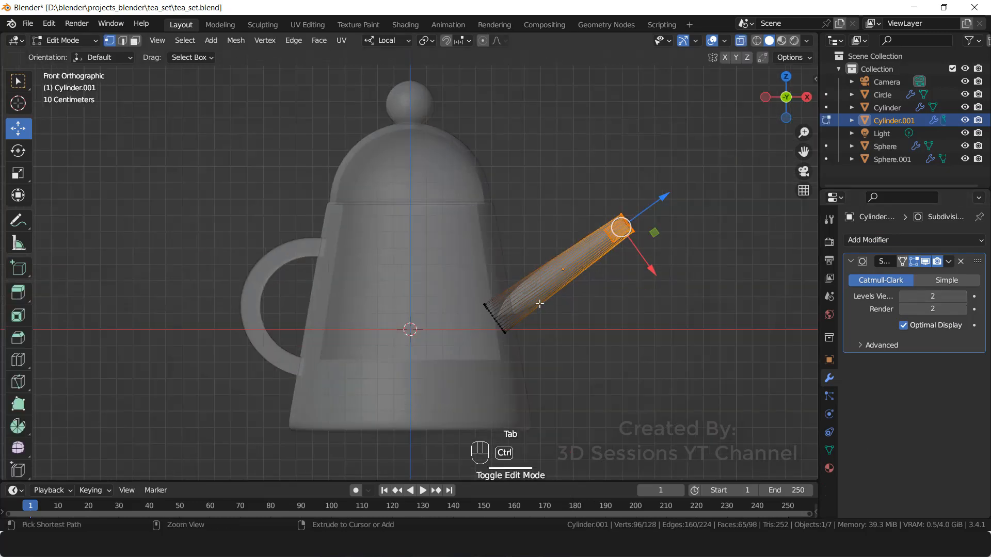
key("ctrl+r")
left_click(542, 304)
left_click(485, 356)
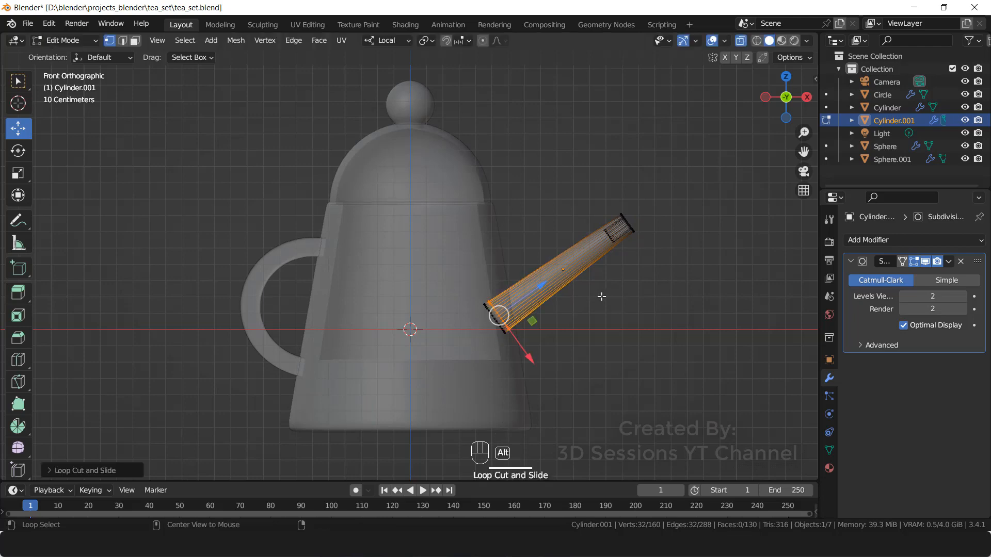
key("alt+z")
middle_click_drag(643, 292, 481, 386)
key("Tab")
left_click(668, 321)
- Add an edge loop on the spout's inner wall and slide it close to the bottom of the hole
scroll(439, 367, "up", 4)
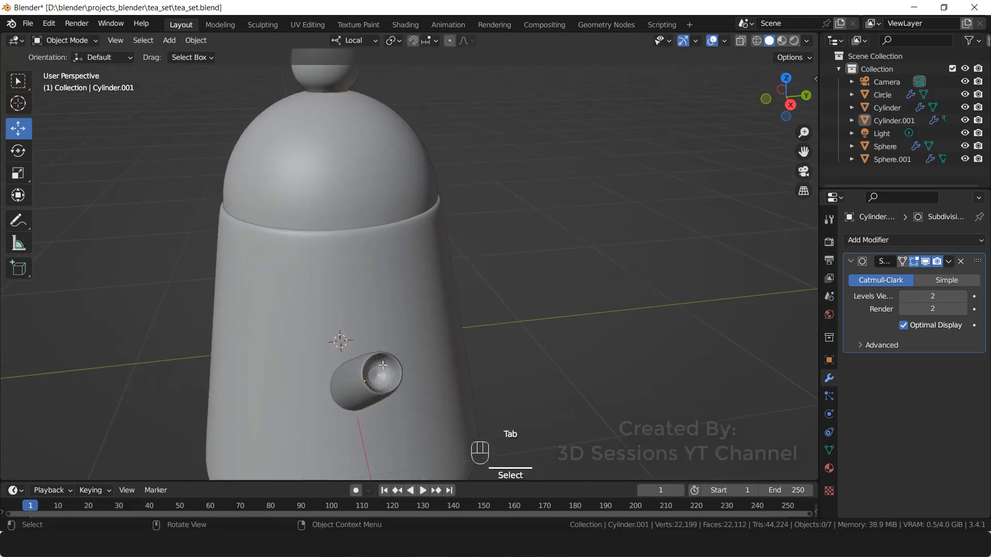
key("Tab")
middle_click_drag(344, 333, 353, 235, "shift")
key("ctrl+r")
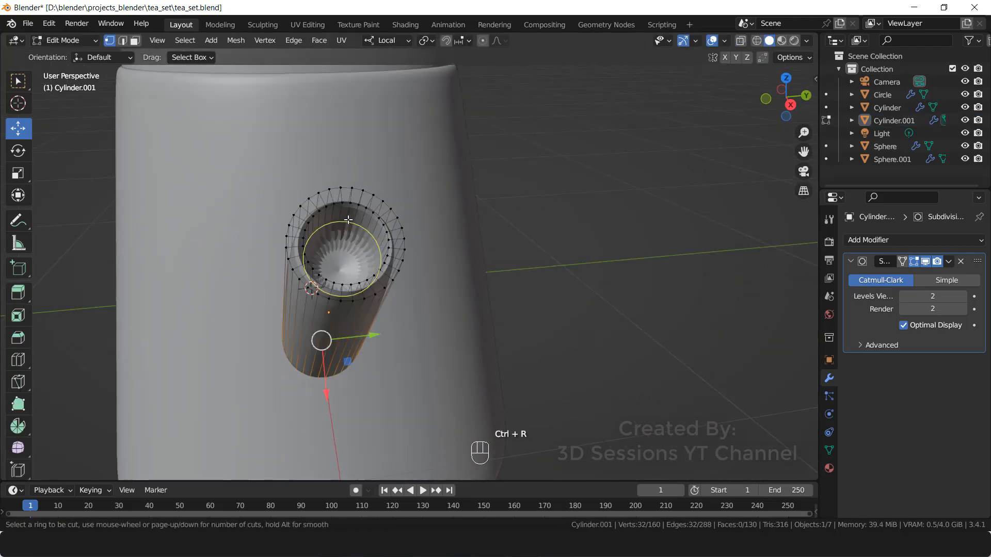
left_click(349, 222)
left_click(352, 255)
- Inset the face at the bottom of the spout's hole slightly
key("3")
left_click(356, 255)
key("i")
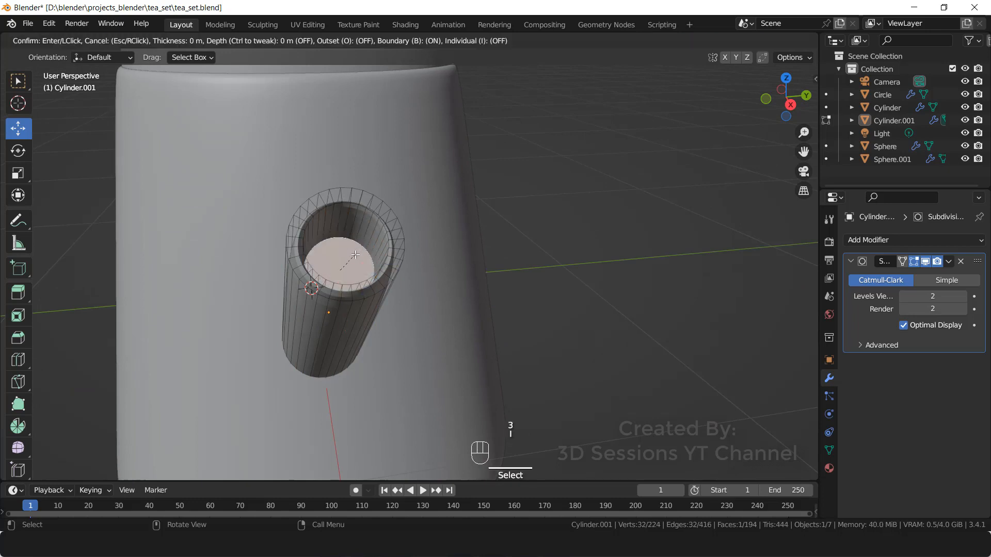
left_click(347, 266)
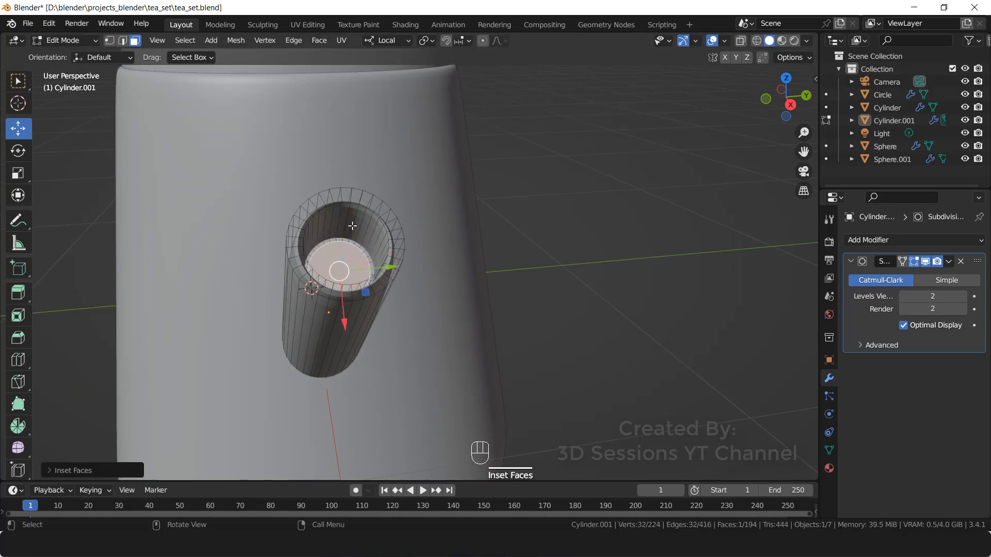
- Add two edge loops on the spout's rim, one close to its inner edge and one close to its outer edge, and return to Object Mode
key("ctrl+r")
left_click(342, 197)
left_click(341, 191)
key("ctrl+r")
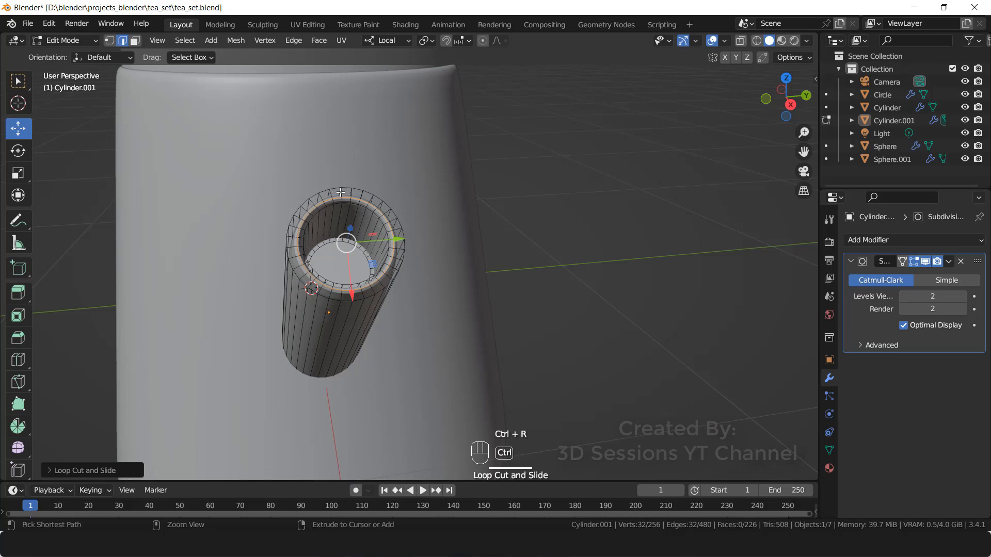
left_click(341, 191)
left_click(340, 189)
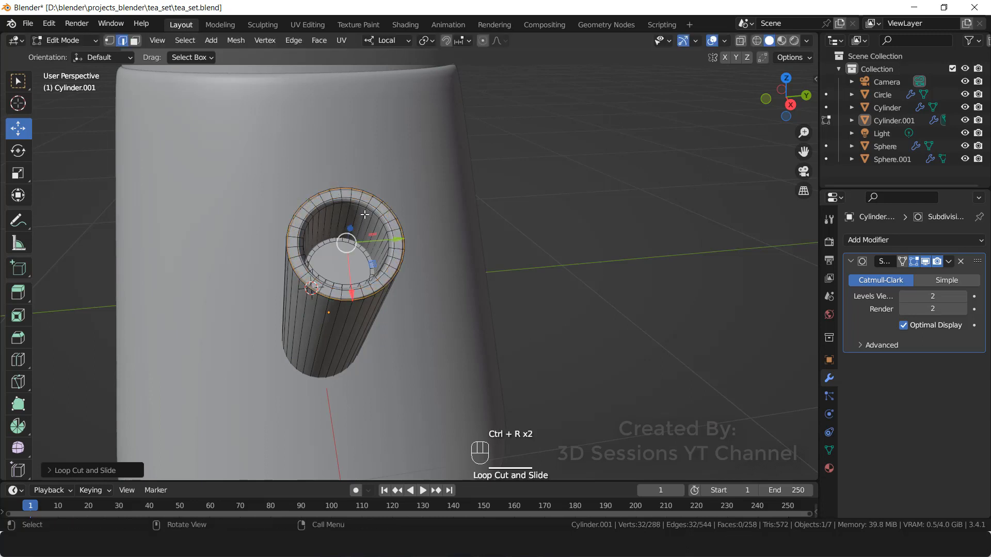
key("Tab")
- Apply smooth shading to the spout and deselect it
middle_click_drag(309, 357, 339, 346)
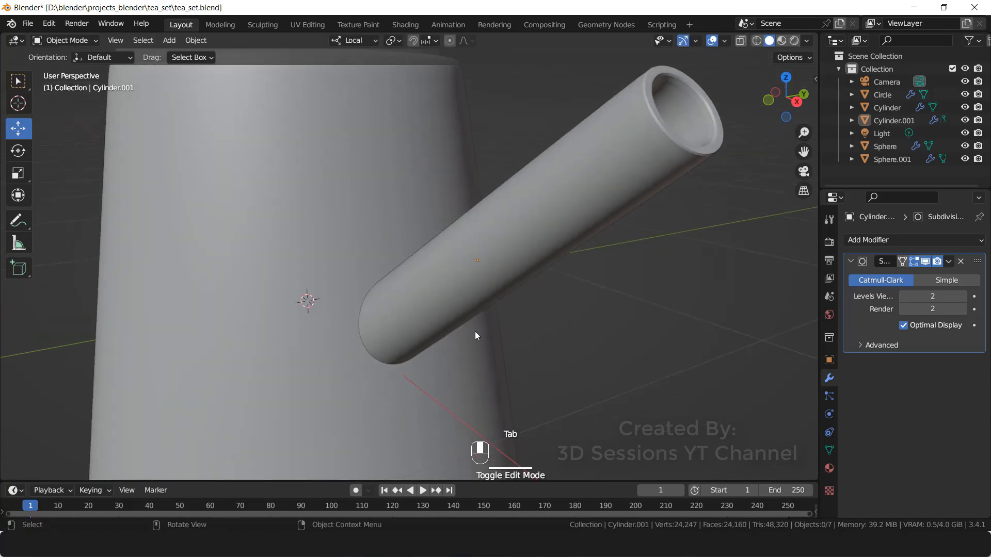
scroll(475, 331, "down", 4)
key("grave")
left_click(224, 310)
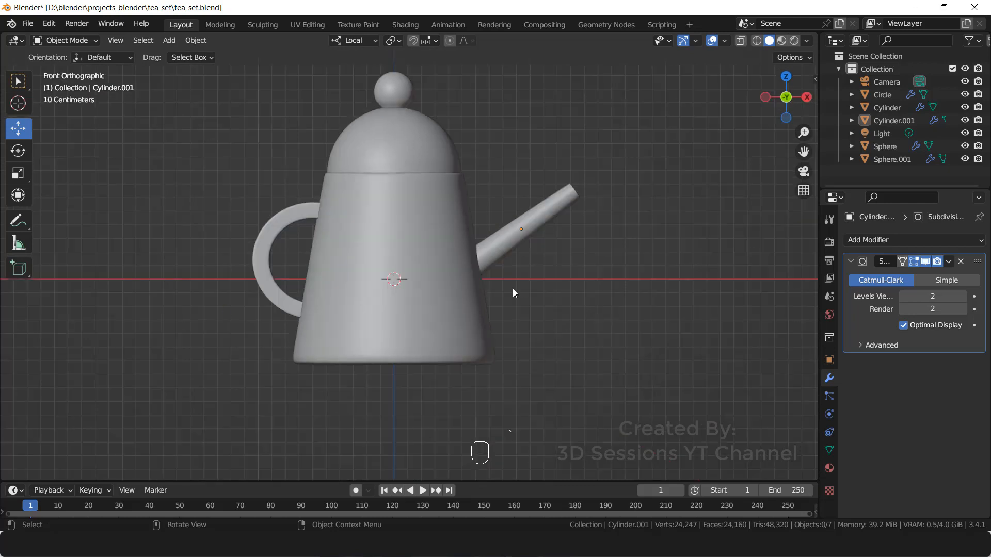
middle_click_drag(513, 290, 494, 261)
left_click(494, 261)
right_click(495, 262)
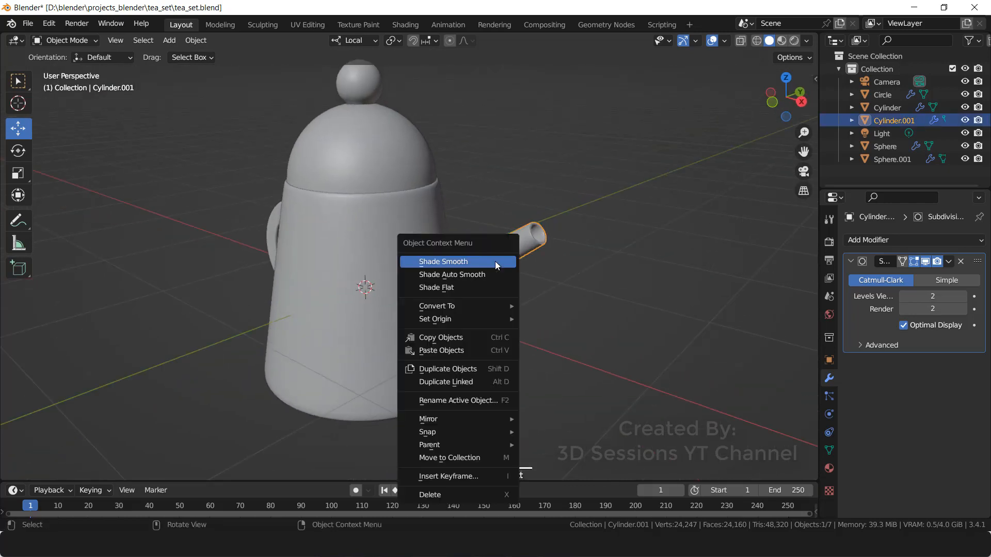
left_click(494, 261)
left_click(522, 342)
middle_click_drag(521, 342, 467, 343)
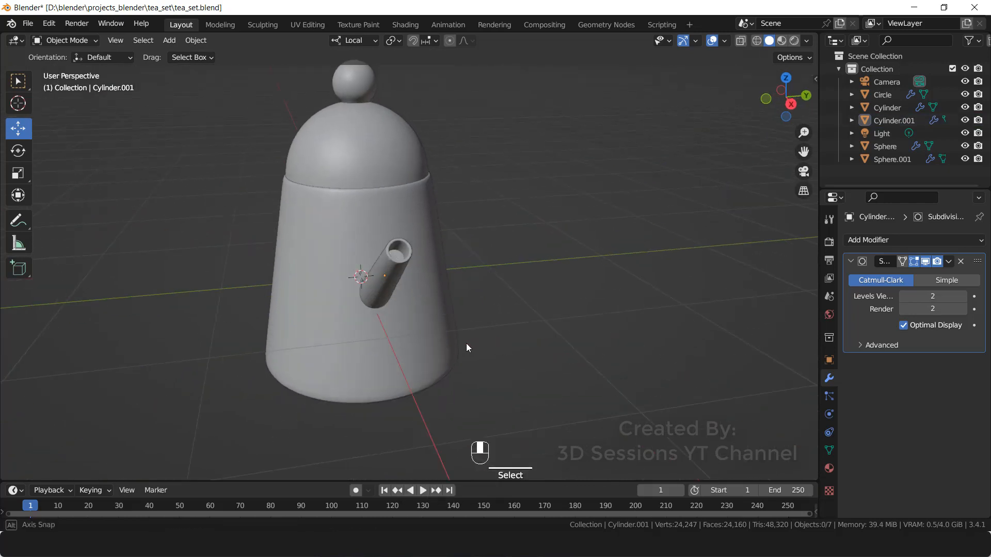
- Scale the spout slightly in the front view, deselect it and save the file
key("grave")
left_click(281, 354)
left_click(547, 209)
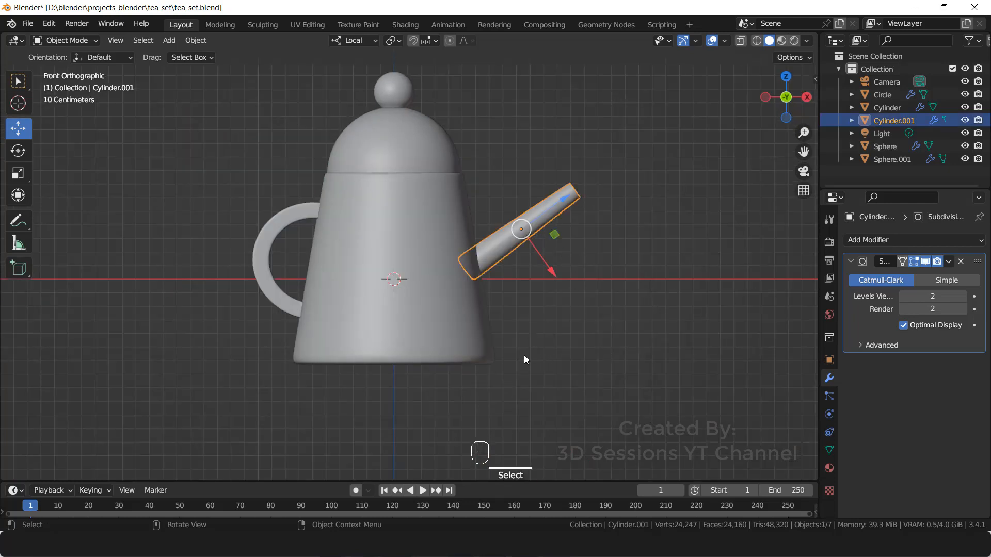
key("s")
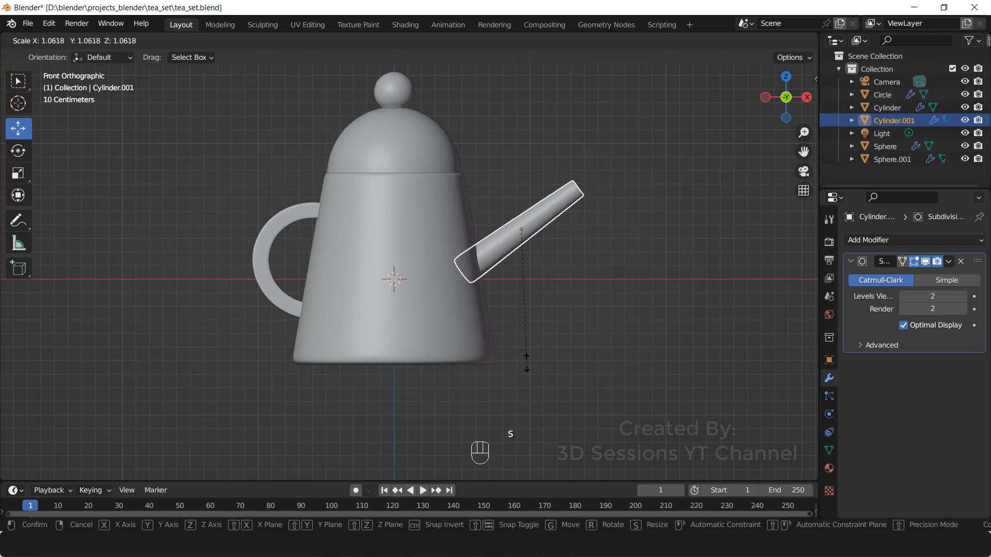
left_click(516, 341)
scroll(517, 342, "down", 2)
key("ctrl+s")
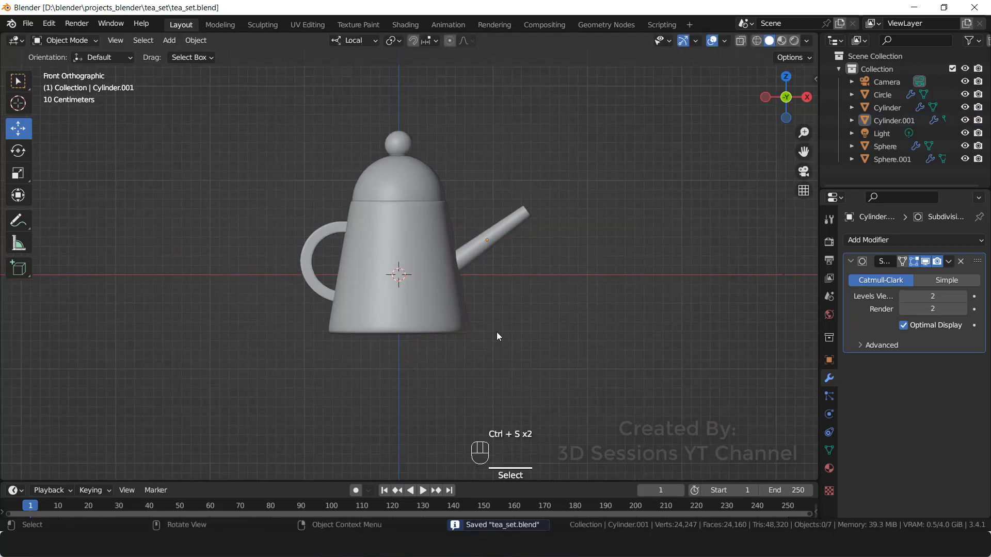
scroll(526, 350, "down", 1)
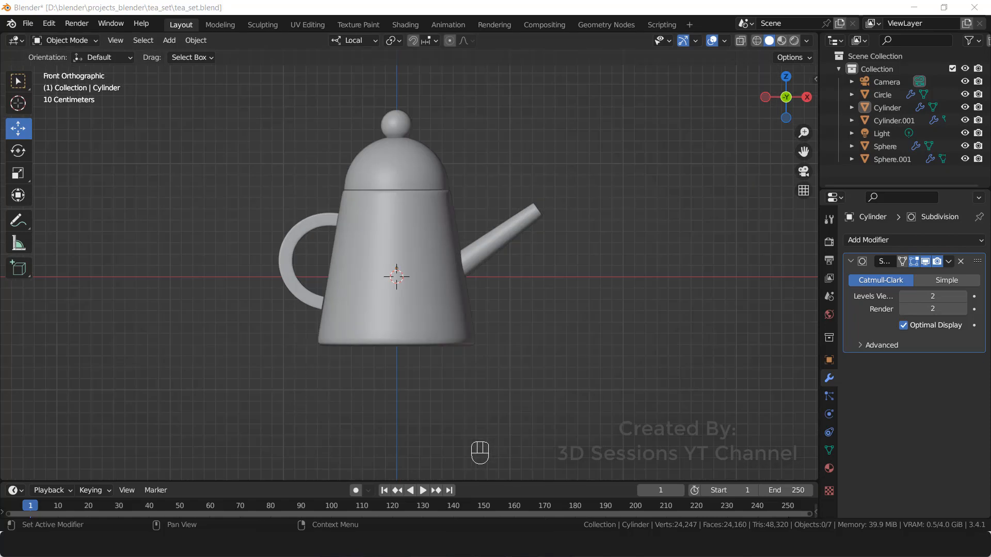
- Duplicate the teapot's body, dome lid and knob together, and move the copy along the Y axis in front of the teapot
middle_click_drag(279, 424, 378, 291)
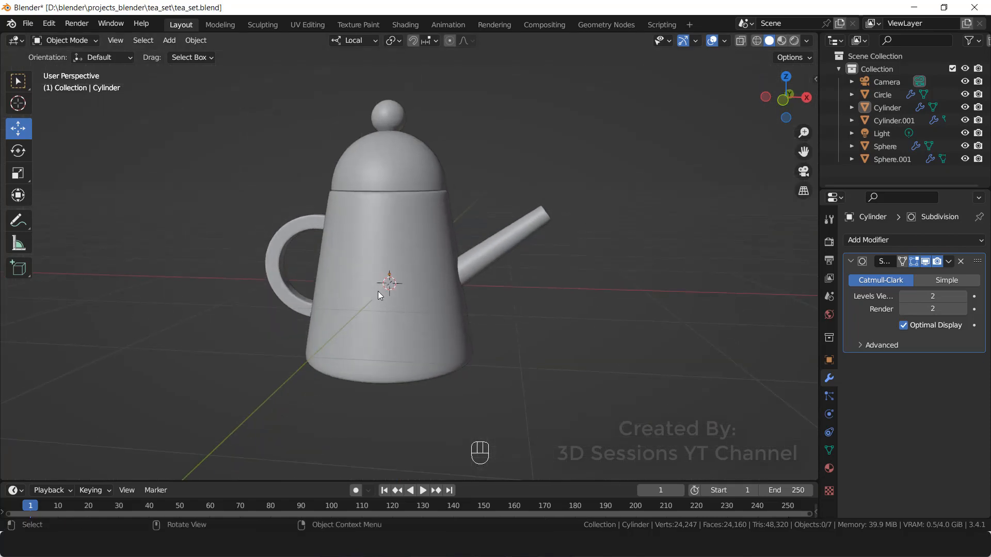
left_click(417, 227)
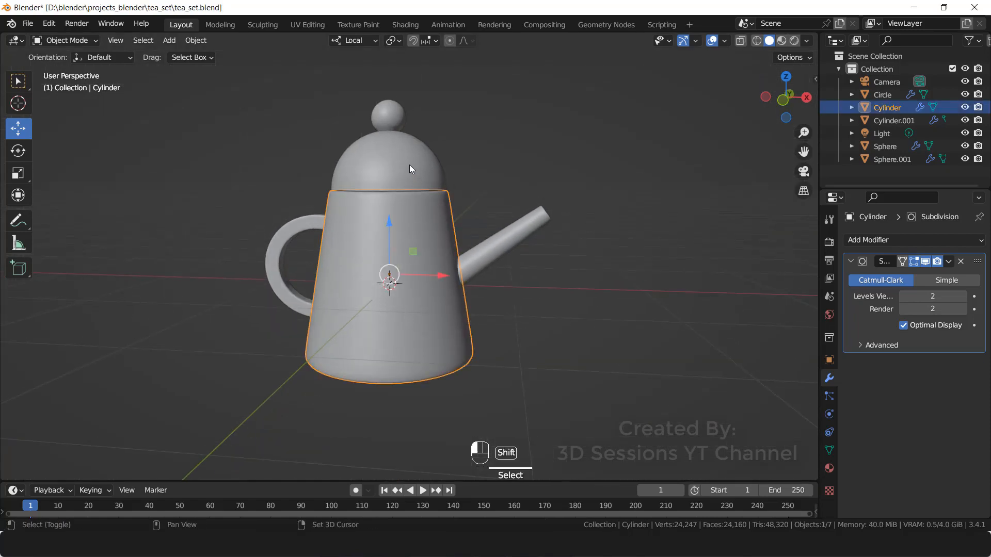
left_click(393, 133, "shift")
left_click(389, 115, "shift")
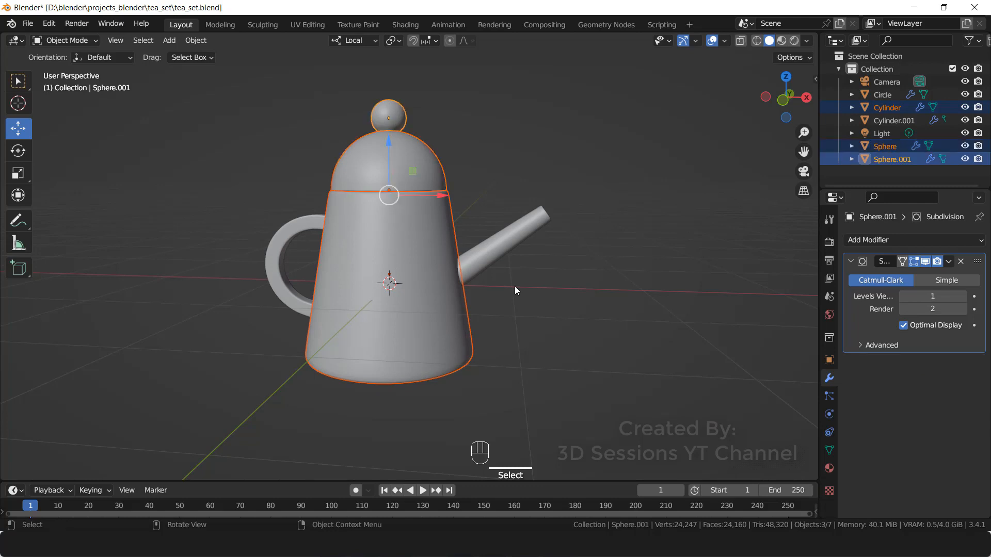
scroll(519, 295, "down", 4)
key("shift+d")
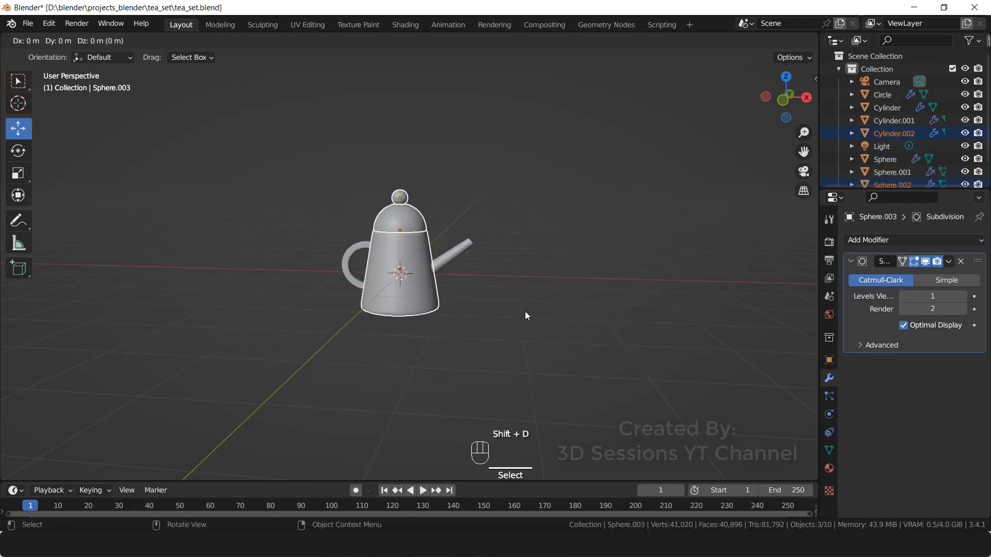
right_click(524, 316)
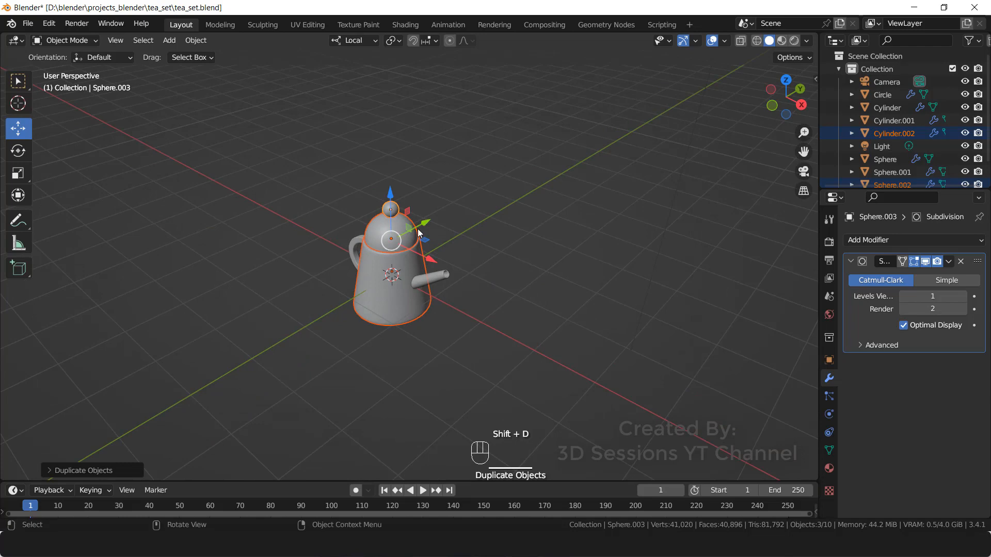
left_click_drag(454, 233, 317, 383)
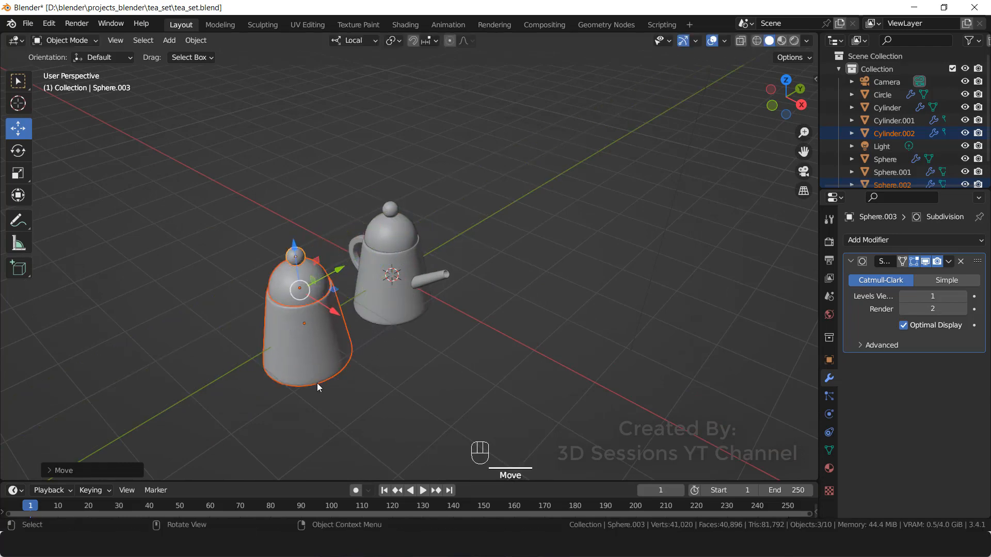
- Scale the copied body, lid and knob down uniformly, and lower them along Z in the front view
middle_click_drag(272, 368, 299, 339)
key("s")
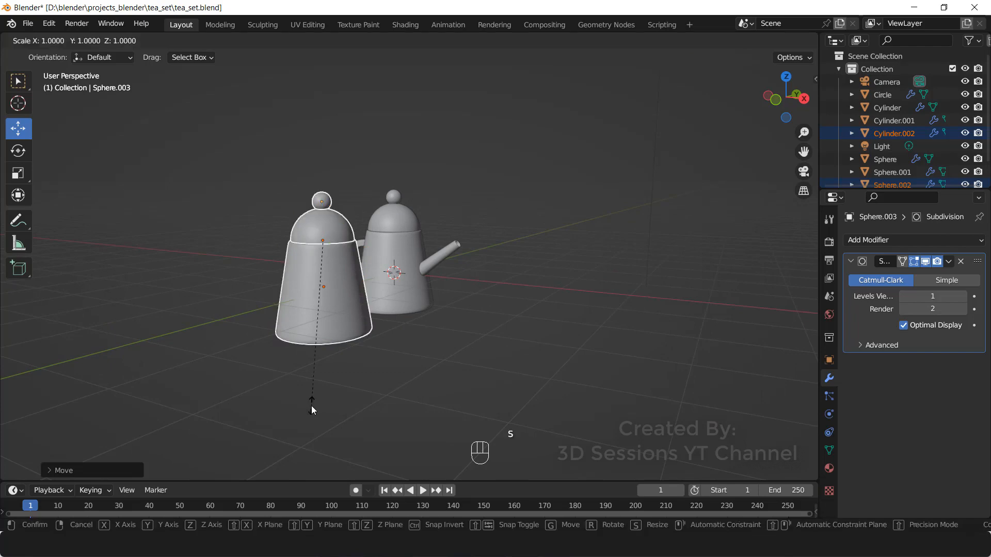
left_click(311, 343)
key("KP_1")
left_click_drag(404, 180, 404, 217)
- Enlarge the copied container and shift it vertically until its base lines up with the teapot's base
middle_click_drag(385, 376, 301, 408)
key("s")
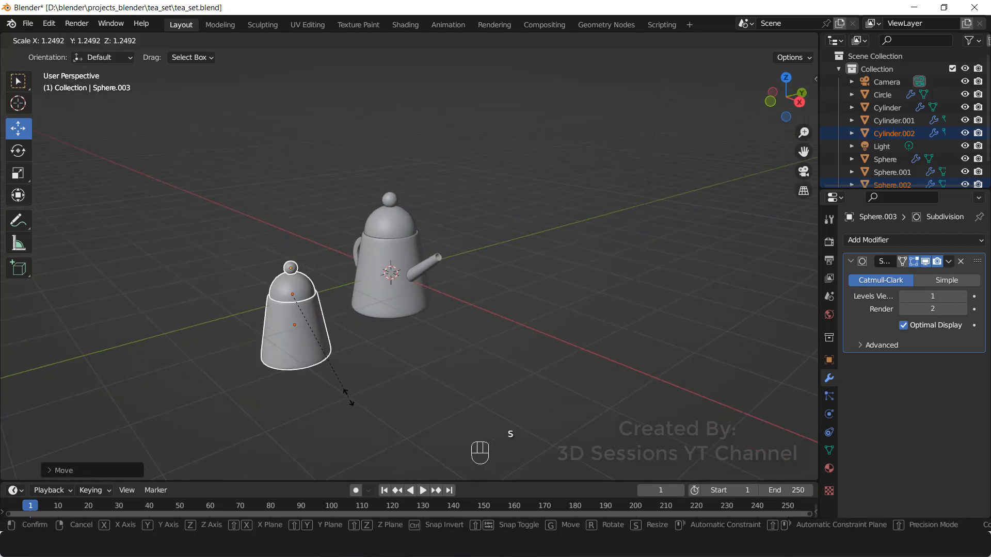
left_click(348, 399)
left_click_drag(289, 251, 288, 222)
key("KP_1")
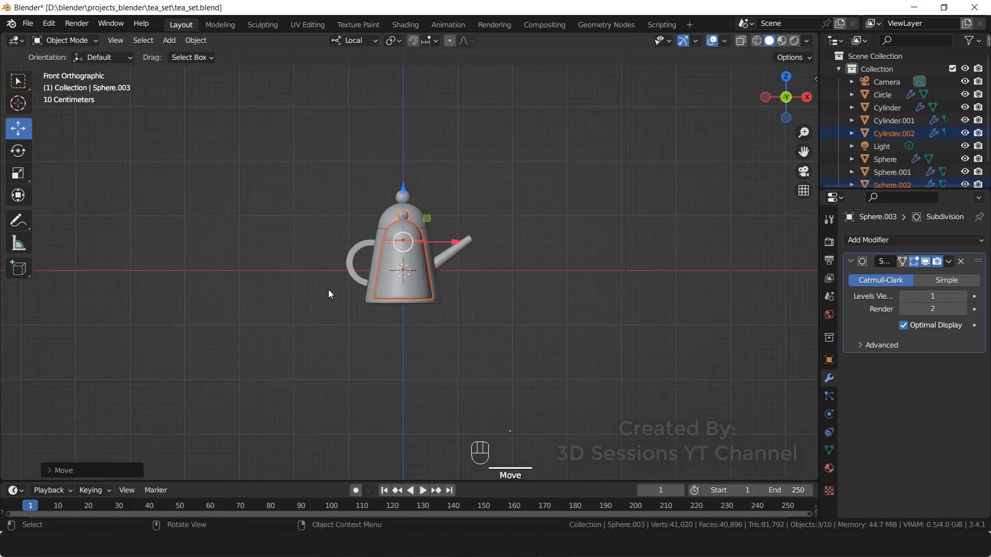
left_click_drag(403, 191, 404, 196)
- Shrink the copied container a little more, lower its base level with the teapot's base, and deselect everything
middle_click_drag(444, 350, 303, 381)
key("s")
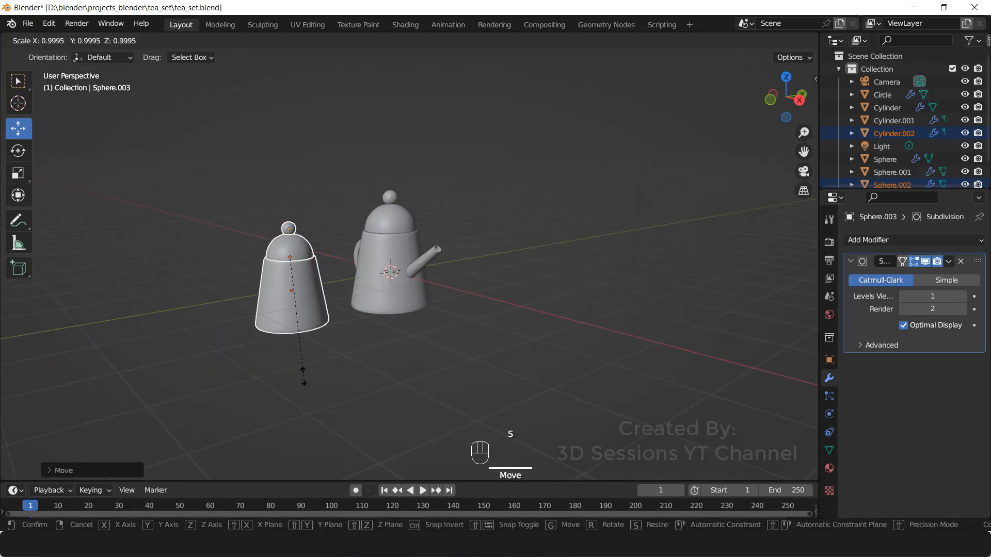
left_click(300, 359)
key("KP_1")
left_click_drag(404, 192, 404, 207)
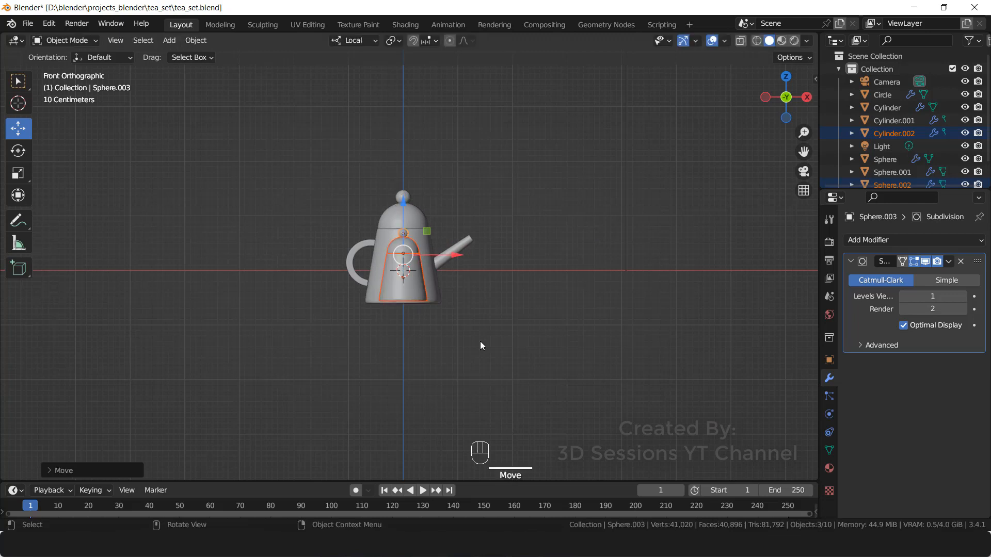
middle_click_drag(480, 342, 375, 364)
left_click(375, 365)
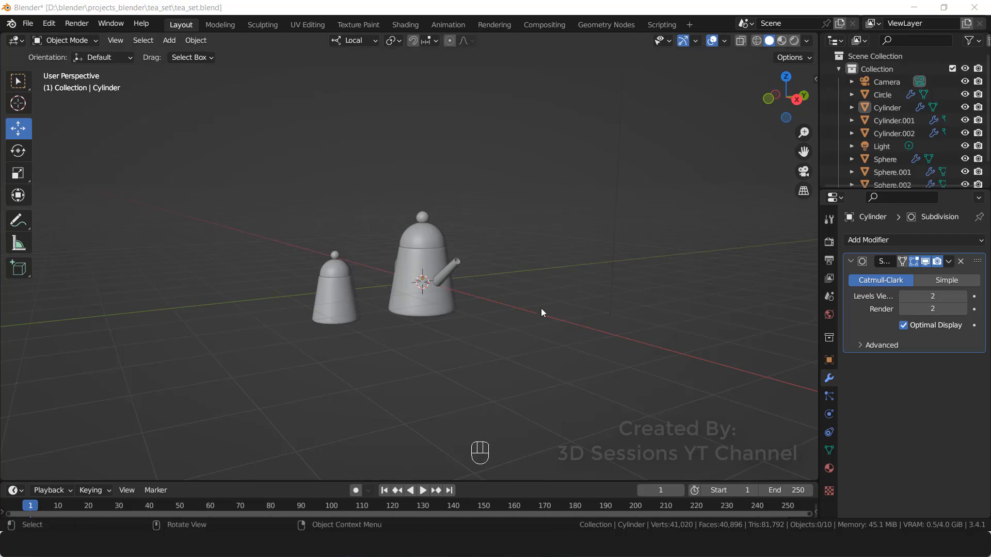
- Add a mesh cylinder and move it along the X axis to the spout side, clear of the teapot
key("grave")
left_click(281, 263)
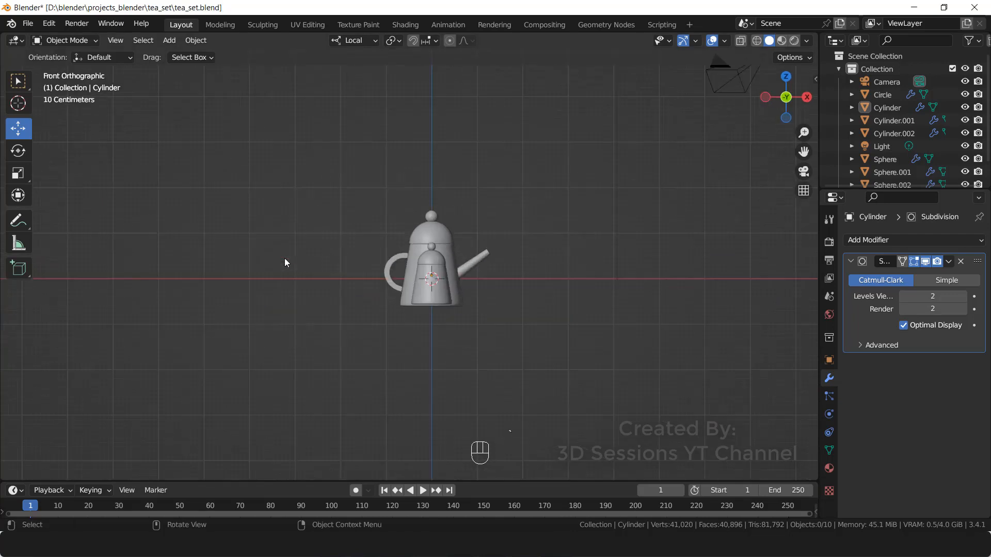
middle_click_drag(562, 308, 433, 306, "shift")
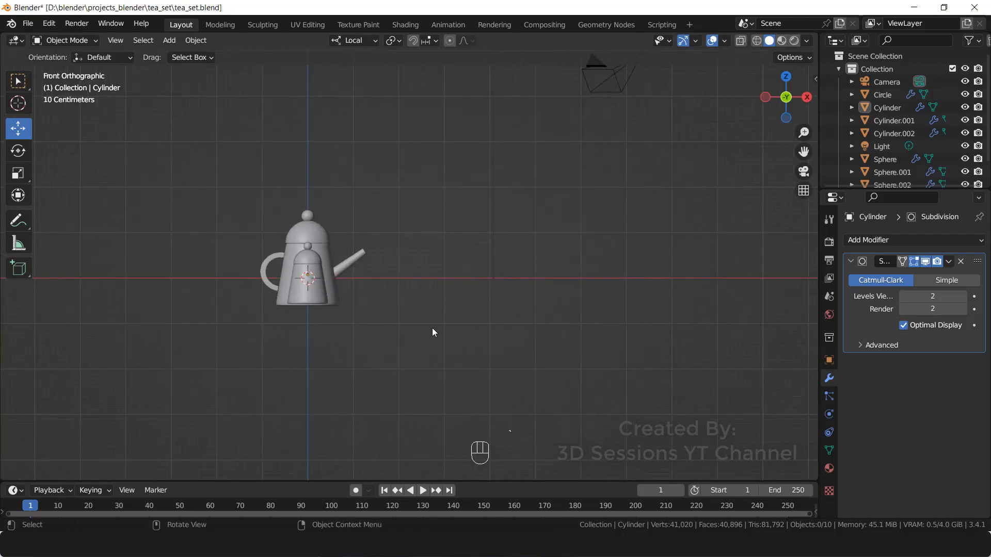
key("shift+a")
mouse_move(391, 273)
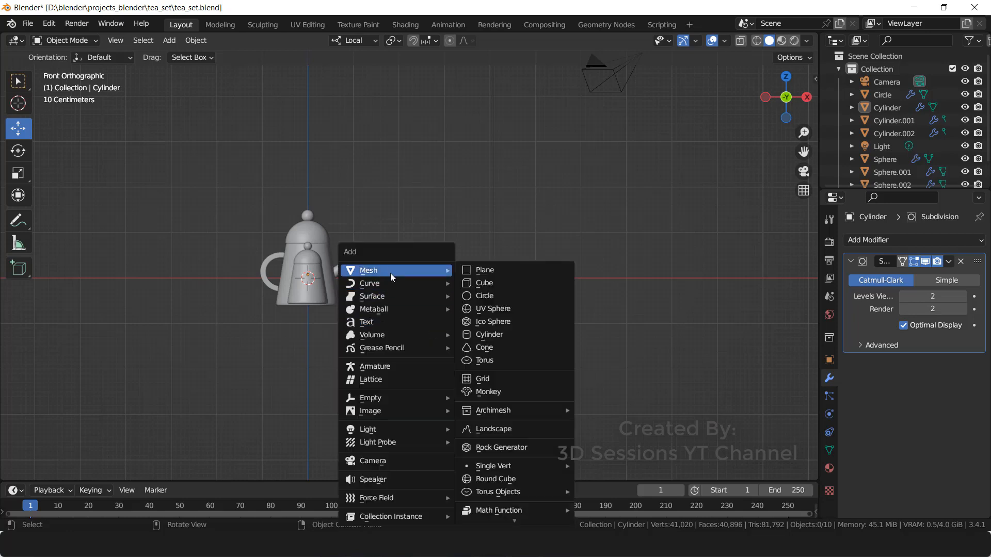
left_click(545, 336)
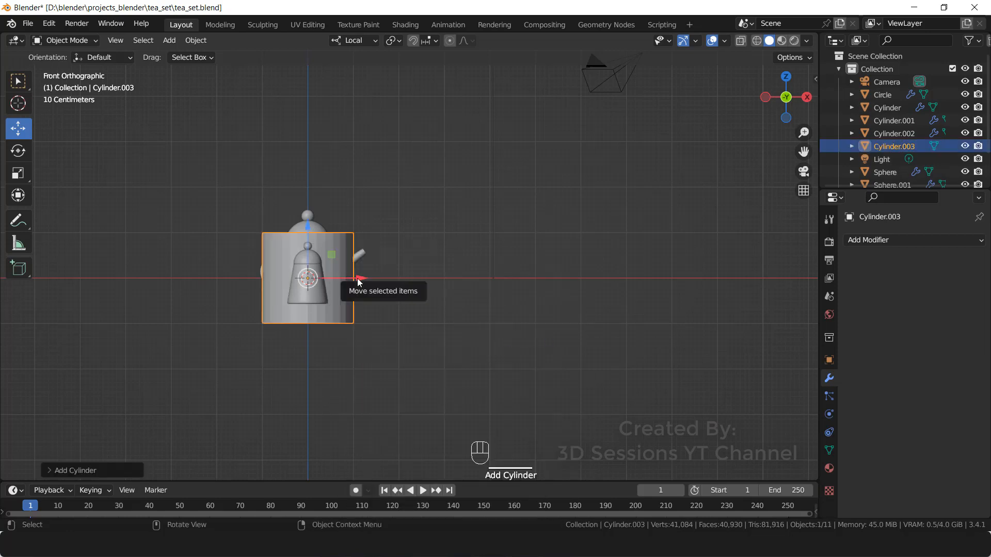
left_click_drag(385, 278, 529, 279)
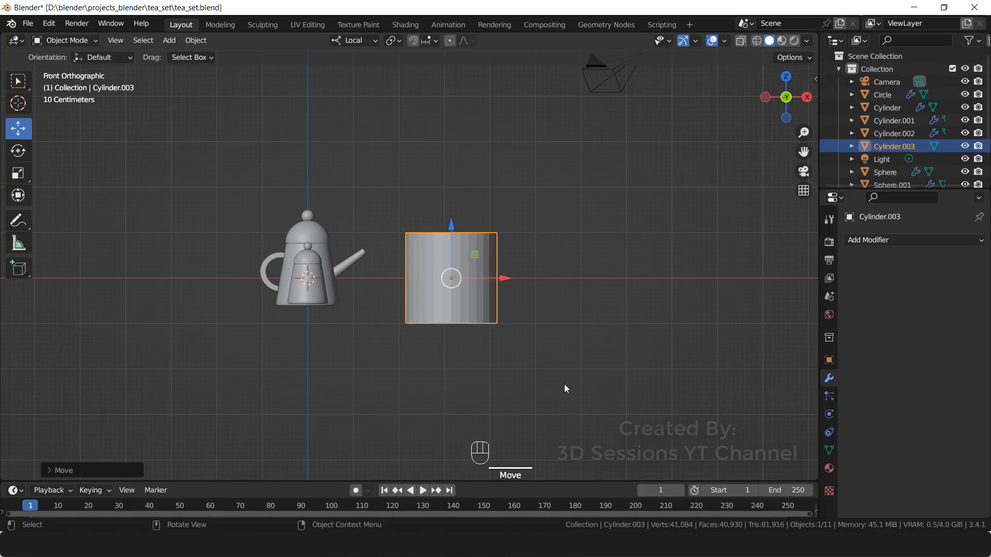
- Scale the new cylinder down uniformly to about half its size
key("s")
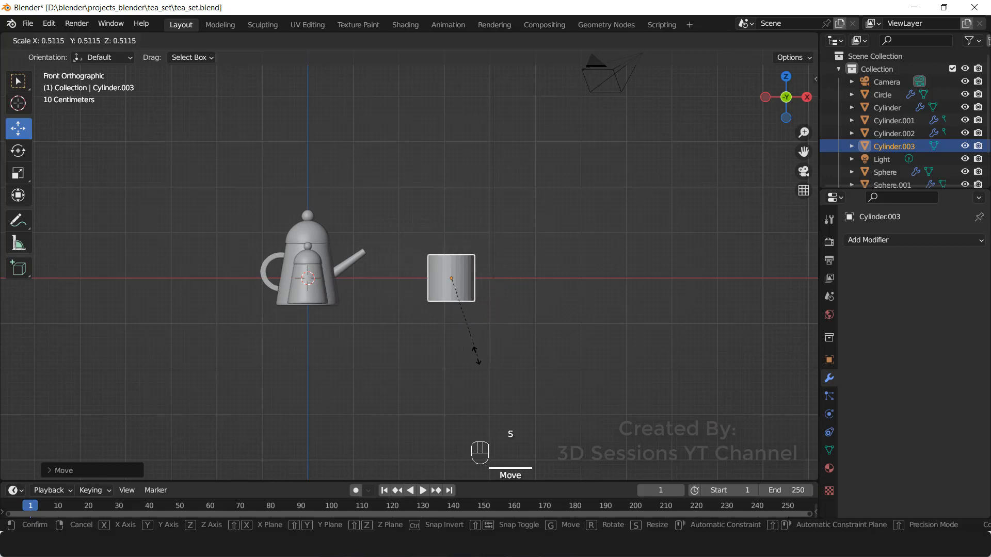
left_click(471, 350)
middle_click_drag(470, 350, 451, 327)
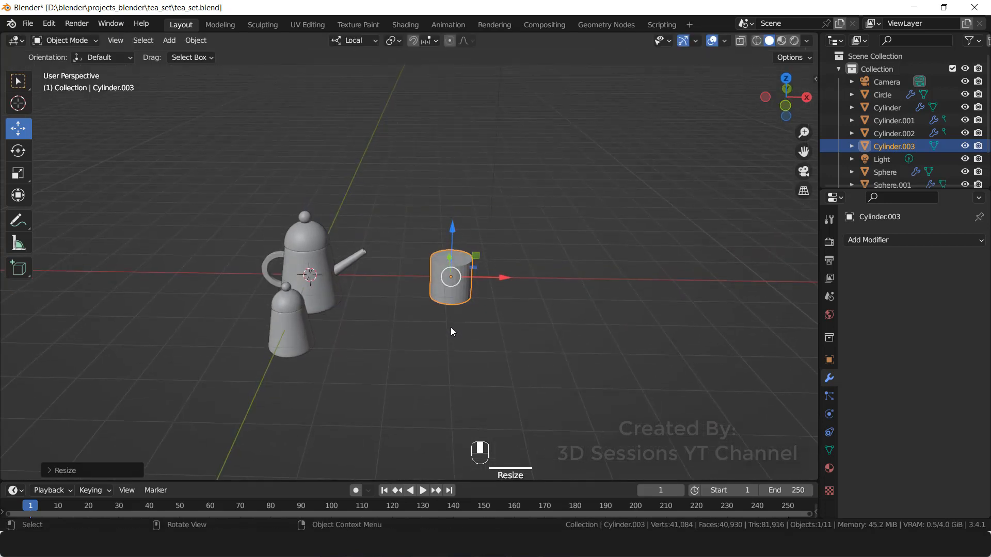
- Inset the new cylinder's top face by about 0.171 m in Edit Mode
key("Tab")
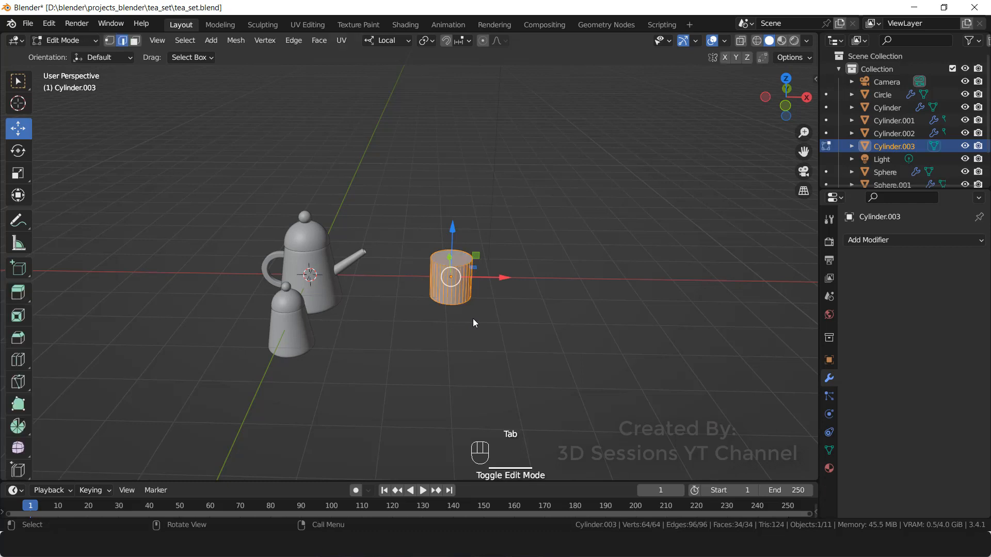
scroll(548, 366, "up", 3)
key("3")
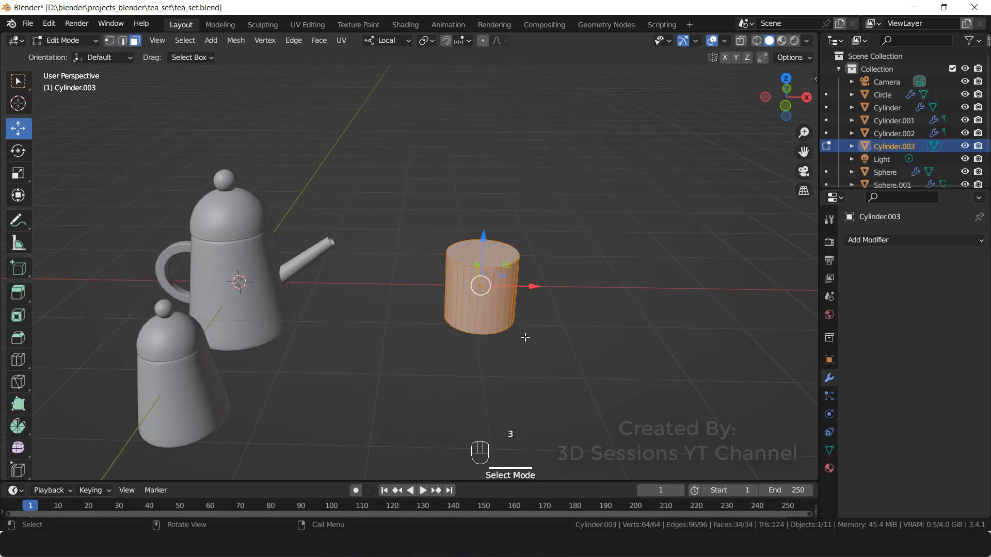
left_click(474, 254)
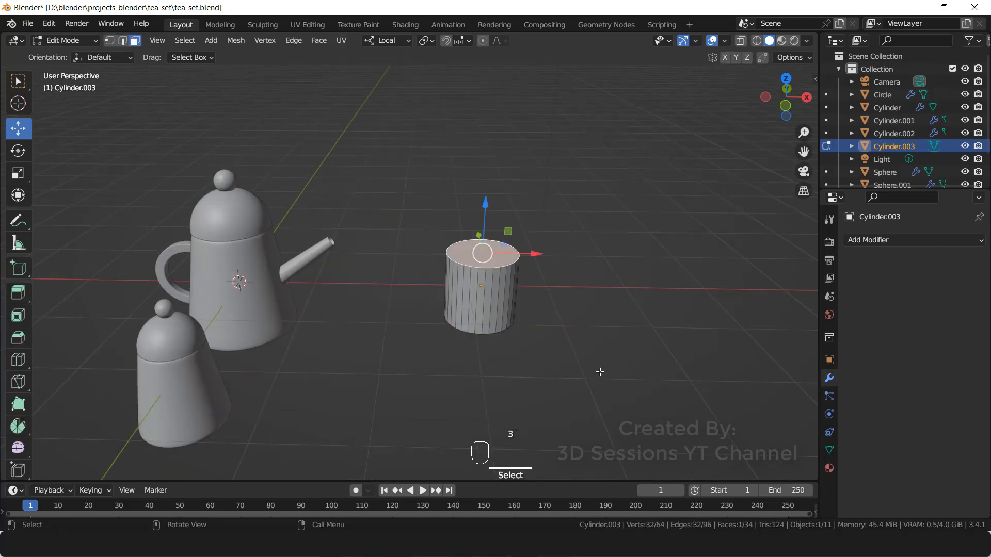
key("i")
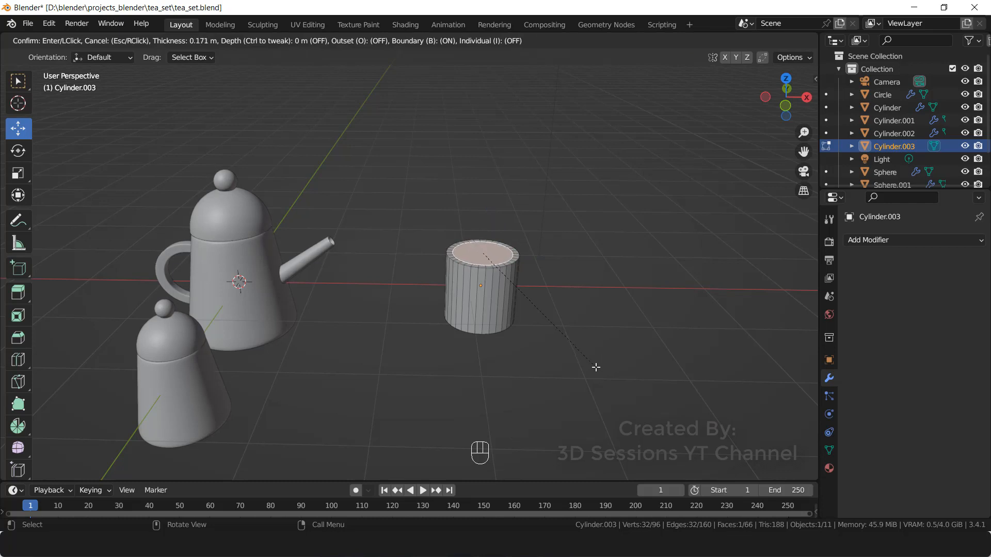
left_click(596, 367)
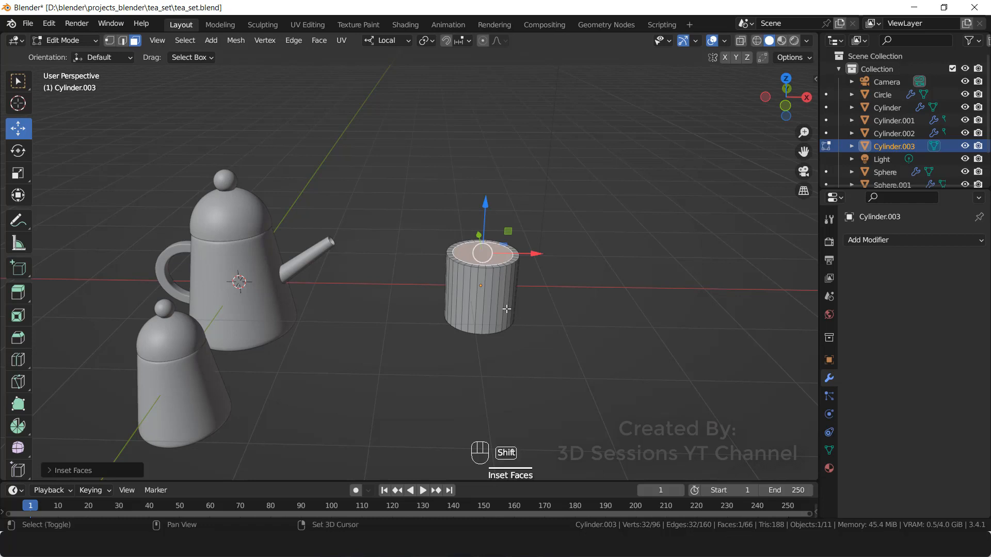
- Extrude the inset face downward into the cylinder to hollow out the cup, leaving a thick floor
scroll(508, 309, "up", 3)
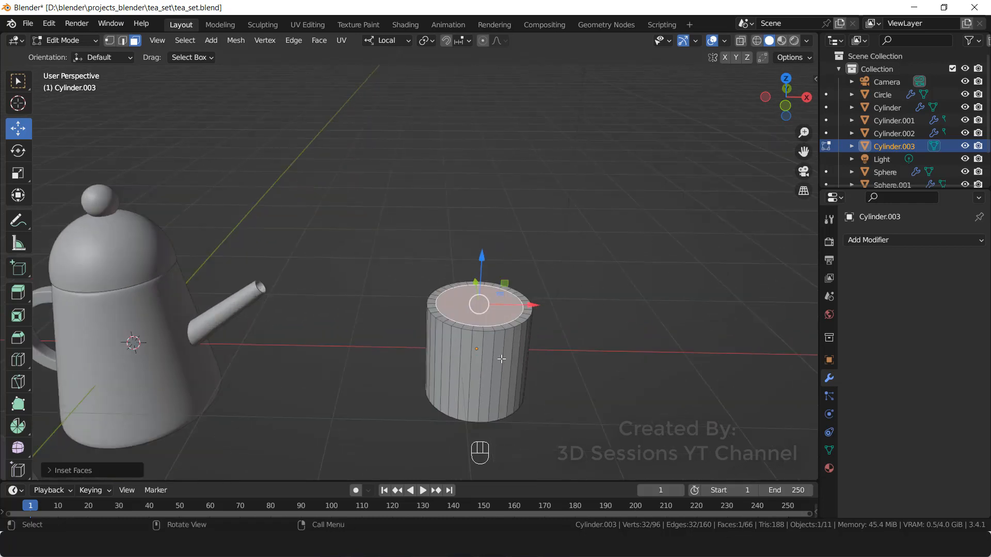
key("e")
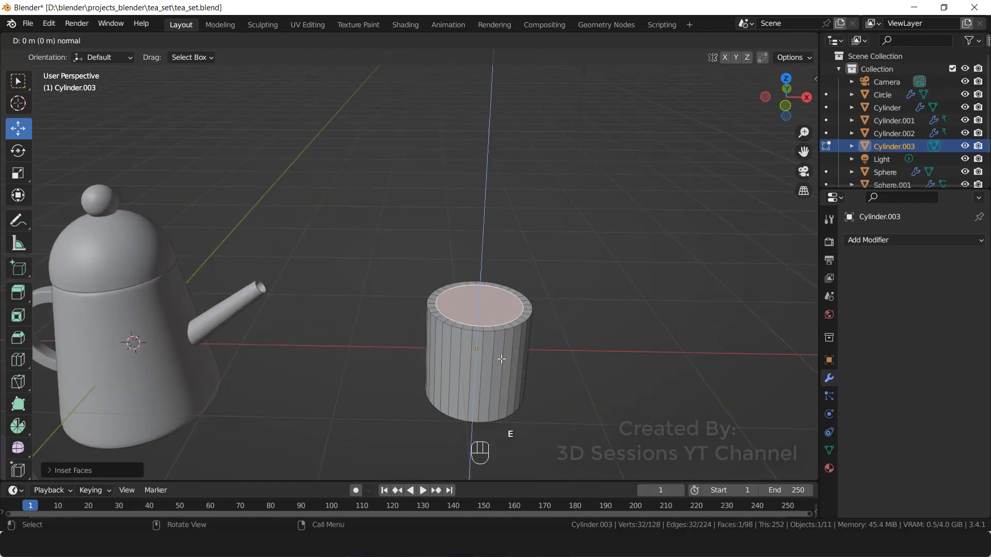
left_click(508, 408)
- In see-through front view, scale the cup's outer base vertices to about 0.87 so the wall tapers downward
key("grave")
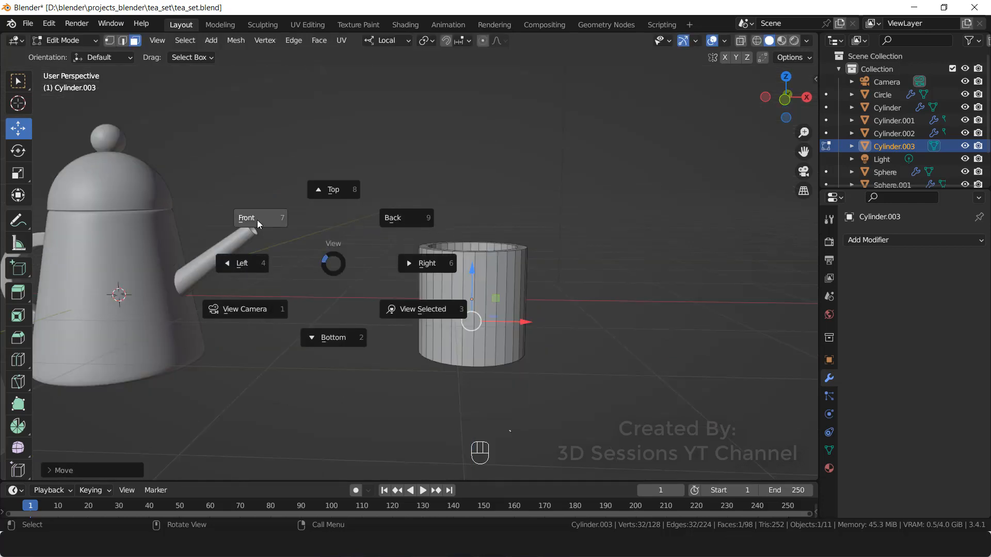
left_click(257, 219)
key("alt+z")
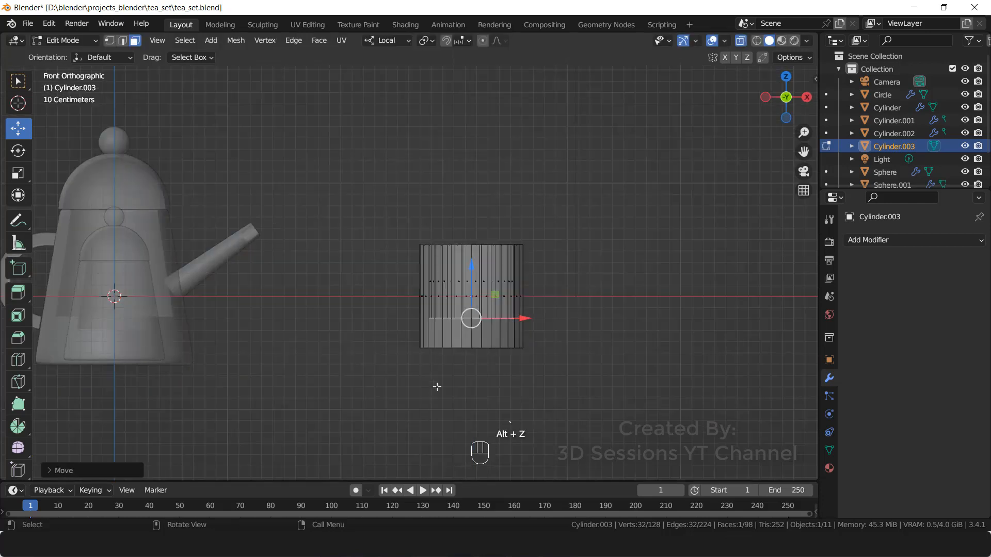
key("1")
left_click_drag(322, 331, 633, 406)
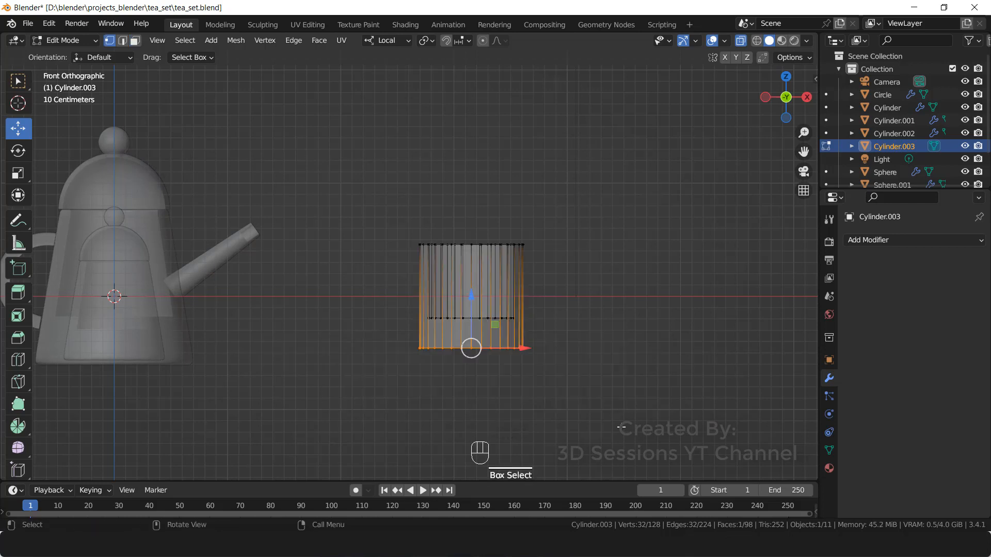
key("s")
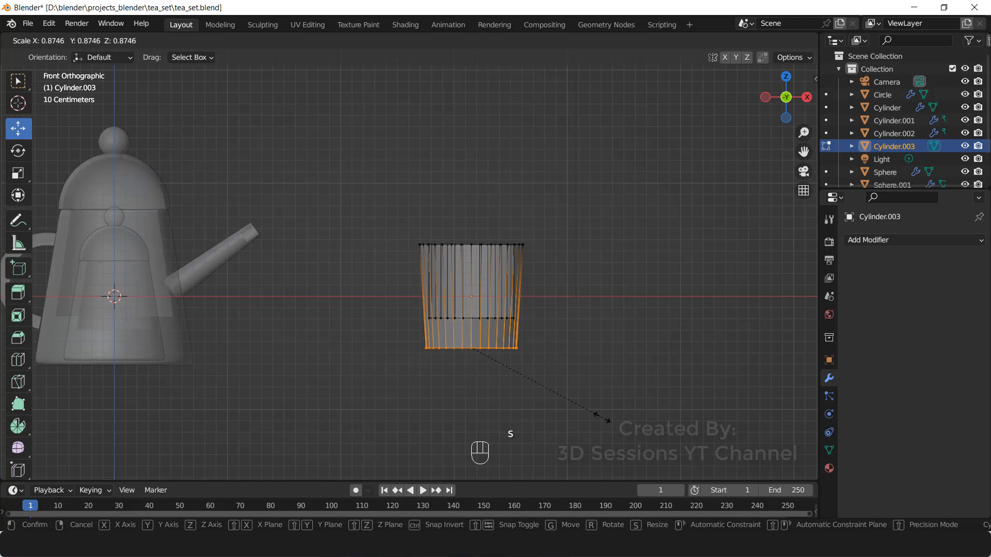
left_click(602, 417)
- Lower the cup's inner floor vertices closer to the base, keep them within the tapered wall, and return to Object Mode
key("alt+z")
key("alt+z")
left_click_drag(350, 279, 551, 324)
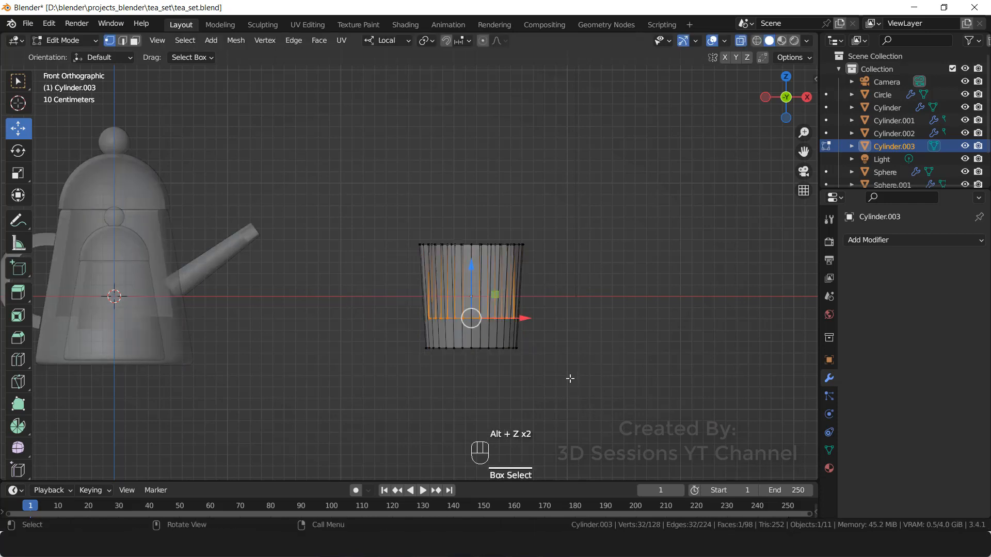
left_click_drag(471, 270, 471, 285)
left_click(593, 311)
key("alt+z")
middle_click_drag(467, 346, 506, 373)
key("Tab")
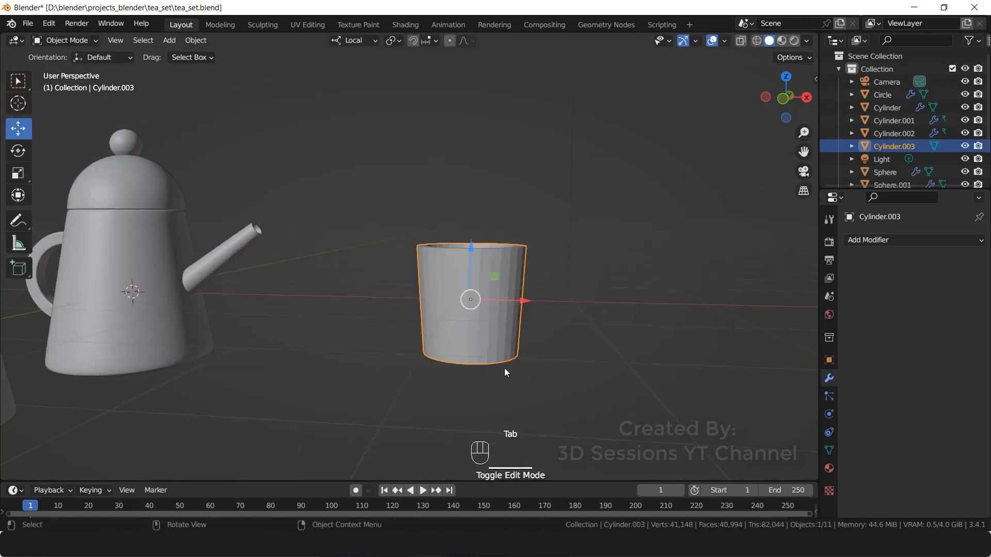
- Add a Subdivision Surface modifier to the cup with 2 viewport levels
left_click(880, 242)
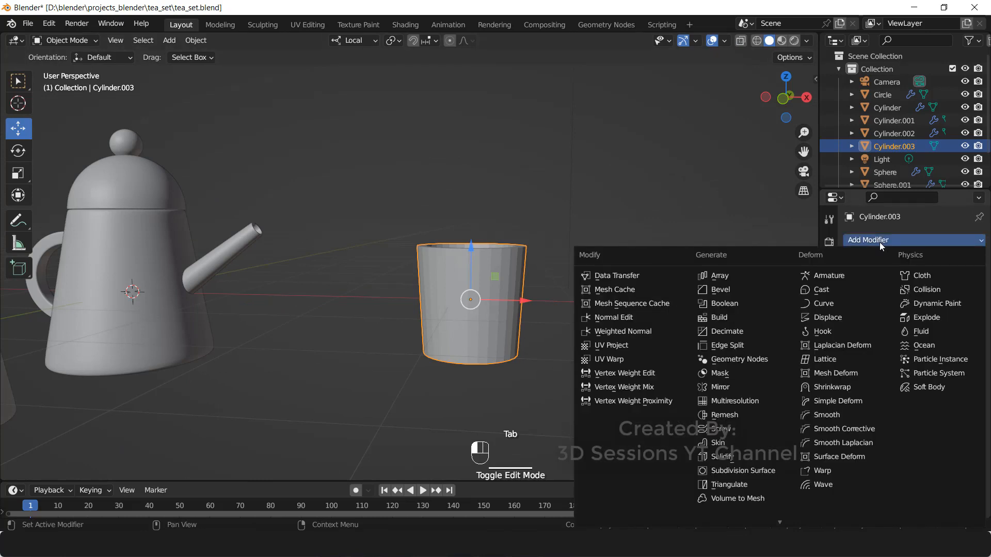
left_click(775, 472)
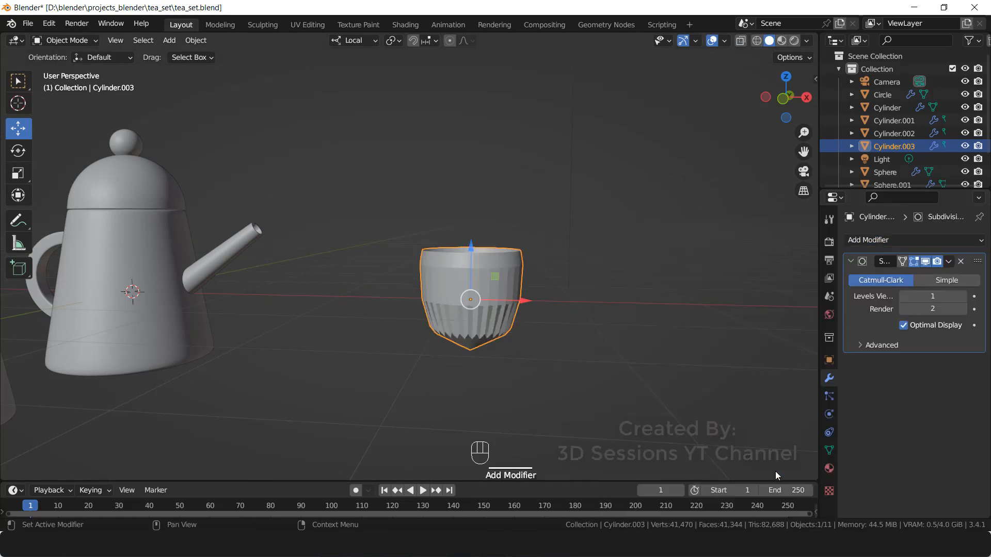
left_click(964, 296)
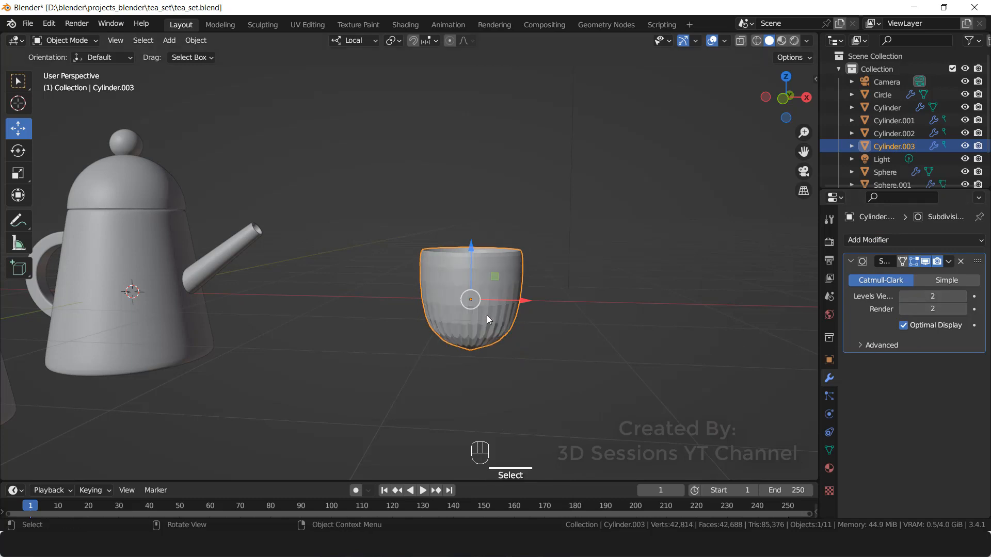
- Add two loop cuts around the cup's outer wall, one near the base and one just below the rim
key("Tab")
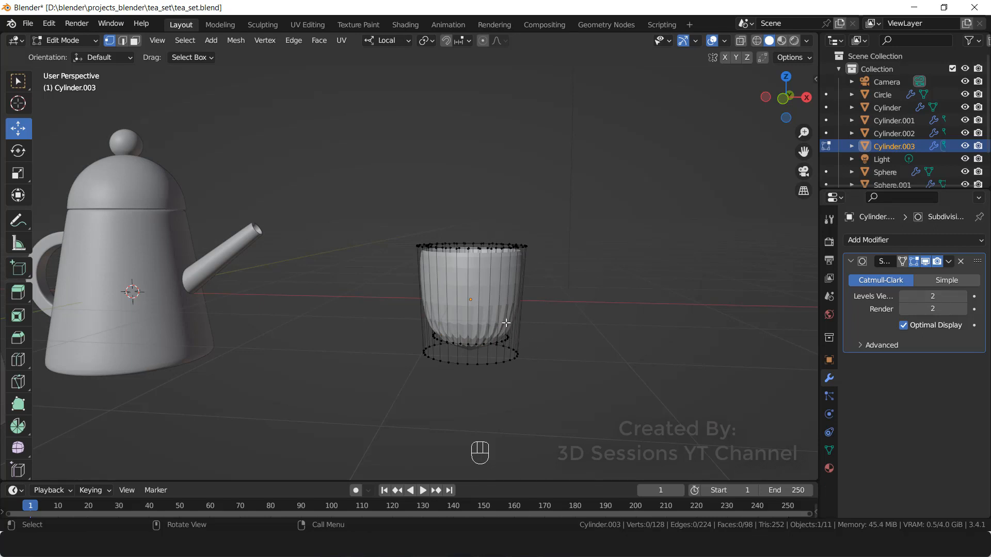
key("ctrl+r")
left_click(507, 325)
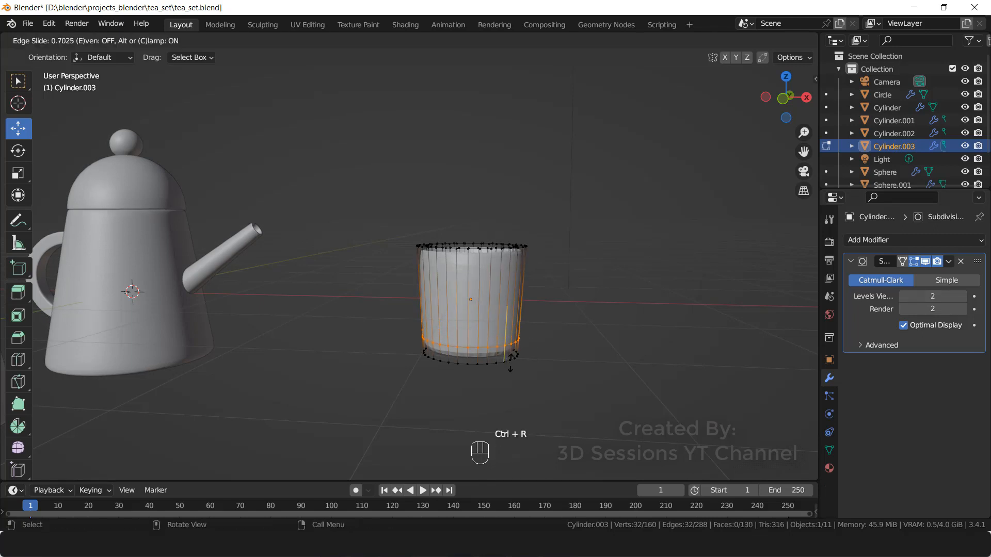
left_click(511, 358)
key("ctrl+r")
left_click(518, 298)
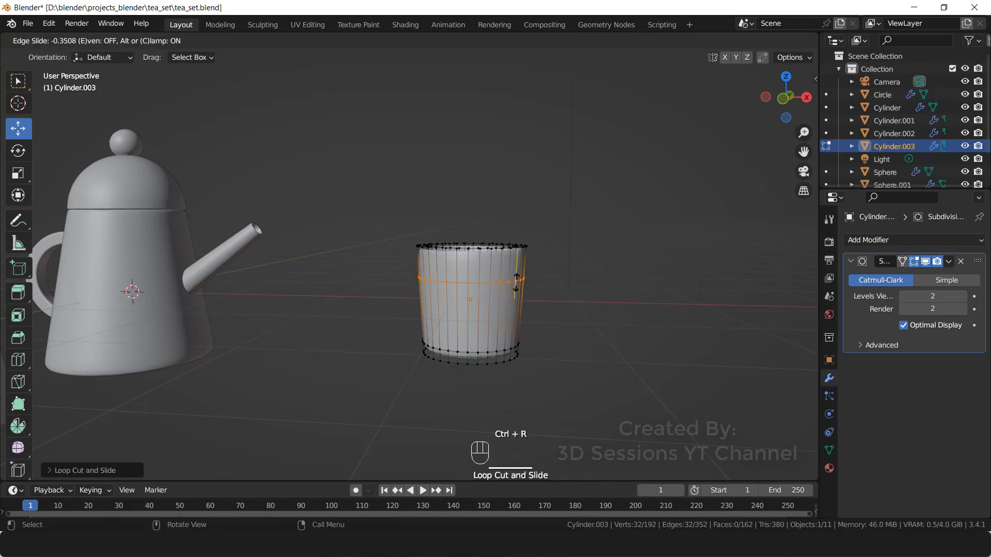
left_click(519, 259)
- Add a loop cut around the cup's inner wall close to the inner floor
middle_click_drag(418, 323, 414, 370)
scroll(485, 352, "up", 2)
middle_click_drag(485, 353, 503, 260)
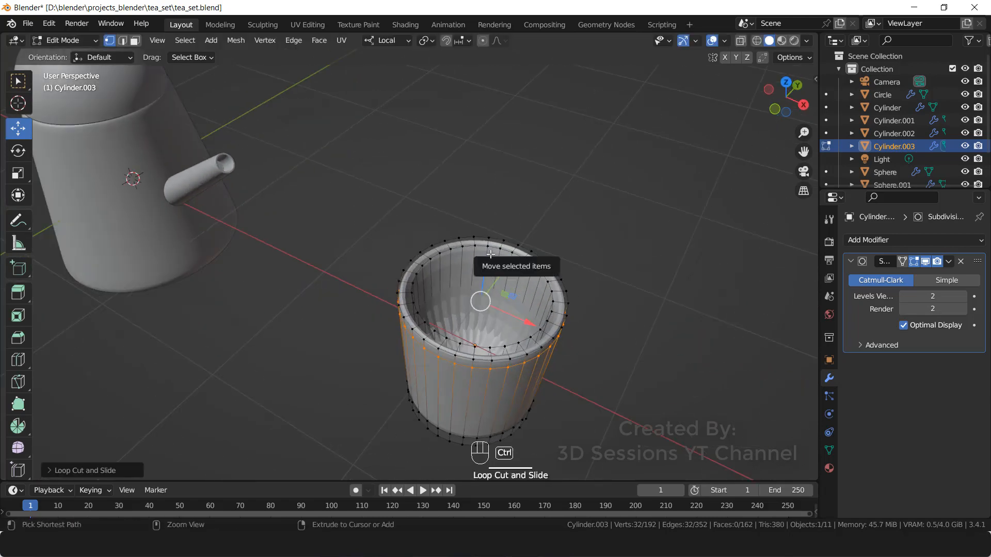
key("ctrl+r")
left_click(490, 289)
left_click(490, 288)
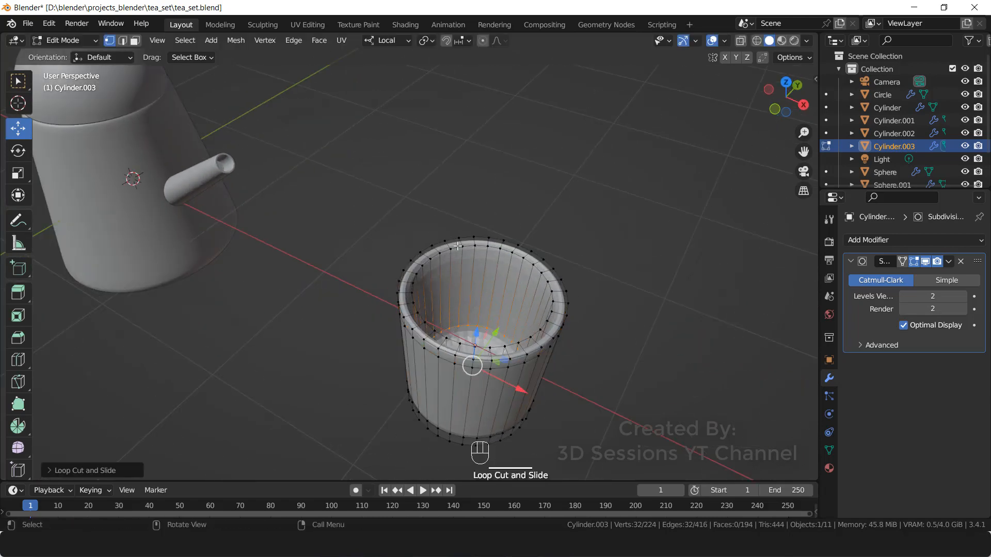
- Add supporting loop cuts on the inner wall just below the rim and around the rim's top surface
scroll(480, 320, "up", 4)
key("ctrl+r")
left_click(447, 241)
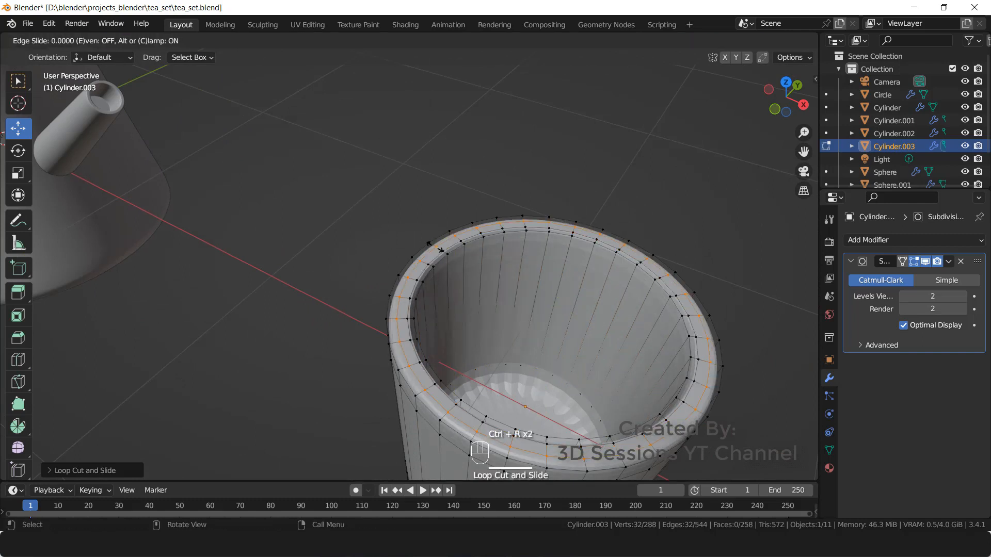
left_click(508, 387)
- Hide the subdivision in the viewport and inset the cup's inner floor face by about 0.12 m
key("3")
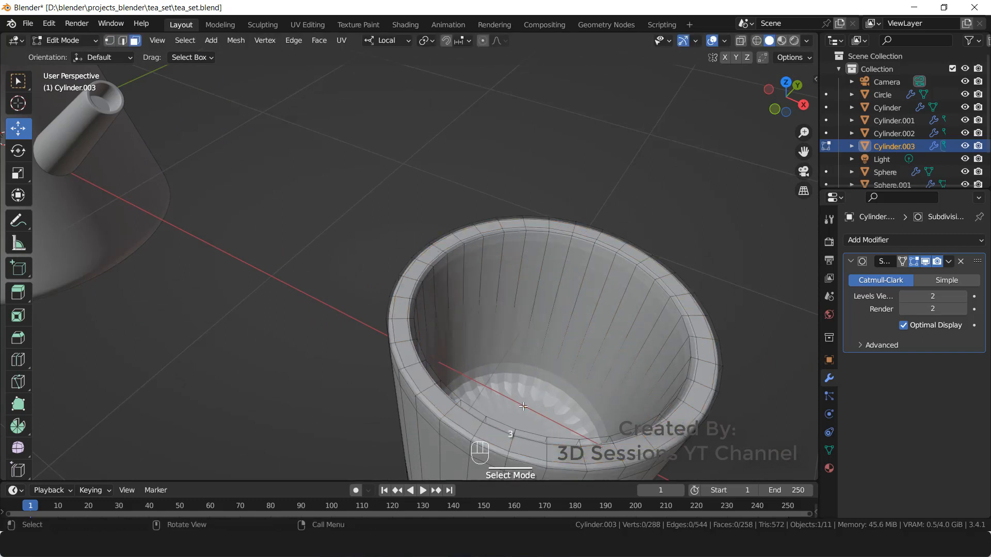
left_click(523, 407)
middle_click_drag(524, 406, 483, 354)
left_click(925, 262)
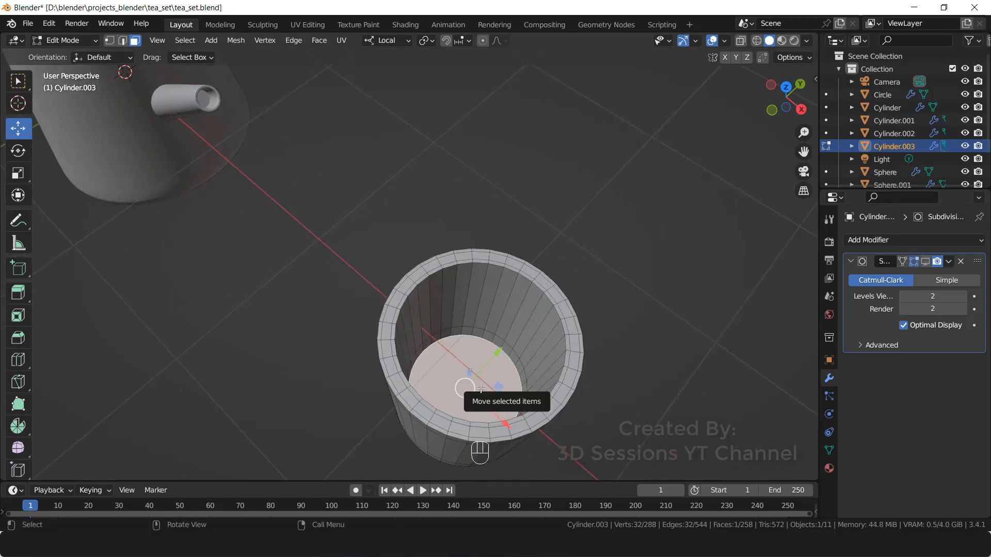
key("i")
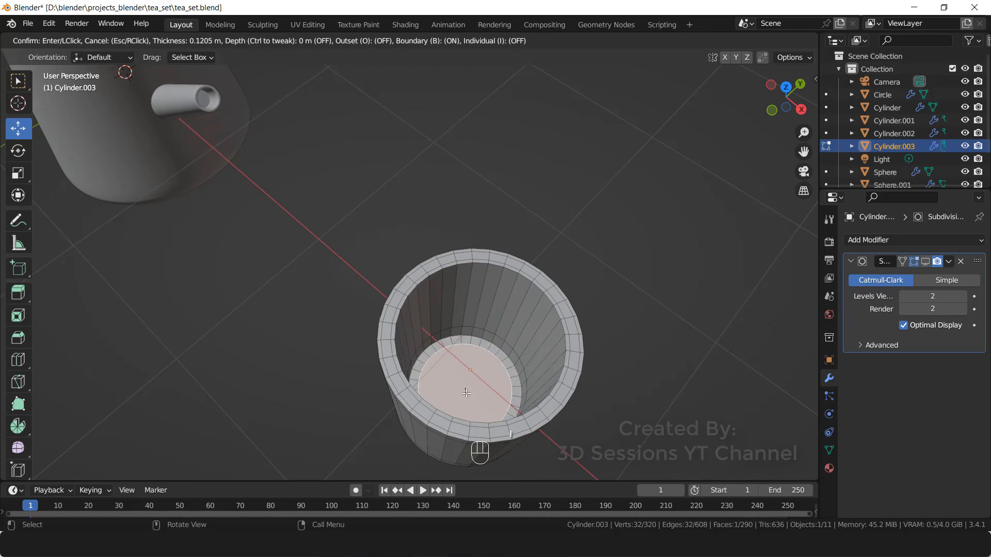
left_click(466, 394)
- Return to Object Mode, turn the subdivision's viewport display back on, and deselect the cup
key("Tab")
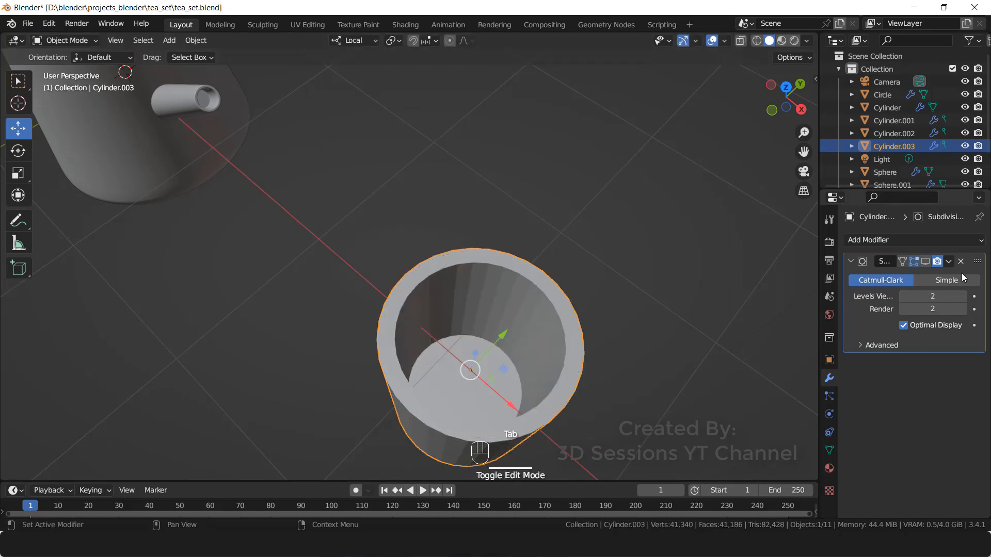
left_click(924, 263)
left_click(614, 373)
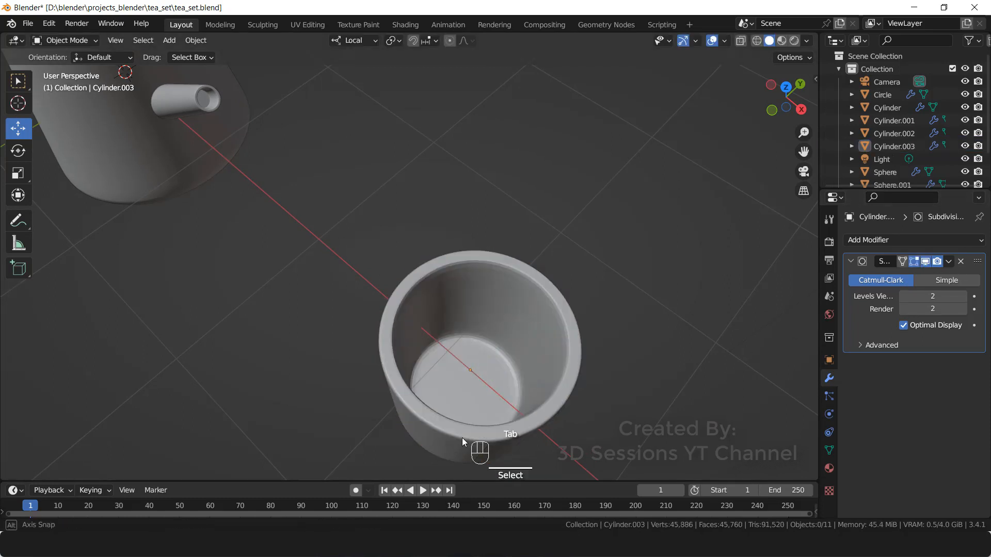
- Inset the cup's underside face by about 0.15 m and leave Edit Mode
middle_click_drag(614, 373, 486, 354)
key("Tab")
left_click(516, 348)
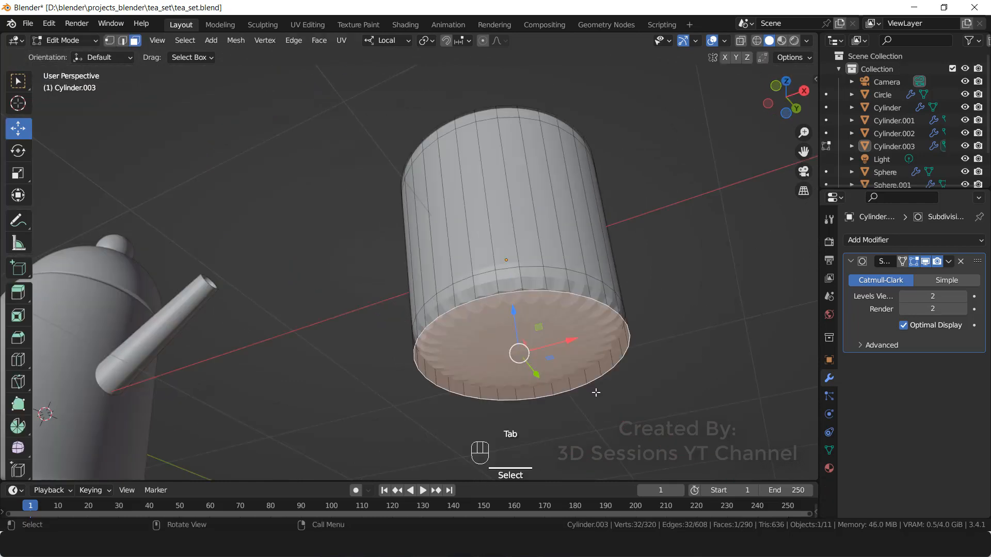
key("i")
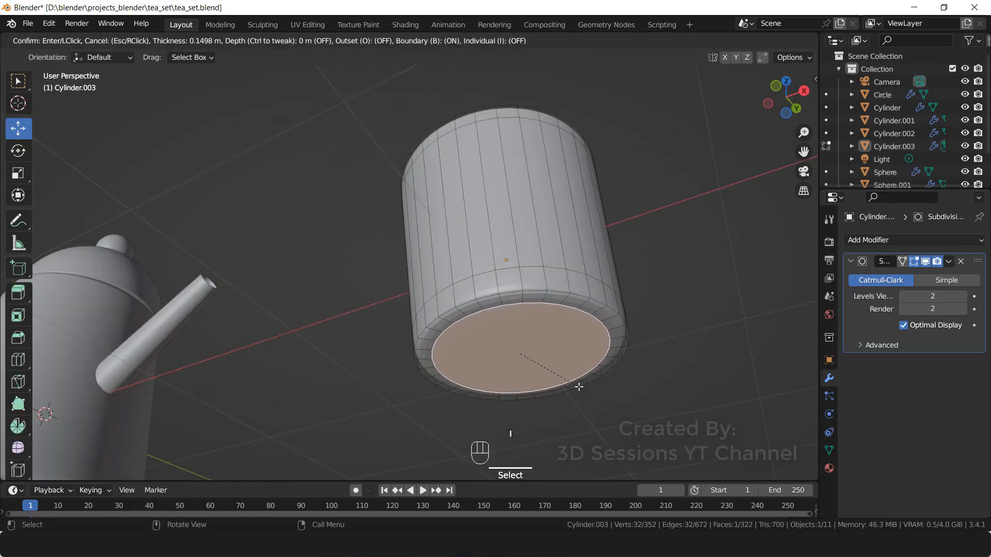
left_click(579, 387)
key("Tab")
- Scale only the cup's lowest base vertices to about 0.84 in see-through front view, rounding the bottom edge, and leave Edit Mode
scroll(335, 314, "down", 1)
middle_click_drag(330, 315, 279, 330)
key("grave")
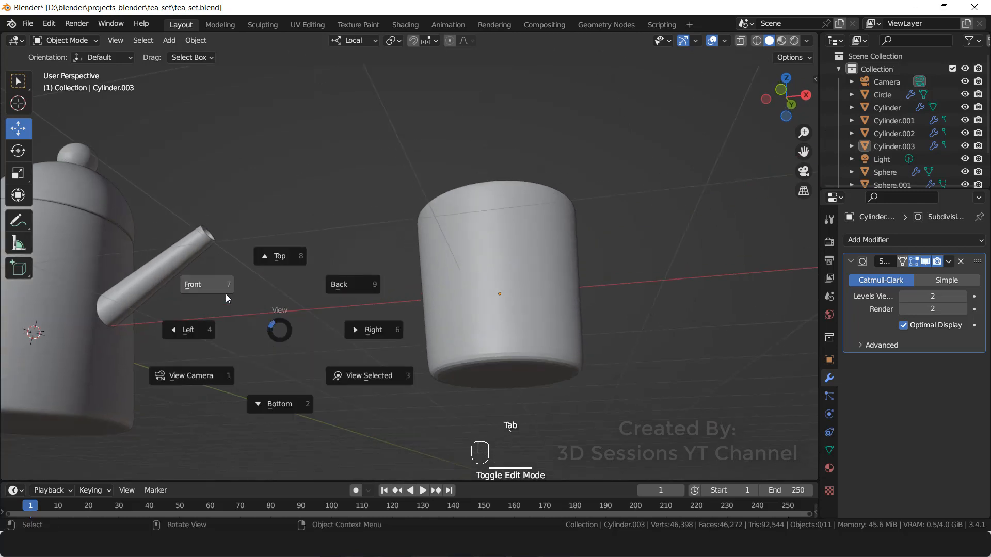
left_click(225, 296)
key("Tab")
left_click(542, 420)
key("alt+z")
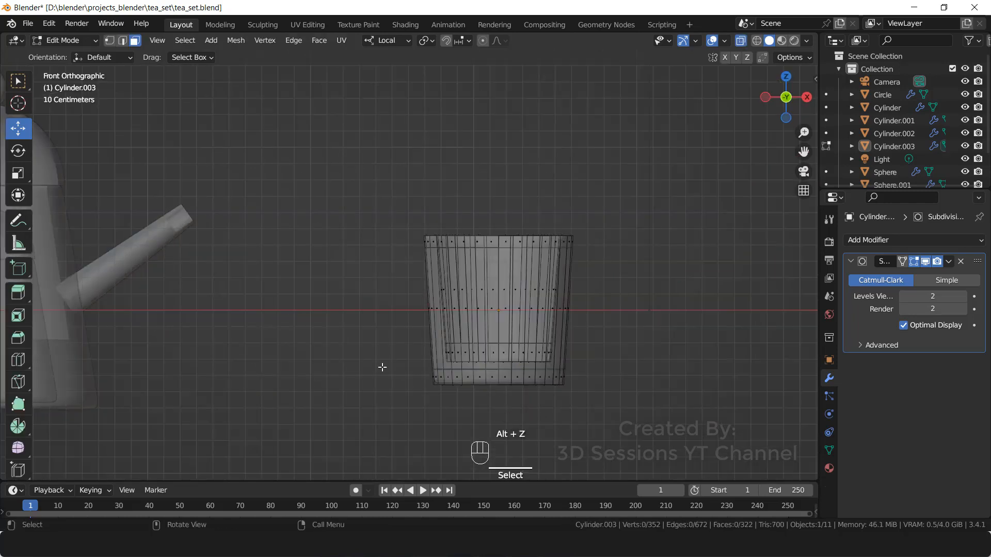
key("1")
left_click_drag(382, 367, 585, 441)
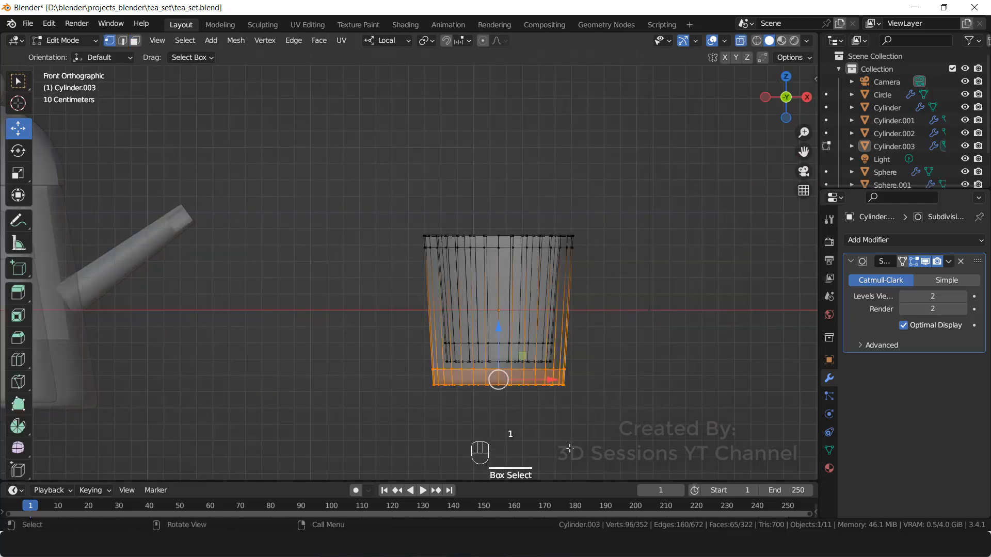
key("ctrl+z")
key("s")
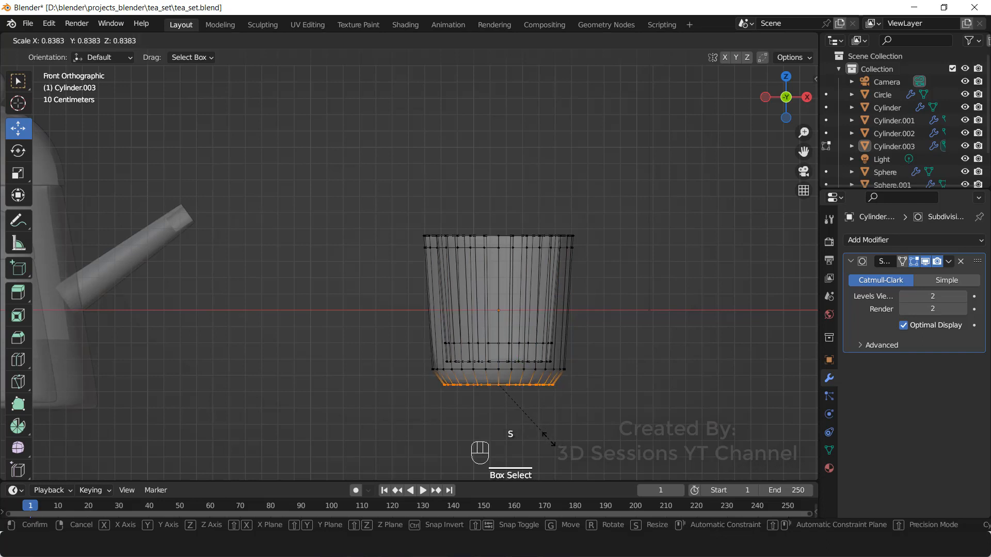
left_click(548, 438)
key("alt+z")
left_click(581, 423)
key("Tab")
middle_click_drag(582, 422, 364, 379)
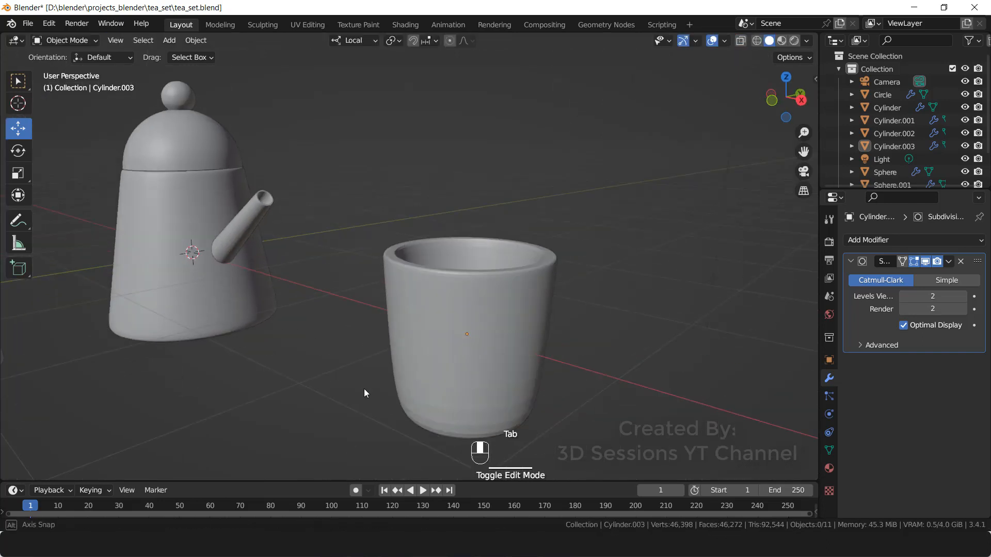
- Apply smooth shading to the cup, deselect it, and save the file
left_click(465, 320)
right_click(465, 320)
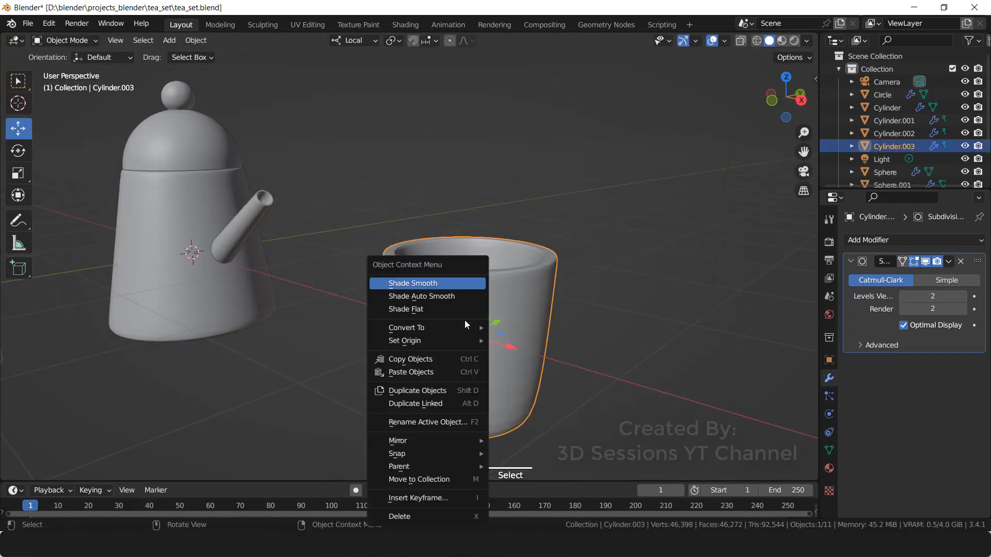
left_click(448, 287)
left_click(426, 420)
middle_click_drag(426, 420, 154, 278)
key("ctrl+s")
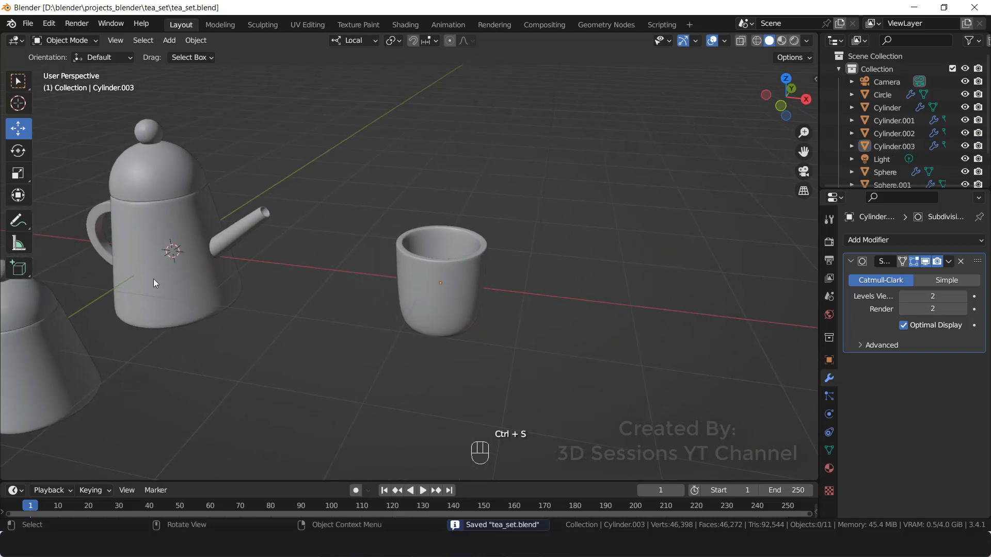
- Duplicate the teapot's handle and place the copy beside the cup's spout-facing side in front view
scroll(196, 291, "down", 2)
middle_click_drag(488, 317, 599, 295)
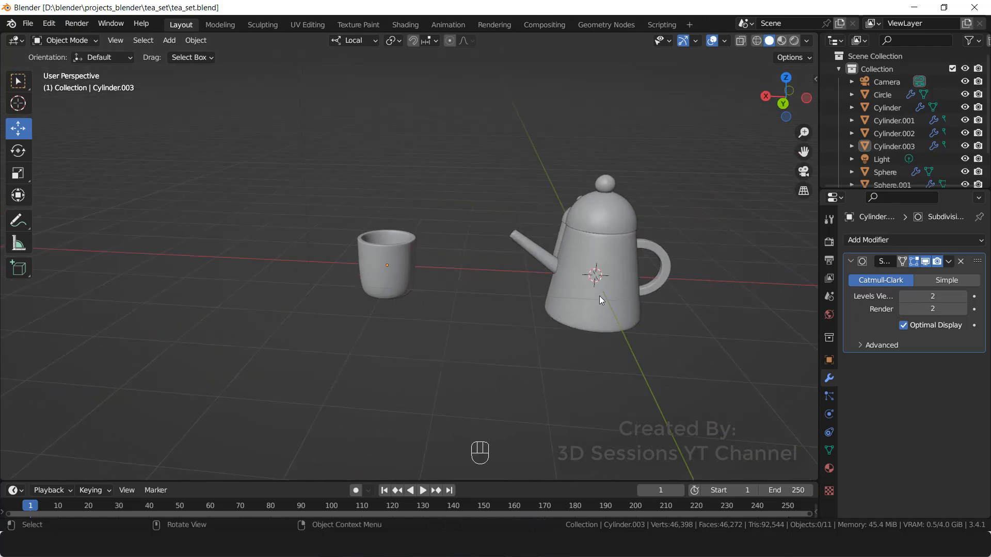
left_click(661, 257)
key("shift+d")
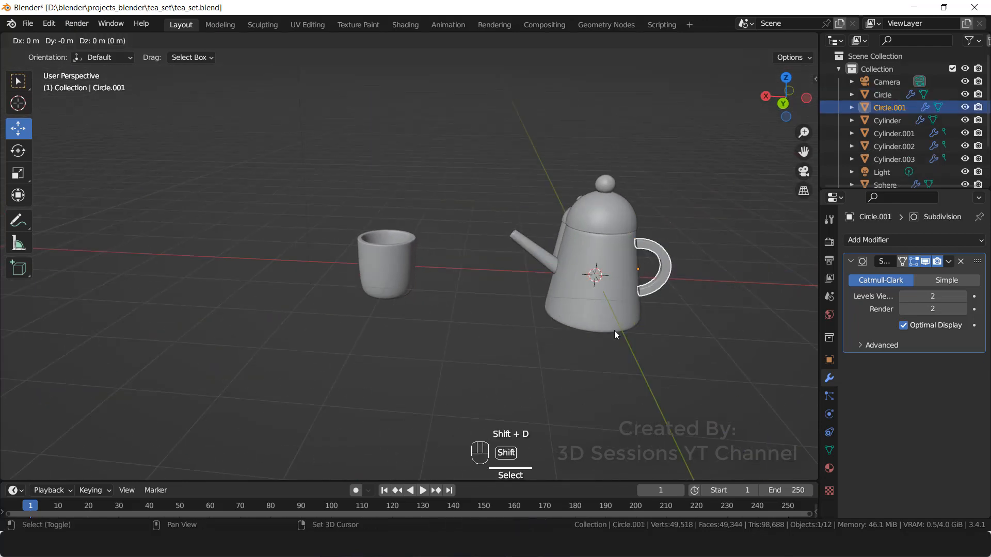
right_click(626, 332)
left_click_drag(590, 280, 395, 302)
key("grave")
left_click(175, 212)
key("g")
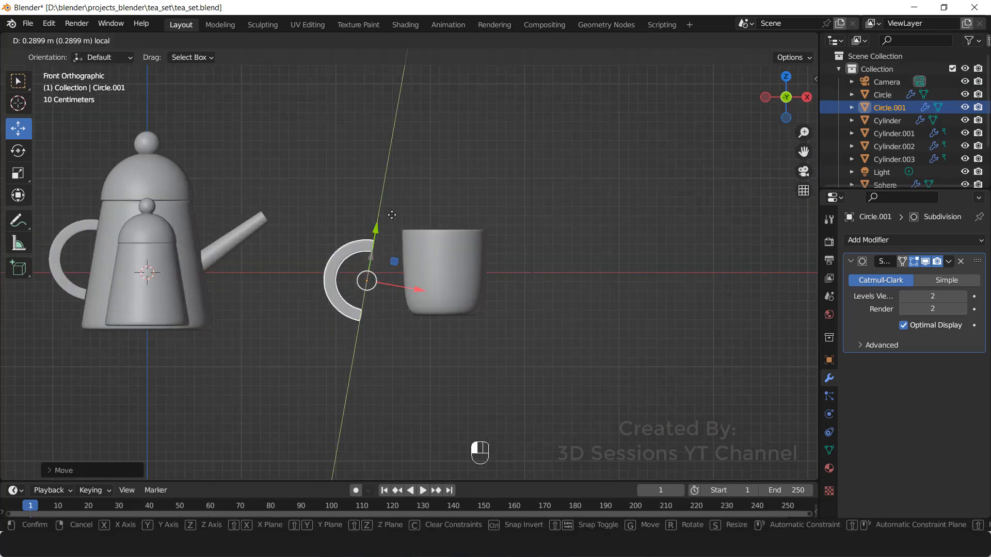
left_click(408, 339)
- Scale the copied handle to about half its size, slide it against the cup, and rotate it roughly upright
key("s")
left_click(408, 293)
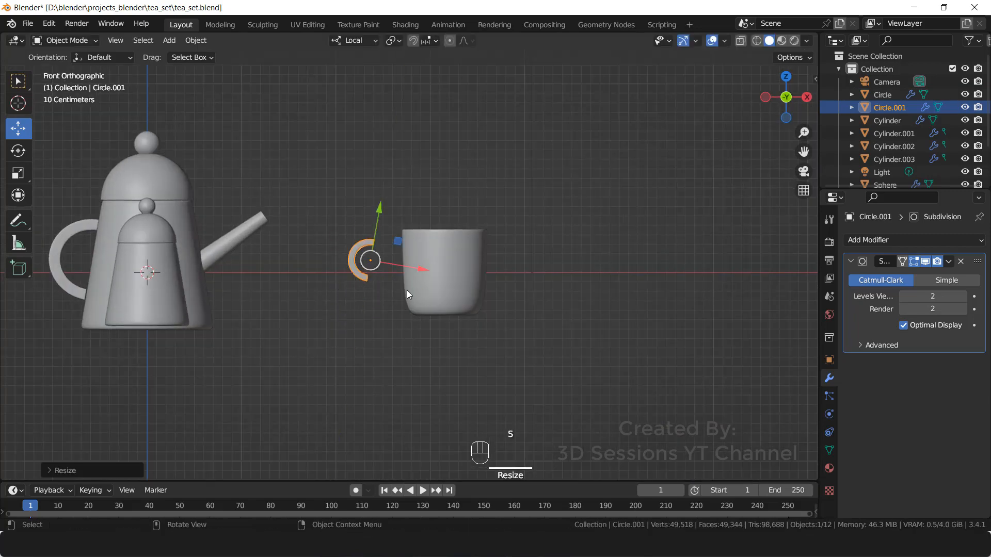
left_click_drag(415, 267, 444, 268)
key("shift+space")
key("r")
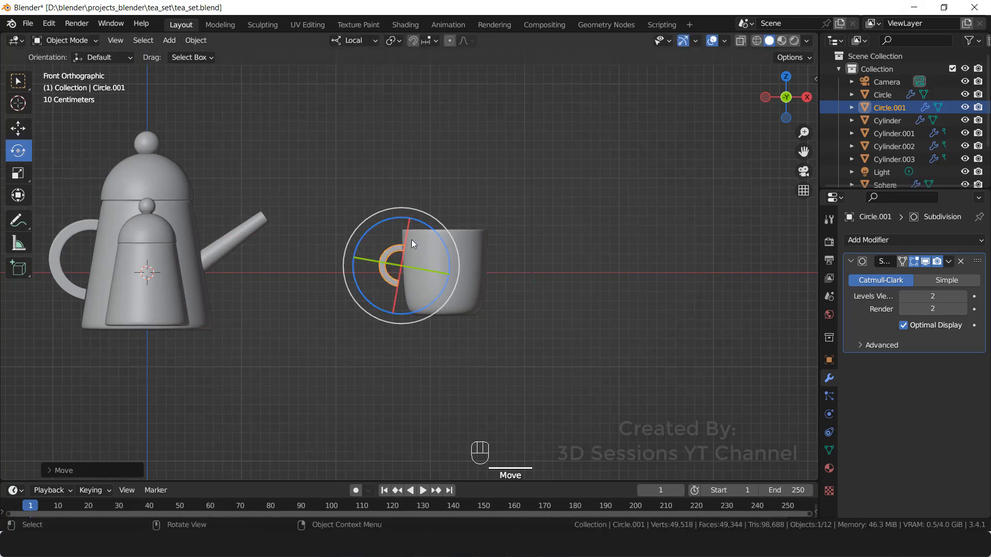
left_click_drag(395, 216, 369, 234)
- Enlarge the cup handle slightly, shift it further into the cup wall, and fine-tune its tilt to follow the wall
scroll(295, 306, "up", 3)
left_click(17, 130)
key("shift+space")
key("r")
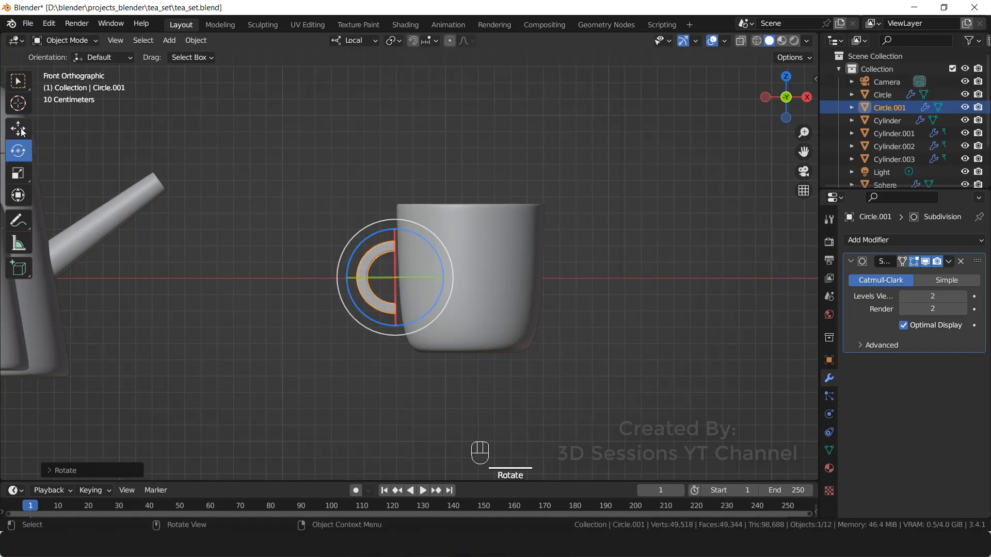
left_click(21, 130)
key("s")
left_click(481, 370)
left_click_drag(441, 274, 450, 274)
key("shift+space")
key("r")
left_click_drag(379, 236, 382, 236)
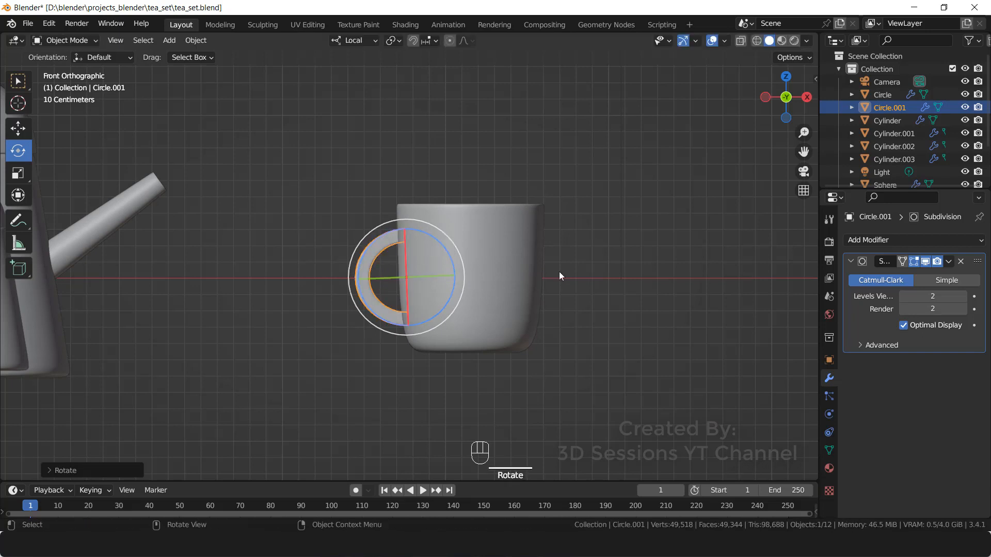
- Widen the cup handle by scaling it to about 1.34 along its local Z axis
left_click(447, 368)
middle_click_drag(447, 367, 412, 274)
left_click(412, 275)
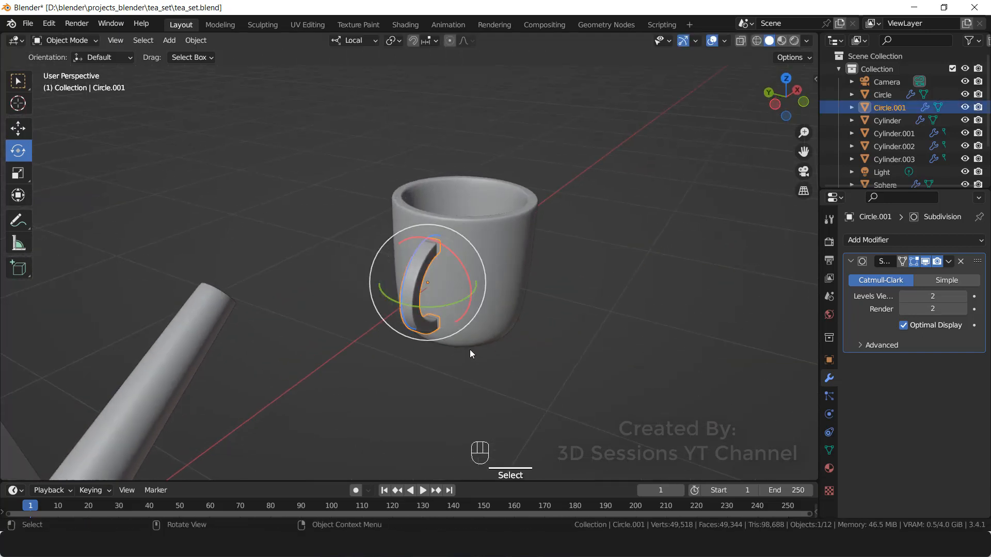
left_click(18, 129)
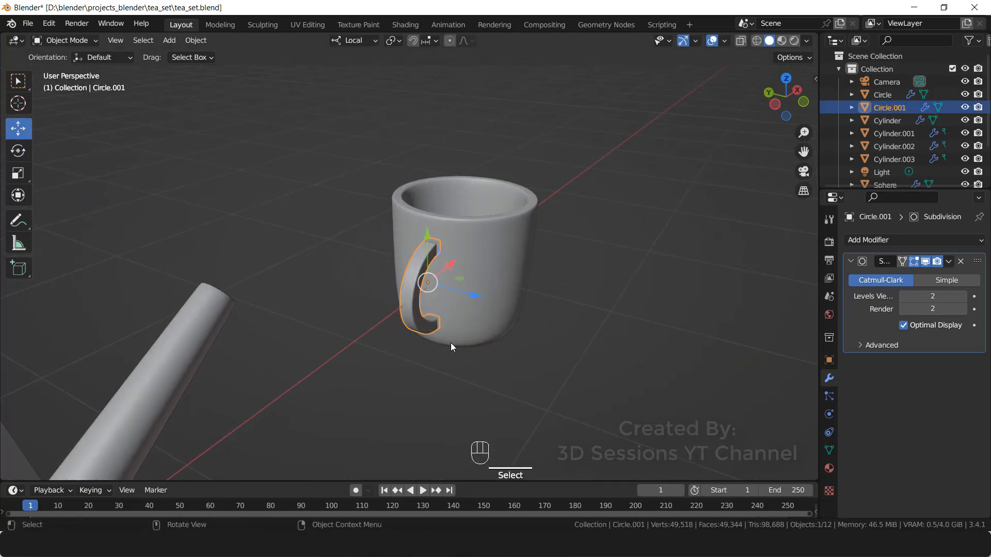
key("s")
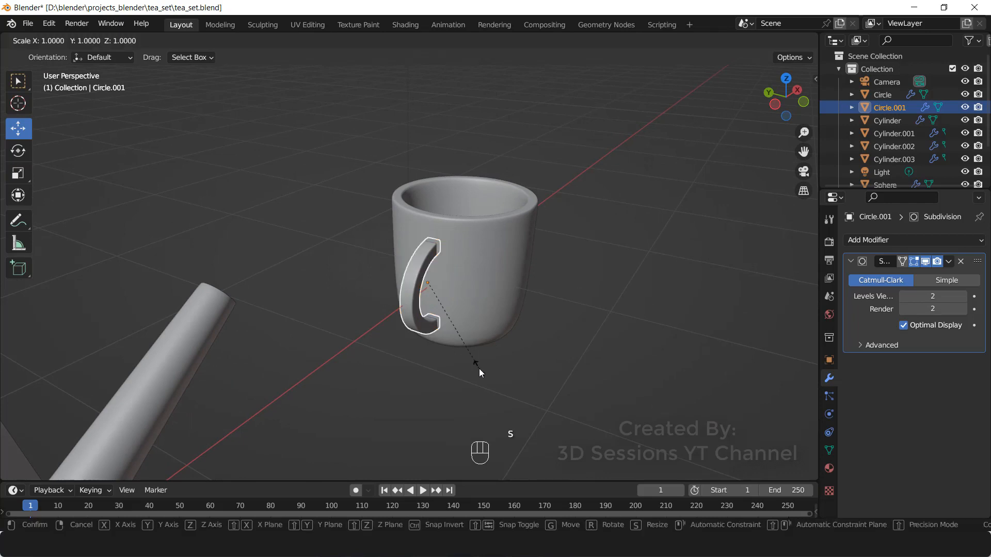
key("z")
key("z")
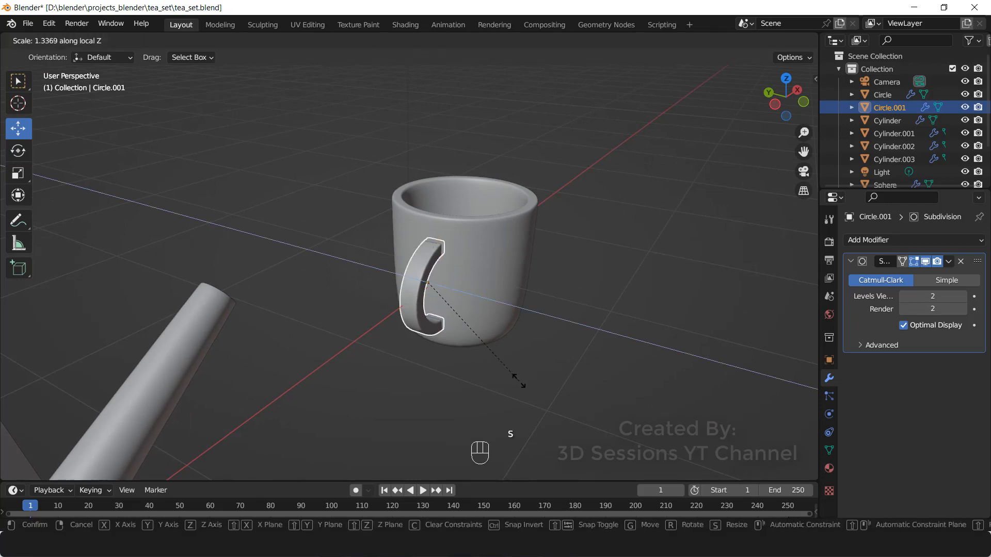
left_click(519, 381)
- Join the handle with the cup into one object, keeping the cup as the active object, and deselect it
left_click(449, 325)
middle_click_drag(482, 401, 361, 411)
left_click(360, 413)
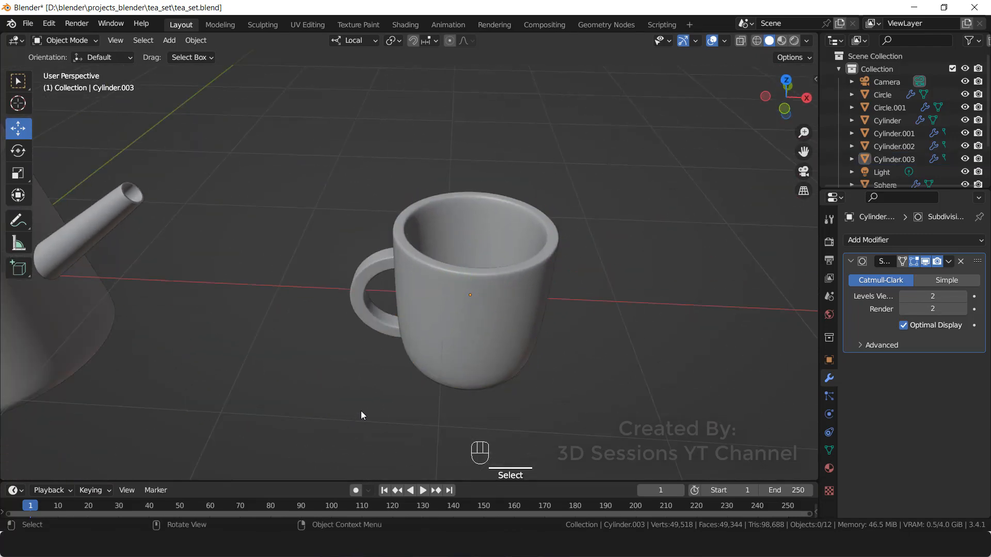
left_click(359, 291)
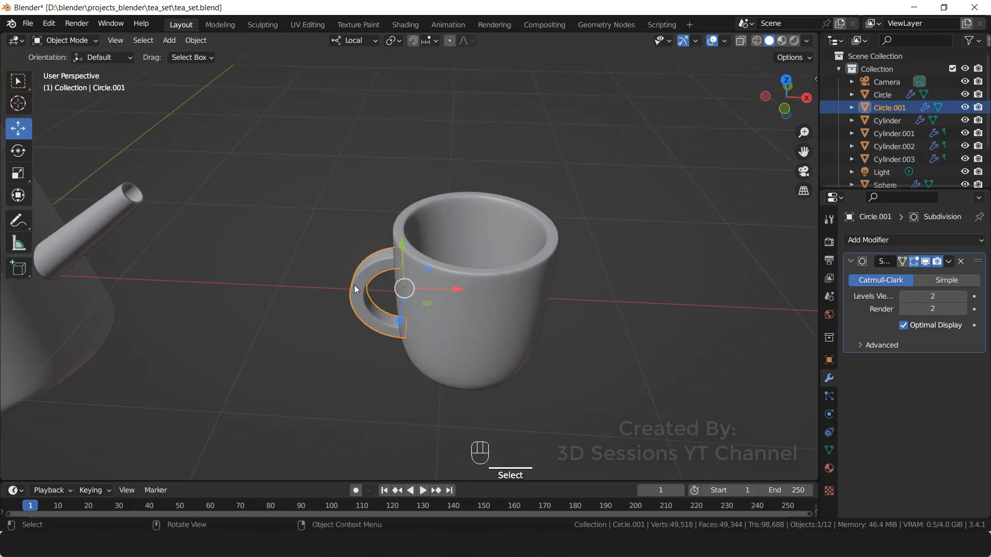
left_click(487, 302, "shift")
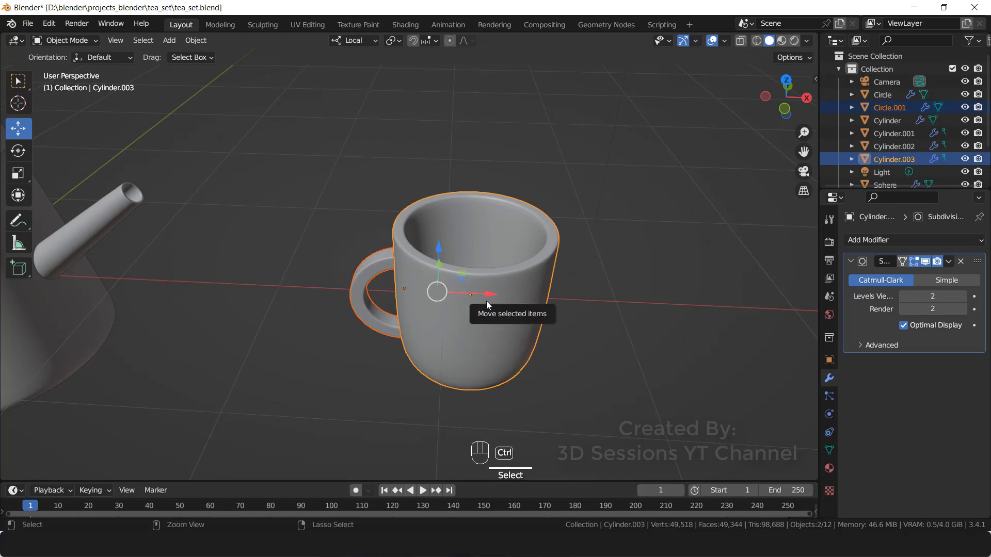
key("ctrl+j")
left_click(600, 329)
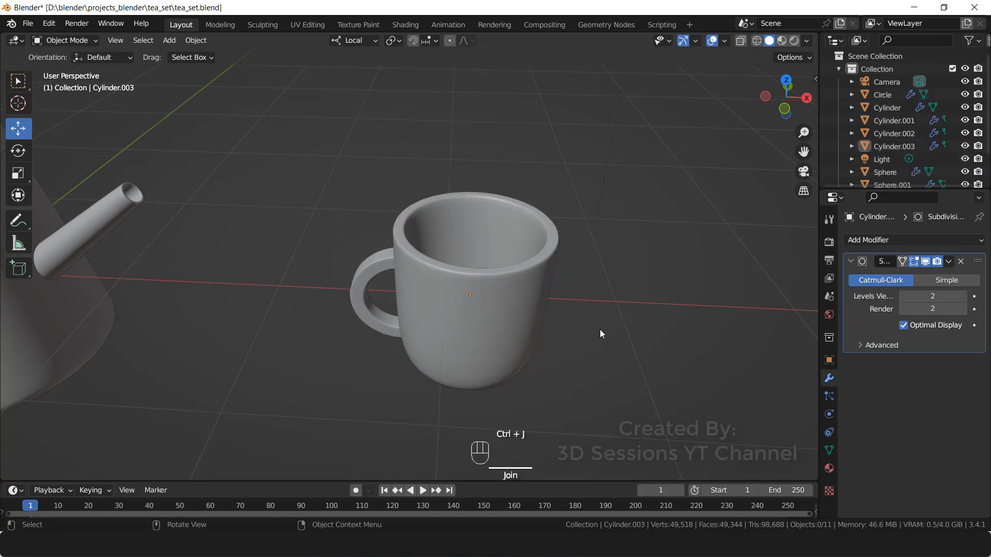
- Save the file with the finished handled cup and leave the cup deselected
left_click(519, 327)
middle_click_drag(519, 326, 429, 352)
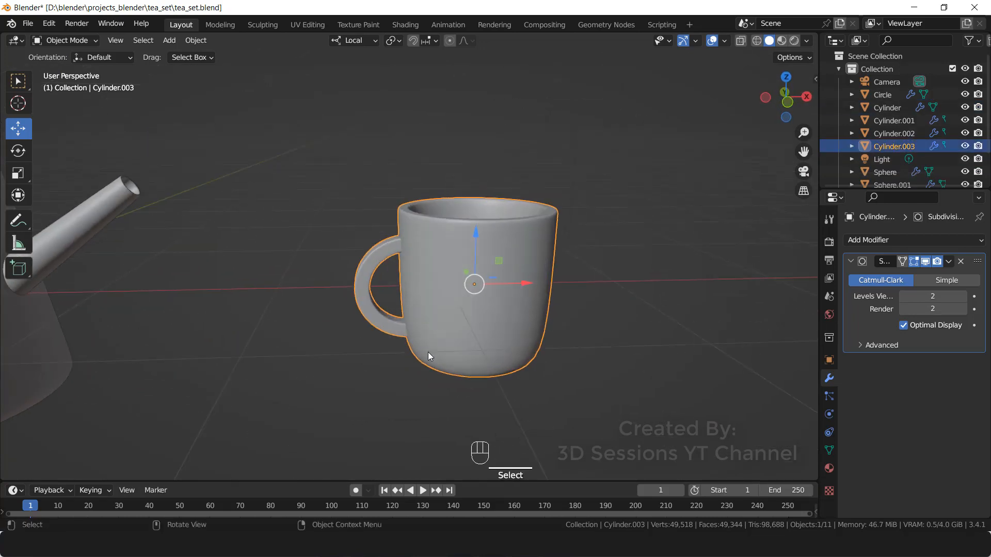
key("ctrl+s")
scroll(482, 294, "down", 3)
left_click(596, 352)
middle_click_drag(595, 352, 580, 392)
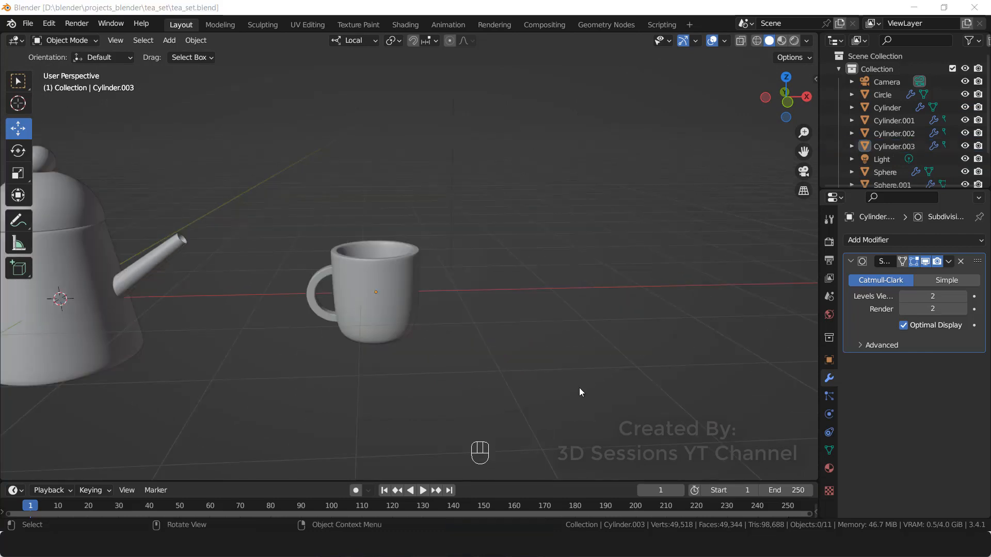
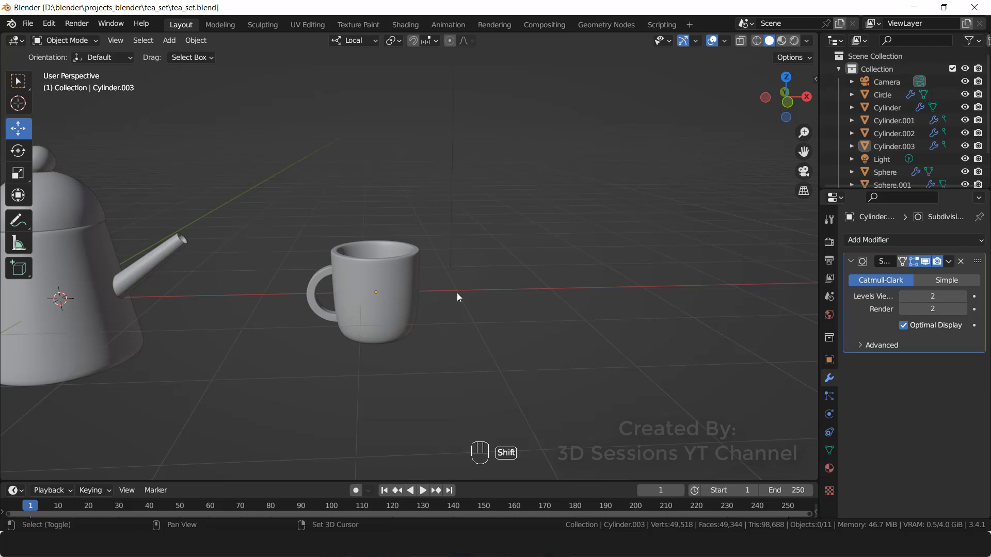
- Add a cylinder mesh and move it in front view to the side of the cup opposite its handle
key("shift+a")
mouse_move(468, 271)
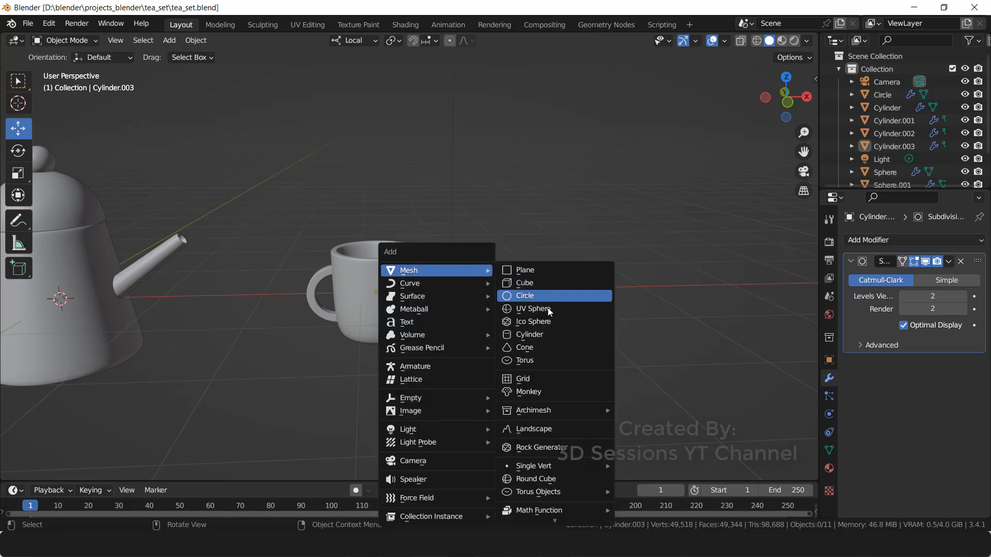
left_click(552, 335)
key("grave")
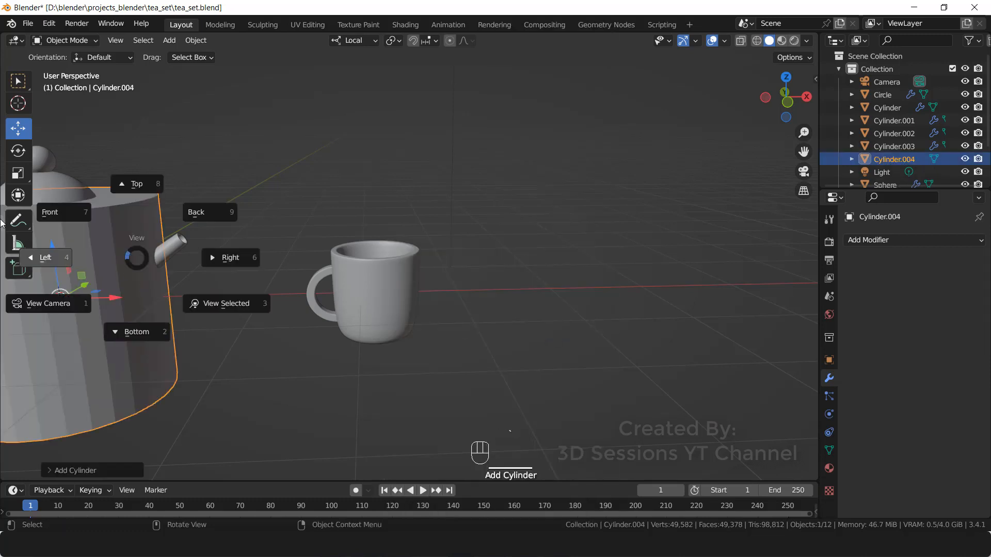
left_click(79, 212)
key("g")
left_click(559, 410)
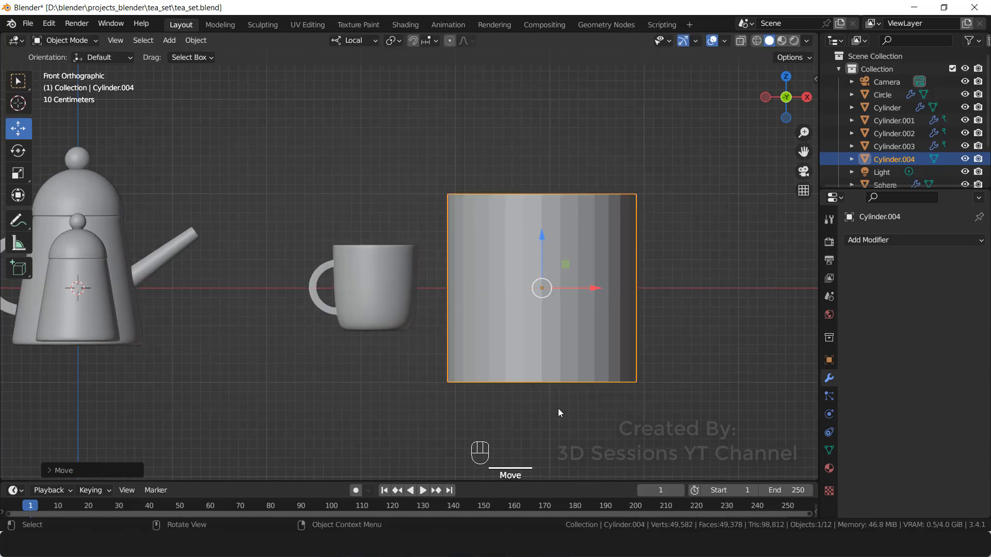
- Flatten the new cylinder into a thin disc along its local Z axis, and scale it uniformly to about 0.5
key("s")
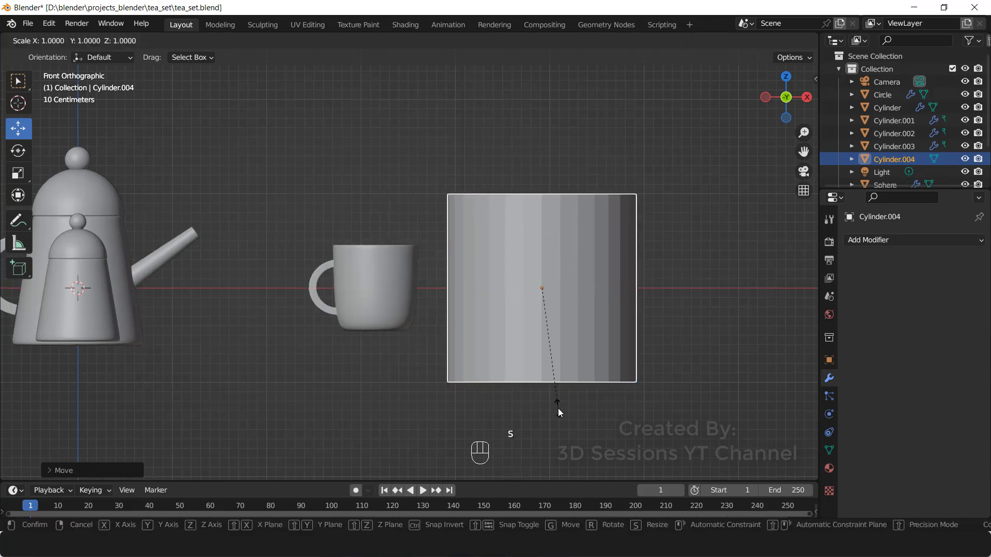
key("z")
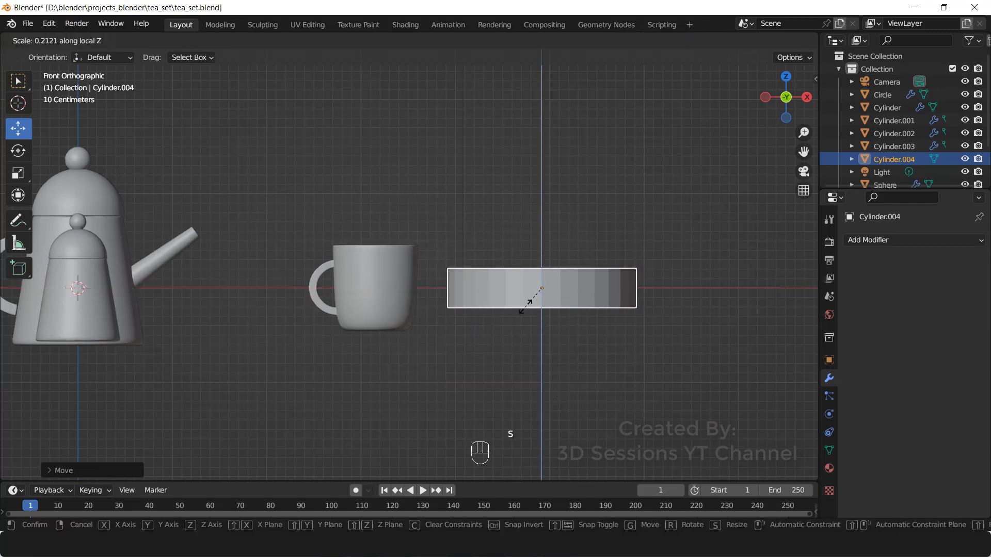
left_click(536, 311)
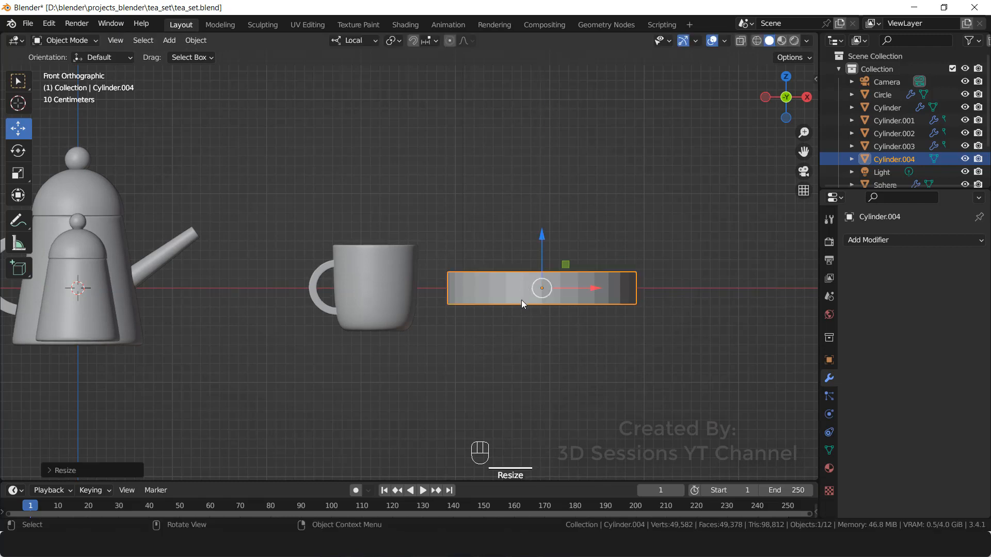
middle_click_drag(522, 300, 524, 349)
key("s")
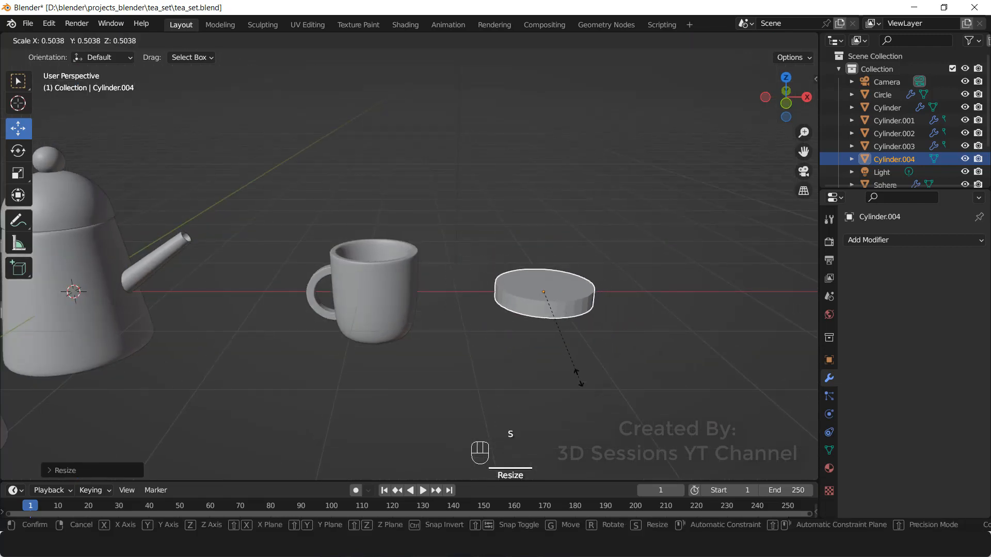
left_click(577, 376)
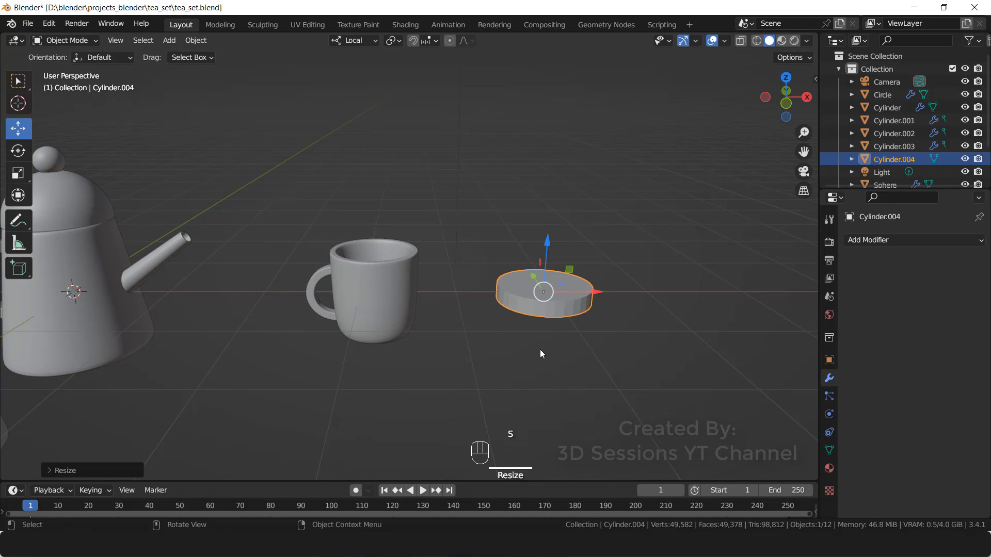
- Inset the disc's upper face in Edit Mode to form a narrow rim
middle_click_drag(541, 354, 395, 371, "shift")
key("Tab")
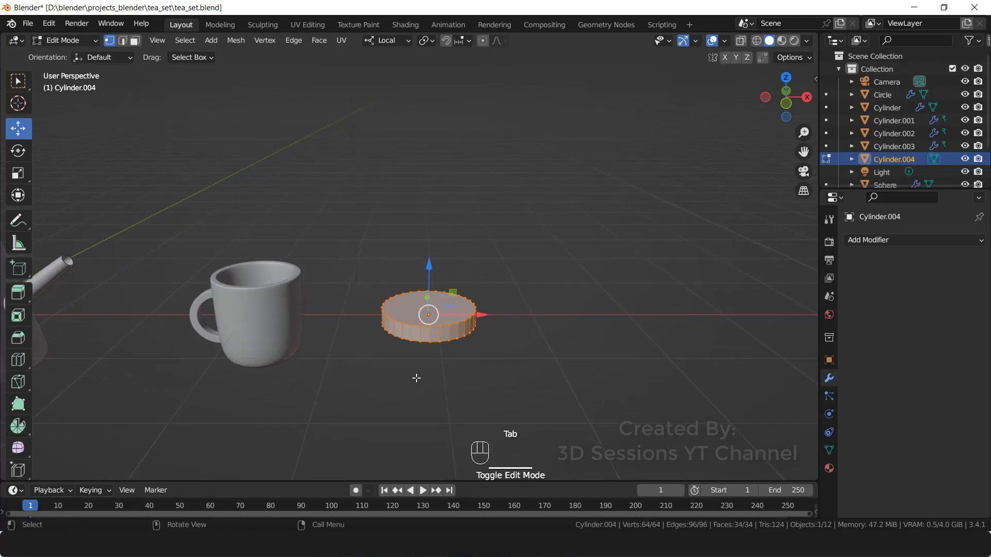
key("3")
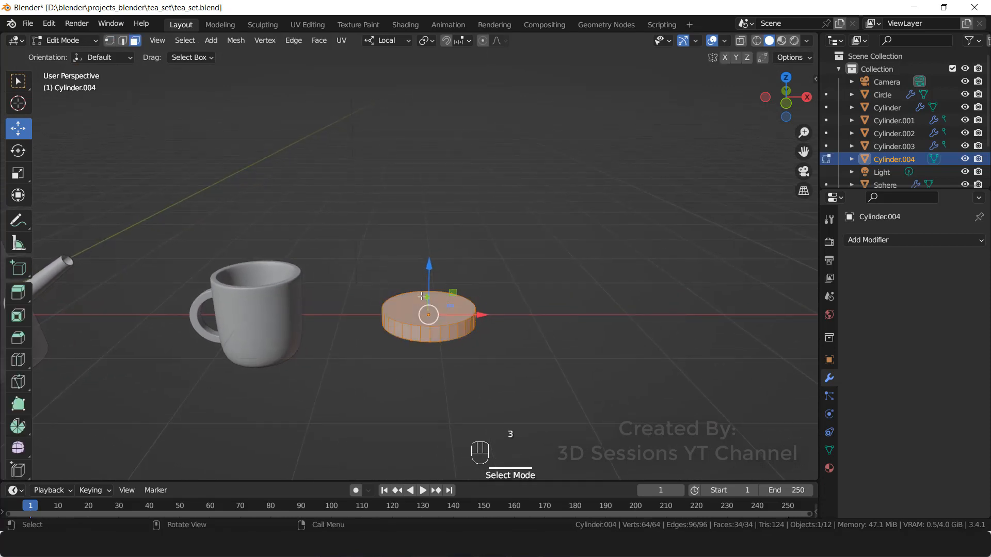
left_click(411, 313)
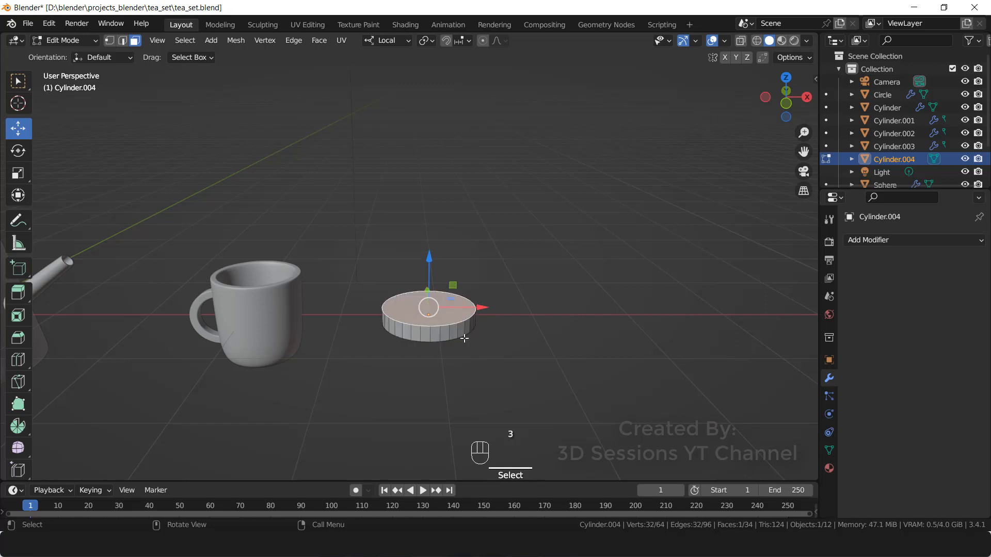
middle_click_drag(465, 339, 450, 356)
scroll(510, 360, "up", 2)
key("i")
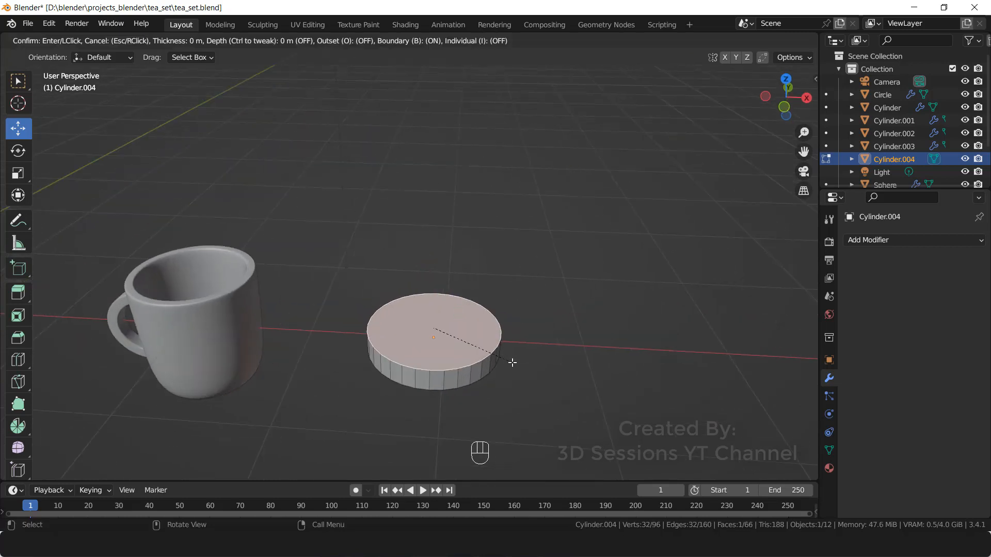
left_click(504, 354)
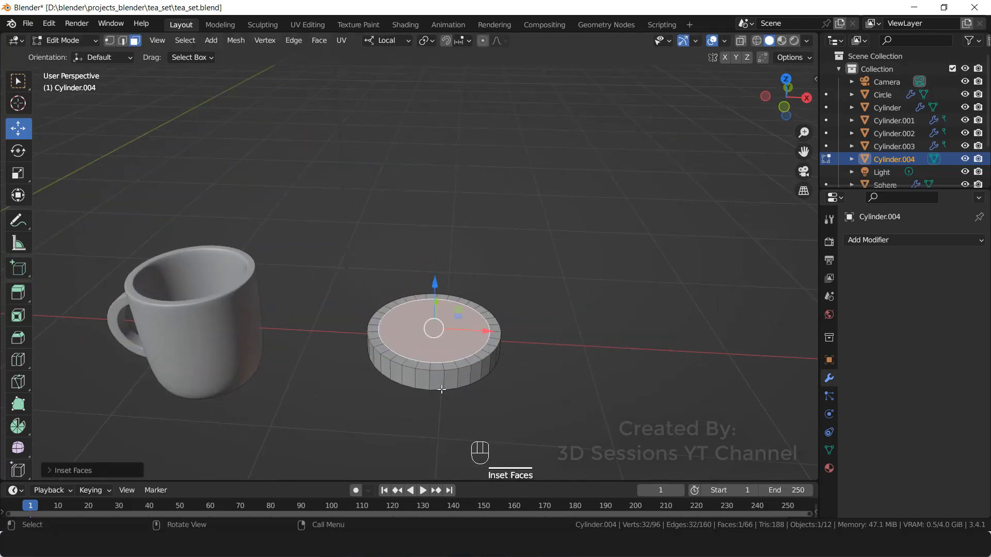
- Extrude the disc's inset face about 0.083 m downward to hollow it, and return to Object Mode
key("e")
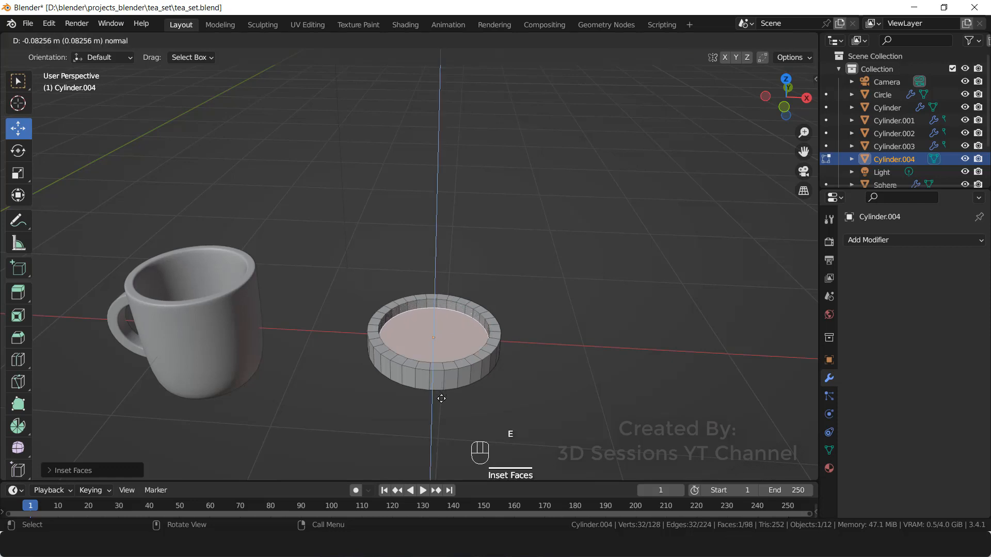
left_click(441, 399)
key("Tab")
middle_click_drag(441, 400, 446, 324)
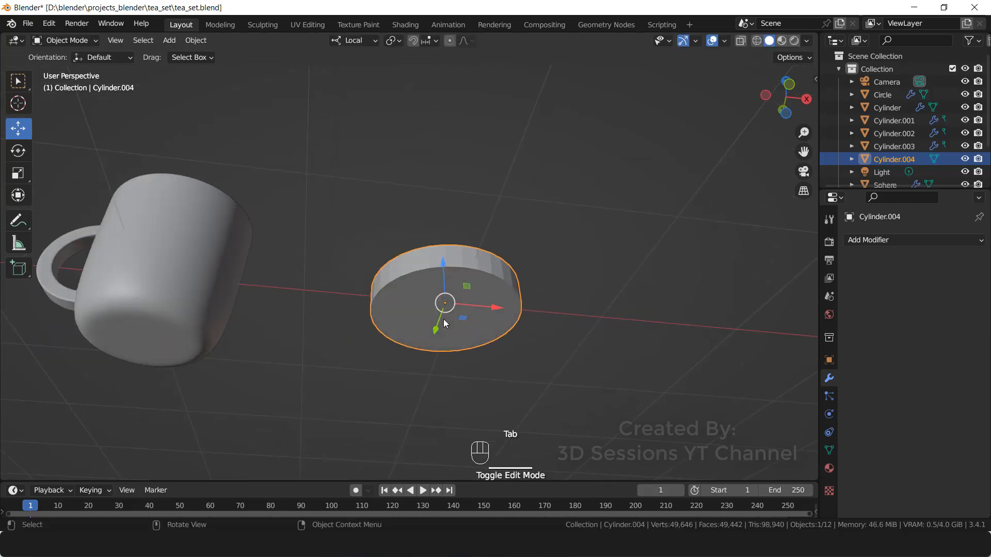
- Inset the disc's underside face slightly in Edit Mode to form a narrow border, and return to Object Mode
key("Tab")
key("3")
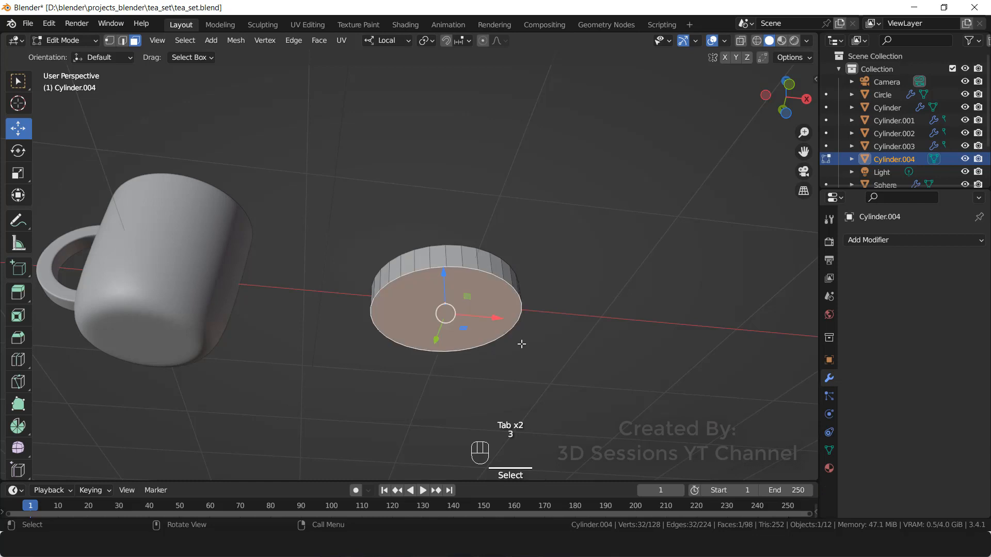
key("i")
left_click(551, 365)
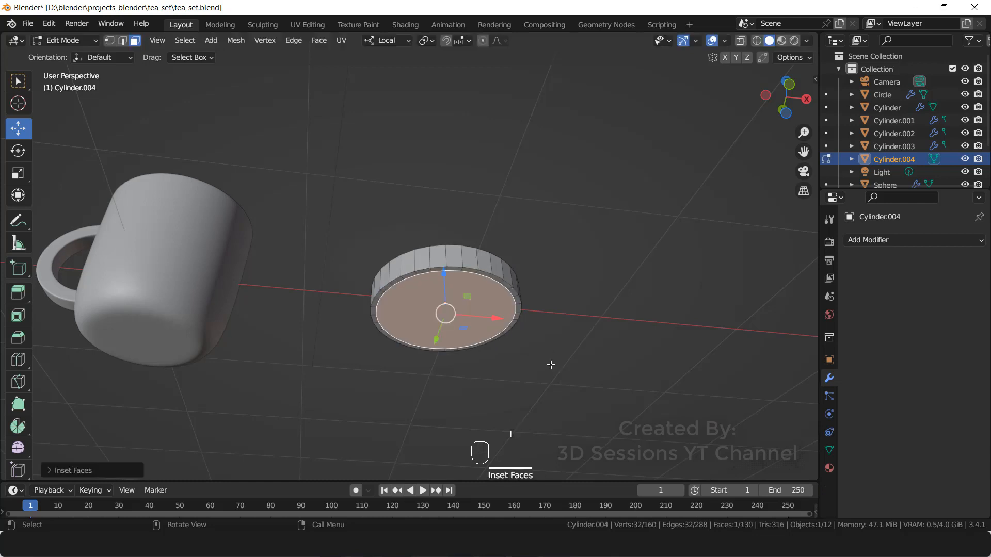
key("Tab")
middle_click_drag(460, 255, 464, 376)
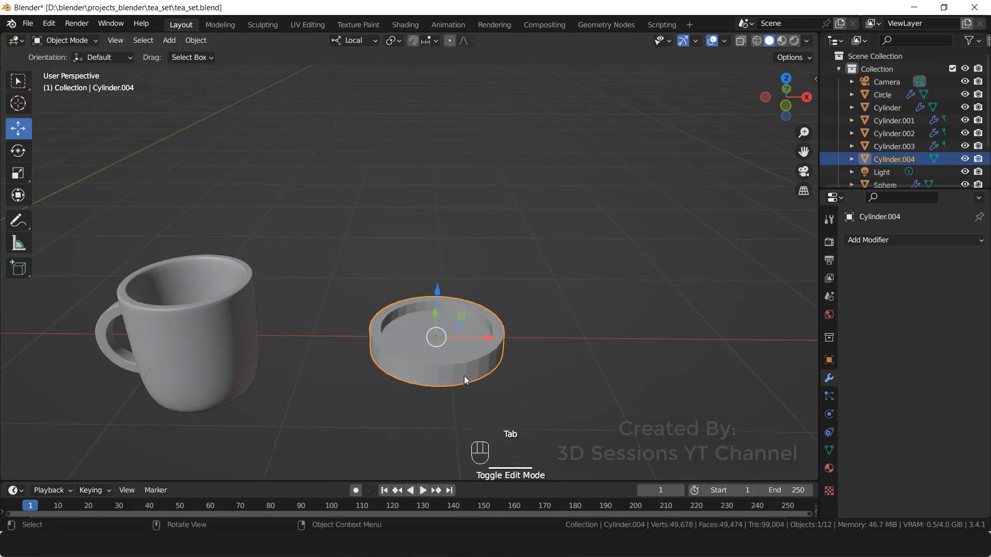
- Add a Subdivision Surface modifier to the disc with 2 viewport levels
left_click(896, 241)
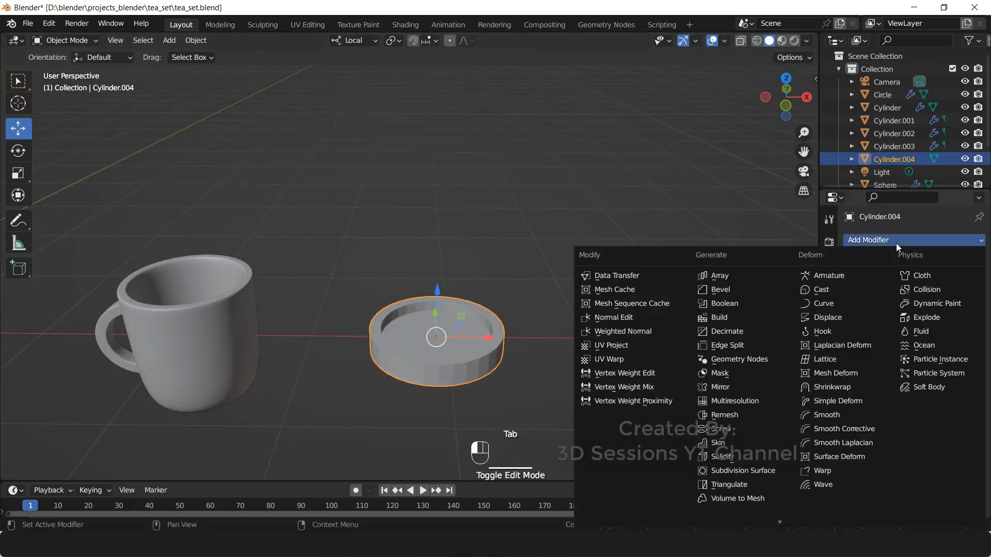
left_click(764, 472)
left_click_drag(934, 296, 950, 296)
left_click(638, 364)
- Inset the dish's inner floor face in Edit Mode to tighten the smoothed transition to the wall
key("Tab")
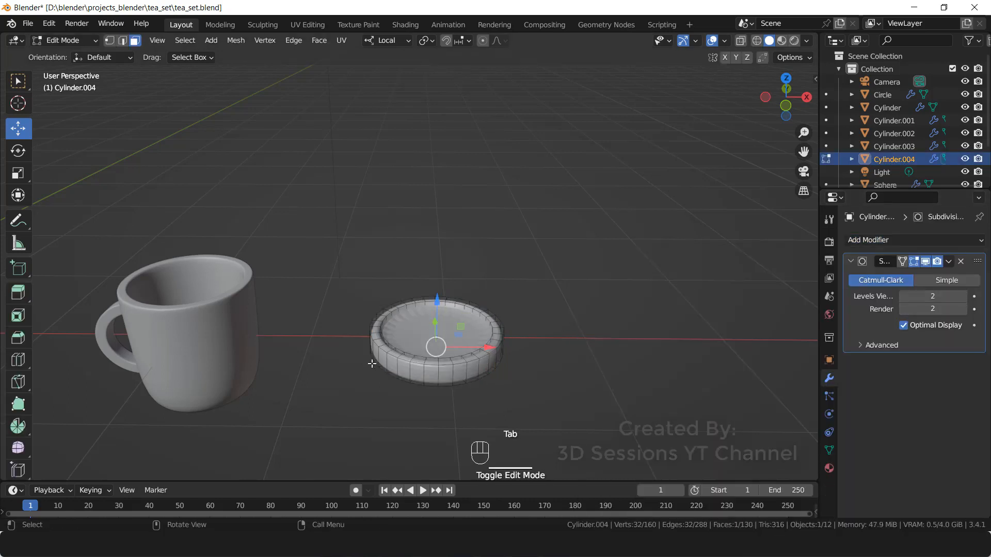
middle_click_drag(372, 364, 340, 373)
scroll(379, 380, "up", 4)
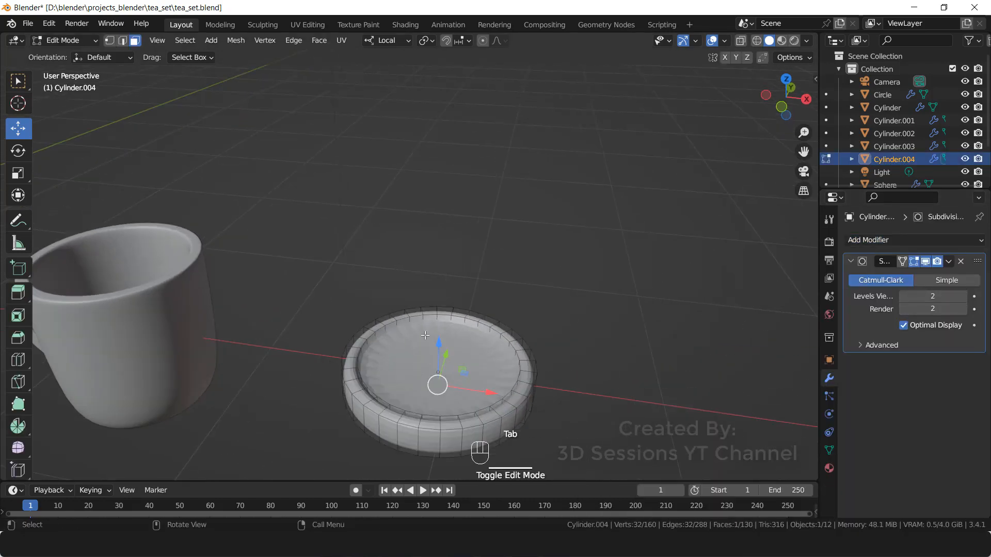
left_click(441, 356)
key("alt+z")
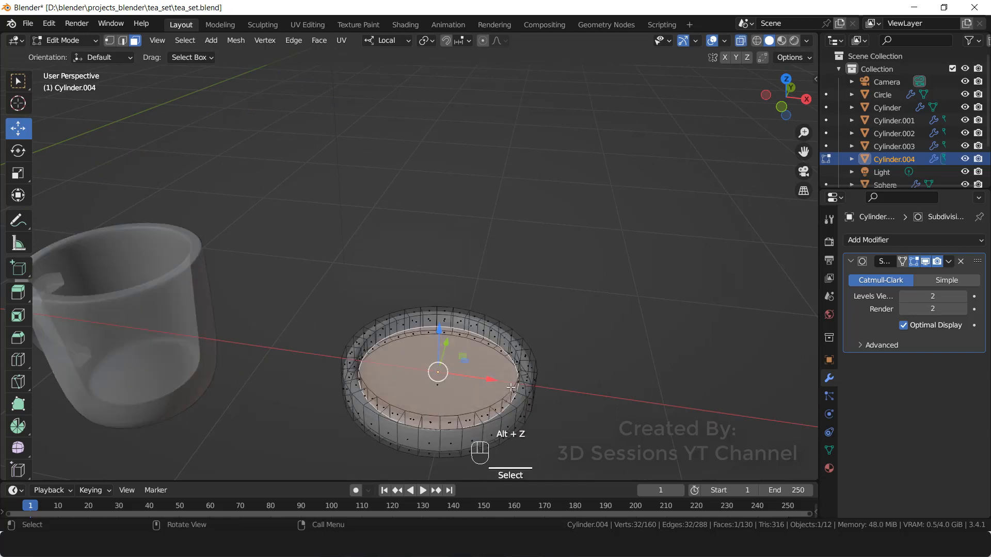
left_click(531, 403)
key("alt+z")
scroll(496, 403, "up", 3)
key("Tab")
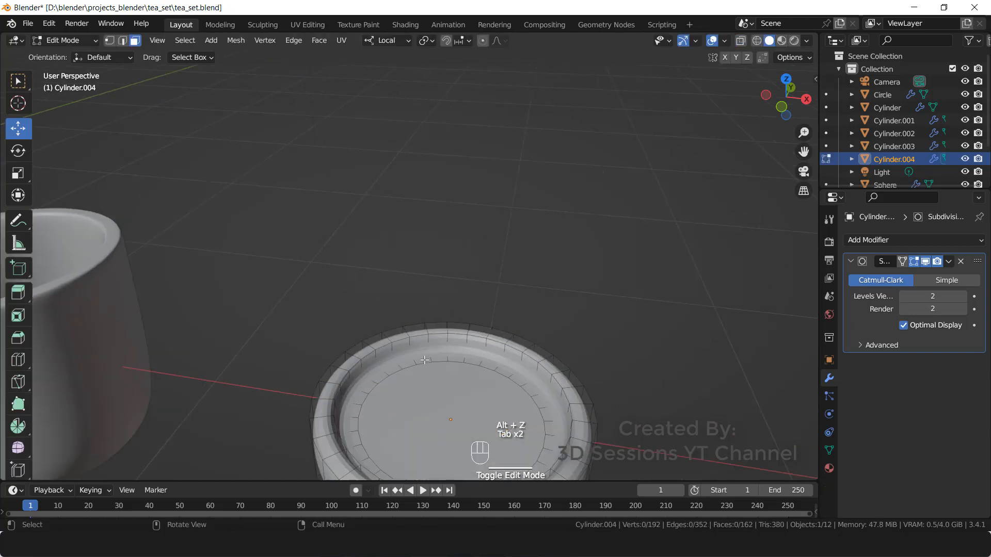
- Add supporting loop cuts around the dish's inner wall to sharpen the rim, and return to Object Mode
key("Tab")
key("ctrl+r")
left_click(409, 345)
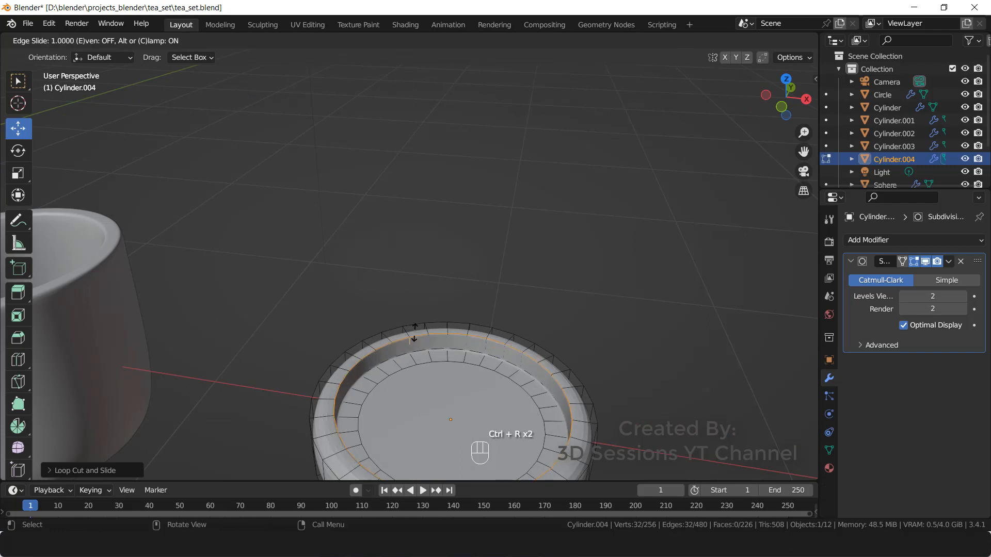
left_click(469, 351)
key("Tab")
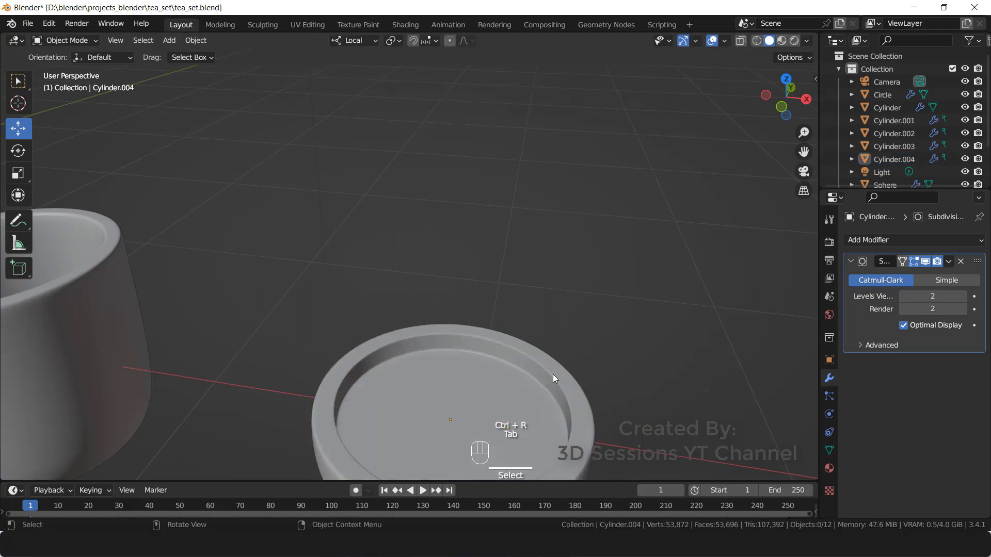
- Select the dish and flatten it further along its local Z axis
middle_click_drag(553, 374, 540, 382)
scroll(448, 409, "up", 1)
key("Tab")
middle_click_drag(449, 405, 449, 393)
key("Tab")
scroll(449, 393, "down", 1)
left_click(450, 393)
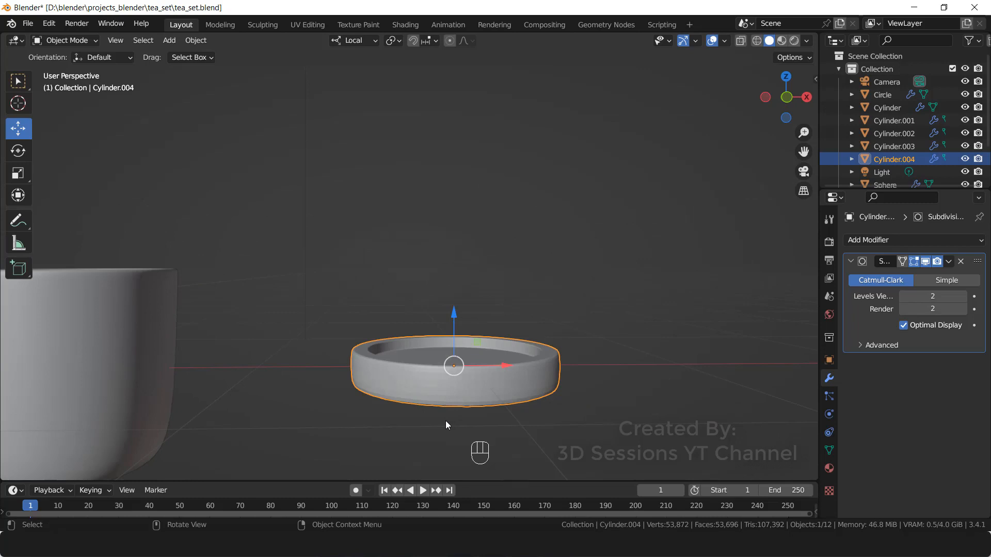
key("s")
key("z")
key("z")
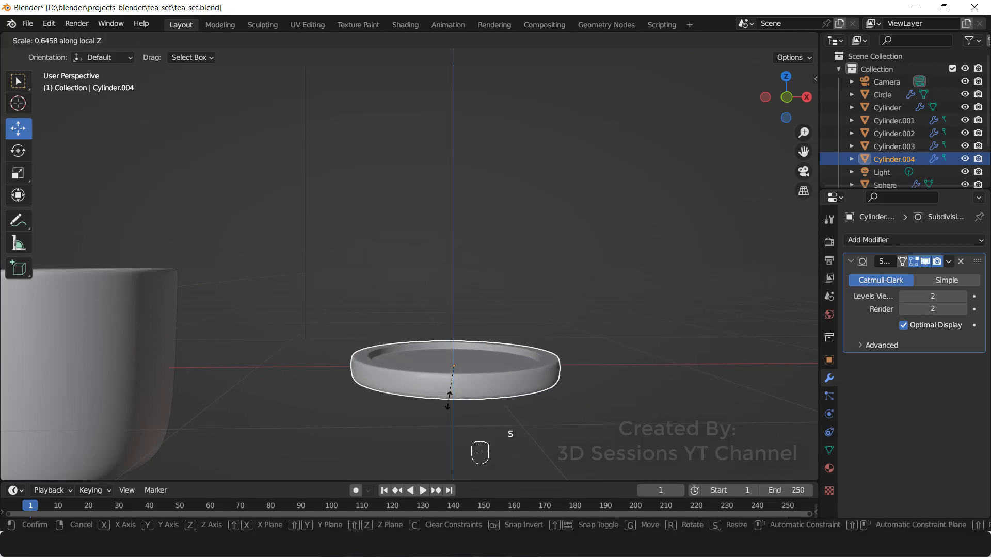
left_click(452, 387)
- Rescale the flattened dish slightly and shade it smooth
scroll(388, 426, "down", 1)
middle_click_drag(387, 429, 374, 455)
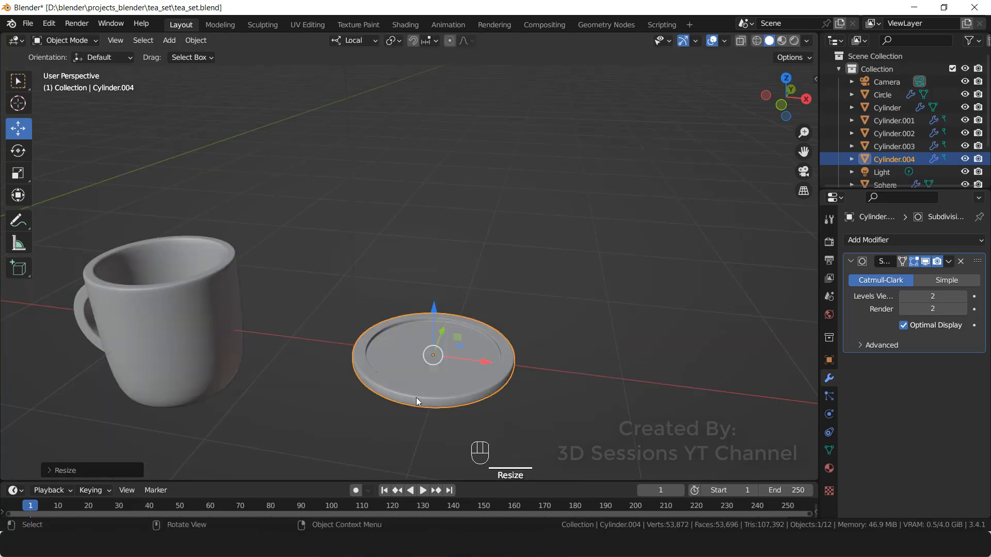
key("s")
key("z")
left_click(436, 461)
middle_click_drag(417, 411, 403, 381)
right_click(402, 380)
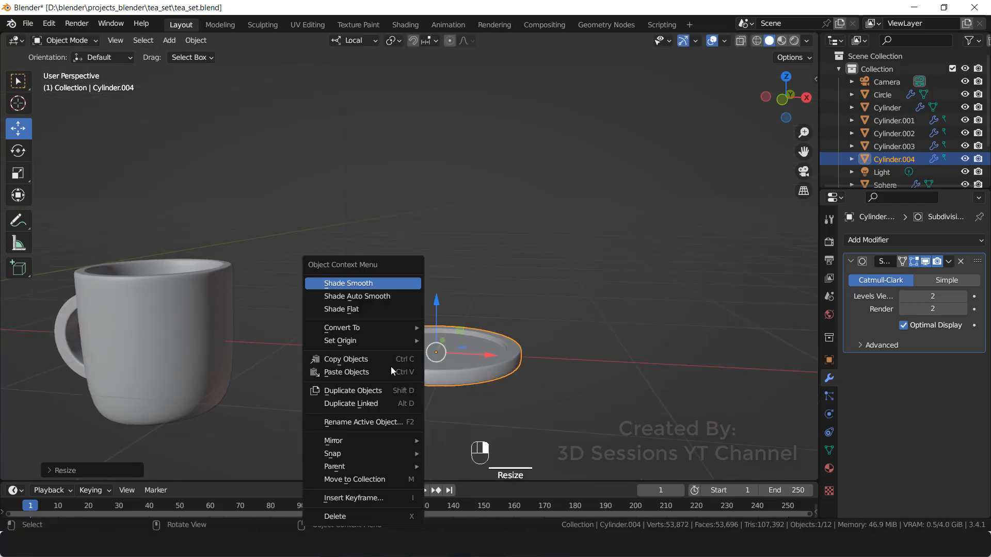
left_click(367, 285)
left_click(556, 357)
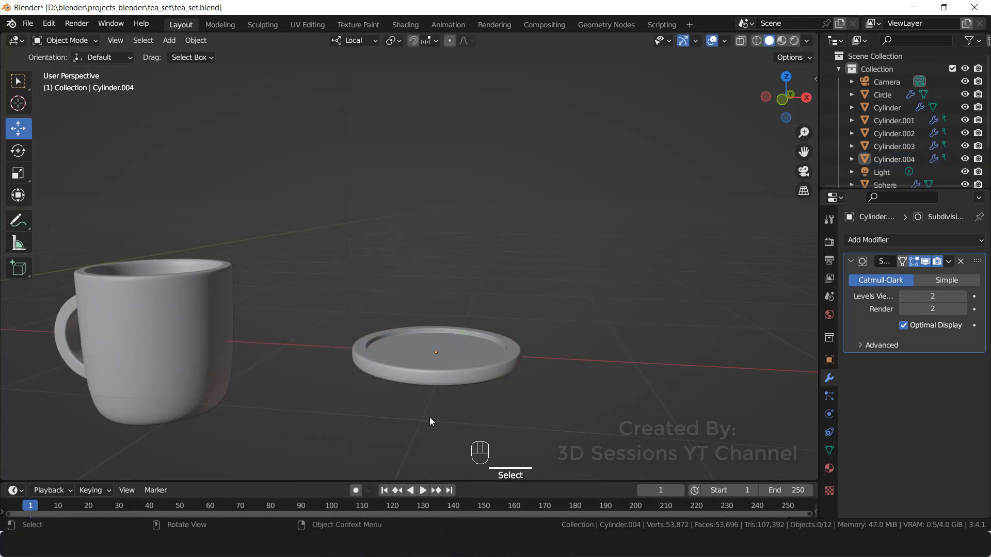
middle_click_drag(429, 417, 456, 407)
key("Tab")
key("Tab")
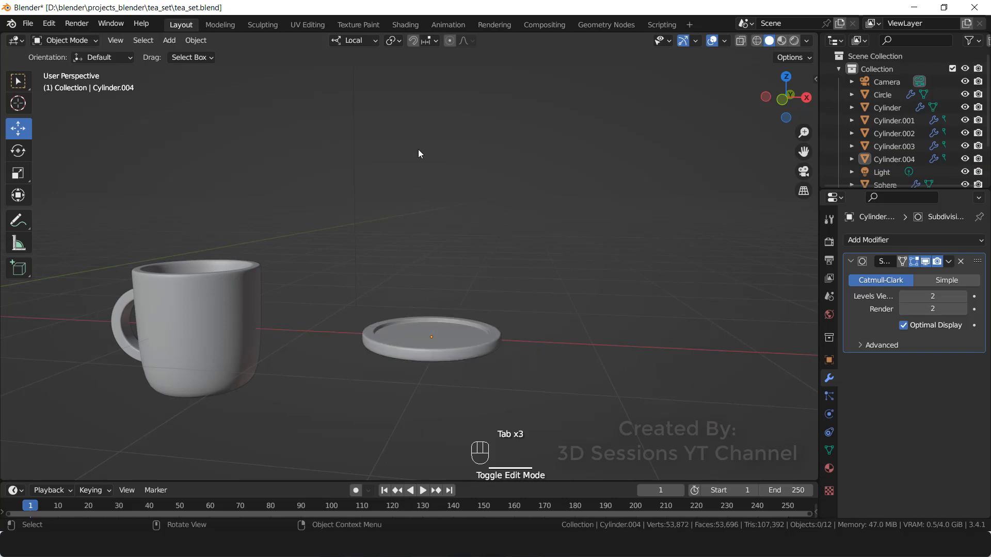
- In top view, move the dish along its X axis until it is centered on the cup
key("grave")
left_click(413, 81)
left_click(441, 307)
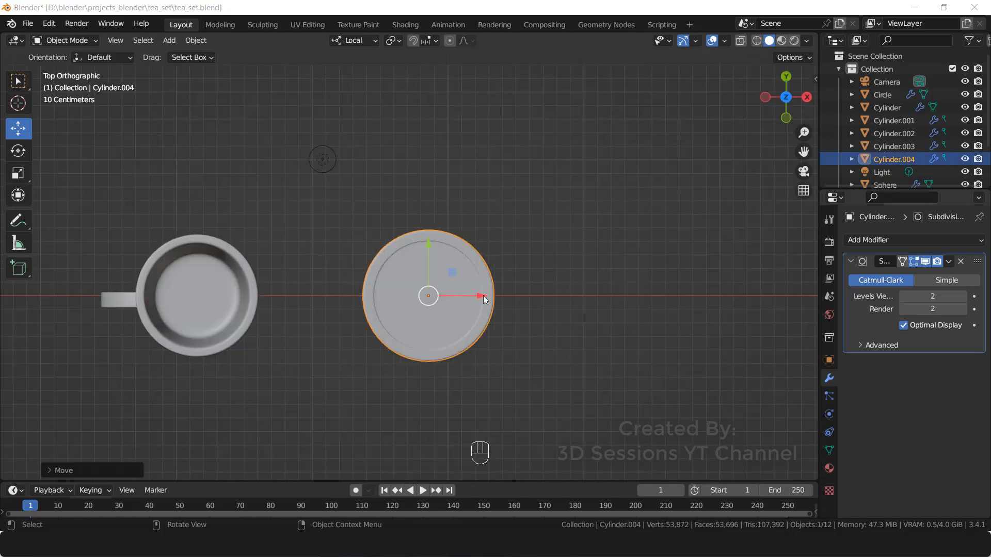
left_click_drag(483, 295, 230, 297)
- In front view, lower the dish about 0.46 m to the cup's base so it serves as a saucer
key("grave")
left_click(145, 249)
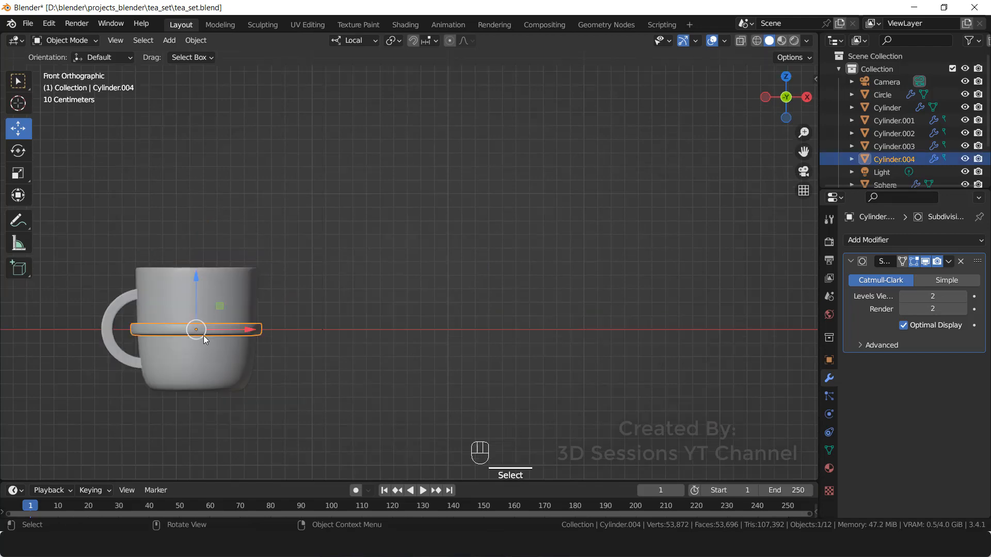
key("grave")
left_click(222, 356)
left_click_drag(408, 214, 409, 277)
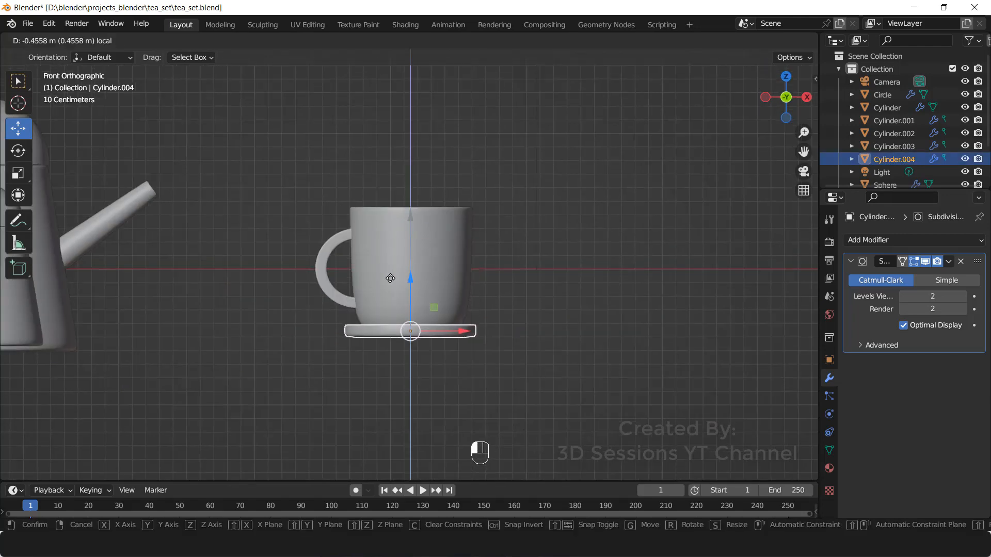
- Resize the saucer uniformly under the cup, deselect it, and save the file
middle_click_drag(524, 333, 393, 374)
key("s")
left_click(475, 412)
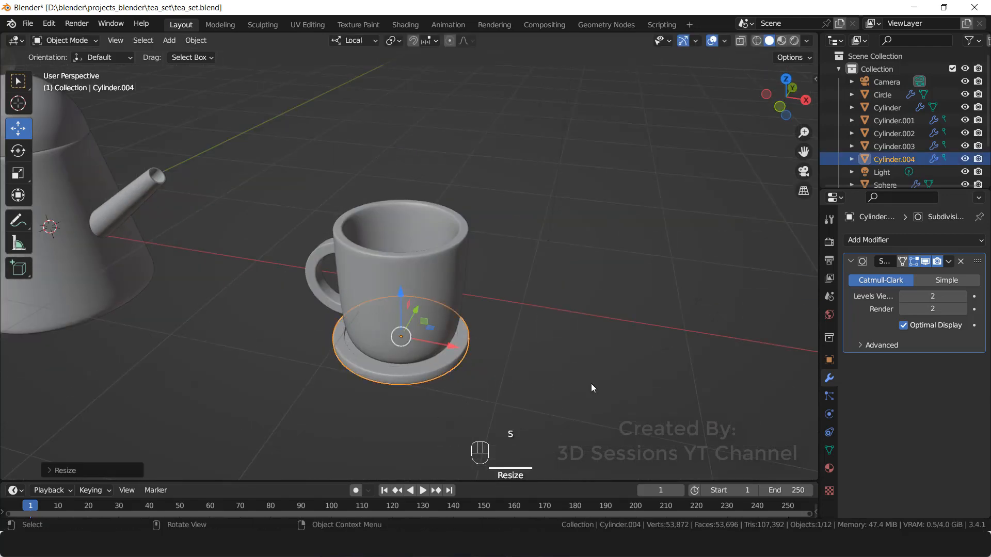
left_click(590, 389)
scroll(413, 419, "down", 3)
key("ctrl+s")
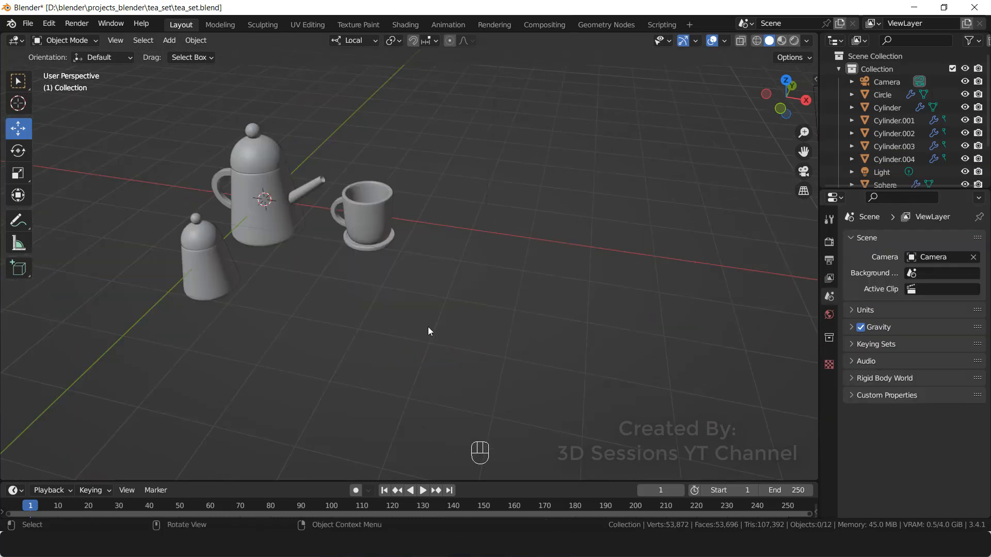
- Add a cylinder mesh, move it along its X axis beyond the cup, and scale it down to less than half size
key("shift+a")
mouse_move(429, 269)
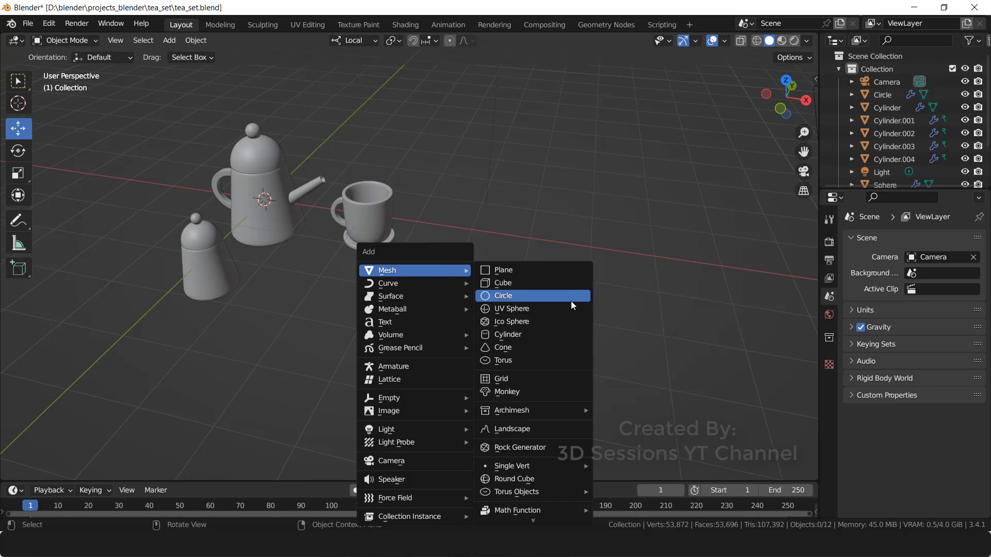
left_click(562, 339)
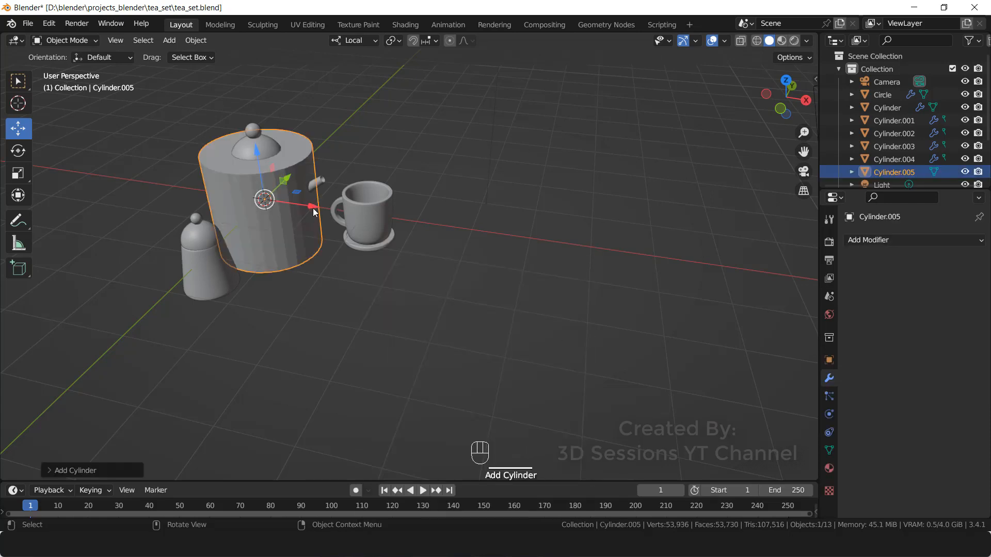
left_click_drag(312, 209, 562, 248)
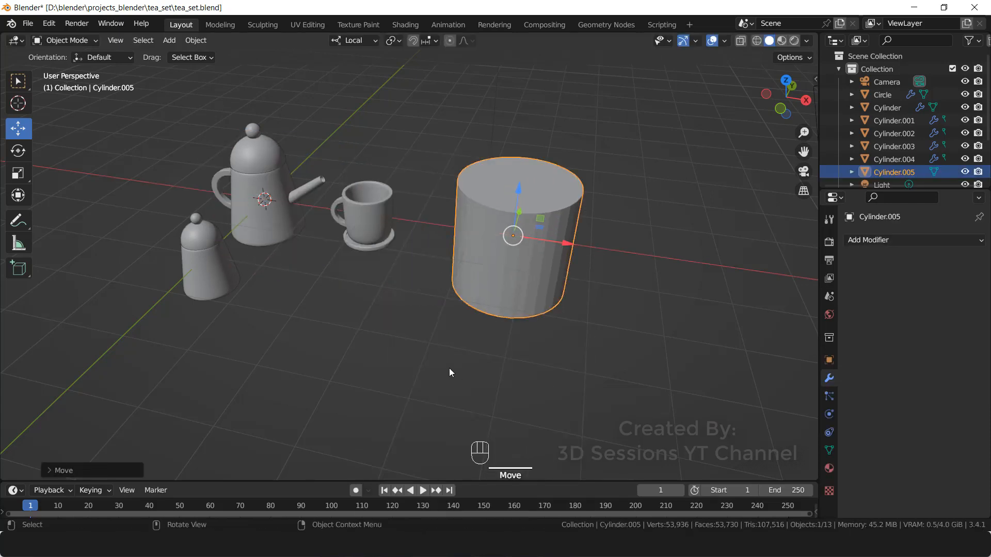
key("s")
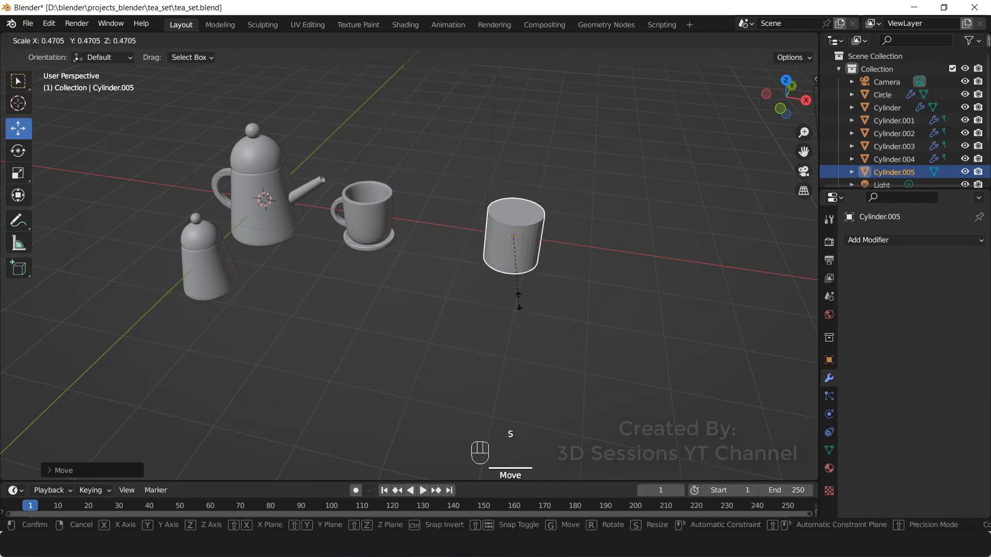
left_click(516, 288)
- Flatten the new cylinder along its local Z axis into a thin disc in front view
key("grave")
left_click(232, 235)
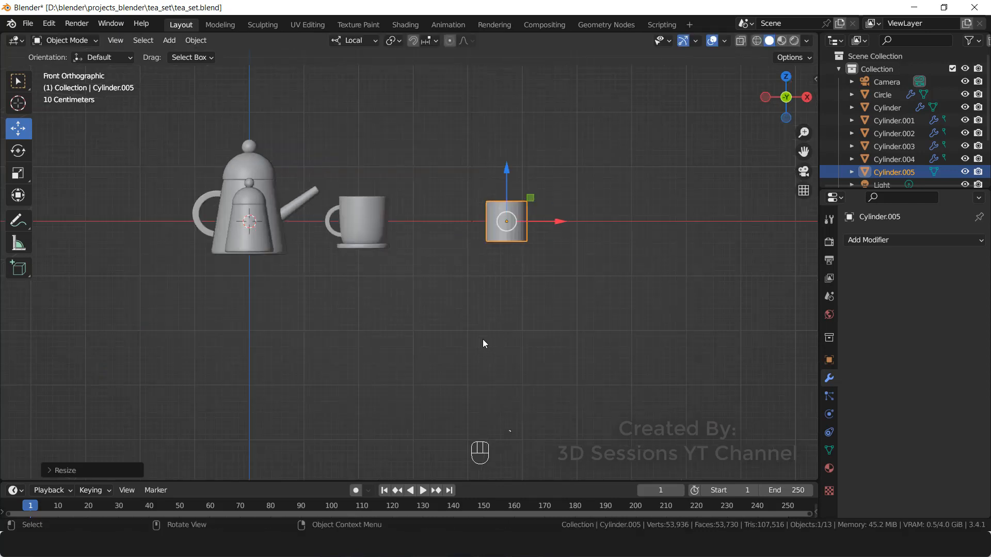
key("s")
key("z")
key("z")
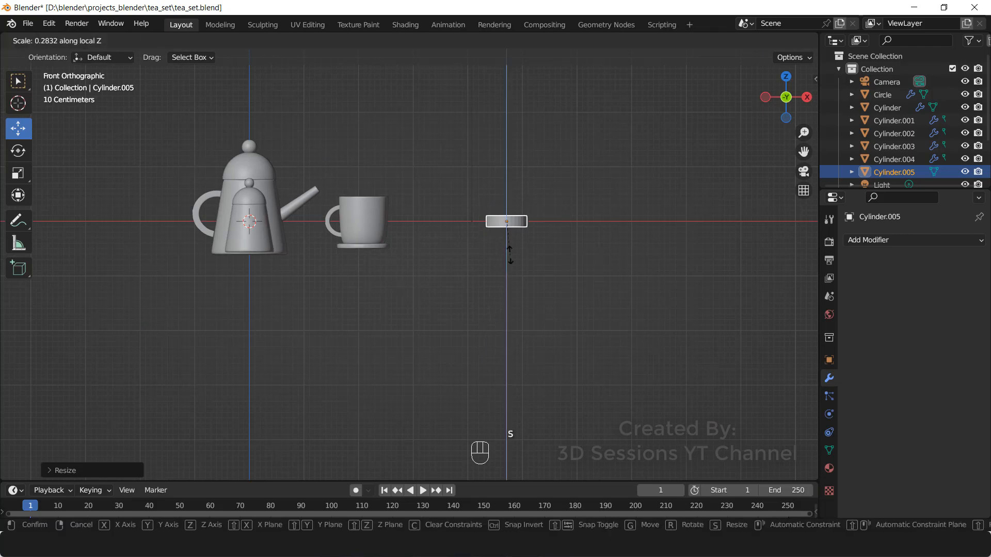
left_click(509, 263)
- Enlarge the new disc slightly and make it a little thinner
middle_click_drag(509, 263, 446, 346)
key("s")
key("s")
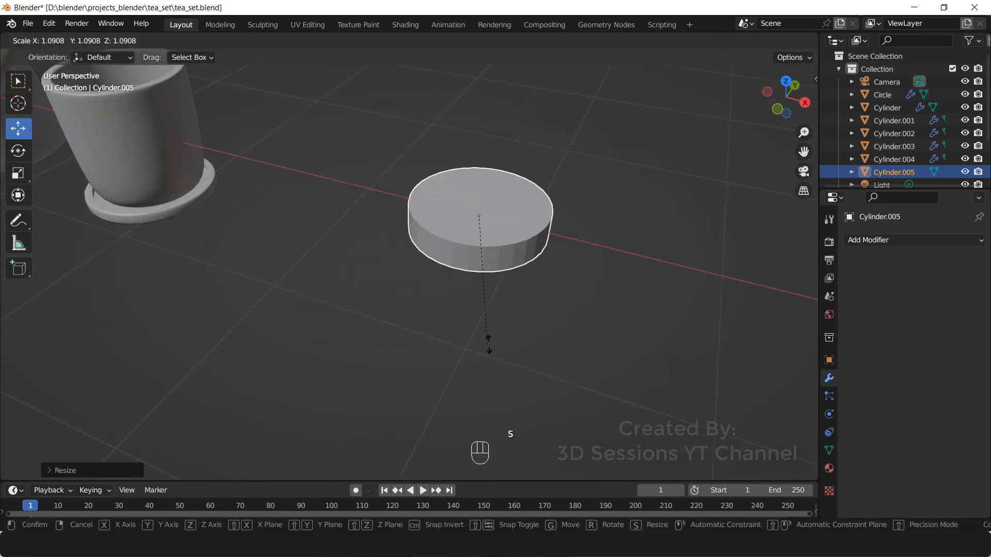
left_click(493, 368)
middle_click_drag(532, 253, 496, 302)
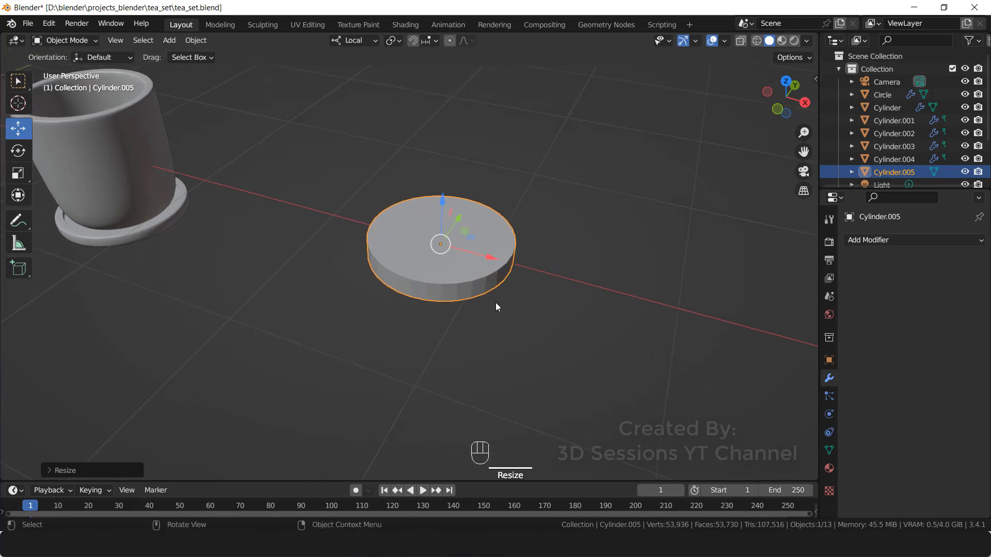
- Enter Edit Mode on the new disc in face selection and clear the selection
key("Tab")
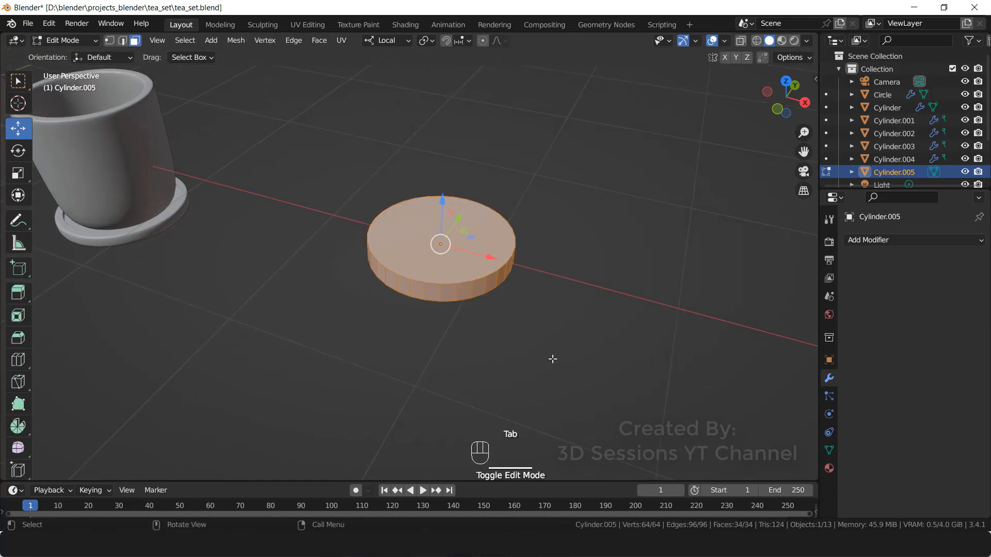
left_click(524, 319)
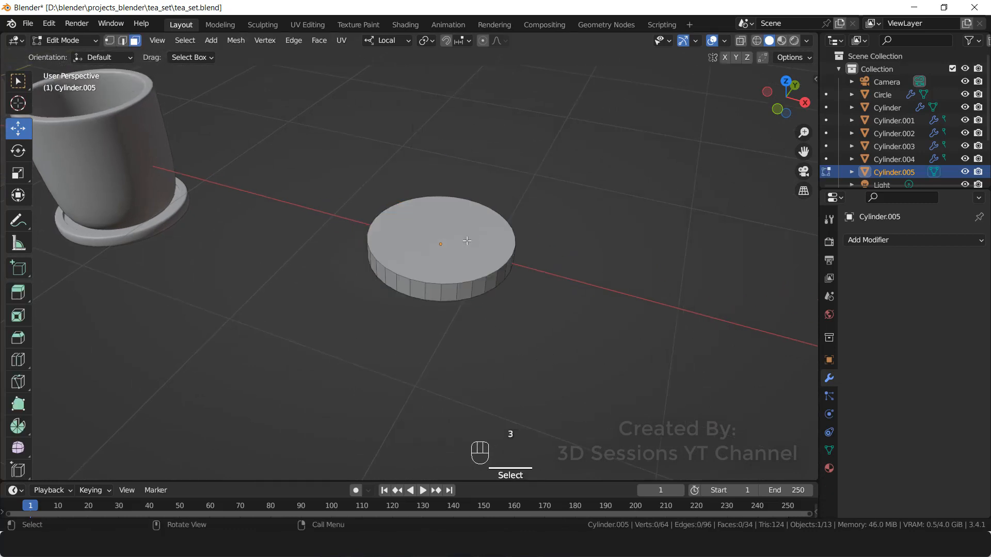
- Inset the disc's top face by about 0.15 m and lower the inset face to form a shallow plate recess
left_click(468, 240)
scroll(447, 301, "up", 2)
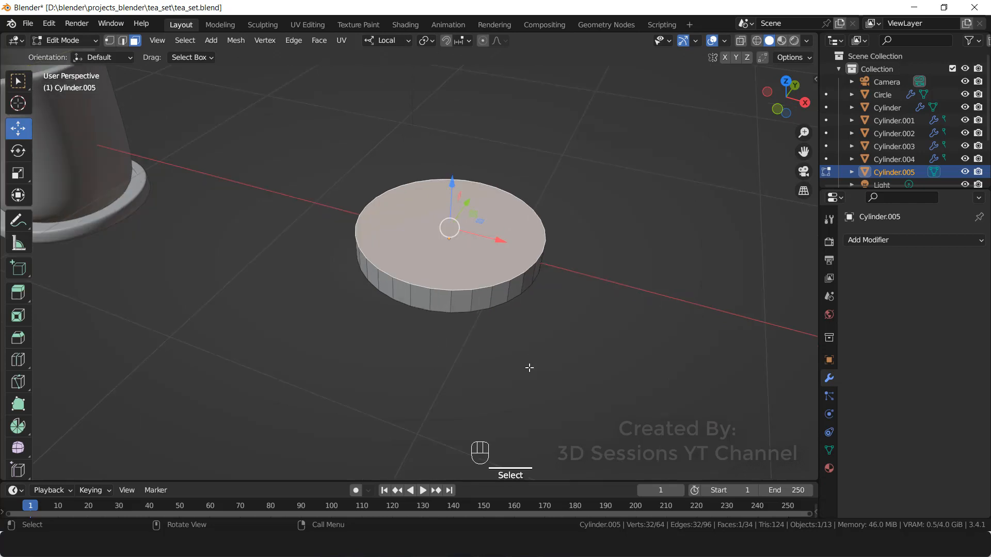
key("i")
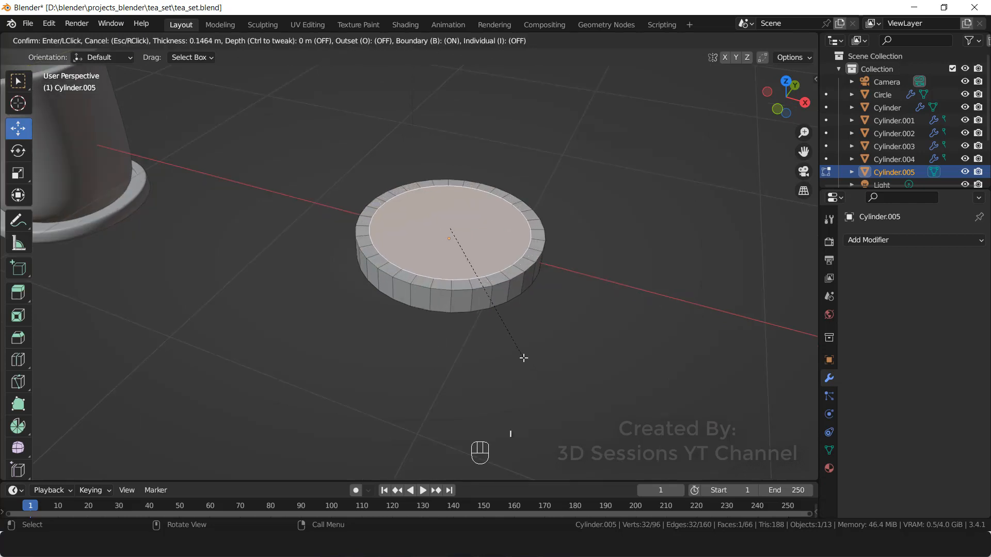
left_click(524, 358)
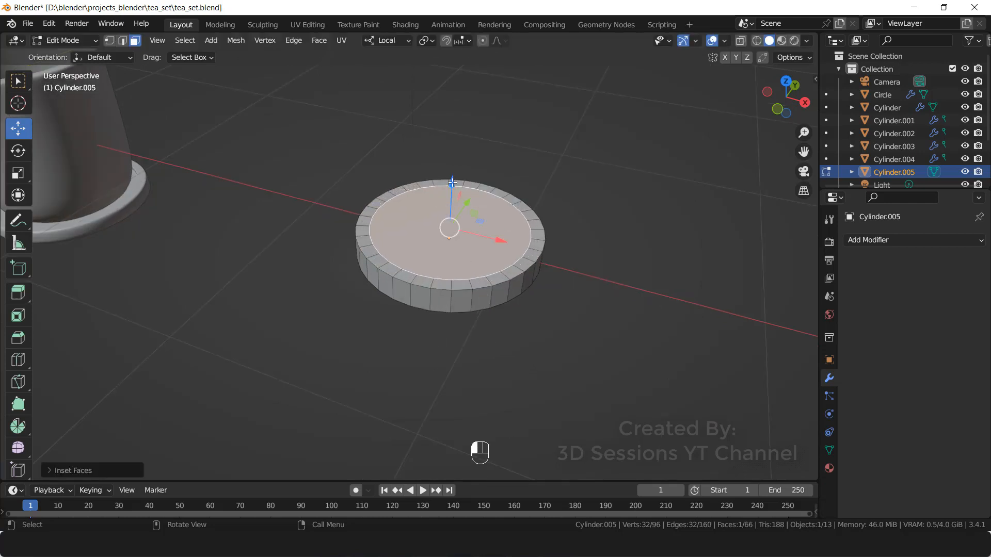
left_click_drag(452, 182, 511, 367)
- Inset the recessed face well inward, lower it slightly, and inset it once more to form a narrow central ring
key("i")
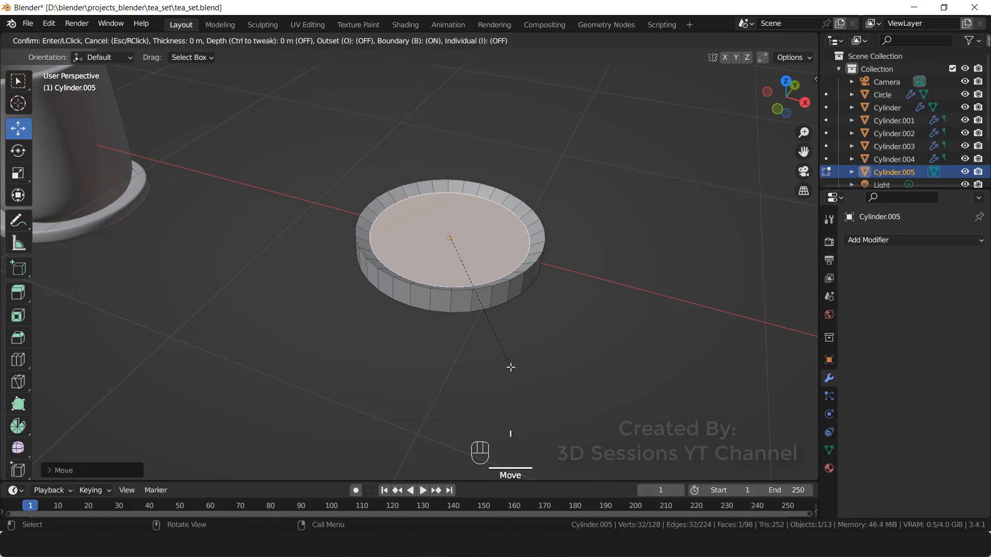
left_click(500, 340)
left_click_drag(453, 193, 454, 196)
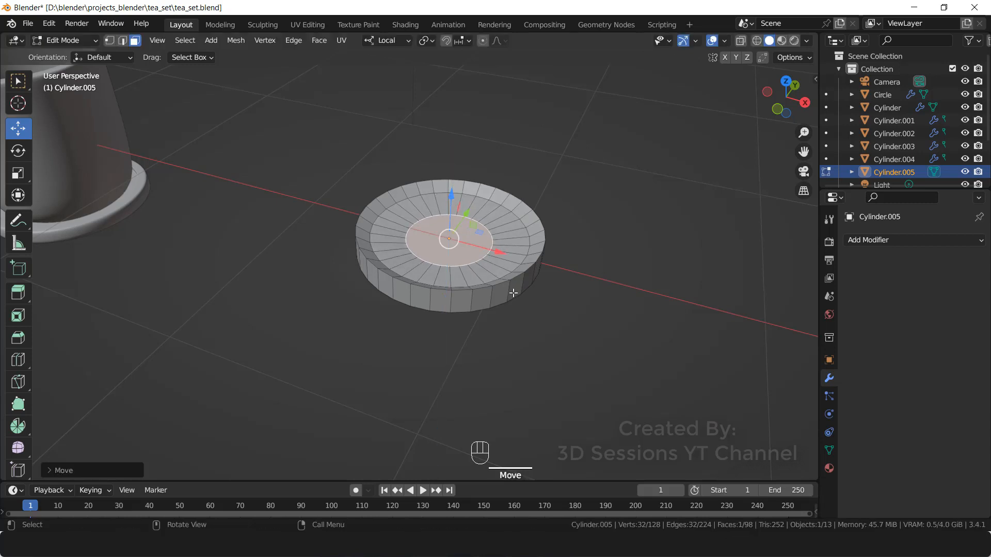
key("i")
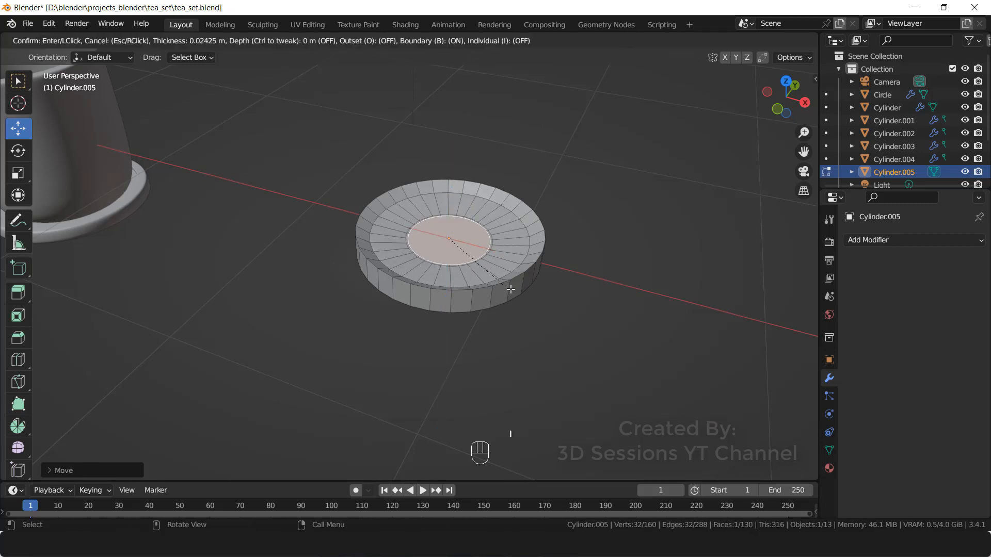
left_click(510, 286)
left_click(511, 337)
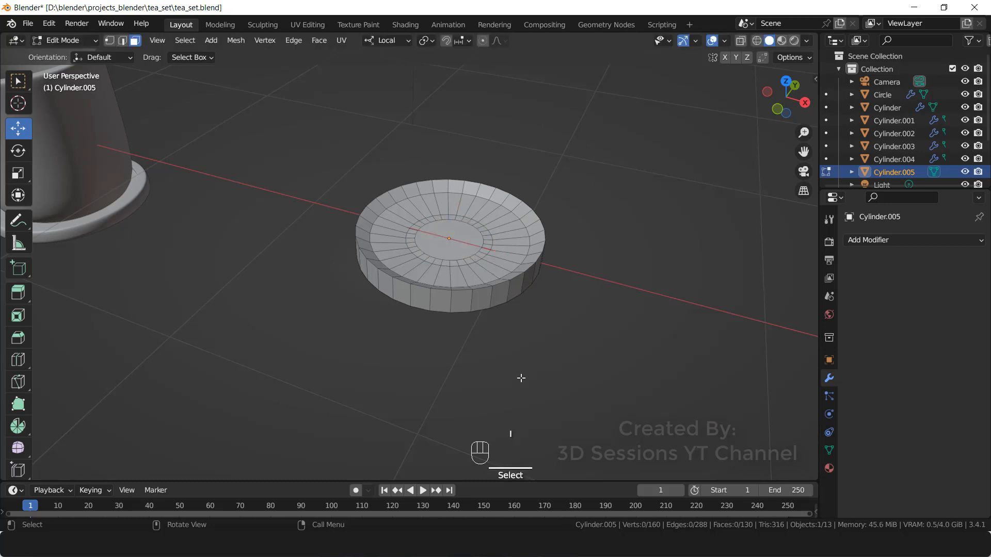
- Inset the disc's underside face to roughly half its diameter and lower it slightly along Z
middle_click_drag(515, 374, 533, 278)
left_click(471, 142)
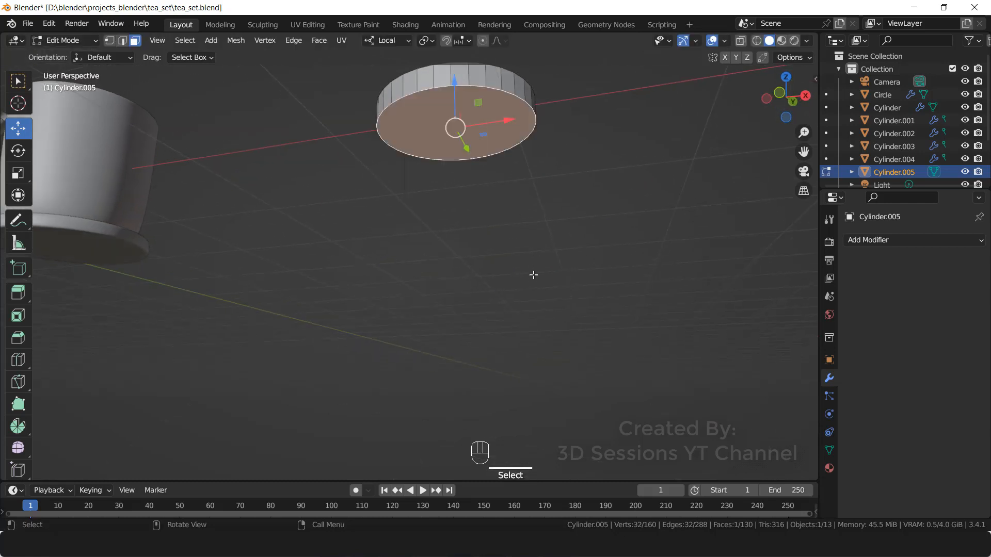
key("i")
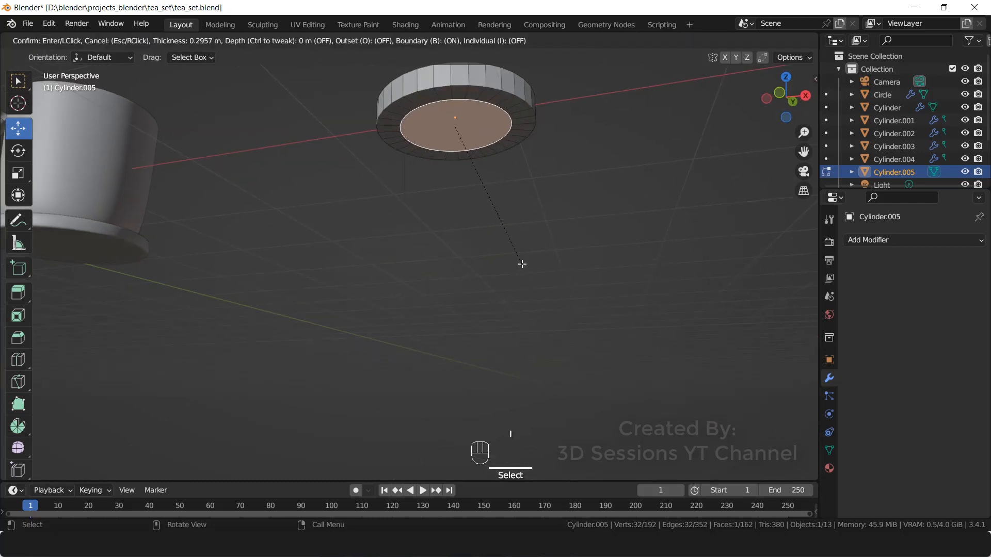
left_click(518, 256)
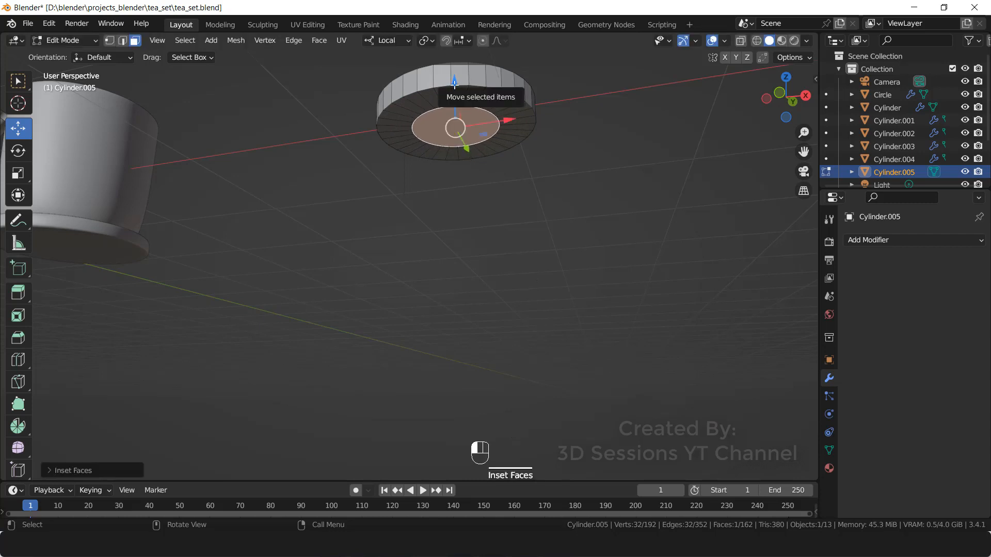
left_click_drag(455, 84, 486, 165)
left_click(486, 165)
middle_click_drag(486, 164, 496, 308)
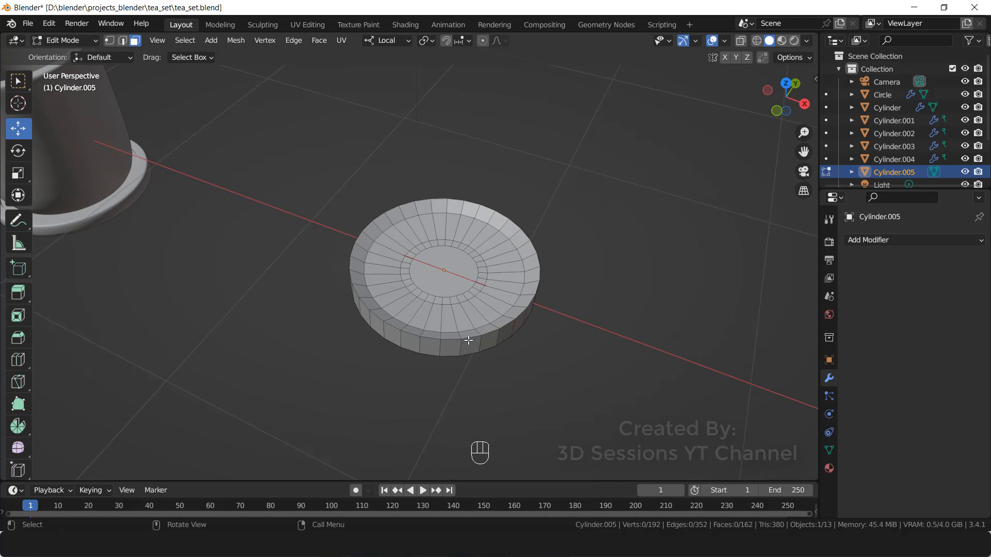
- Return to Object Mode and add a Subdivision Surface modifier to the plate with viewport level 2
key("Tab")
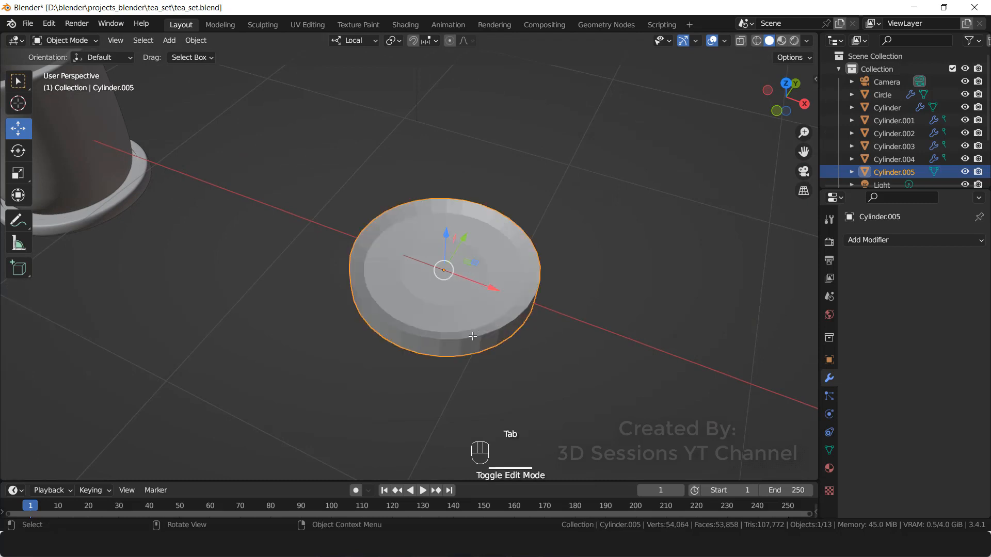
left_click(876, 240)
left_click(766, 472)
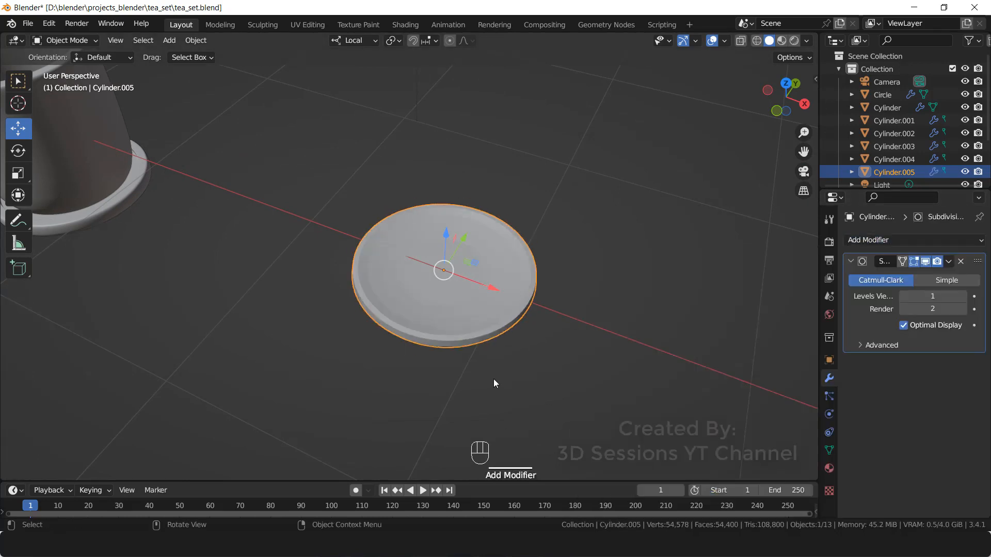
left_click(963, 296)
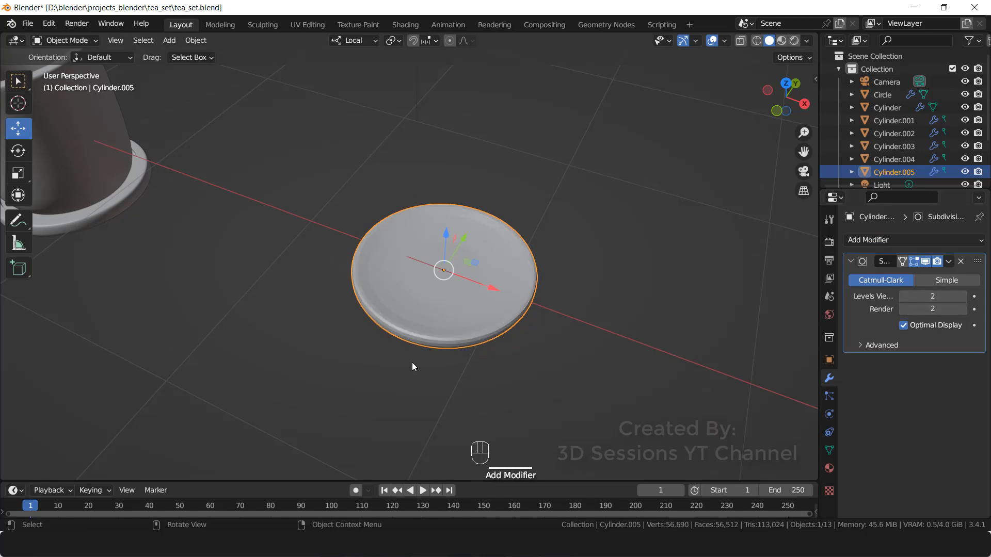
left_click(470, 330)
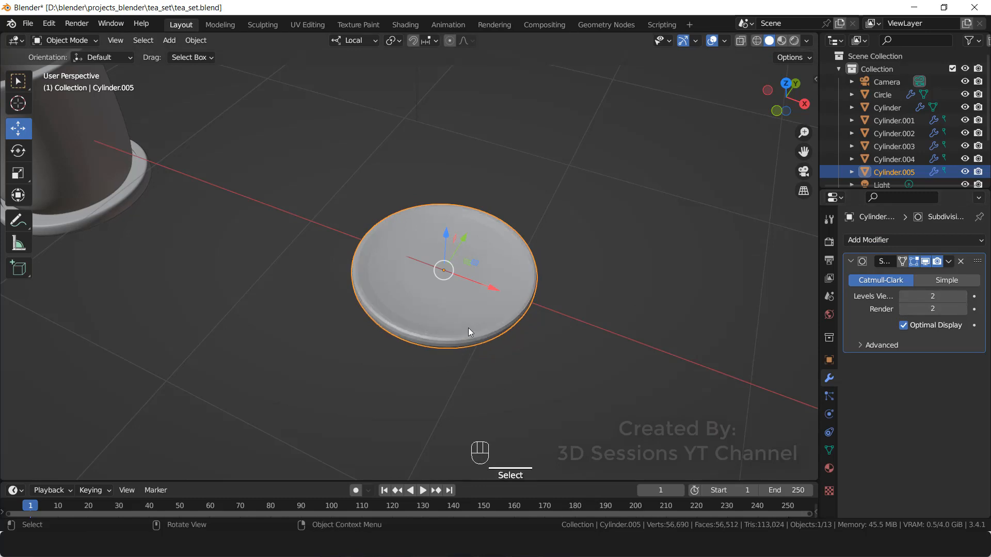
- Hide the subdivision preview and add a loop cut on the plate's recessed surface, close to the central ring
key("Tab")
middle_click_drag(443, 369, 414, 359)
scroll(414, 359, "up", 5)
scroll(531, 225, "down", 2)
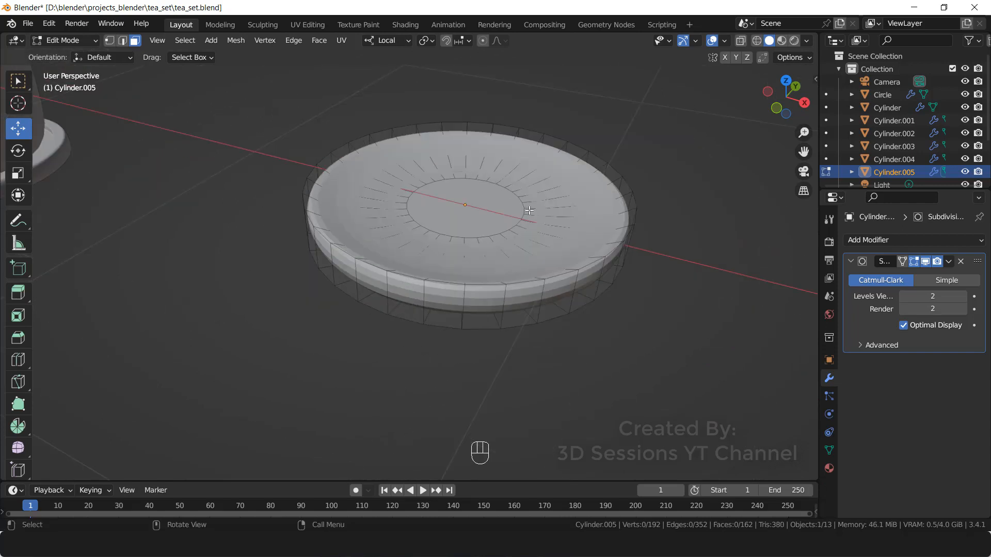
middle_click_drag(548, 203, 487, 239, "shift")
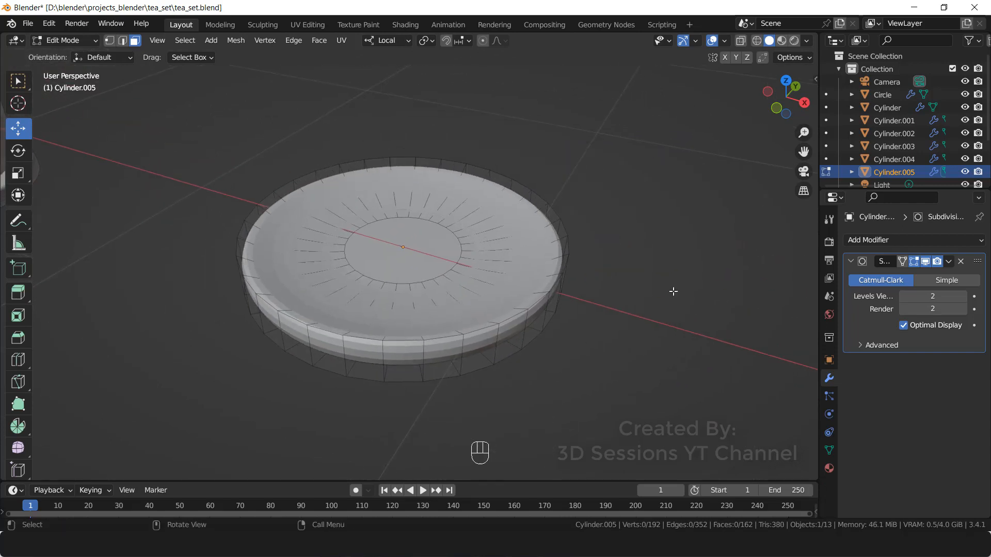
left_click(925, 262)
left_click(401, 250)
key("ctrl+r")
left_click(317, 277)
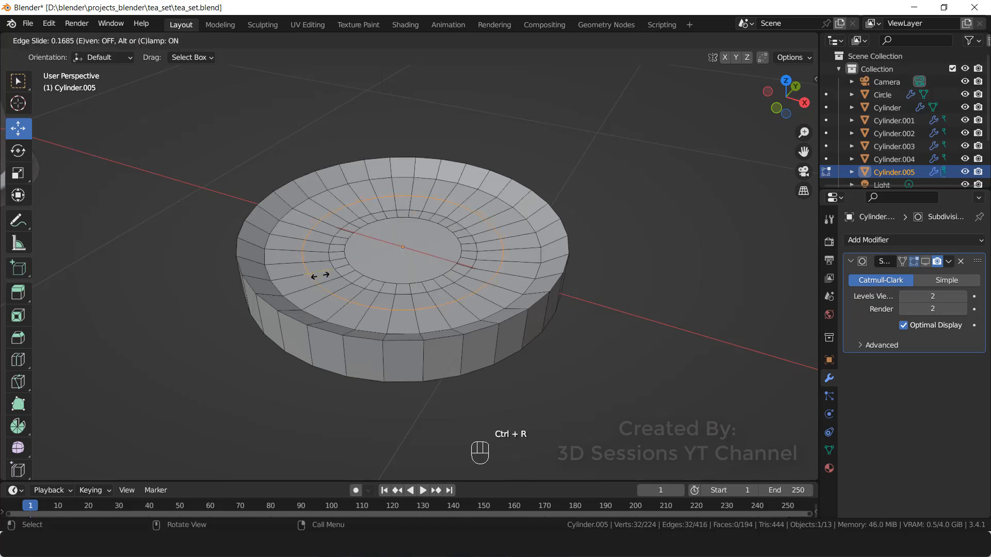
left_click(282, 255)
- Add a second loop cut on the recessed surface close to the rim, restore the subdivision preview and return to Object Mode
key("ctrl+r")
left_click(284, 255)
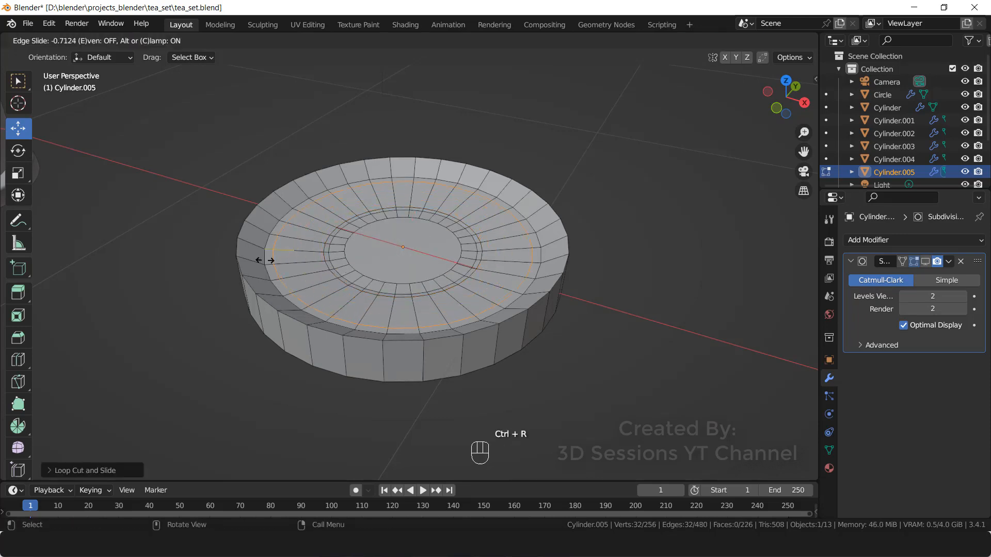
left_click(265, 261)
left_click(925, 262)
left_click(447, 413)
key("Tab")
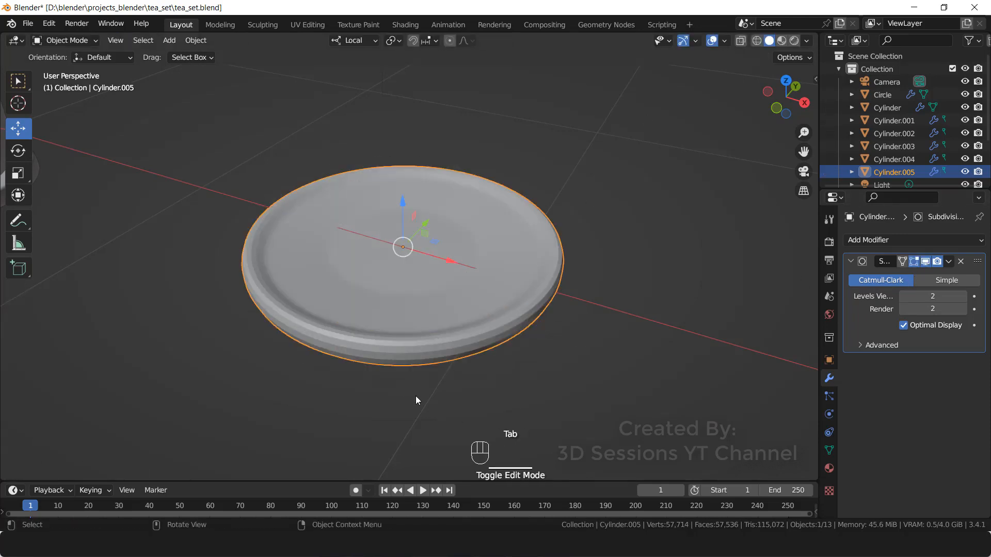
- Add two supporting loop cuts around the inset on the plate's underside and return to Object Mode
key("Tab")
middle_click_drag(420, 392, 382, 316)
key("ctrl+r")
left_click(433, 93)
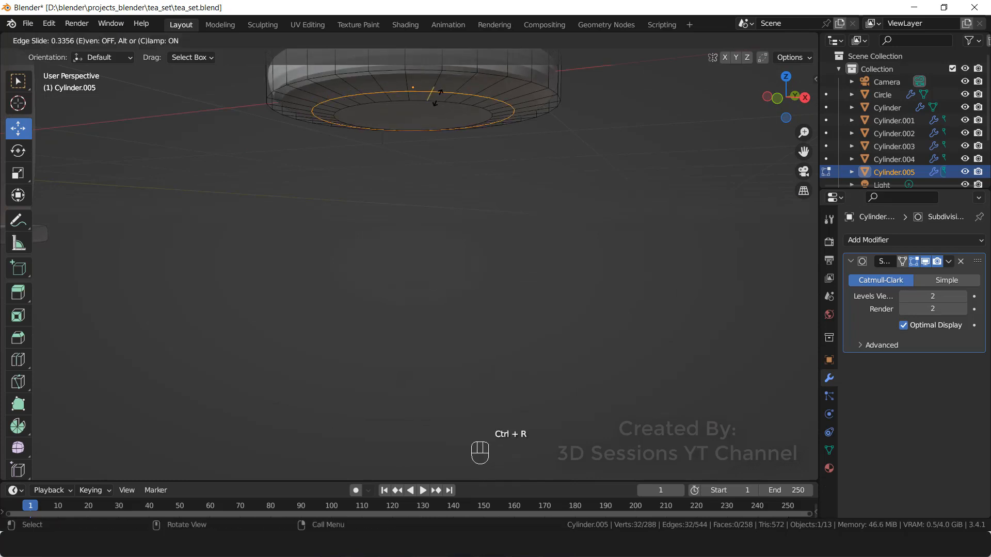
left_click(444, 91)
key("ctrl+r")
left_click(420, 215)
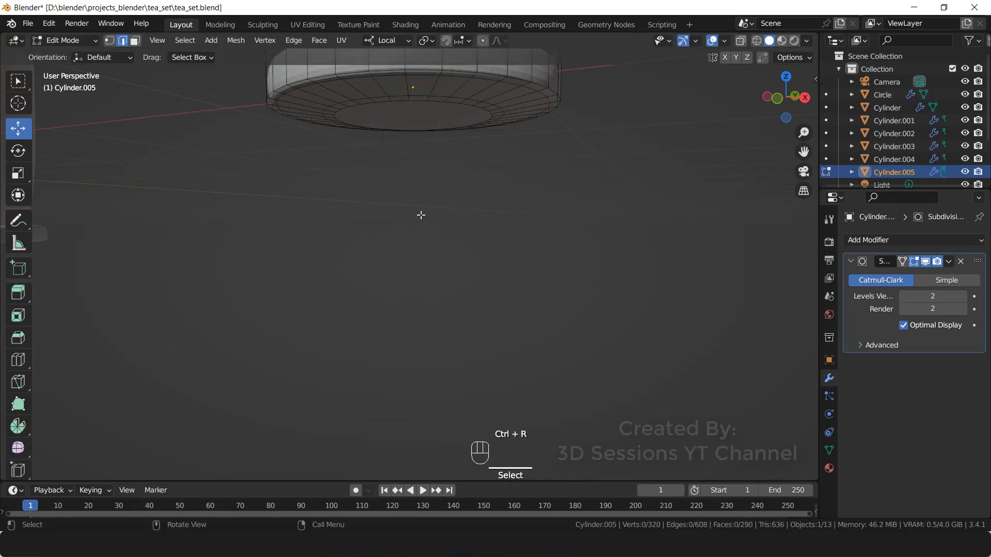
middle_click_drag(420, 215, 405, 360)
key("Tab")
- Flatten the plate by scaling it along its local Z axis to about half its thickness
left_click(424, 293)
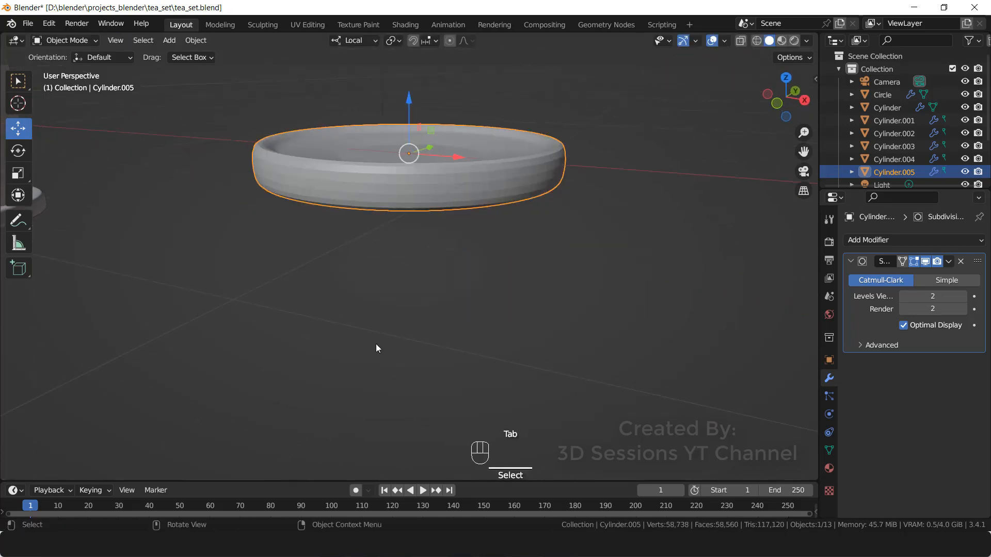
key("s")
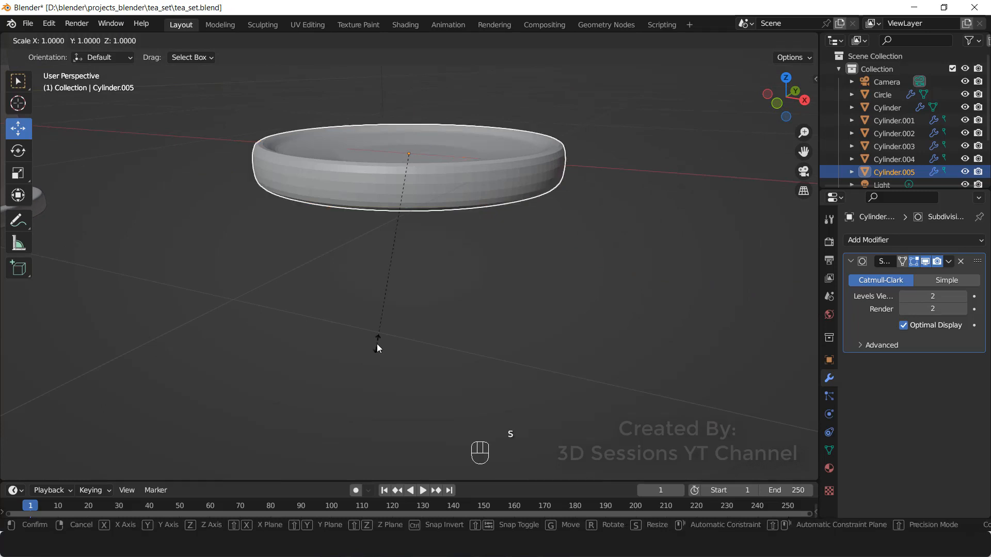
key("z")
key("z")
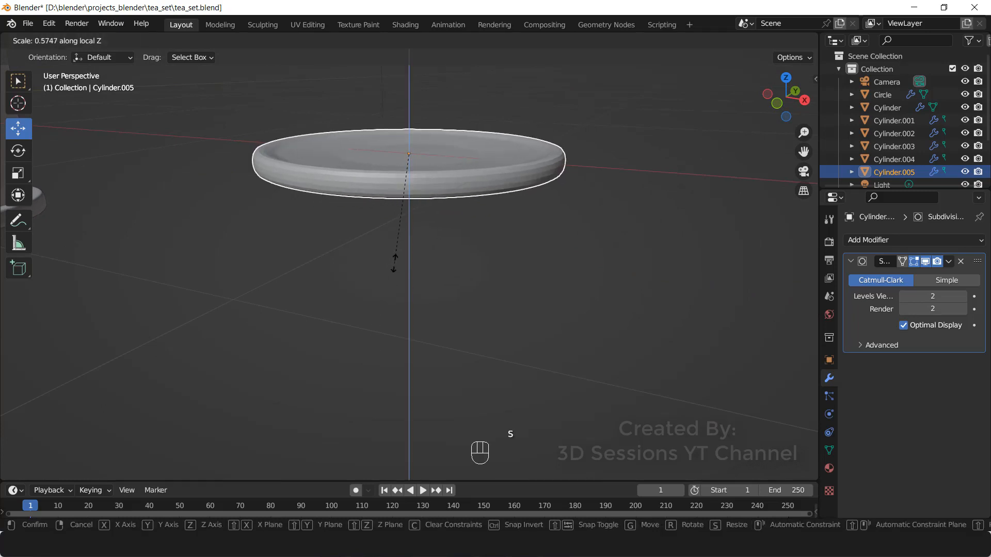
left_click(423, 256)
middle_click_drag(422, 256, 411, 283)
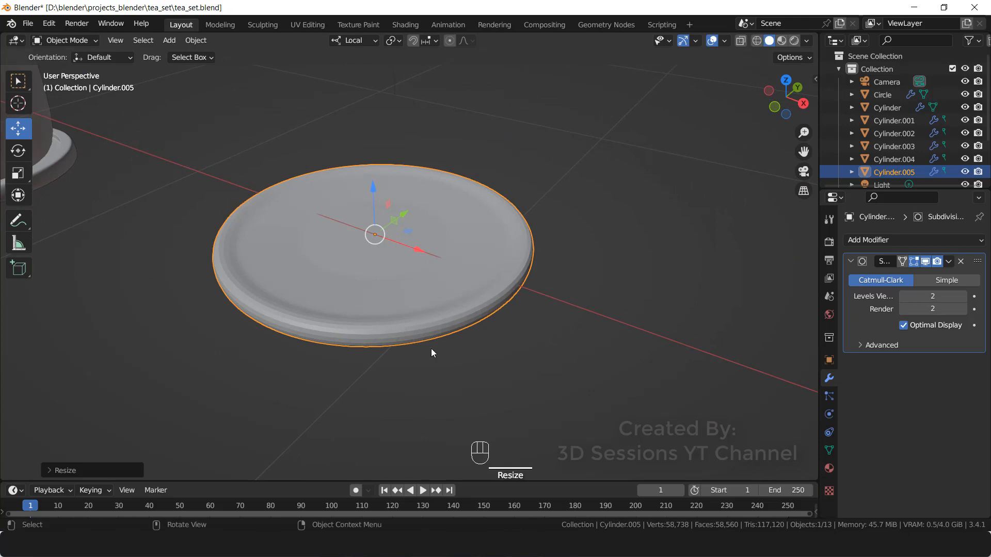
- Apply smooth shading to the plate and deselect it
left_click(432, 355)
middle_click_drag(432, 354, 677, 354)
left_click(427, 285)
middle_click_drag(398, 370, 425, 394)
left_click(507, 385)
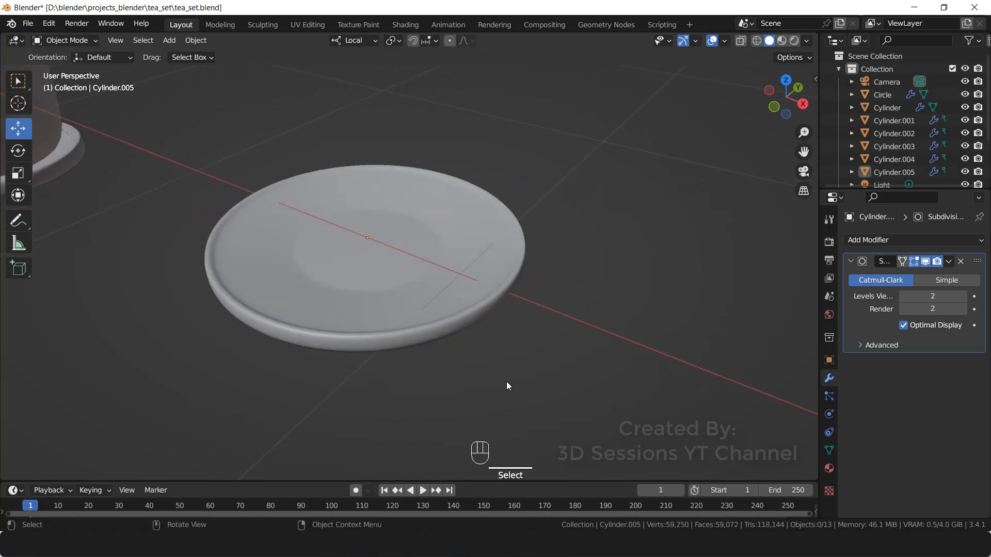
- Move the plate into the tea set arrangement, in front of the cup and saucer
middle_click_drag(389, 354, 388, 360)
scroll(395, 416, "down", 3)
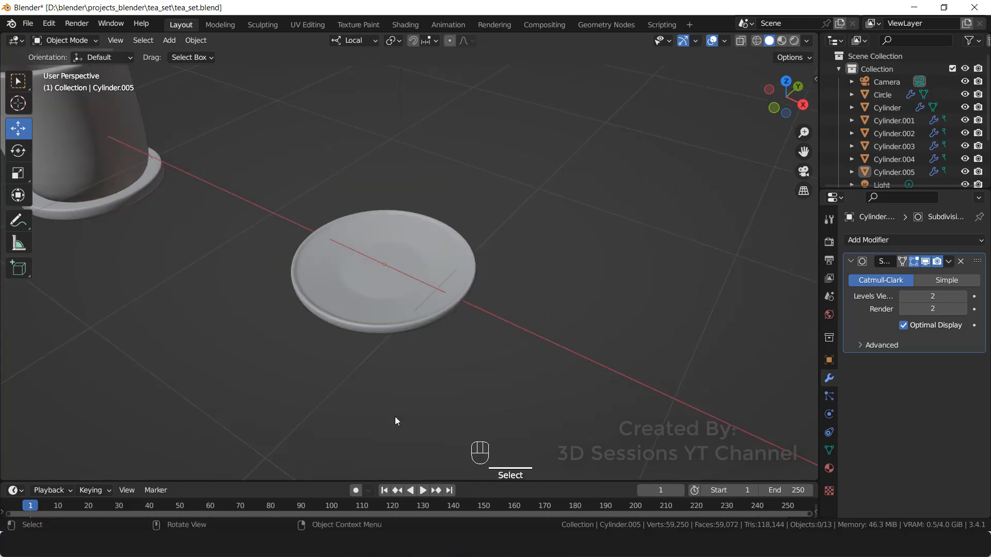
middle_click_drag(395, 417, 332, 386)
scroll(332, 385, "down", 2)
left_click(413, 268)
left_click_drag(413, 268, 272, 304)
left_click_drag(305, 344, 96, 293)
scroll(355, 356, "down", 3)
scroll(355, 358, "down", 2)
scroll(438, 281, "up", 3)
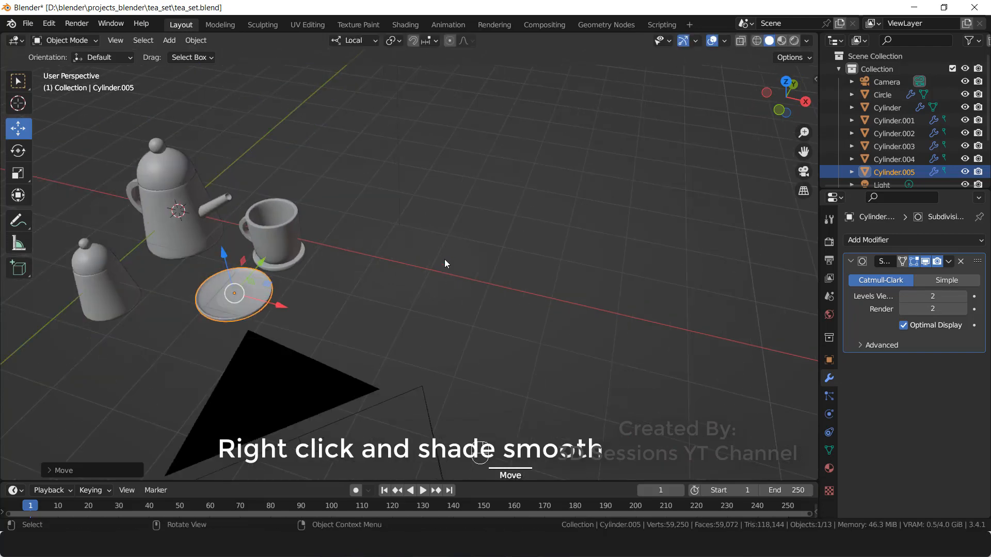
- Add a mesh circle and move it along the X axis into the empty space beyond the cup
left_click(450, 279)
key("shift+a")
mouse_move(450, 275)
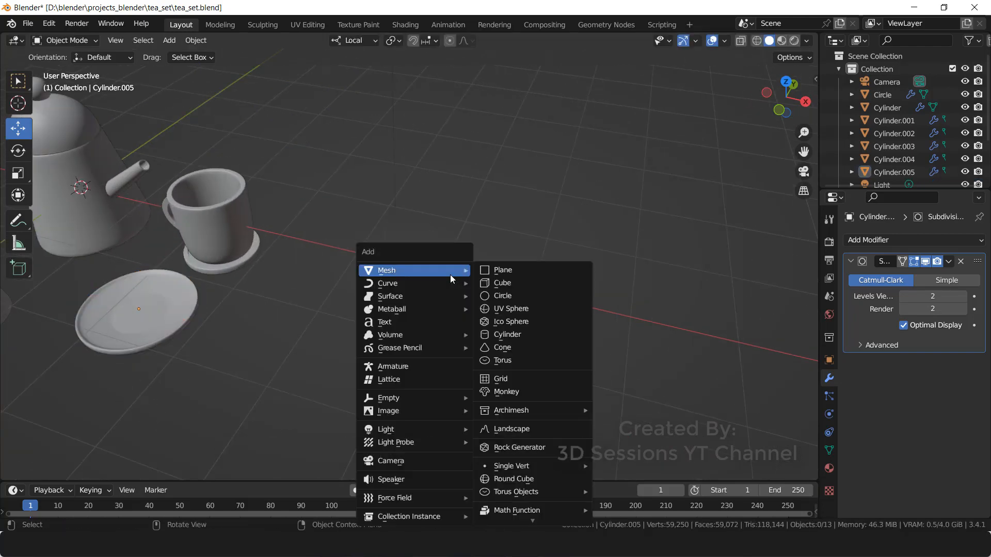
left_click(541, 295)
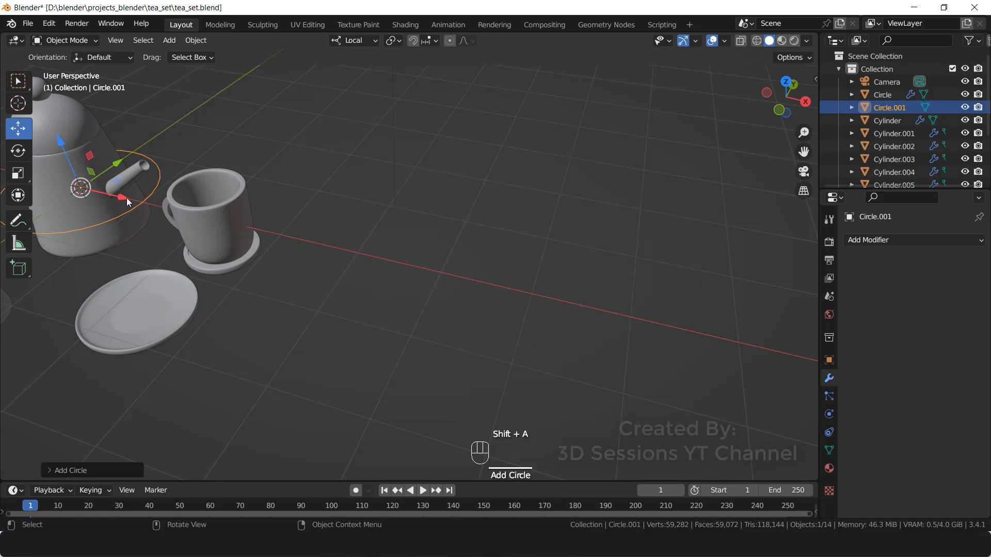
left_click_drag(124, 196, 444, 294)
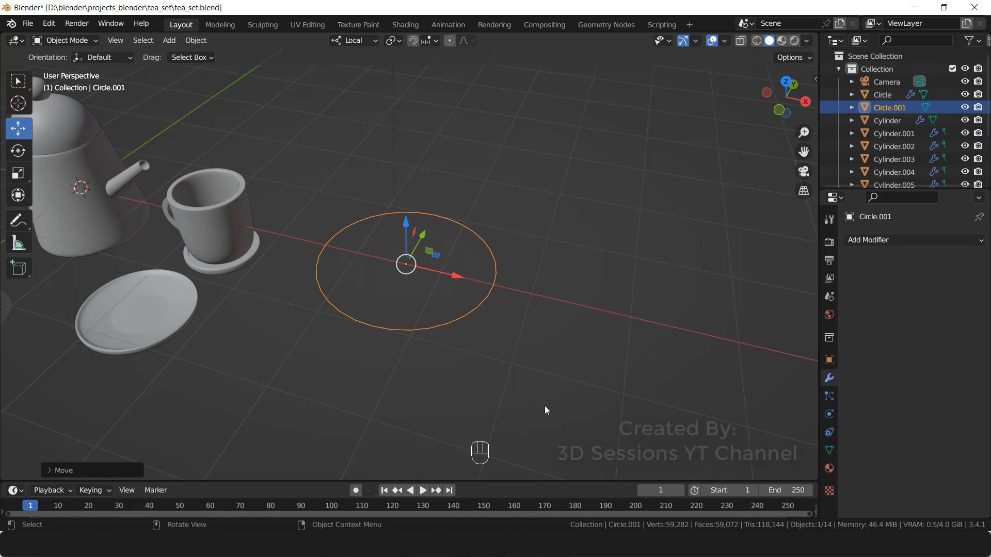
- Scale the circle along its local X axis to about 60% to form an oval, and view it from the top
key("s")
key("x")
key("x")
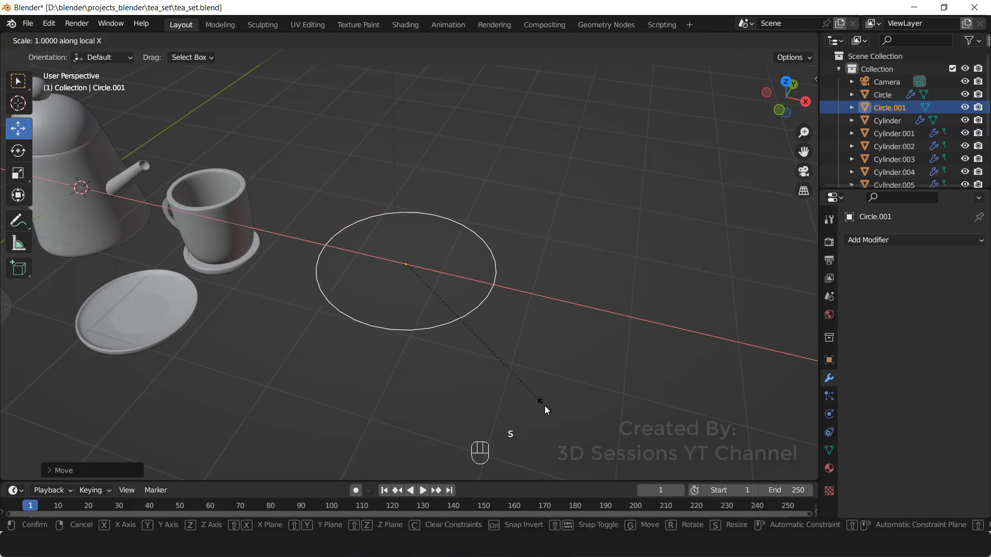
left_click(480, 364)
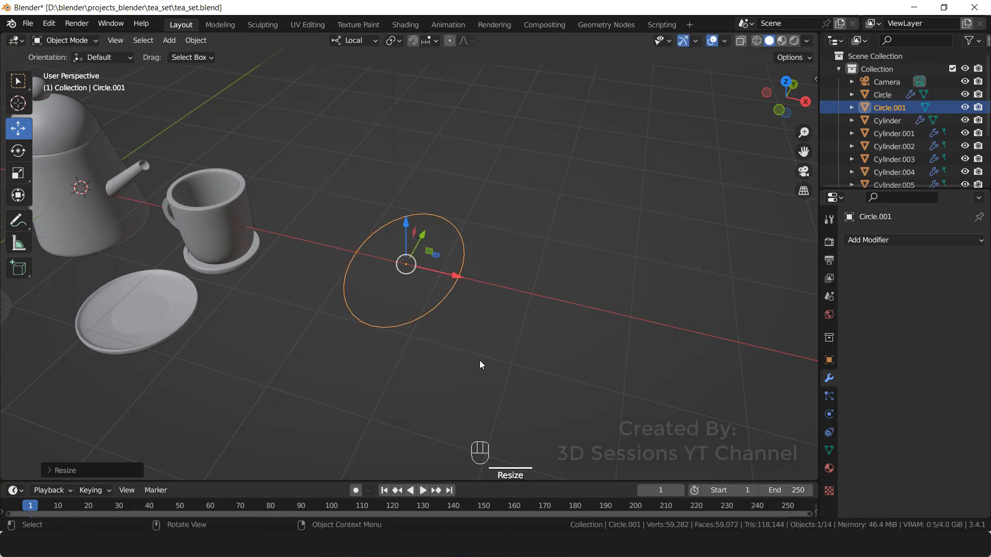
middle_click_drag(523, 370, 464, 388)
key("grave")
left_click(354, 189)
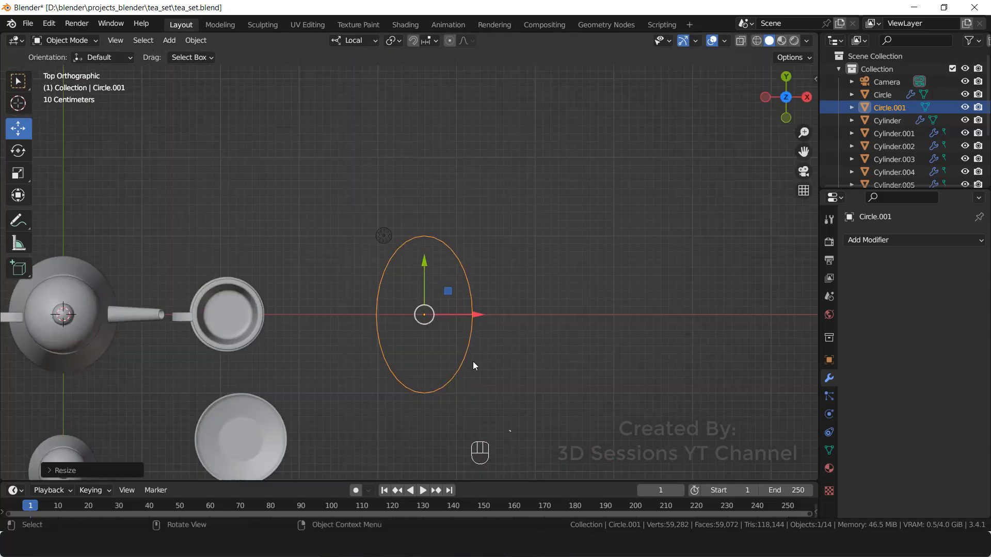
- Shorten the oval along its local Y axis to about 80%, narrow it slightly along X, and deselect it
key("s")
key("y")
key("y")
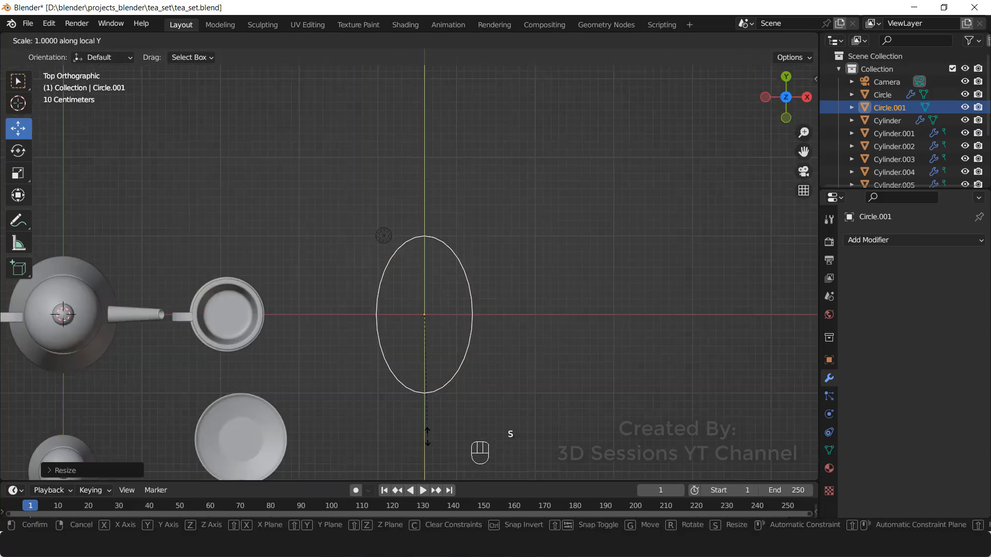
left_click(430, 414)
key("s")
key("x")
left_click(476, 397)
left_click(512, 397)
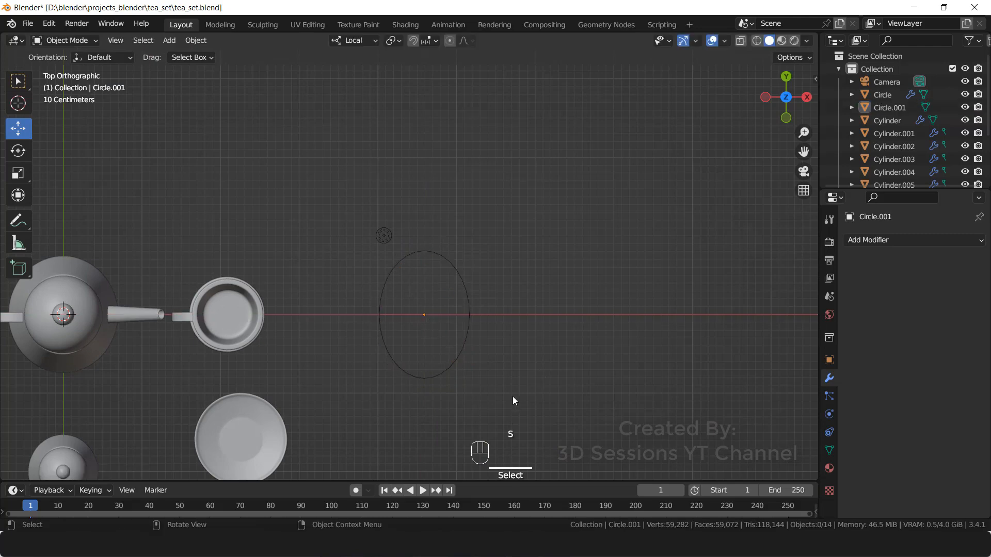
- Extrude all of the oval's vertices inward into a narrow rim and lower the inner ring slightly along Z
middle_click_drag(513, 397, 405, 296)
left_click(402, 292)
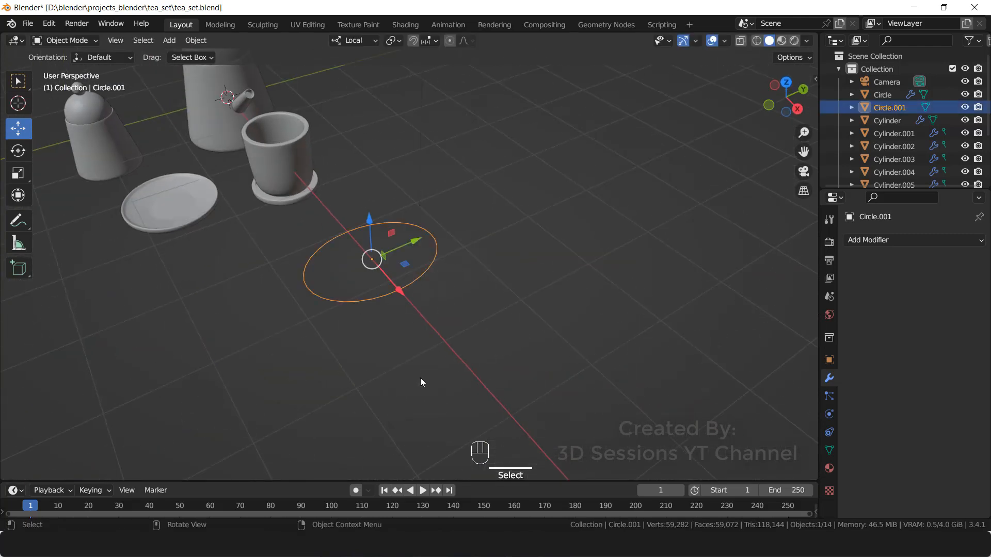
key("Tab")
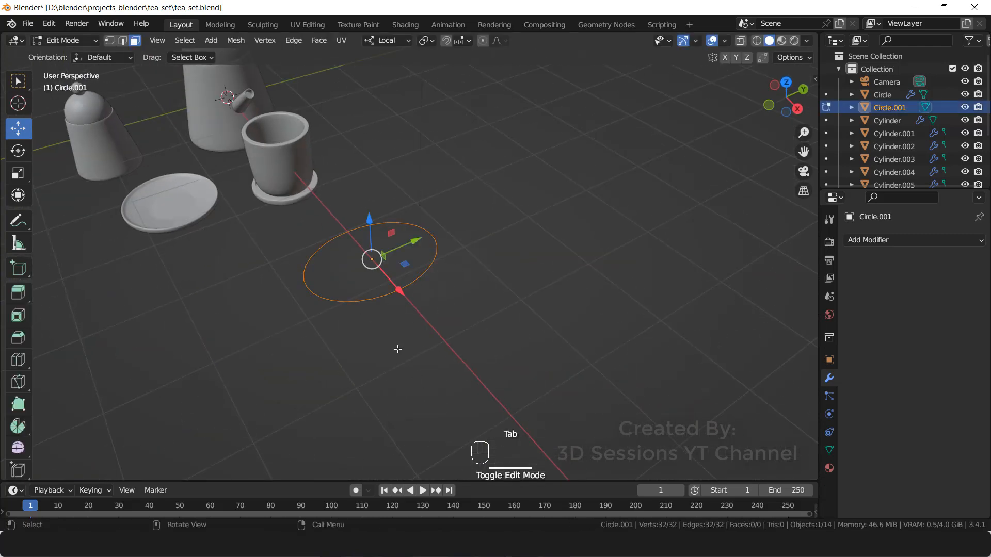
key("1")
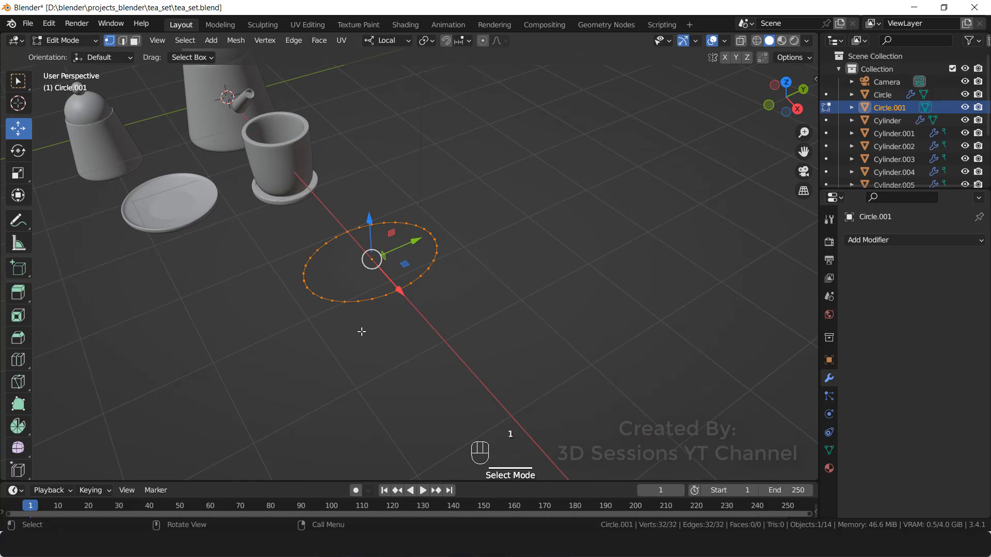
scroll(362, 331, "up", 2)
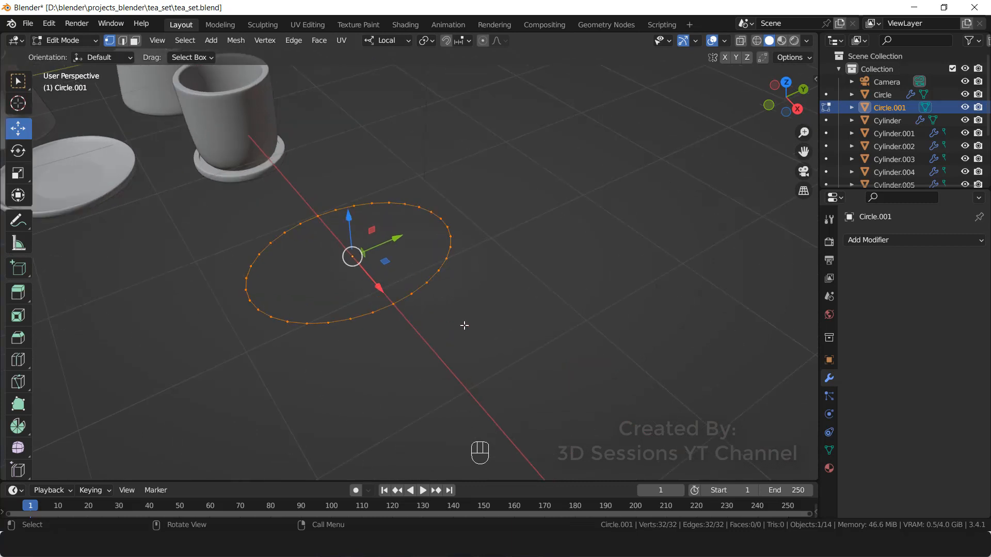
key("a")
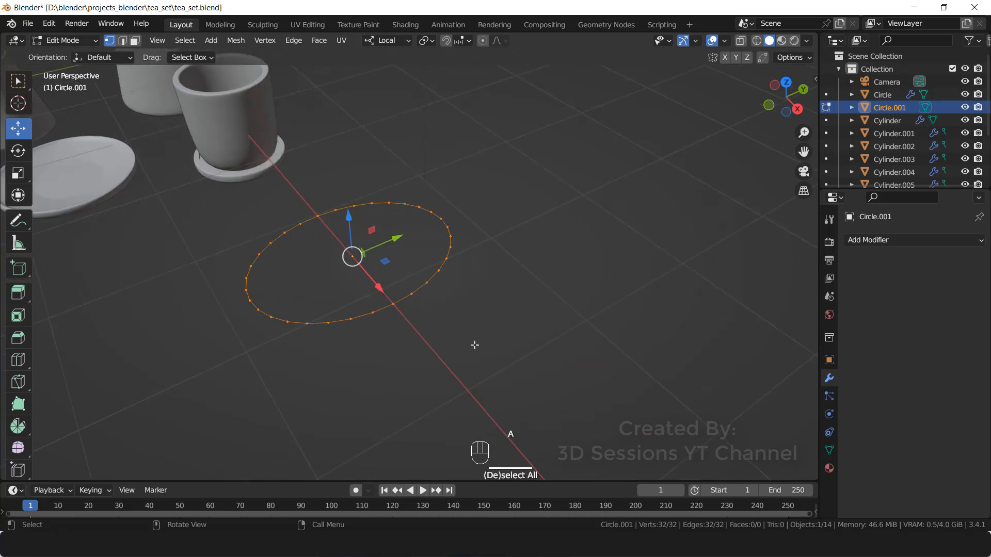
key("e")
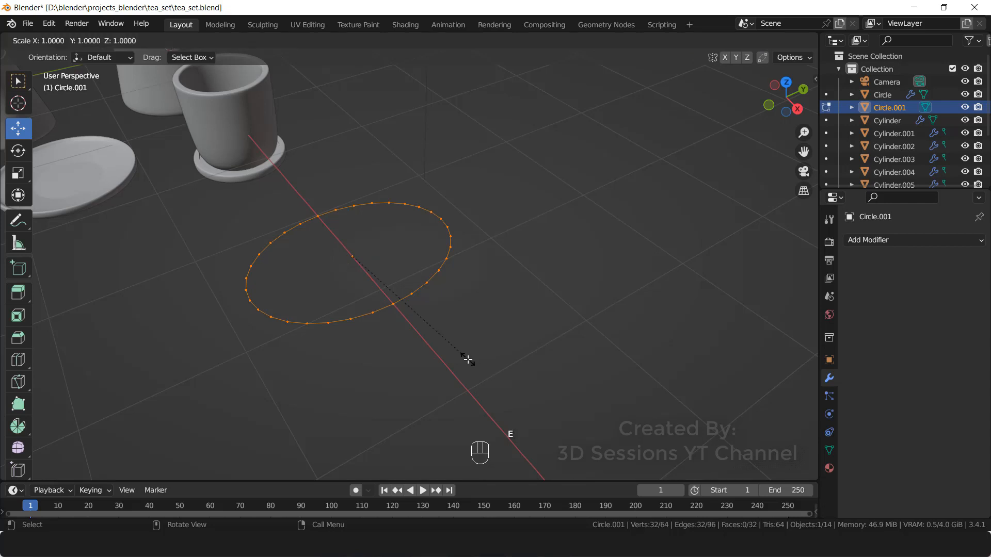
left_click(451, 340)
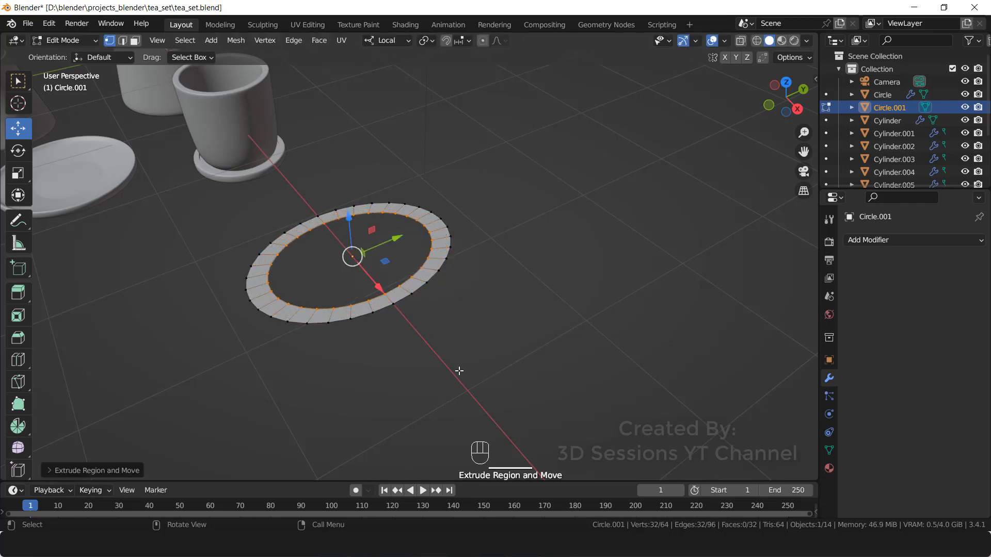
left_click_drag(345, 219, 353, 230)
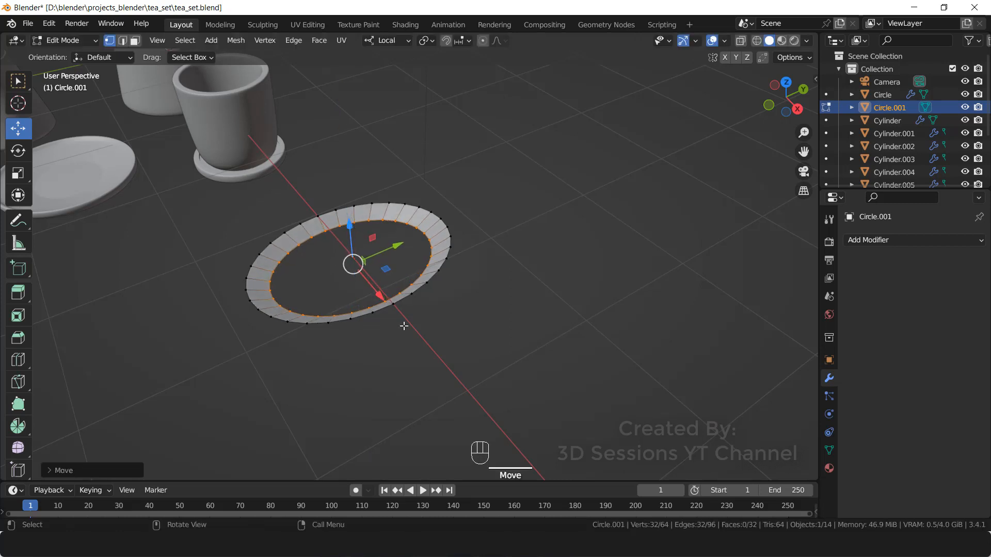
- Extrude the inner ring inward again to about half its size and lower the new ring slightly
key("e")
key("s")
key("e")
key("s")
left_click(334, 288)
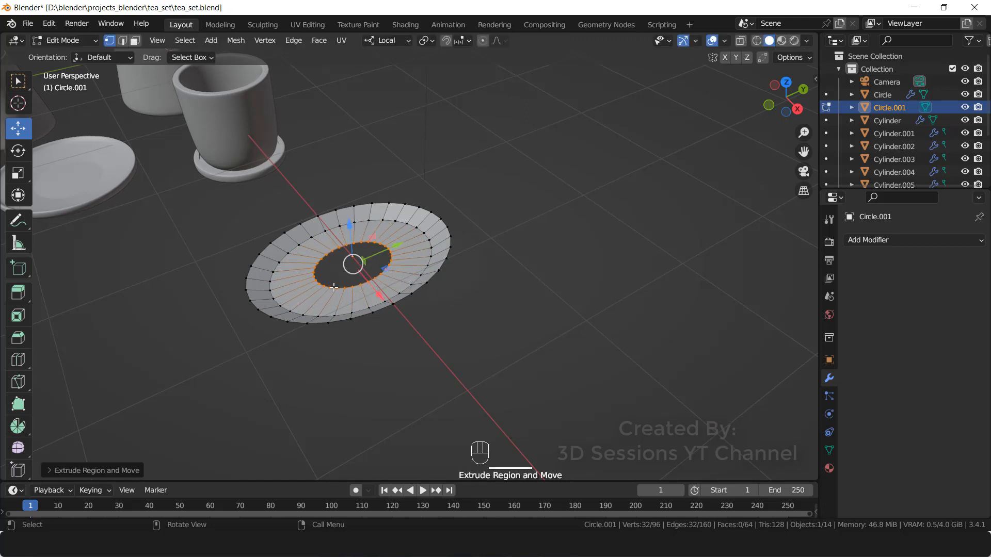
left_click_drag(348, 223, 348, 227)
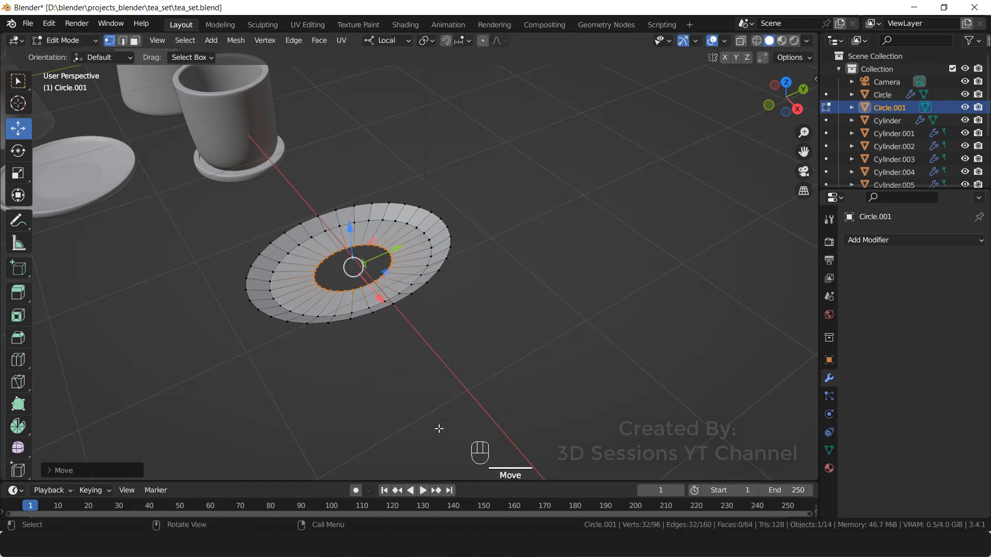
- Extrude one more ring scaled inward to about 0.71, fill the central hole with a face, and deselect
key("e")
key("s")
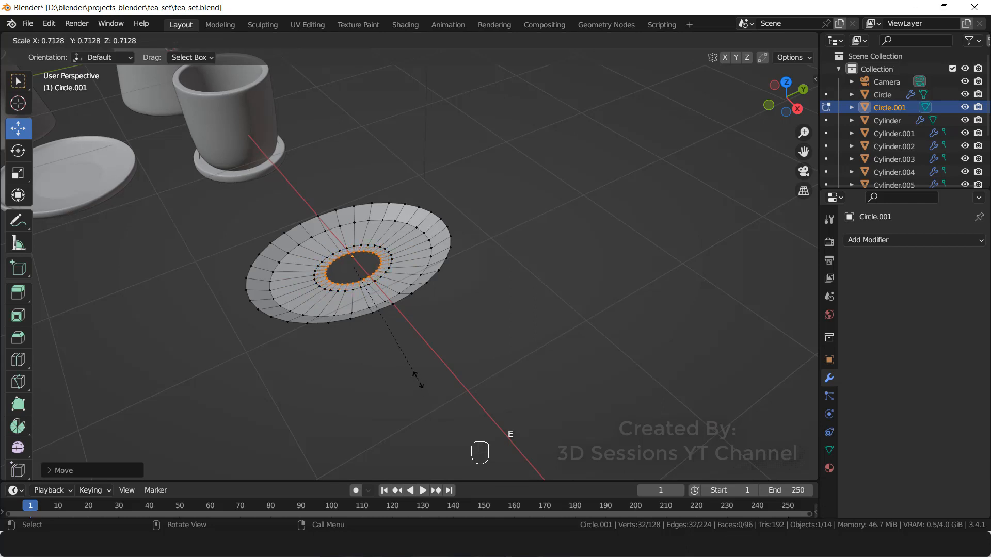
left_click(418, 380)
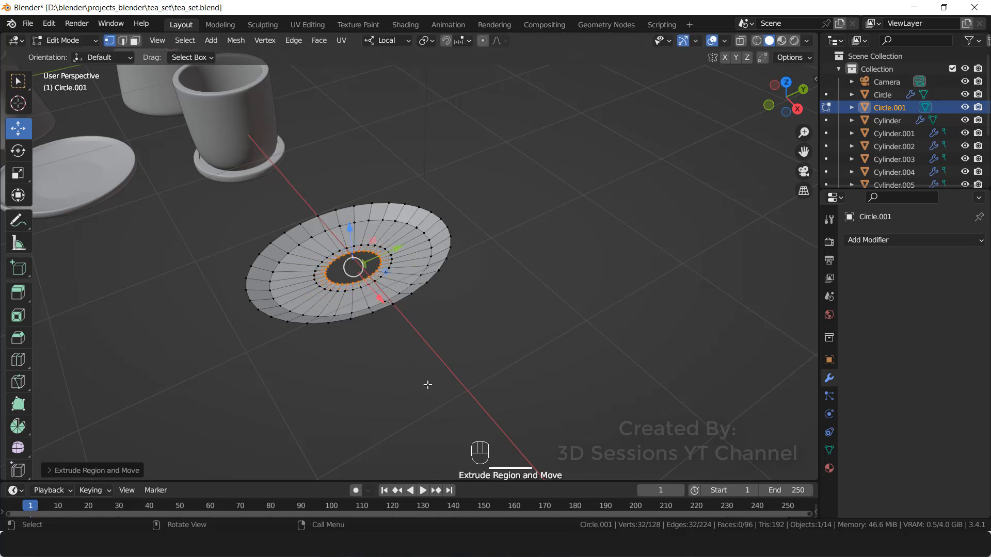
key("f")
left_click(378, 408)
- Extrude the entire oval dish mesh upward by about 0.13 m to give it thickness, and deselect it
key("Tab")
middle_click_drag(379, 410, 380, 390)
key("Tab")
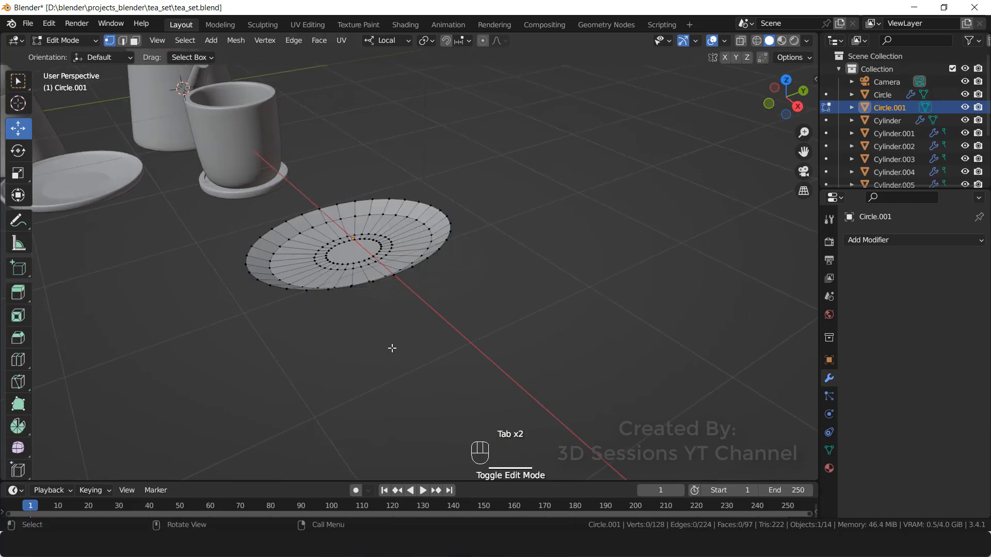
key("a")
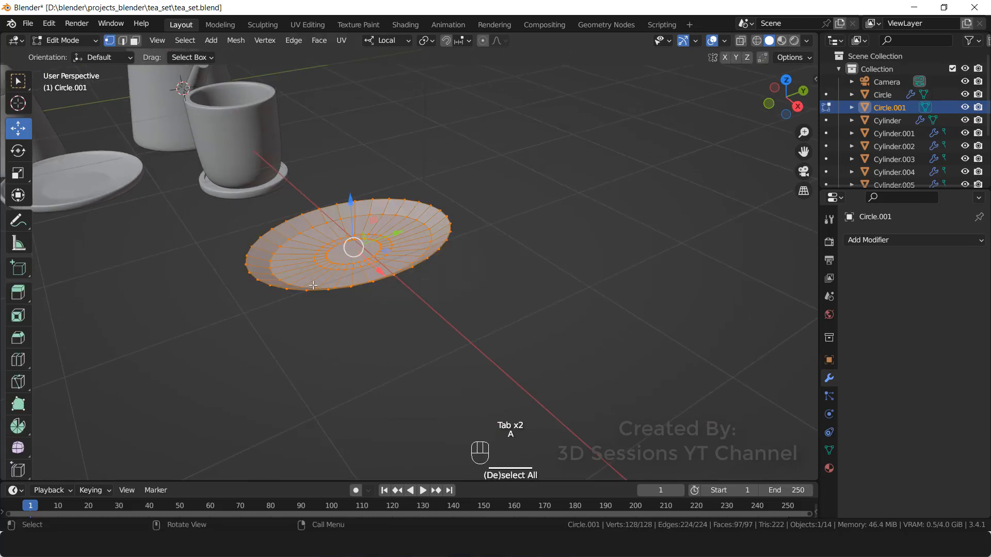
key("e")
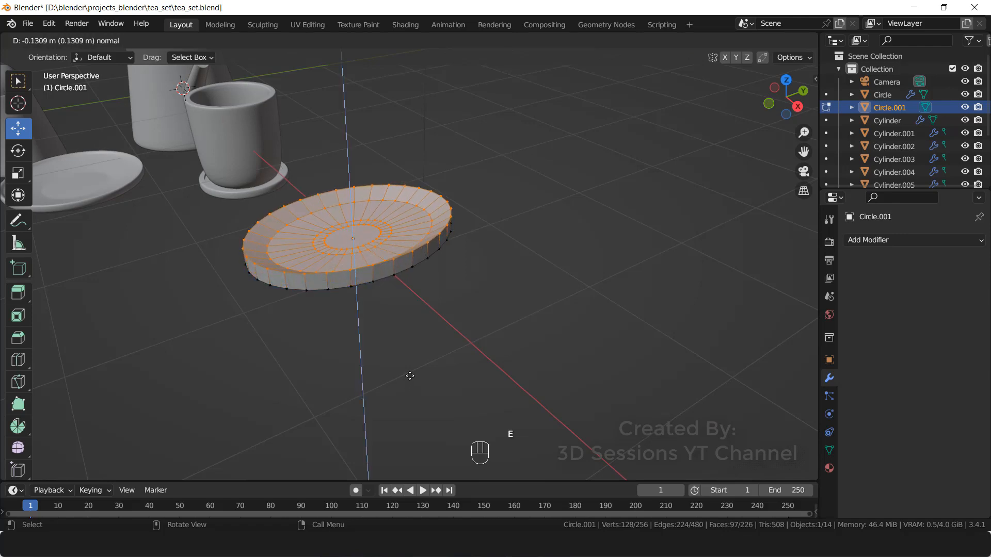
left_click(410, 376)
left_click(540, 377)
- Select the two adjacent outer side faces at the positive Y tip of the oval bowl, and view it from the top
middle_click_drag(540, 376, 365, 239)
key("grave")
left_click(365, 171)
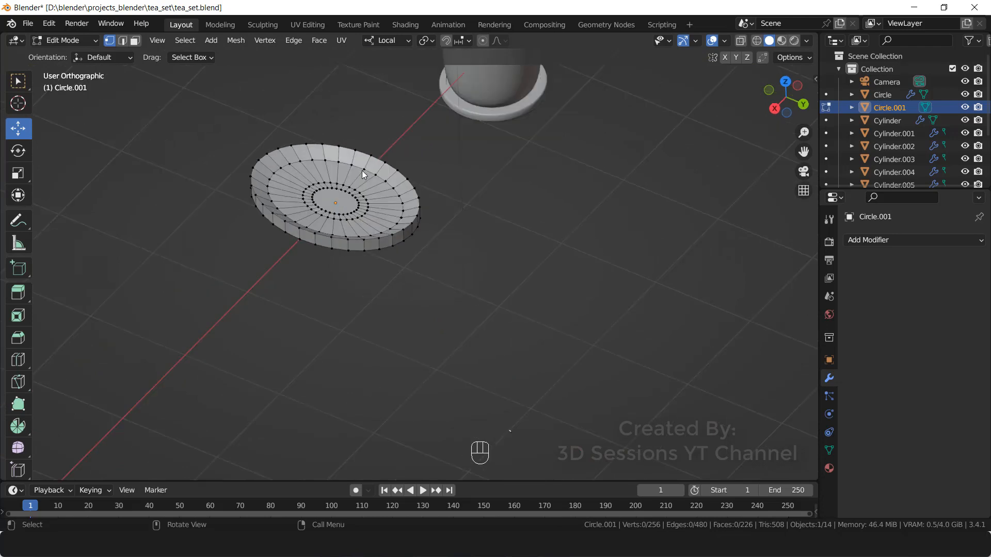
key("3")
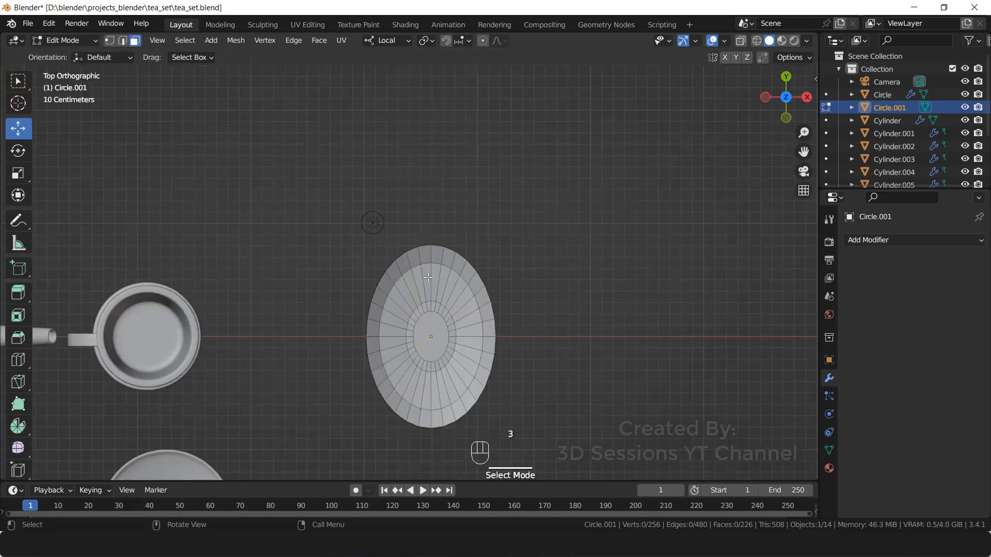
left_click(412, 251)
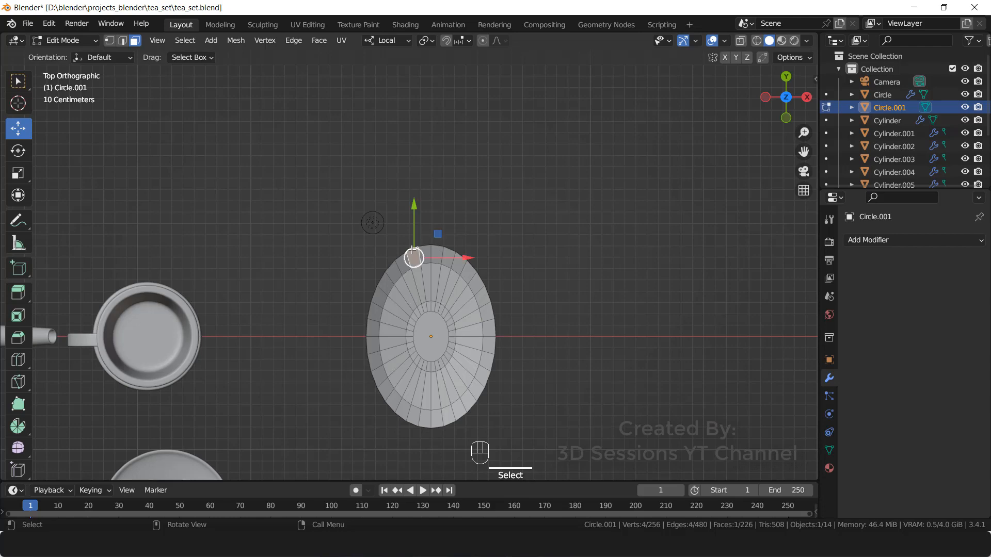
middle_click_drag(422, 248, 655, 343)
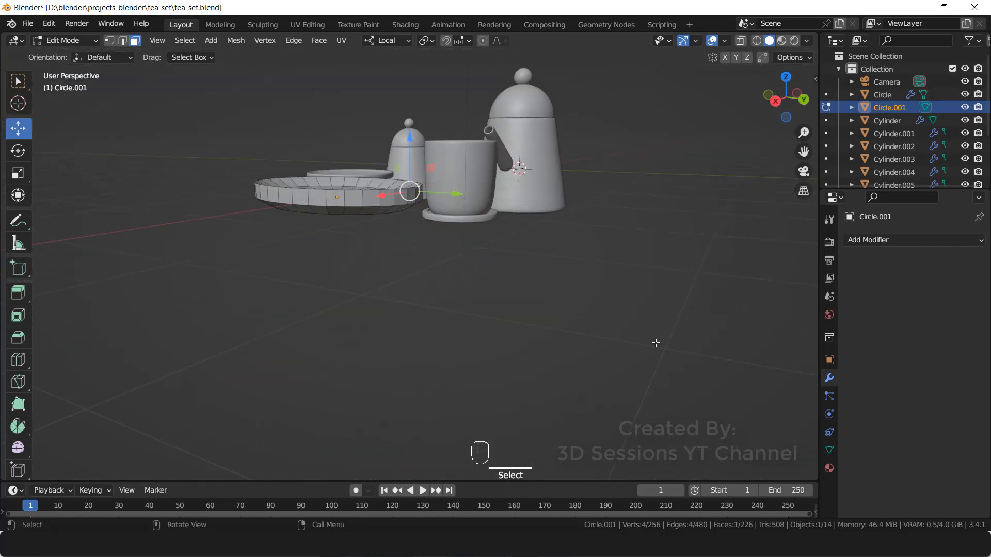
middle_click_drag(412, 230, 395, 193)
left_click(404, 195)
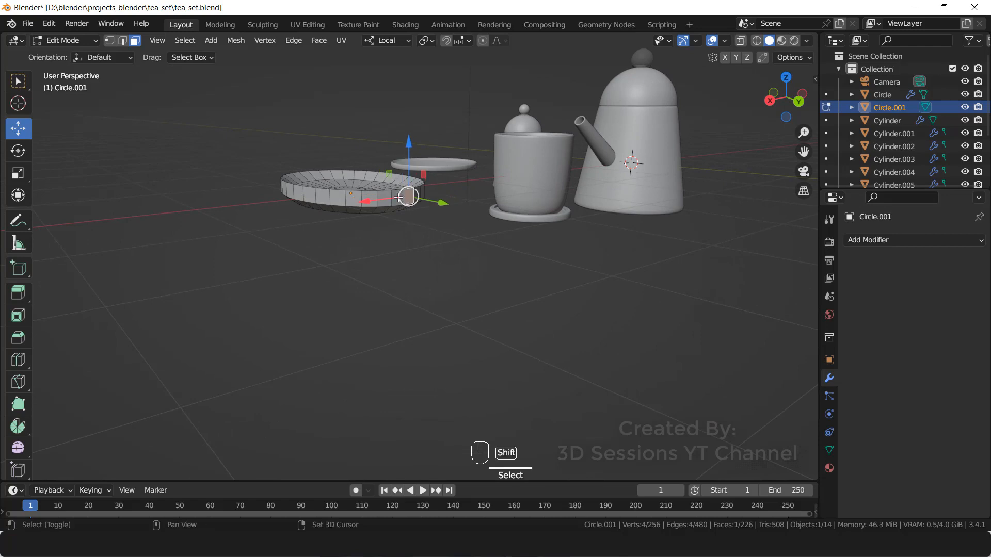
left_click(404, 195, "shift")
key("grave")
left_click(333, 132)
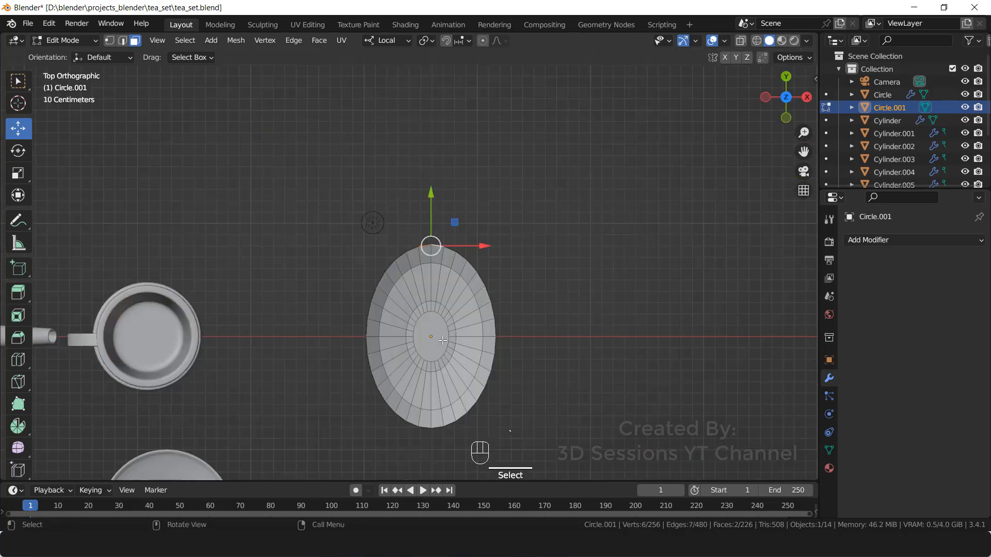
- Extrude the two selected side faces outward along Y three times to form a long, straight spoon handle
key("e")
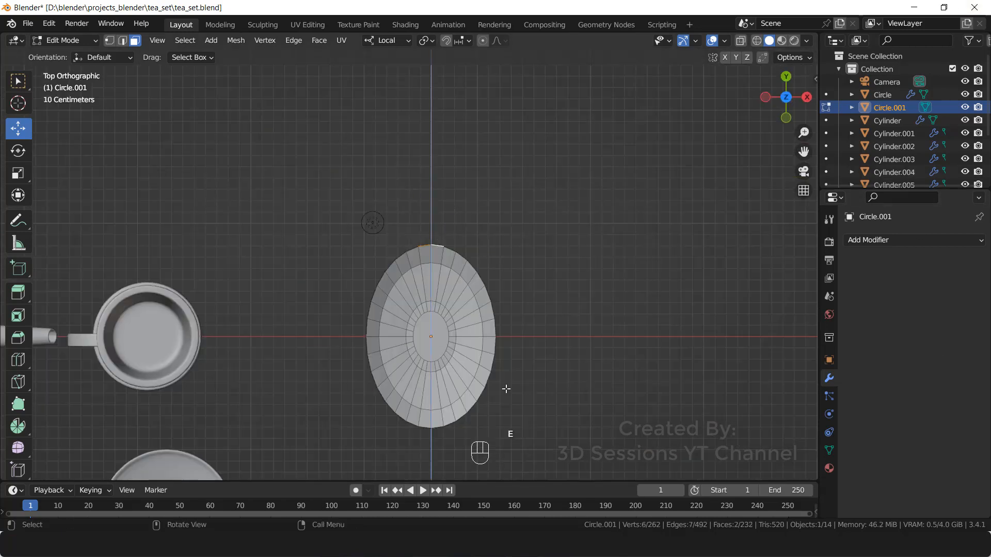
left_click(505, 339)
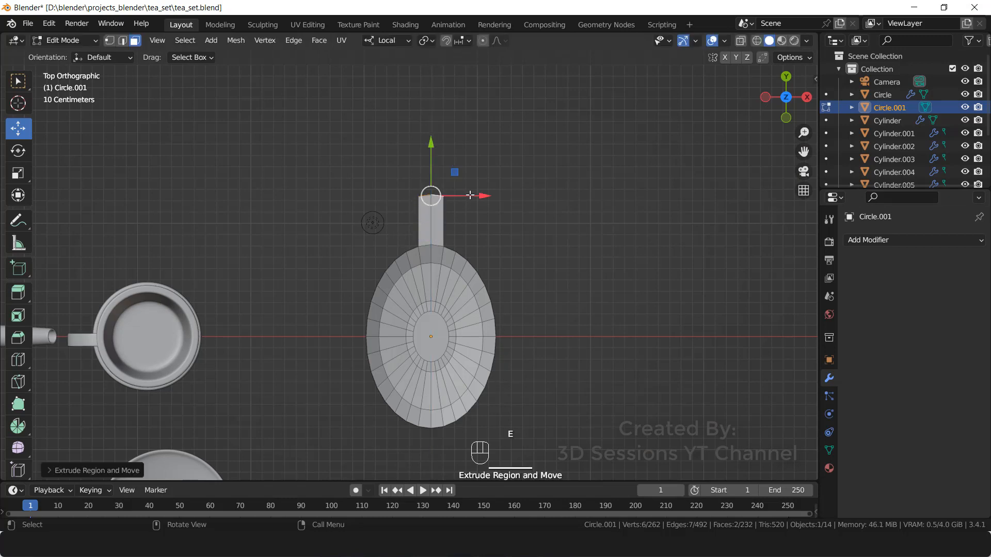
middle_click_drag(474, 243, 474, 328, "shift")
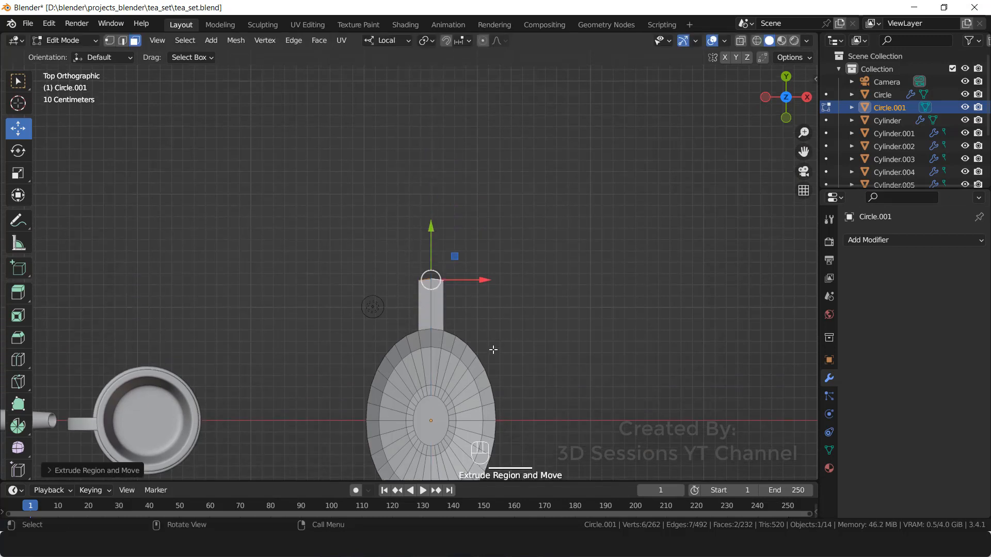
key("e")
left_click(492, 274)
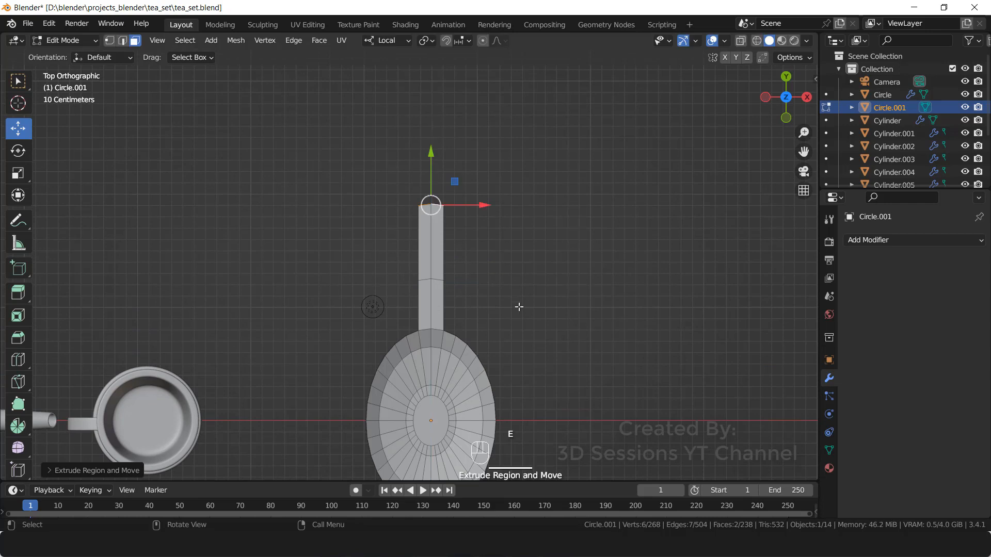
key("e")
left_click(527, 253)
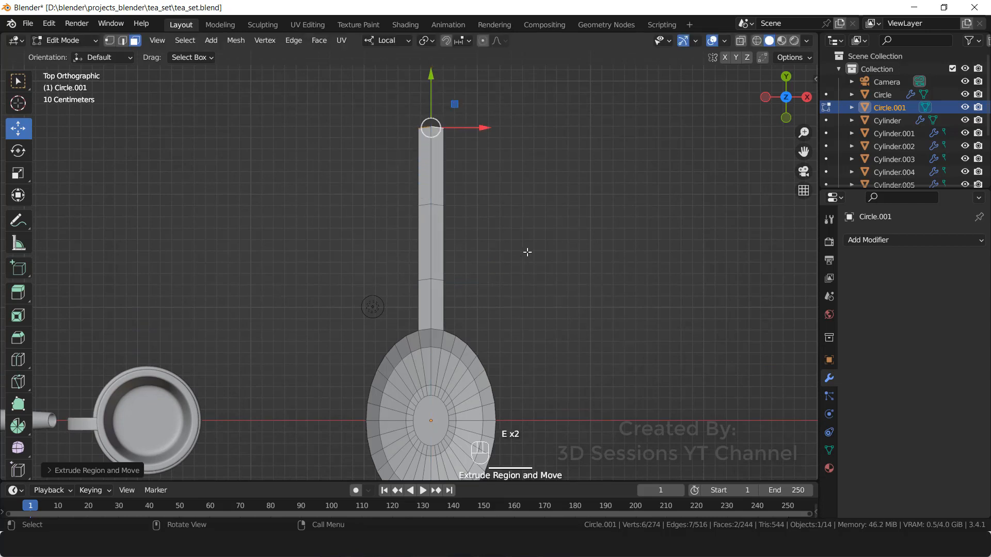
- Scale up the end faces of the handle so it flares slightly at the tip, and deselect them
key("s")
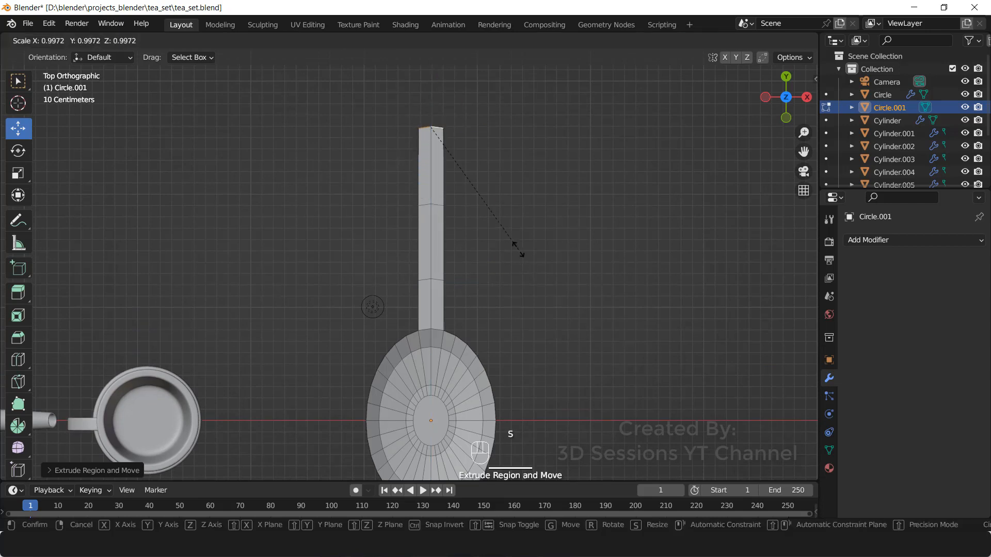
left_click(597, 258)
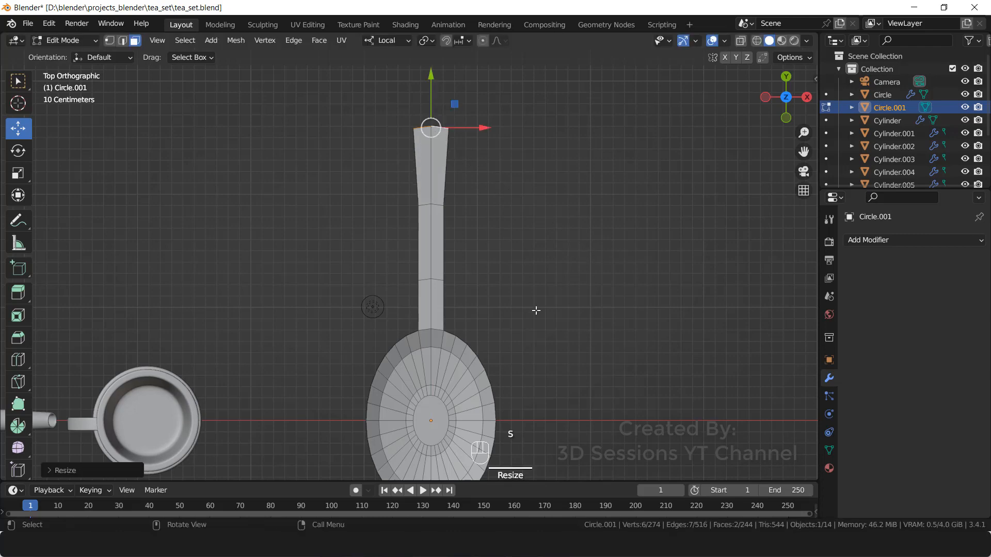
left_click(642, 305)
- Bevel the two outer vertical edges at the handle's end by about 0.134 m with 3 segments to round the tip
middle_click_drag(641, 305, 418, 256)
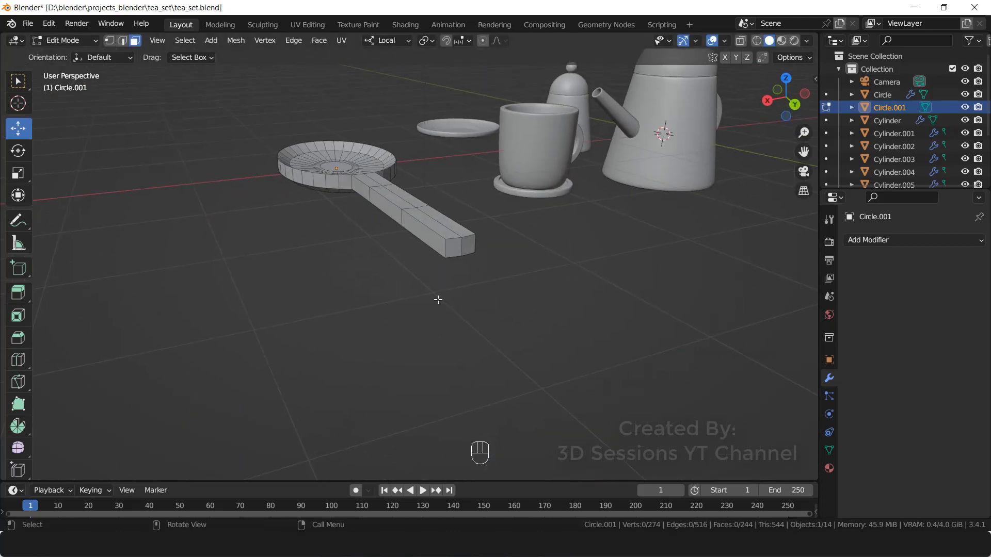
key("2")
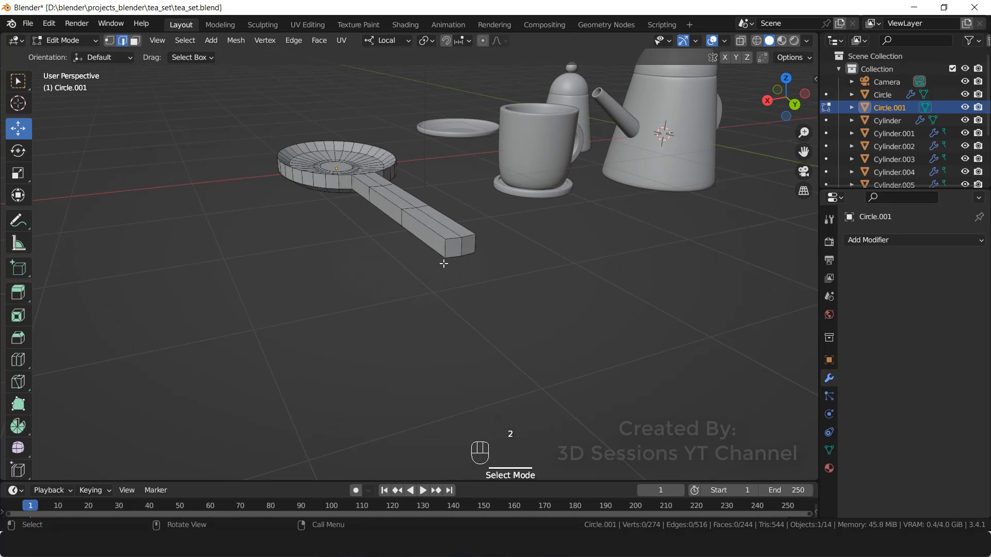
left_click(447, 252)
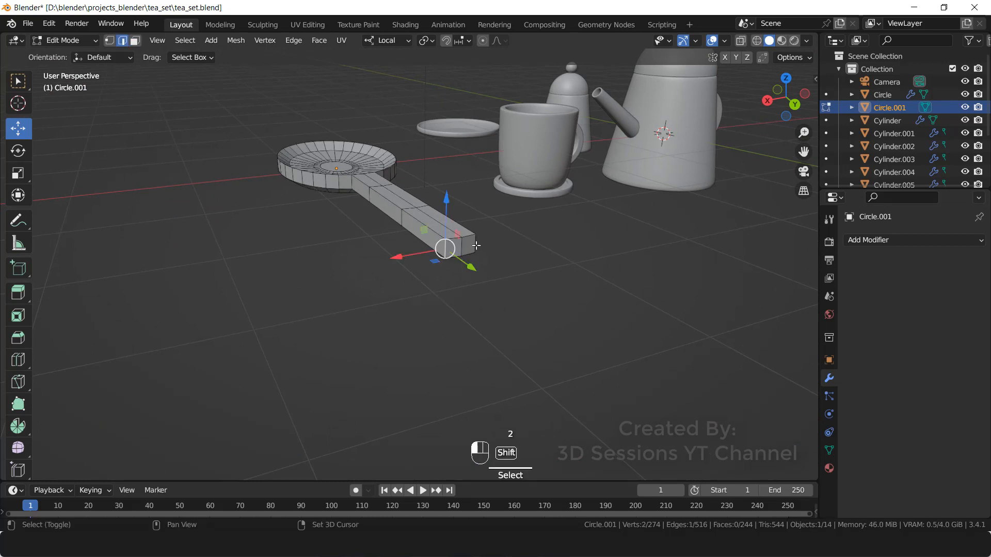
left_click(475, 243, "shift")
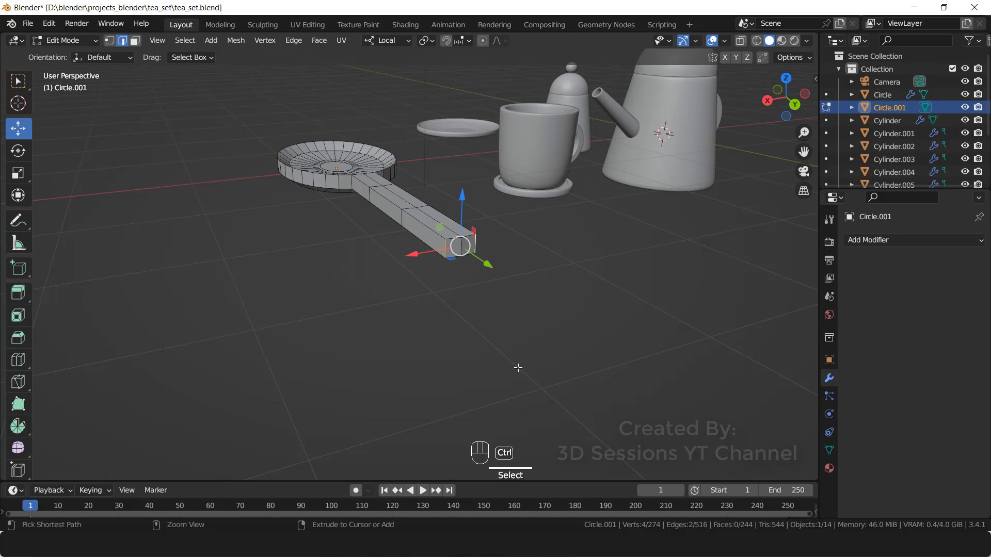
key("ctrl+b")
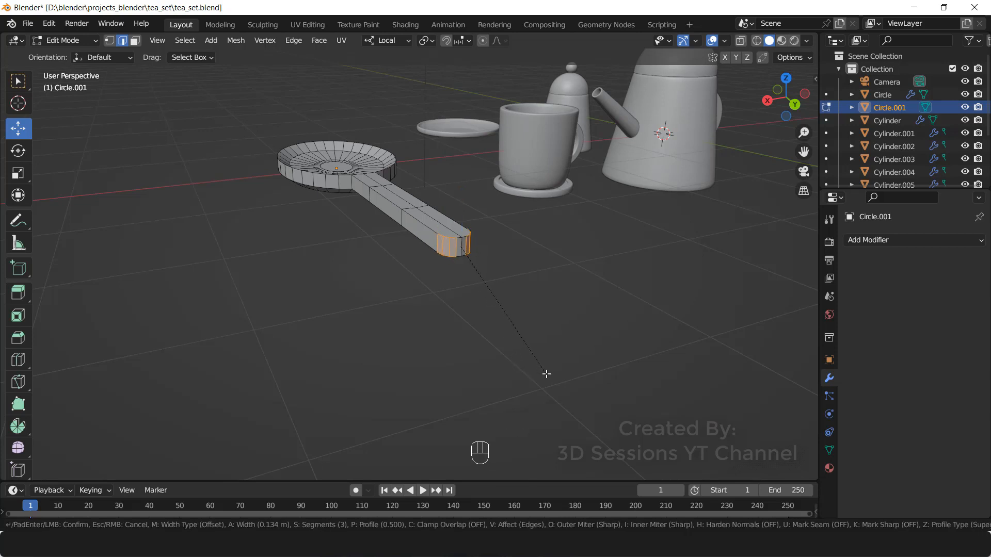
left_click(547, 373)
left_click(331, 338)
middle_click_drag(321, 338, 469, 377)
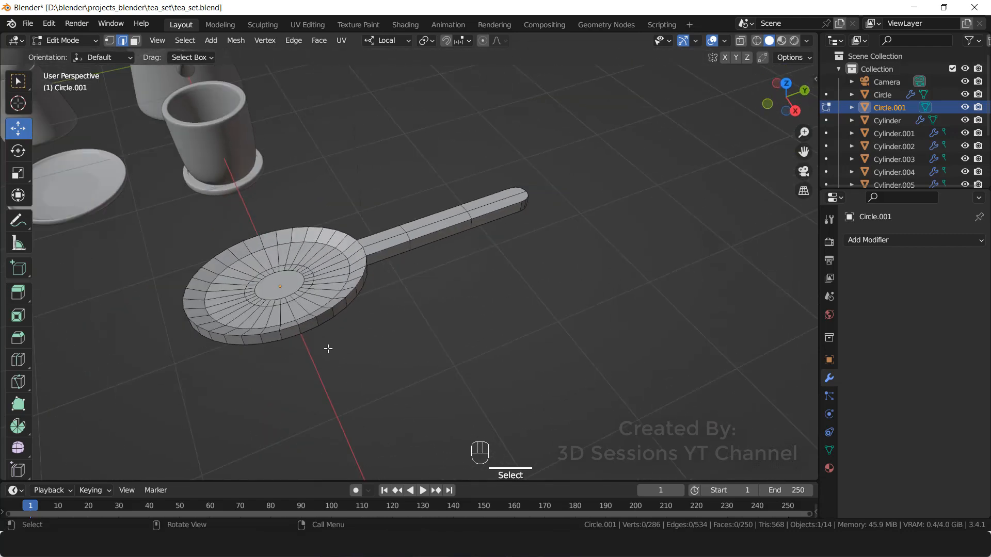
key("Tab")
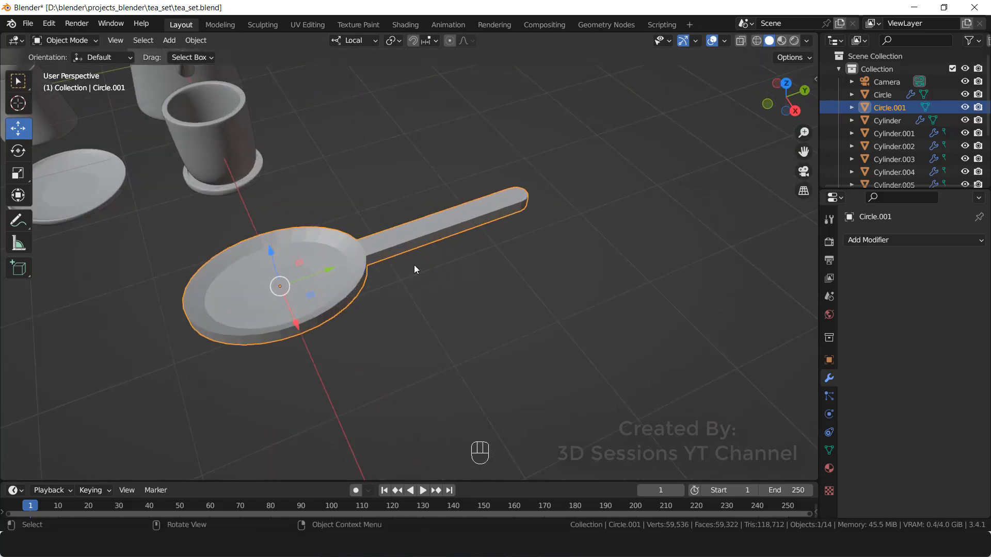
key("Tab")
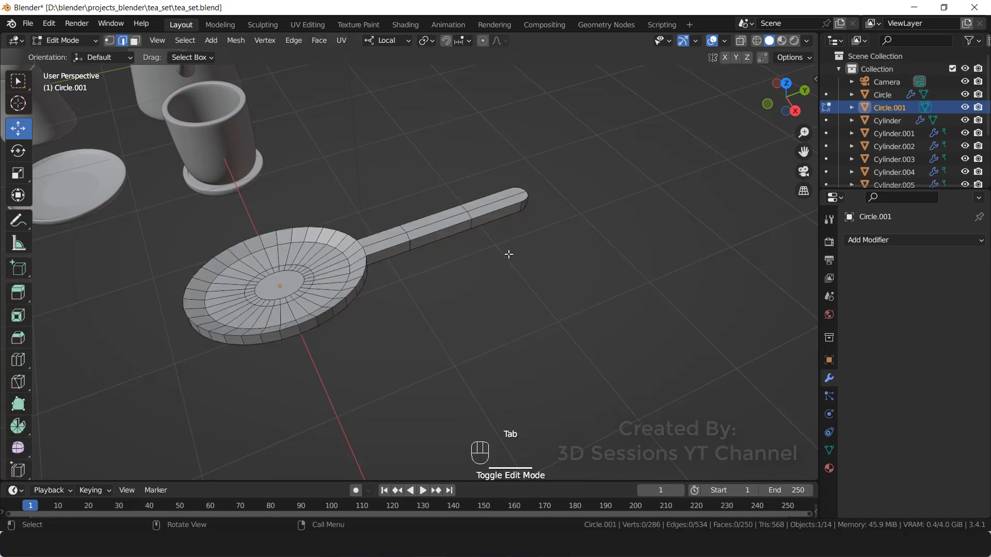
- In top view, move the handle's rounded tip vertices outward along Y, followed by the nearest row of cross vertices, to lengthen the handle
key("grave")
left_click(440, 170)
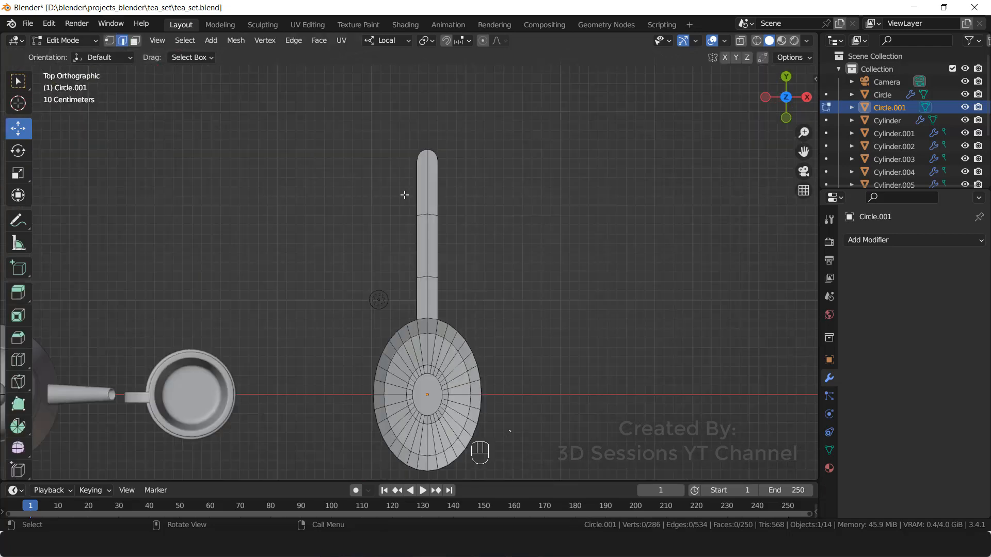
key("alt+z")
left_click_drag(354, 122, 512, 199)
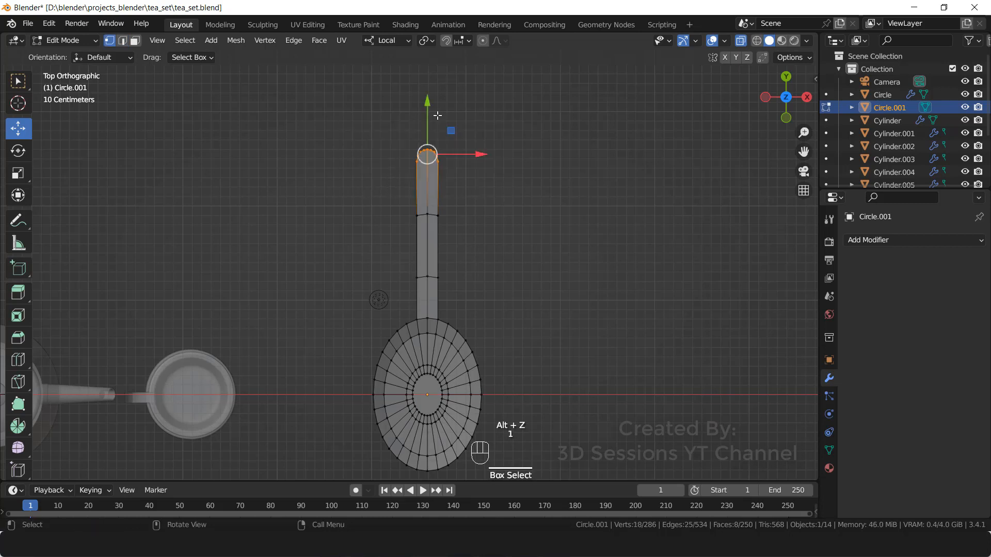
left_click_drag(428, 102, 430, 46)
left_click_drag(377, 182, 539, 253)
left_click_drag(428, 165, 428, 148)
key("Tab")
key("alt+z")
middle_click_drag(493, 372, 385, 296)
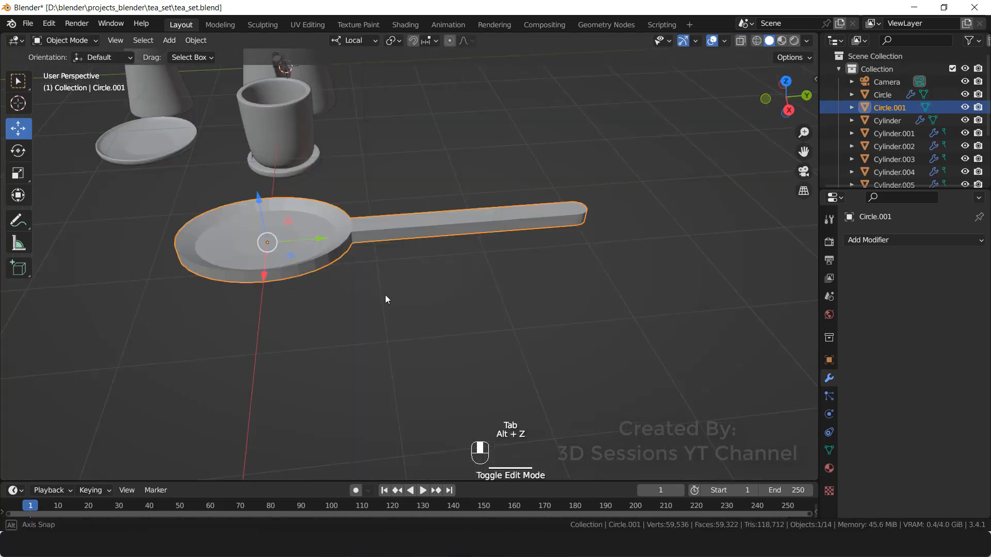
- Add a Subdivision Surface modifier to the spoon with 2 viewport levels
left_click(859, 243)
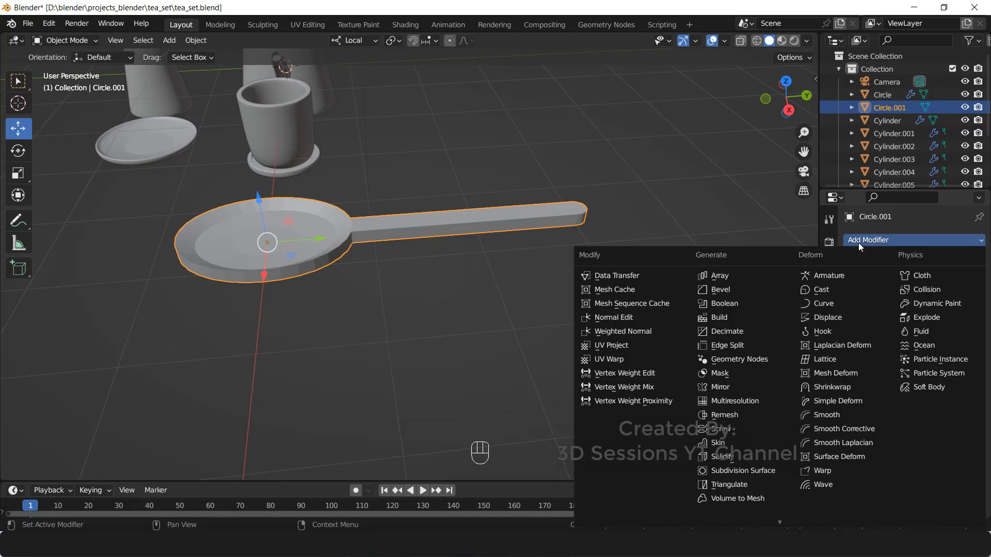
left_click(754, 473)
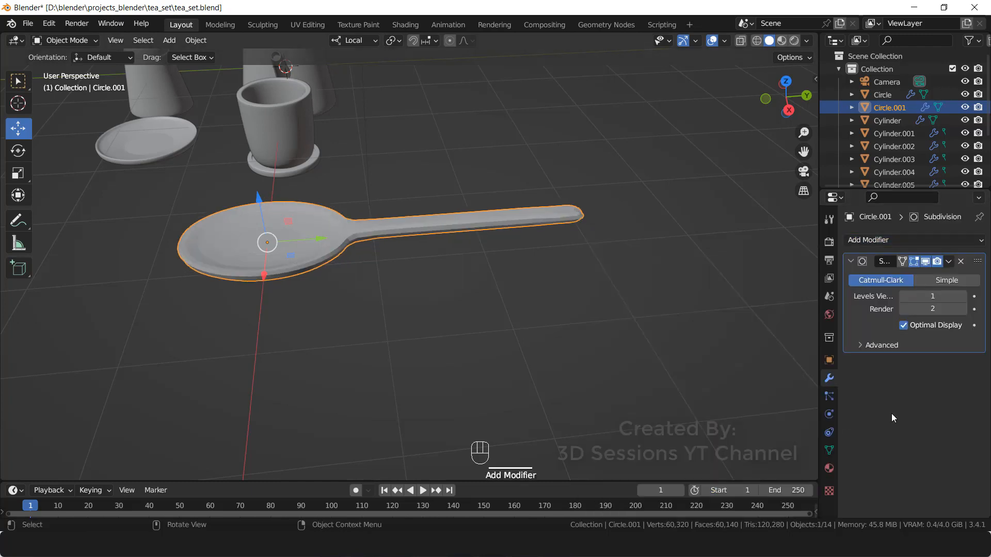
left_click(959, 295)
left_click(494, 311)
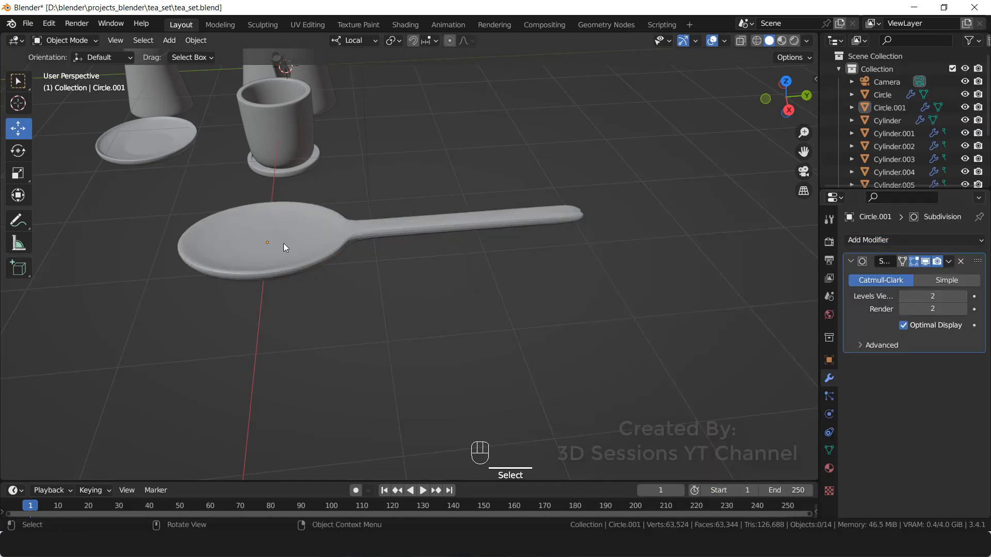
- Hide the subdivision in the viewport and add a loop cut inside the bowl, slid out against the inner edge of the rim
left_click(283, 244)
key("Tab")
middle_click_drag(364, 314, 710, 308)
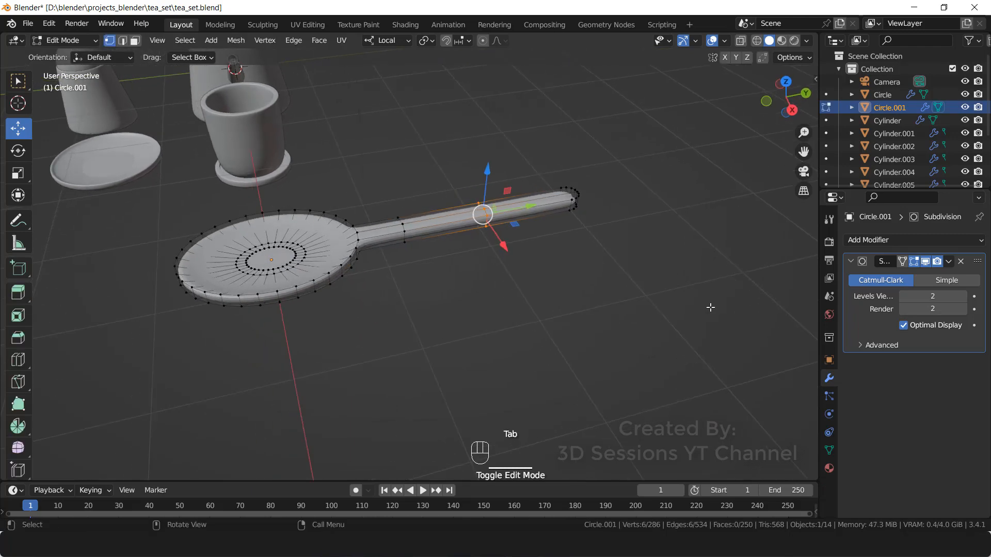
middle_click_drag(354, 346, 254, 374)
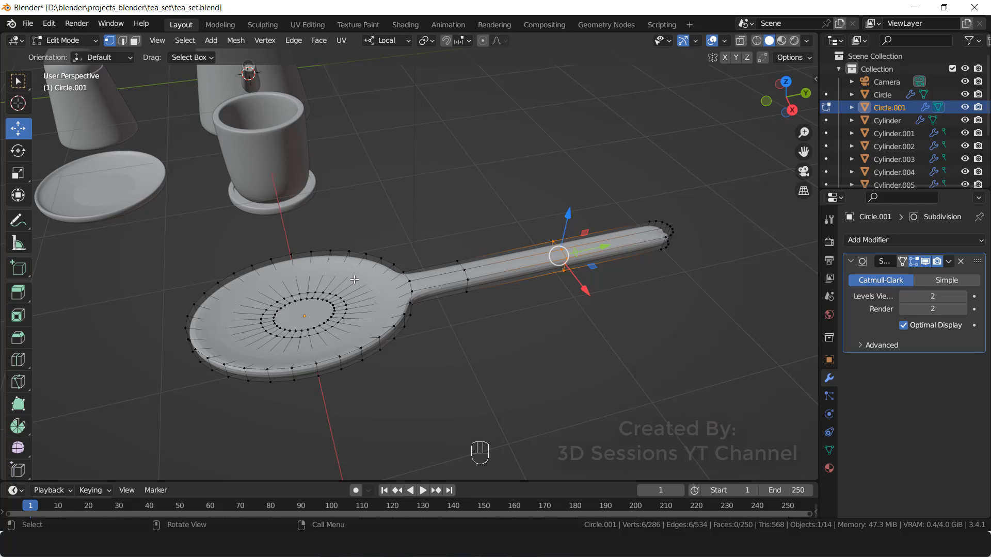
left_click(925, 261)
key("ctrl+r")
left_click(273, 295)
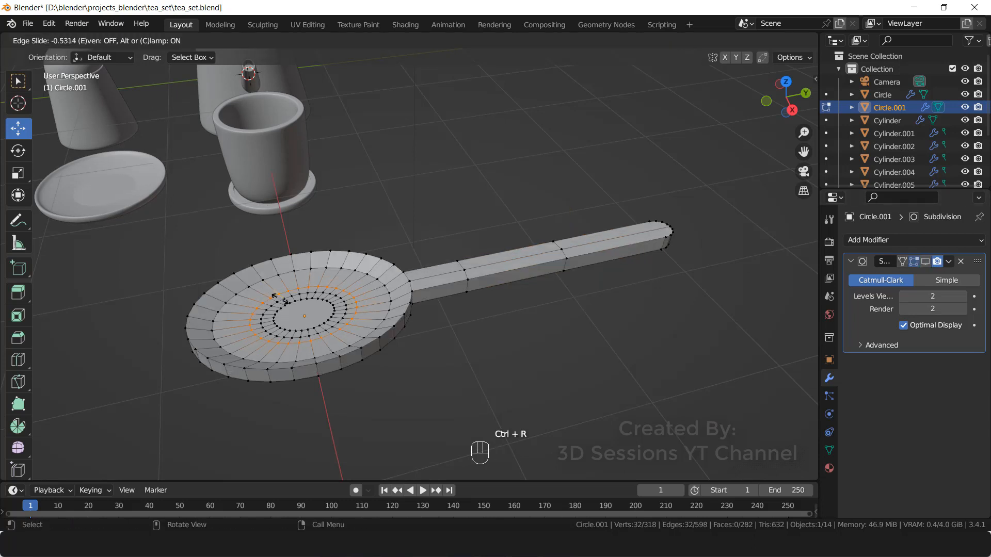
left_click(254, 298)
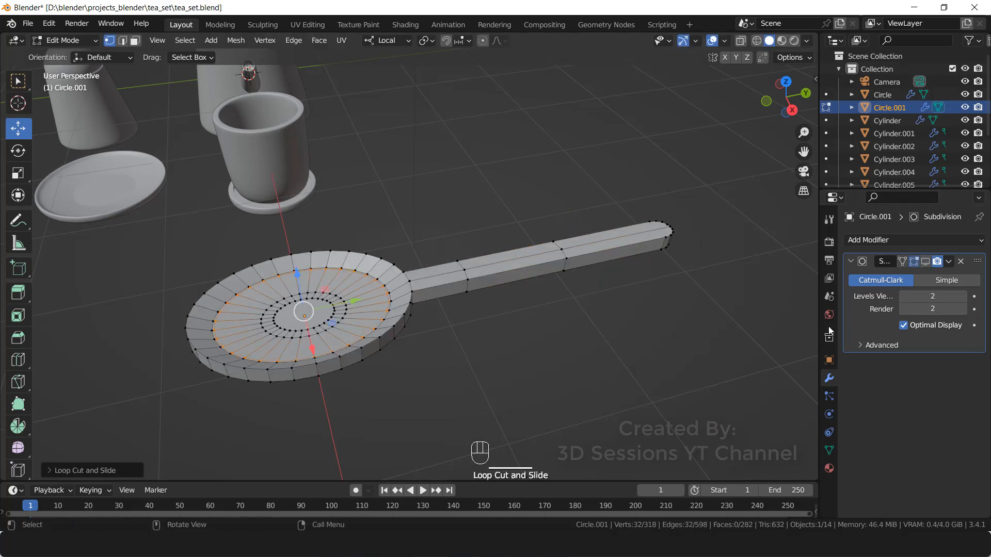
- Show the subdivision in the viewport again and add a loop cut around the bowl's top rim
key("Tab")
key("Tab")
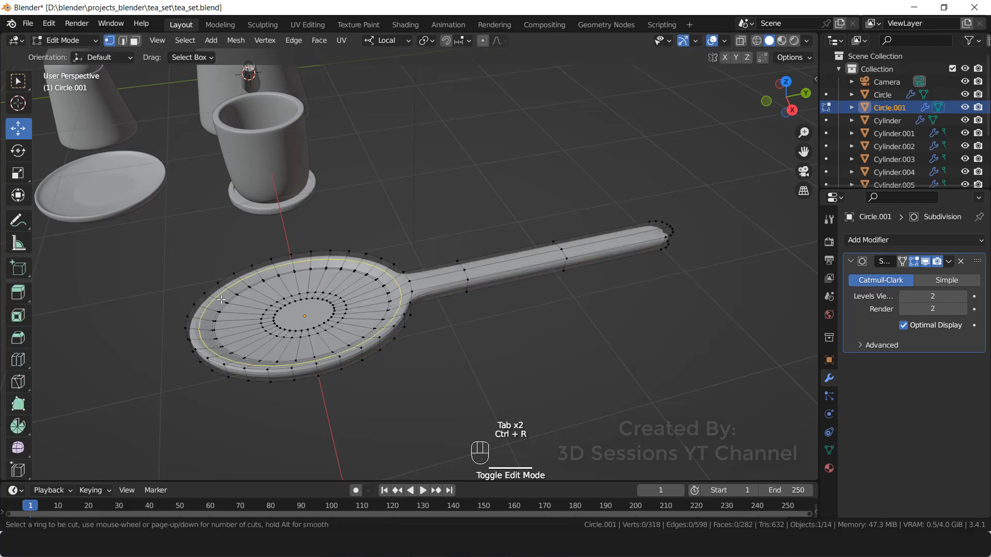
key("Tab")
left_click(311, 432)
key("Tab")
middle_click_drag(311, 433, 368, 184)
- Add two loop cuts along the spoon's outer side wall, running around both bowl and handle
key("ctrl+r")
left_click(458, 245)
left_click(459, 245)
key("ctrl+r")
left_click(459, 245)
left_click(273, 413)
- Add two loop cuts to the underside of the bowl, between its centre ring and its outer edge
key("ctrl+r")
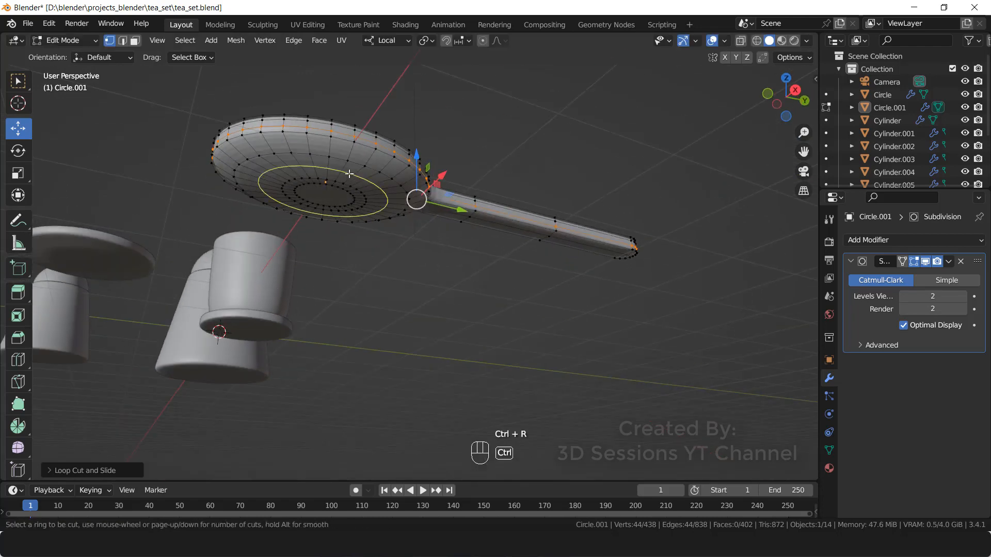
left_click(368, 184)
left_click(320, 149)
key("ctrl+r")
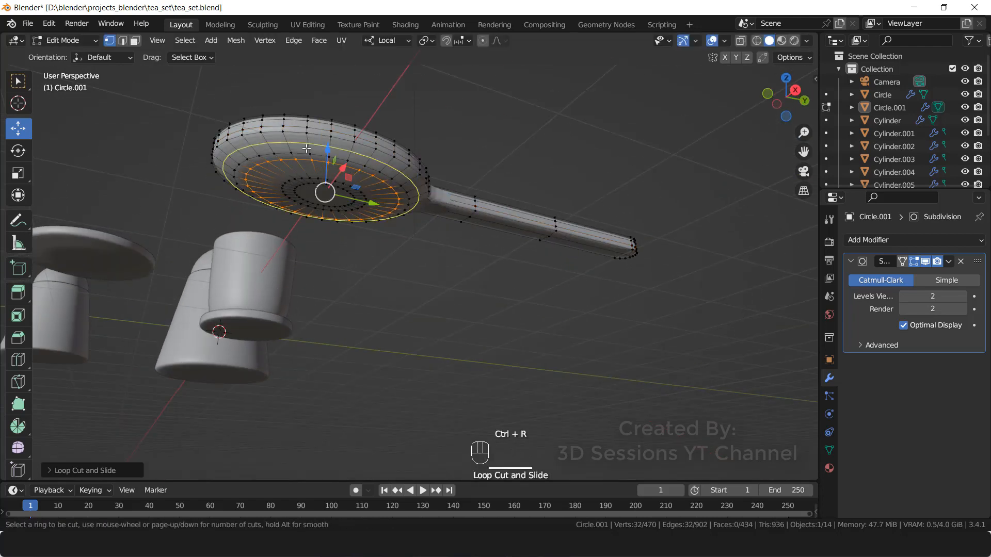
left_click(320, 150)
left_click(416, 276)
- Leave Edit Mode, shade the spoon smooth and save the file
key("Tab")
middle_click_drag(416, 275, 351, 354)
left_click(345, 328)
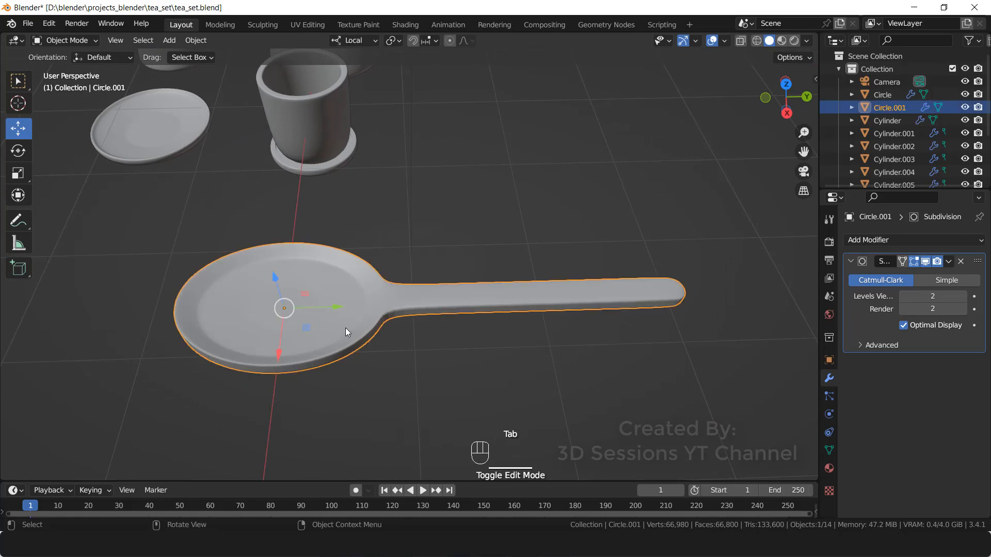
right_click(345, 327)
left_click(340, 284)
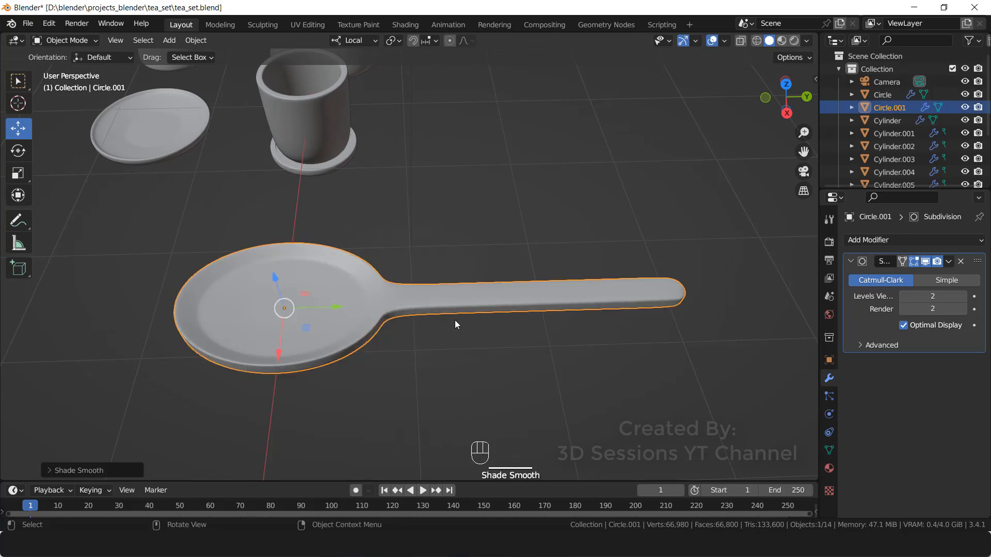
middle_click_drag(455, 320, 459, 375)
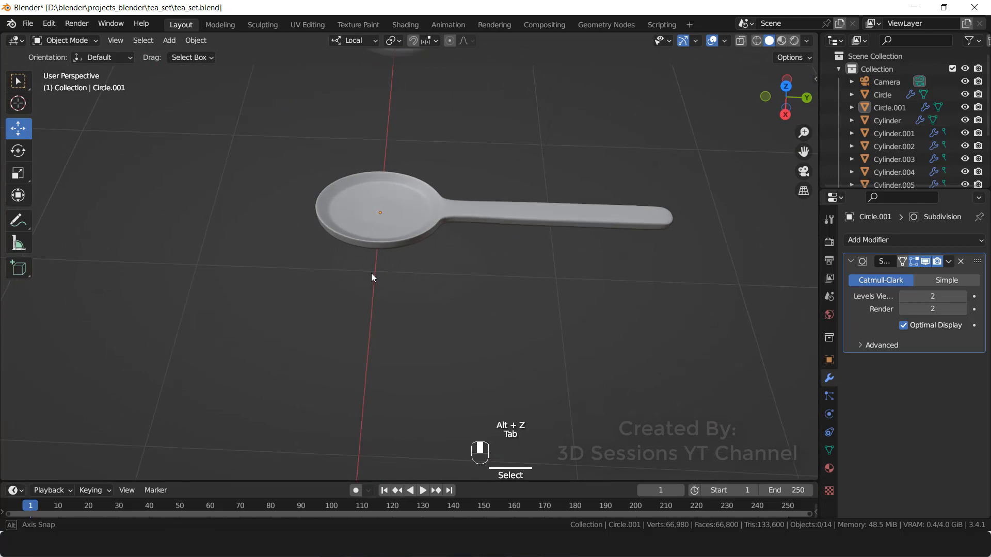
middle_click_drag(370, 274, 376, 249)
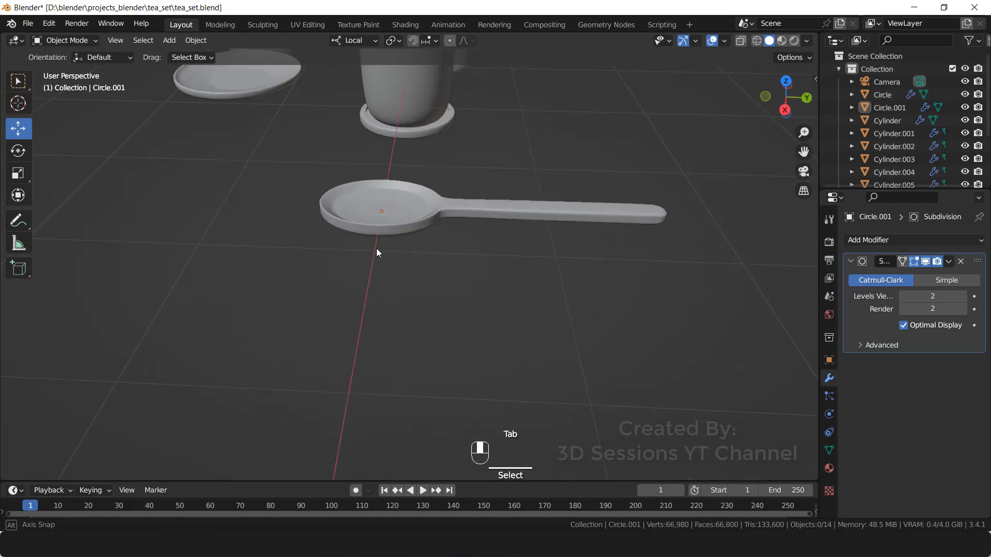
key("ctrl+s")
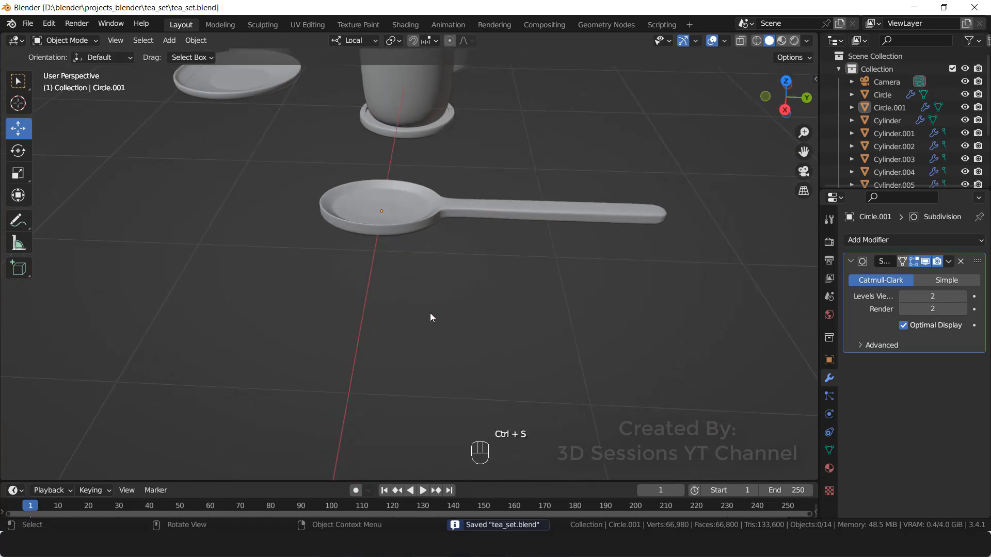
- In front view, add a cube and move it along X to the free space beyond the spoon
scroll(406, 316, "down", 5)
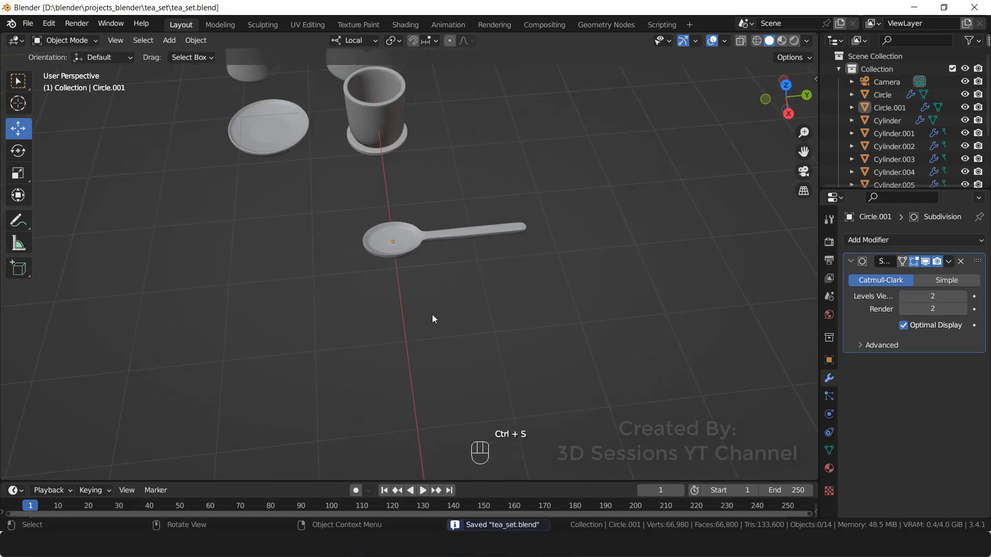
left_click(407, 236)
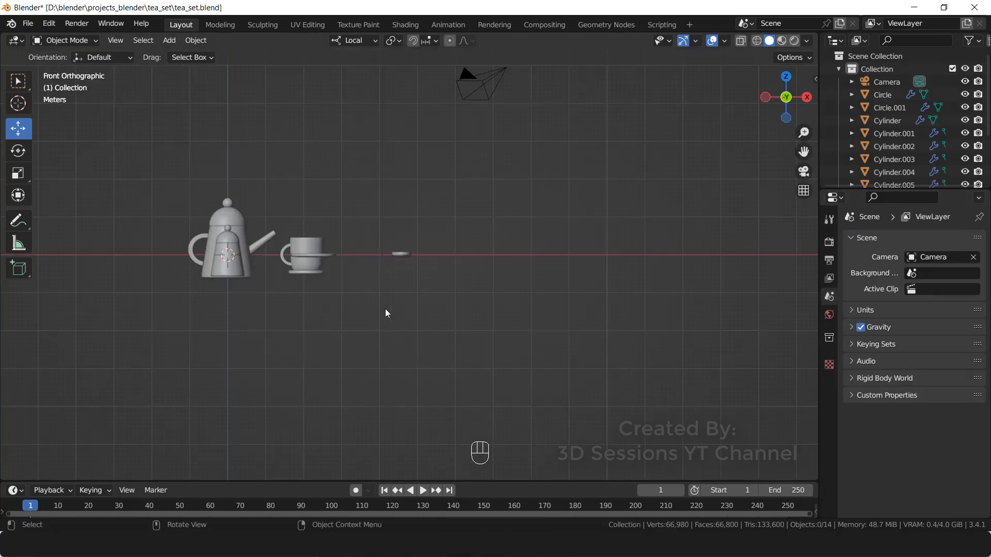
key("shift+a")
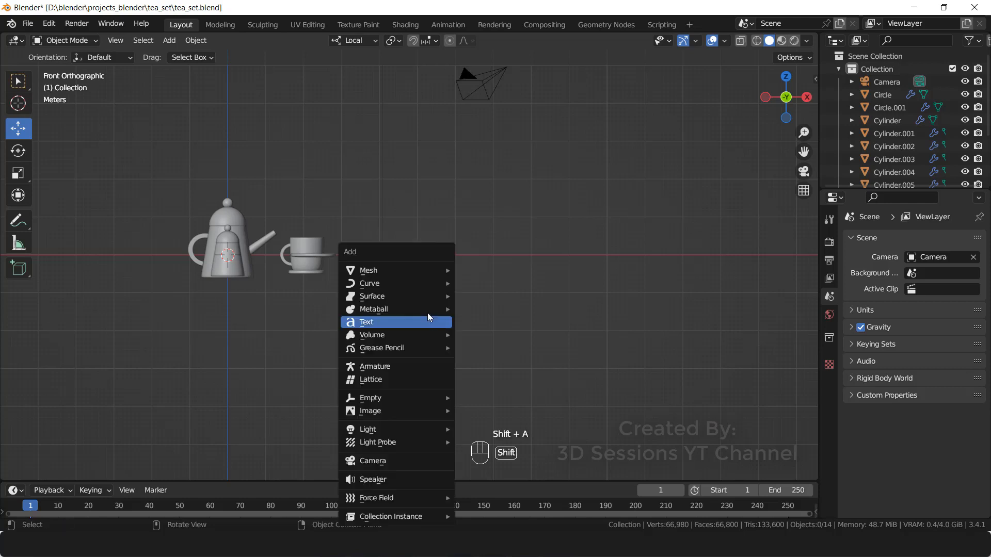
mouse_move(414, 271)
left_click(496, 284)
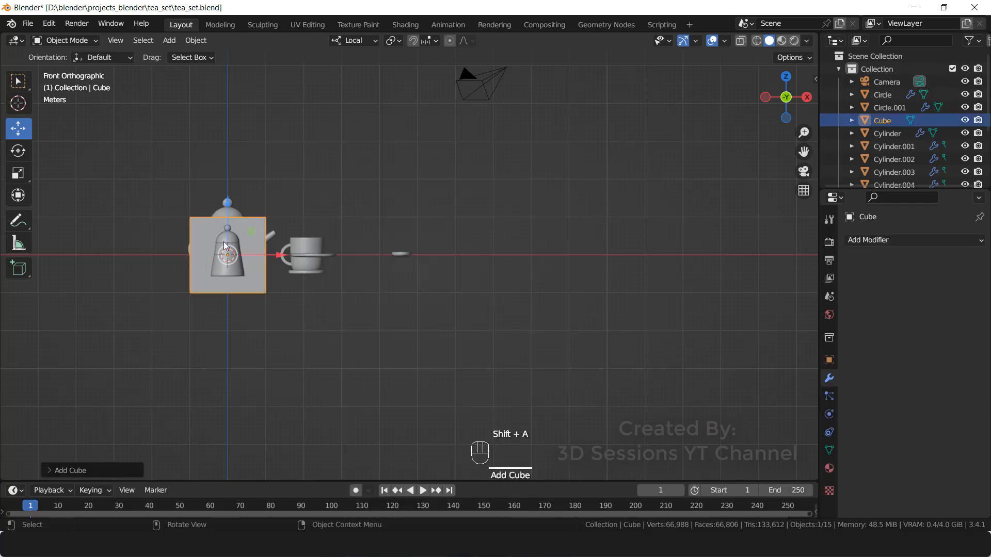
left_click_drag(274, 253, 513, 254)
- Scale the cube down along Z into a thin square slab
key("s")
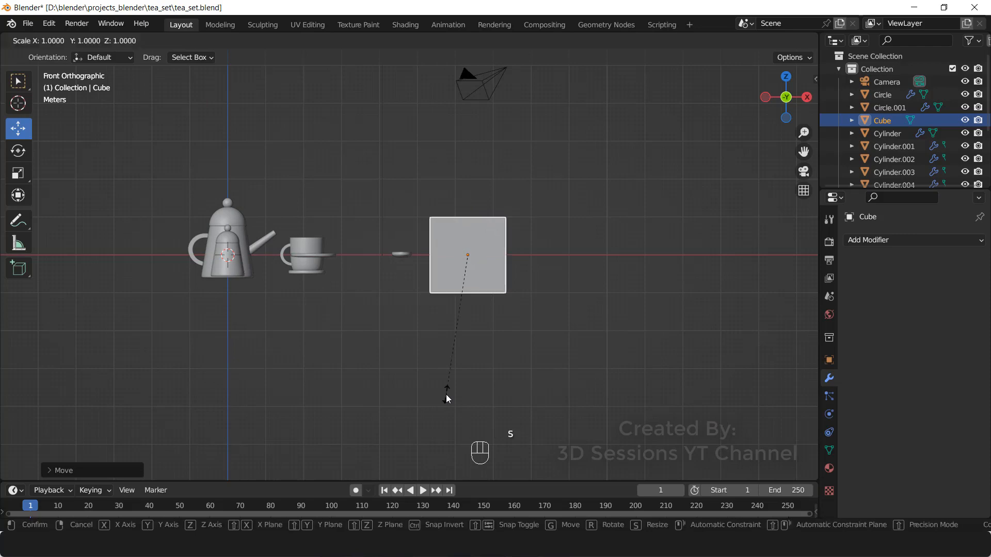
key("z")
key("z")
left_click(467, 285)
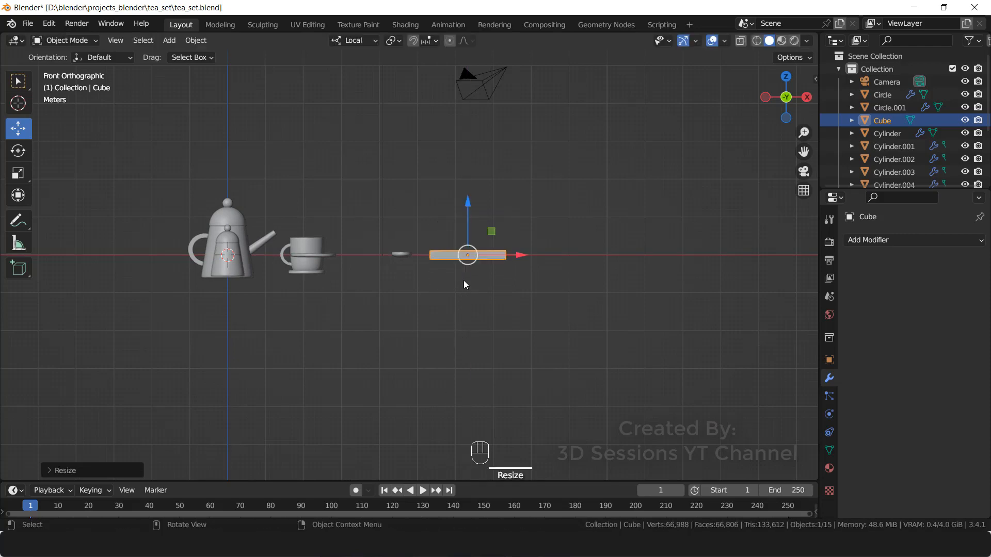
- Move the slab slightly farther from the spoon along X and stretch it along X into a rectangle
middle_click_drag(463, 280, 444, 339)
scroll(408, 296, "up", 3)
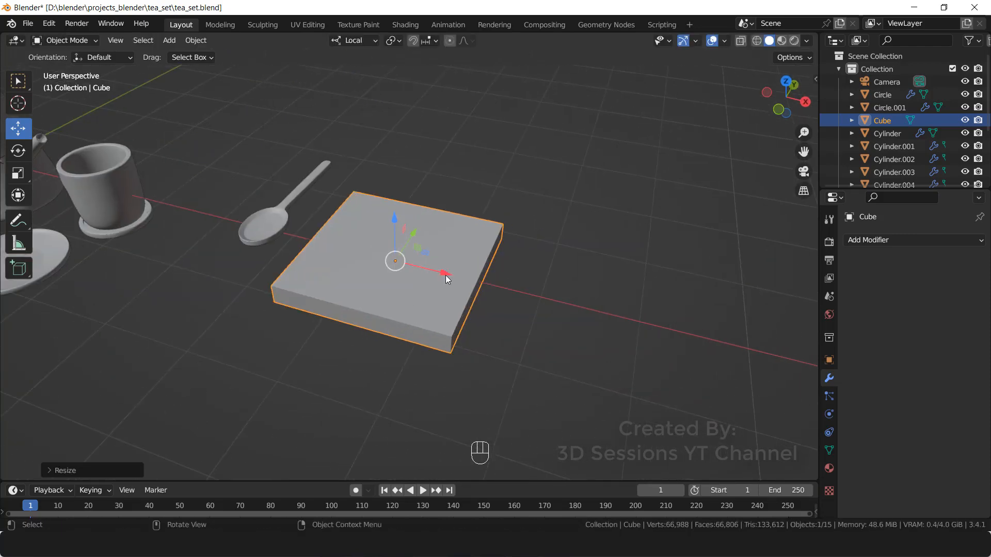
left_click_drag(447, 278, 527, 350)
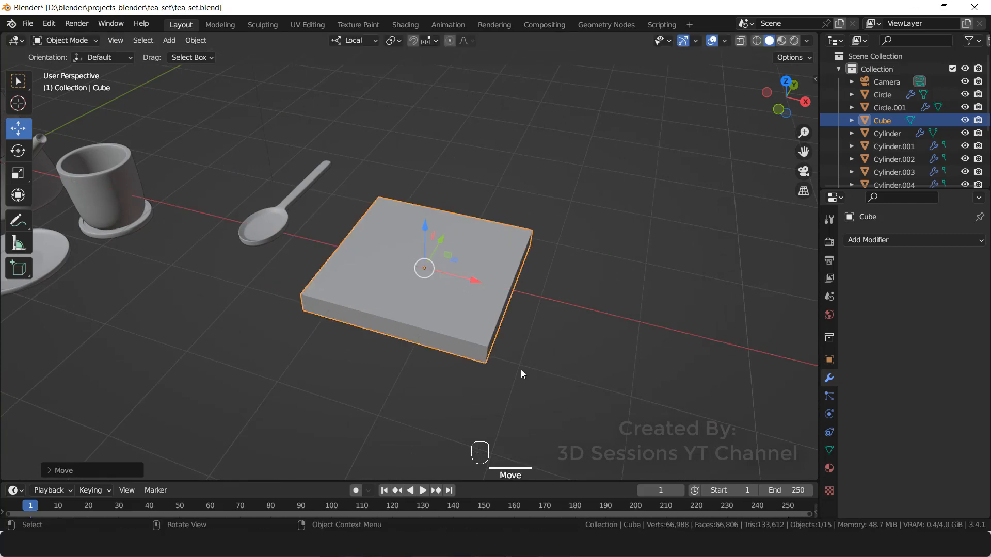
key("s")
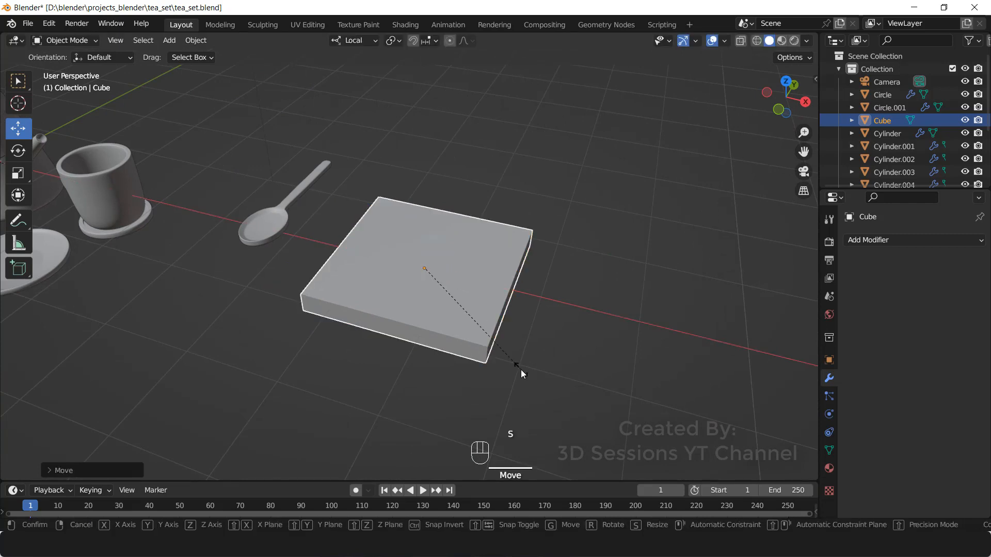
key("x")
left_click(561, 388)
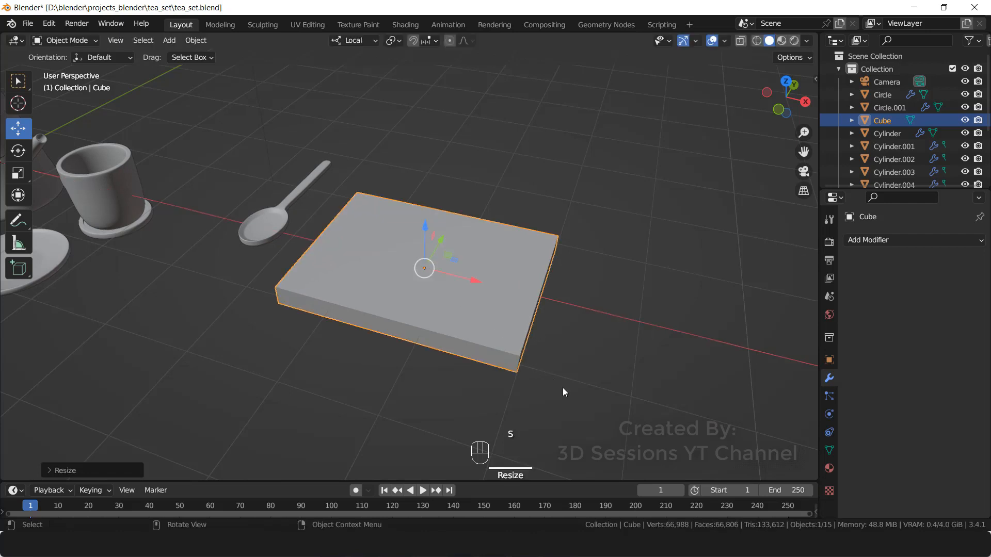
- In Edit Mode, inset the slab's top face by about 0.12 m to form a rim
key("Tab")
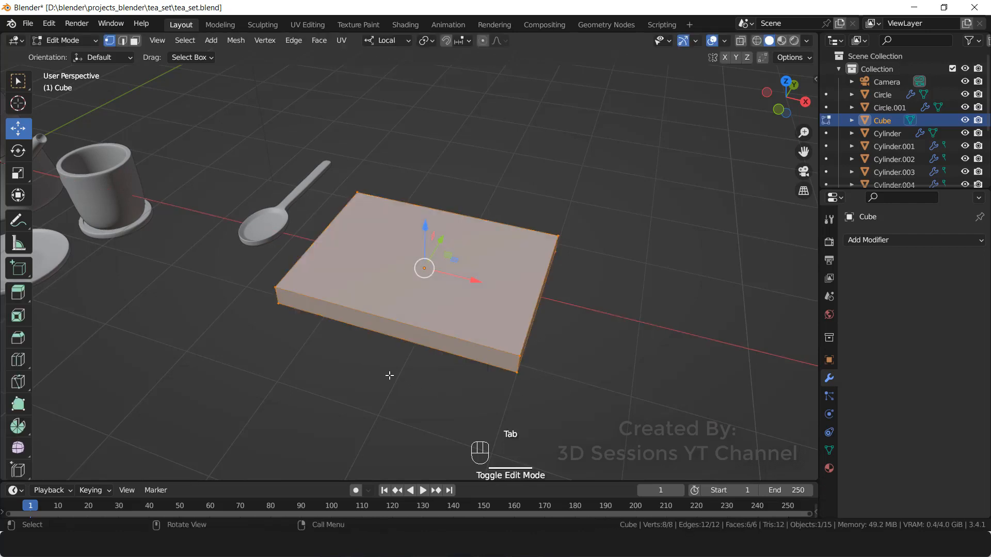
key("3")
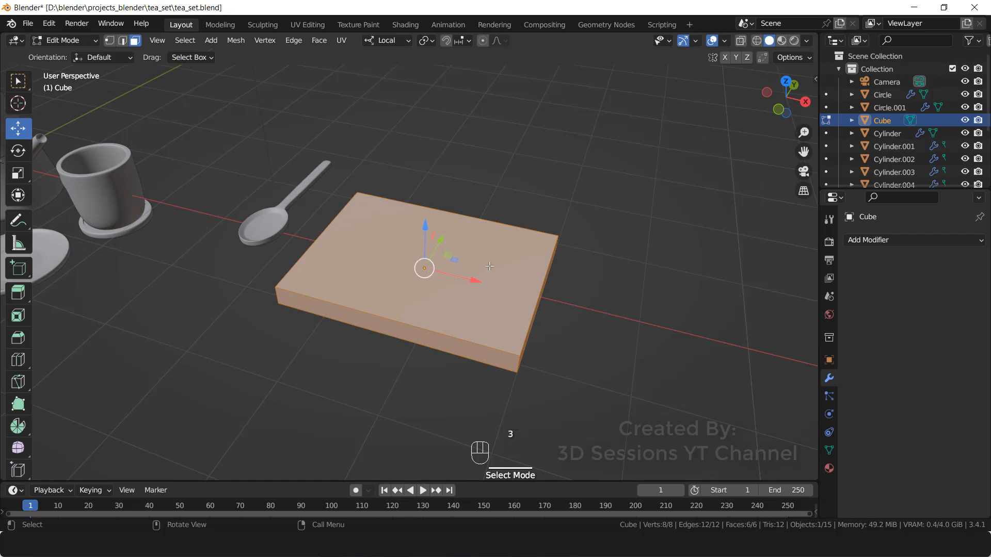
left_click(538, 311)
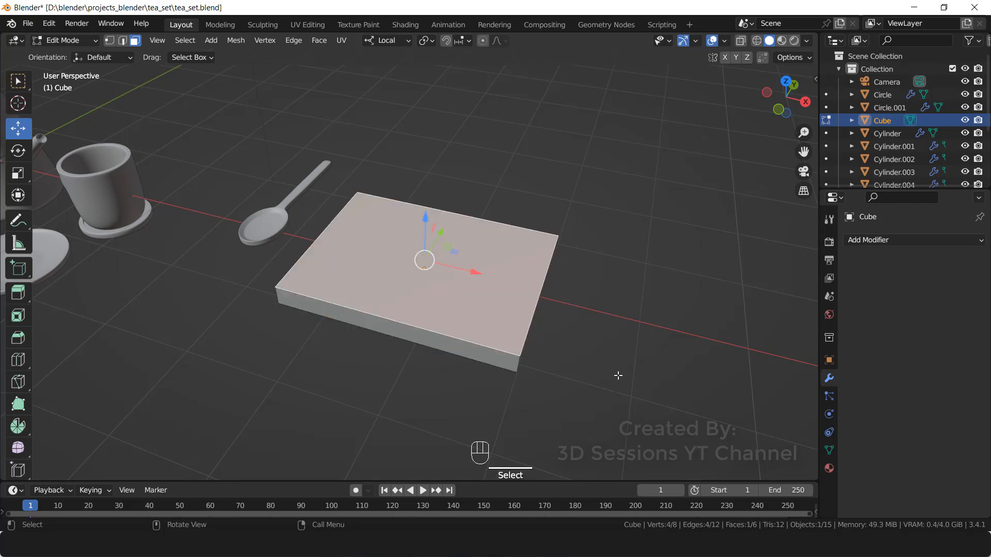
key("i")
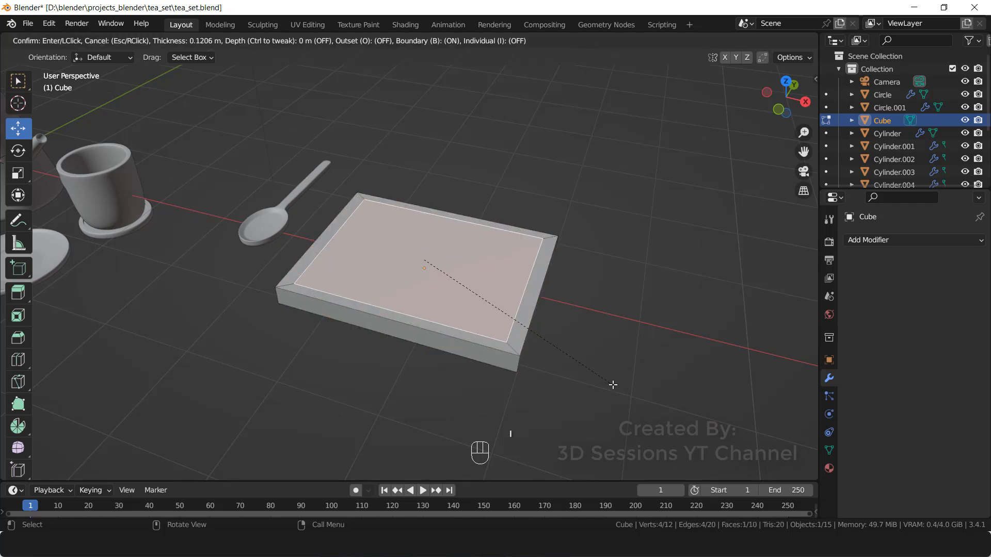
left_click(612, 385)
- Extrude the inset face down about 0.08 m to recess the tray floor, and leave Edit Mode
middle_click_drag(440, 405, 350, 417)
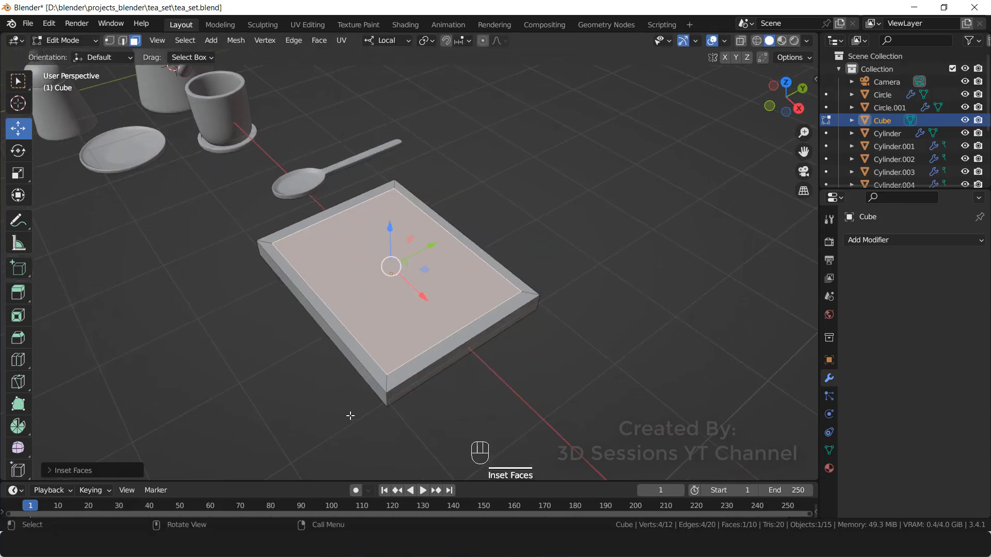
scroll(350, 417, "up", 2)
mouse_move(466, 420)
middle_mouse_down()
mouse_move(492, 405)
mouse_move(455, 415)
middle_mouse_up()
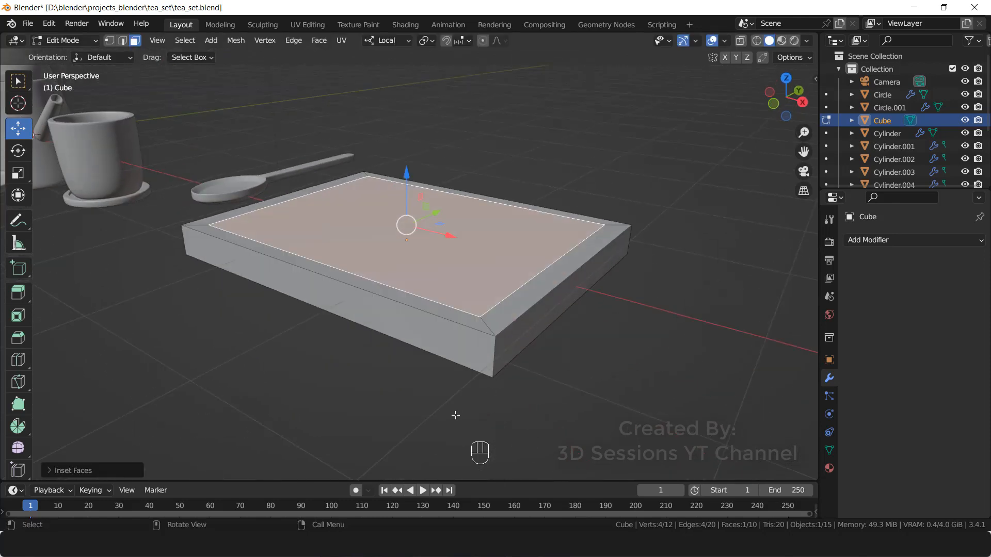
key("e")
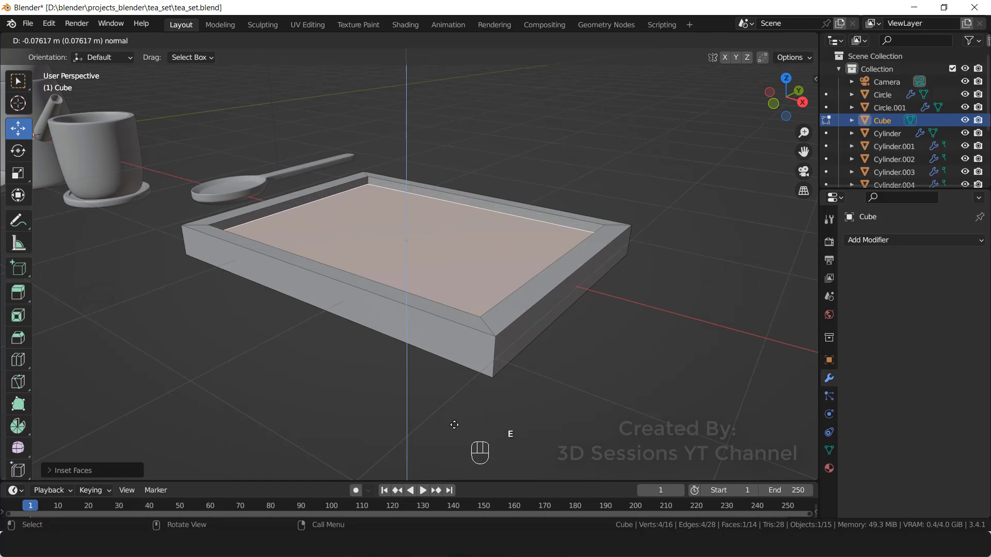
left_click(454, 427)
key("Tab")
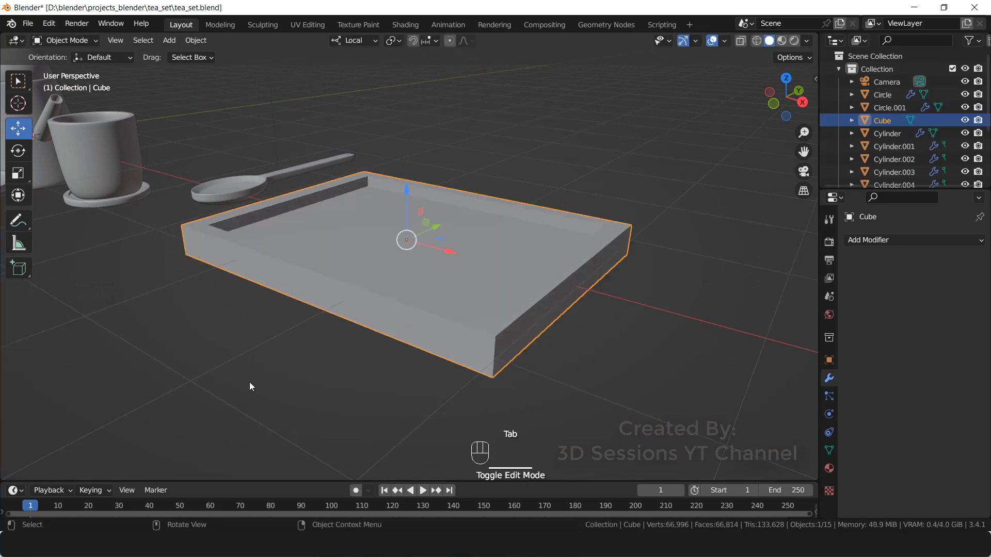
- Add a Bevel modifier to the tray with 3 segments and an amount of 0.15 m
left_click(344, 312)
middle_click_drag(553, 334, 549, 331)
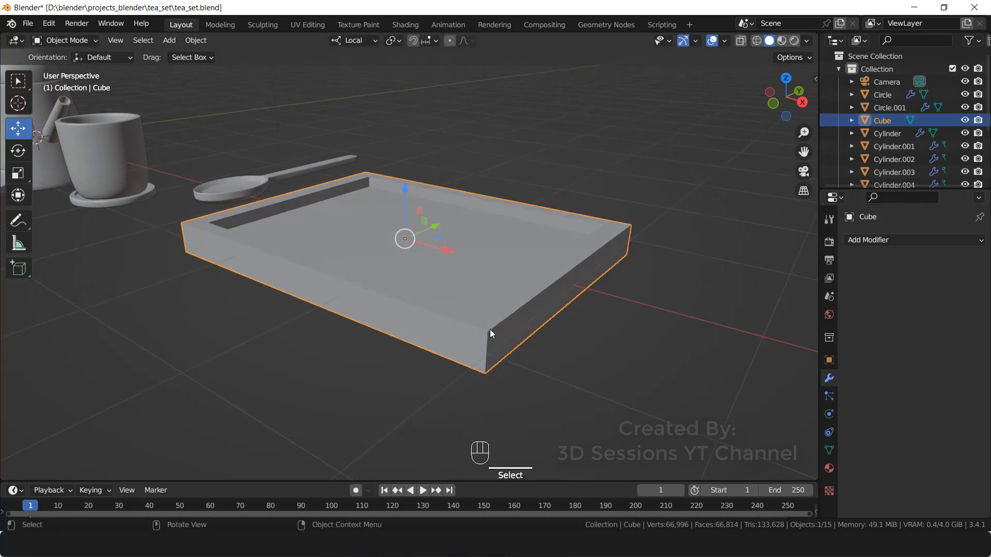
left_click(892, 240)
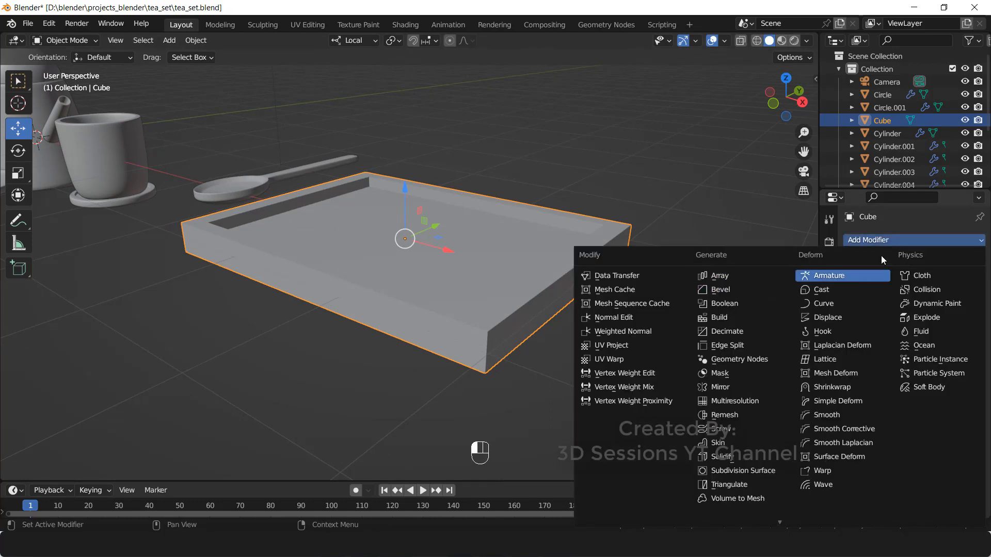
left_click(727, 292)
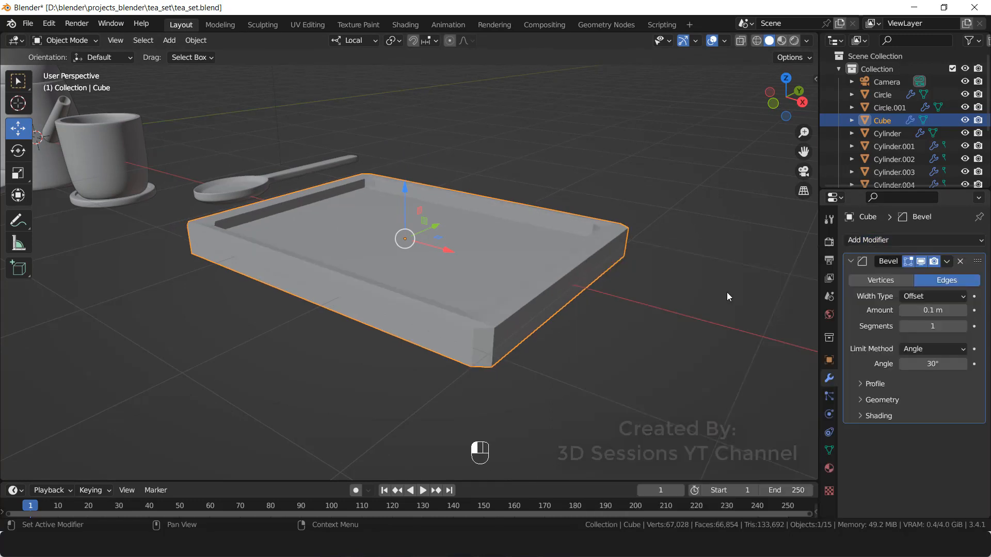
left_click(962, 326)
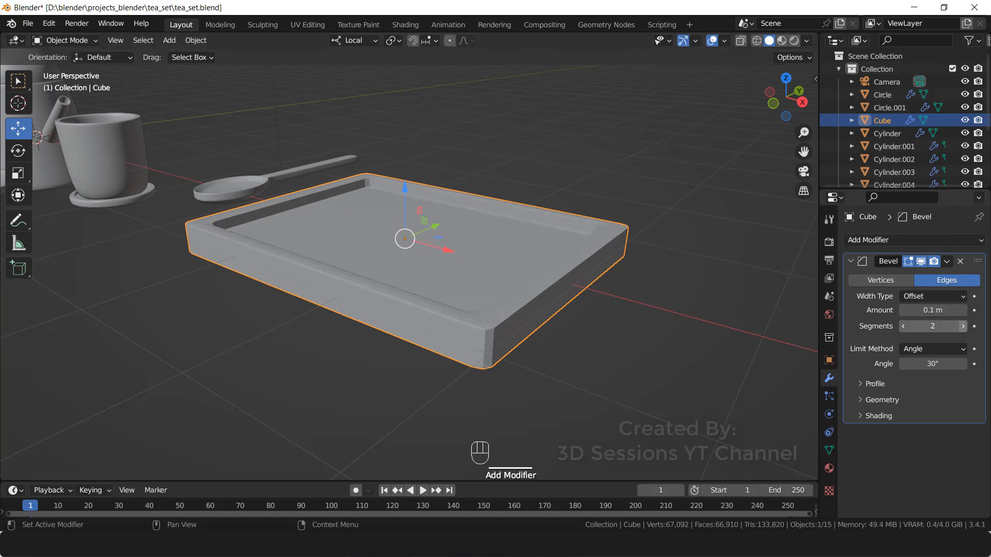
left_click(962, 326)
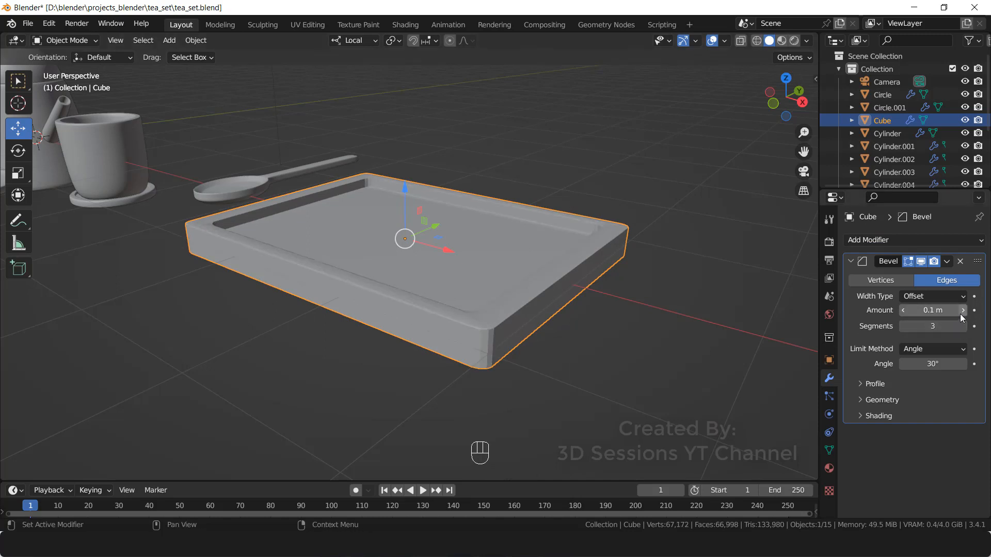
left_click(961, 312)
left_click(963, 310)
left_click(962, 311)
left_click(962, 311)
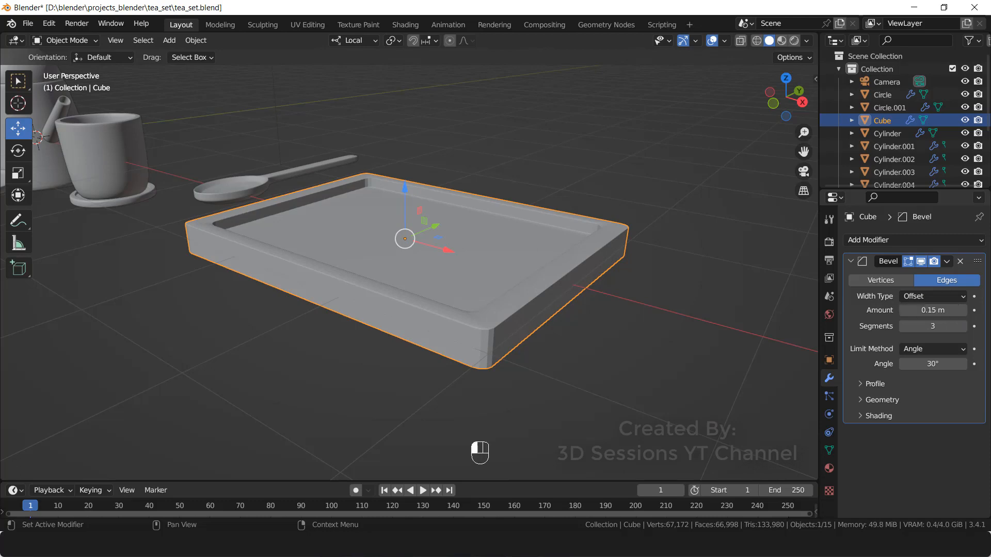
left_click(962, 310)
- Scale the tray down along its local Z axis to make it thinner
middle_click_drag(441, 369, 383, 376)
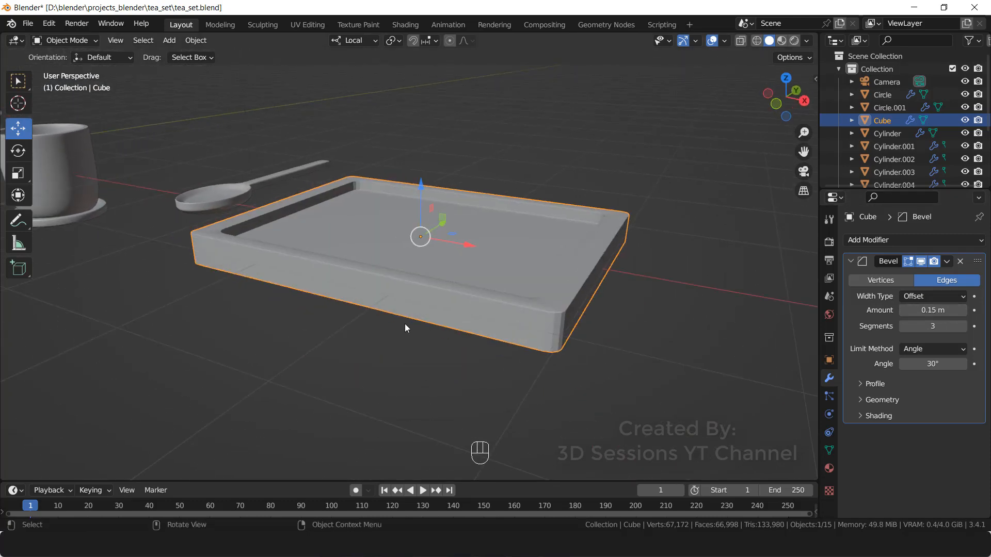
key("s")
key("z")
key("z")
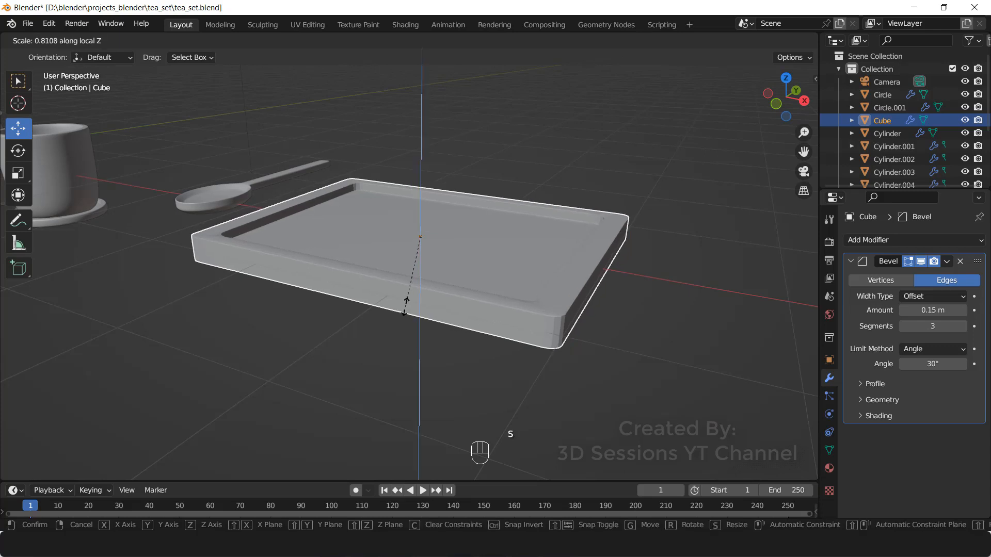
left_click(409, 282)
- Shade the tray smooth
scroll(387, 323, "up", 1)
left_click(365, 366)
left_click(386, 303)
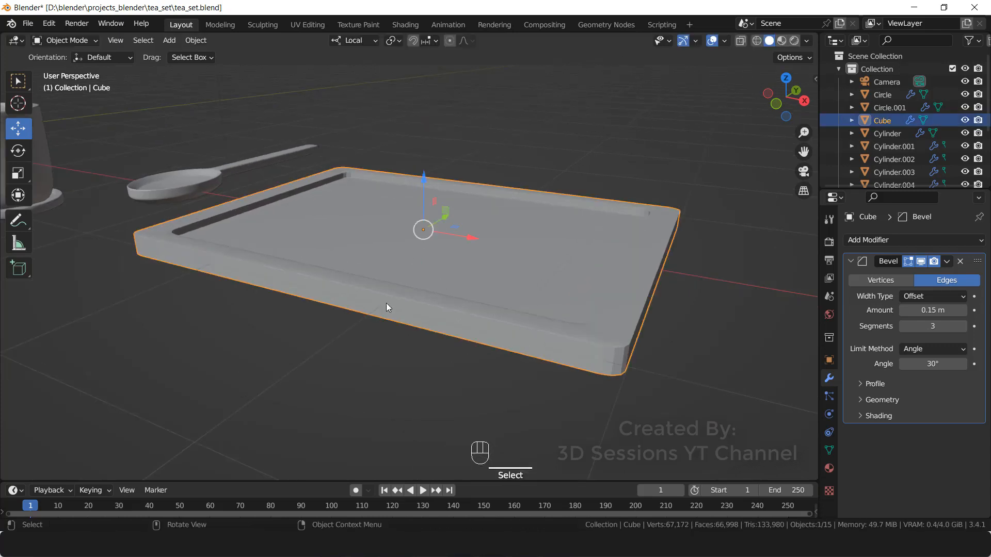
right_click(386, 308)
left_click(387, 280)
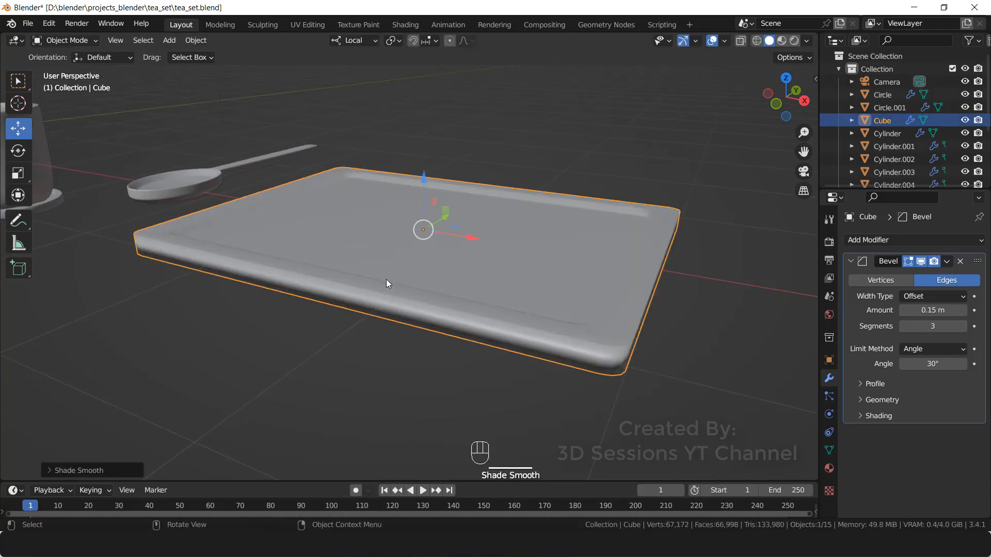
left_click(373, 382)
left_click(578, 354)
- In Edit Mode, add two horizontal loop cuts around the tray's sides, one near the lower edge and one near the upper edge
middle_click_drag(578, 354, 595, 253)
key("Tab")
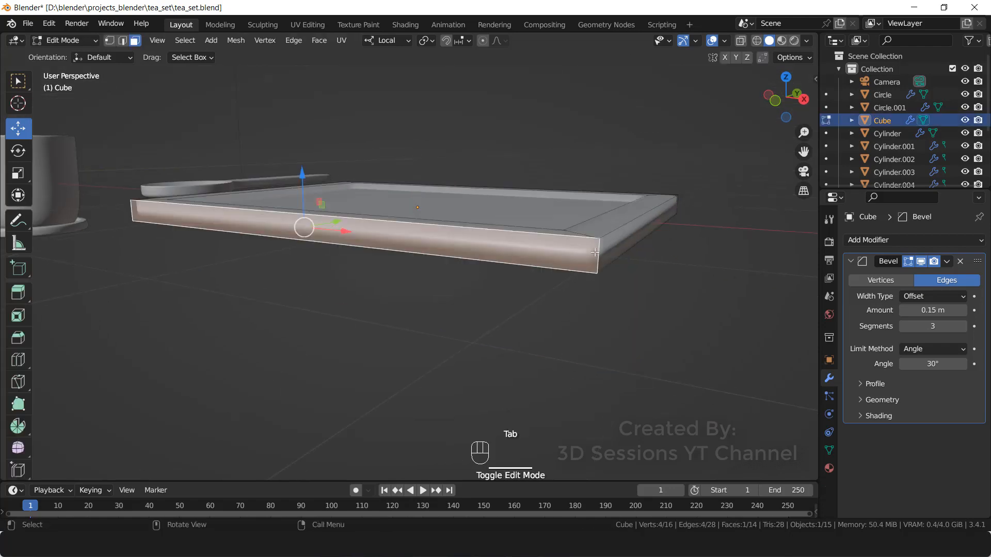
key("ctrl+r")
left_click(595, 253)
left_click(595, 267)
key("ctrl+r")
left_click(596, 258)
left_click(597, 247)
left_click(304, 333)
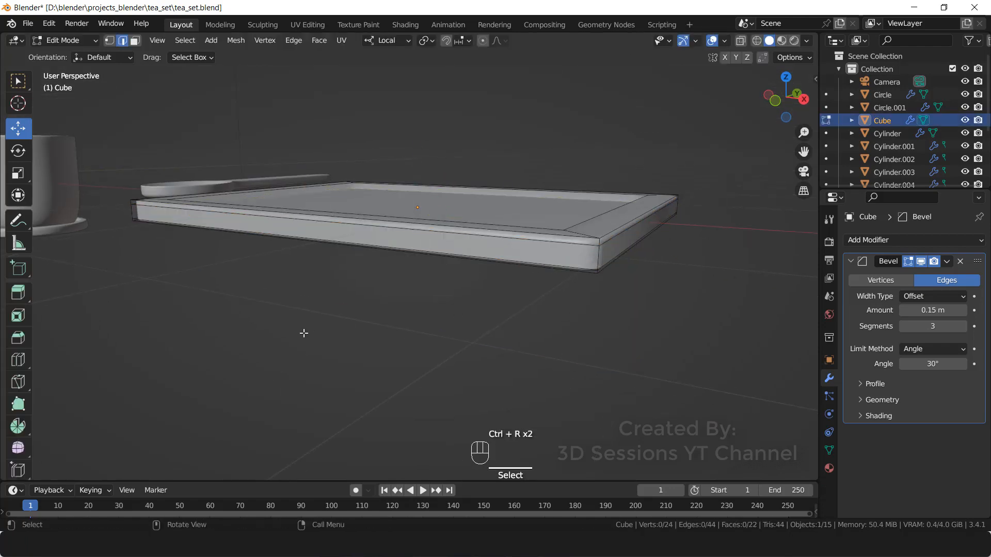
- Turn off the bevel's viewport display and inset the tray's recessed floor face slightly
middle_click_drag(305, 333, 264, 378)
key("Tab")
key("Tab")
scroll(278, 273, "up", 3)
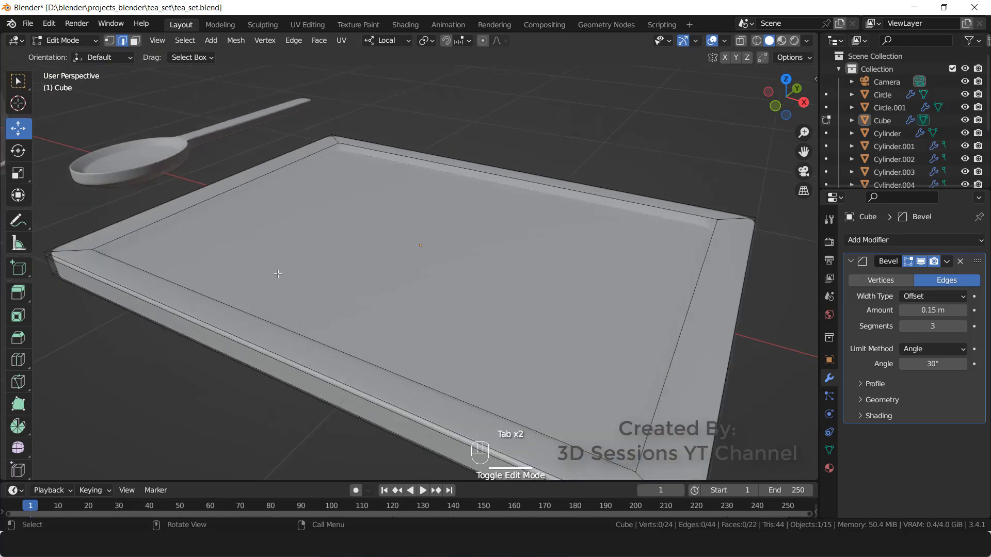
left_click(920, 261)
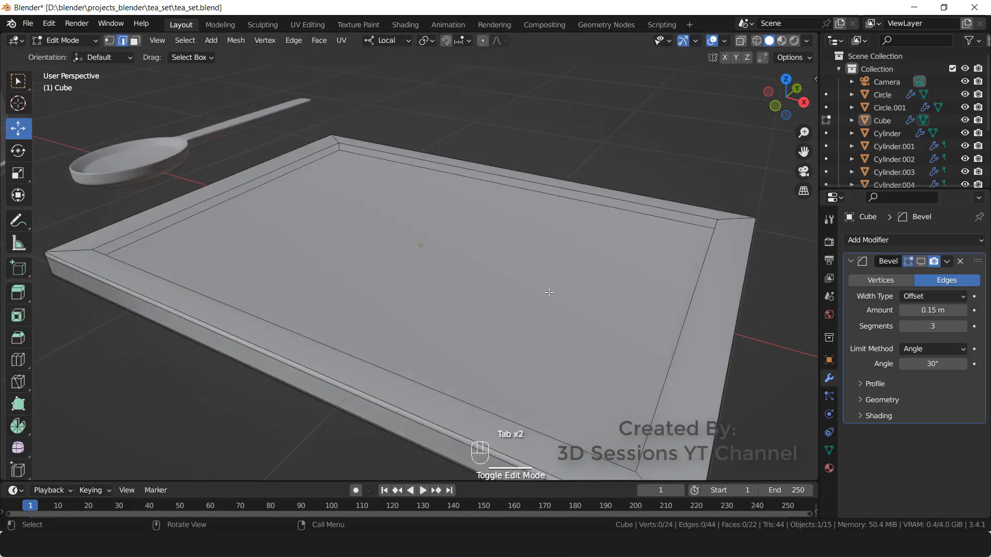
key("3")
left_click(476, 302)
key("i")
left_click(552, 378)
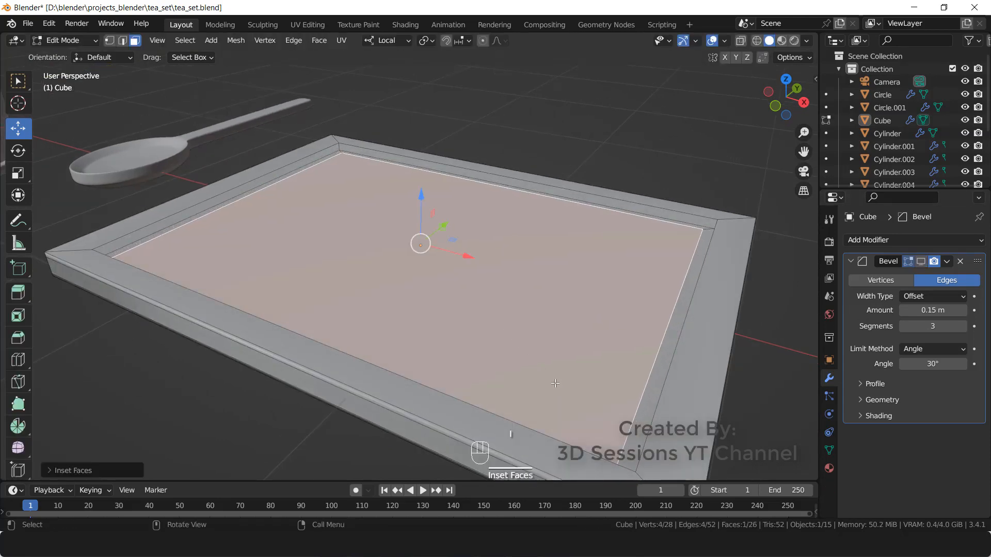
- Turn the bevel's viewport display back on and return the tray to Object Mode
key("Tab")
left_click(921, 261)
left_click(419, 282)
key("Tab")
scroll(419, 282, "down", 6)
key("Tab")
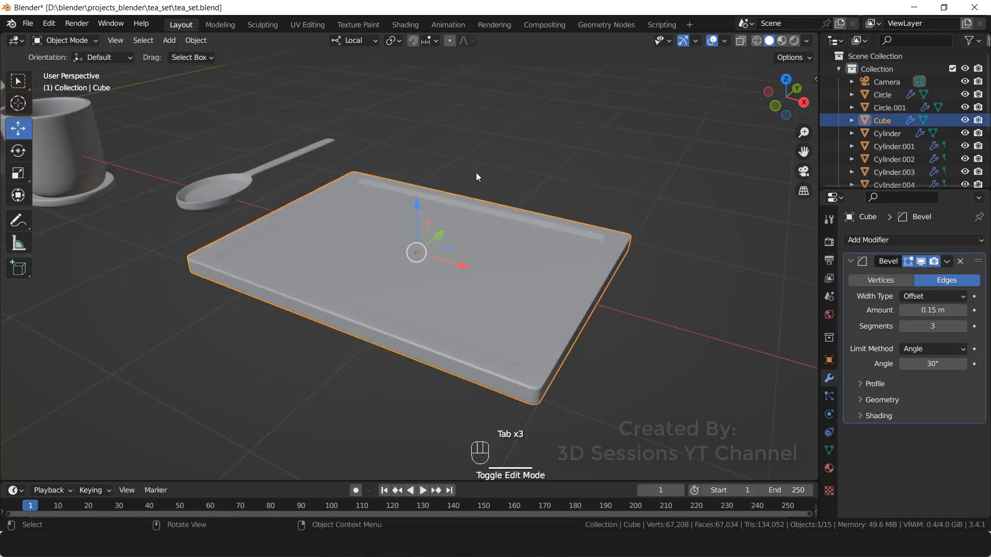
- Add a circle mesh and, in top view, move it along X to the tray's far short side
scroll(387, 316, "down", 5)
key("Delete")
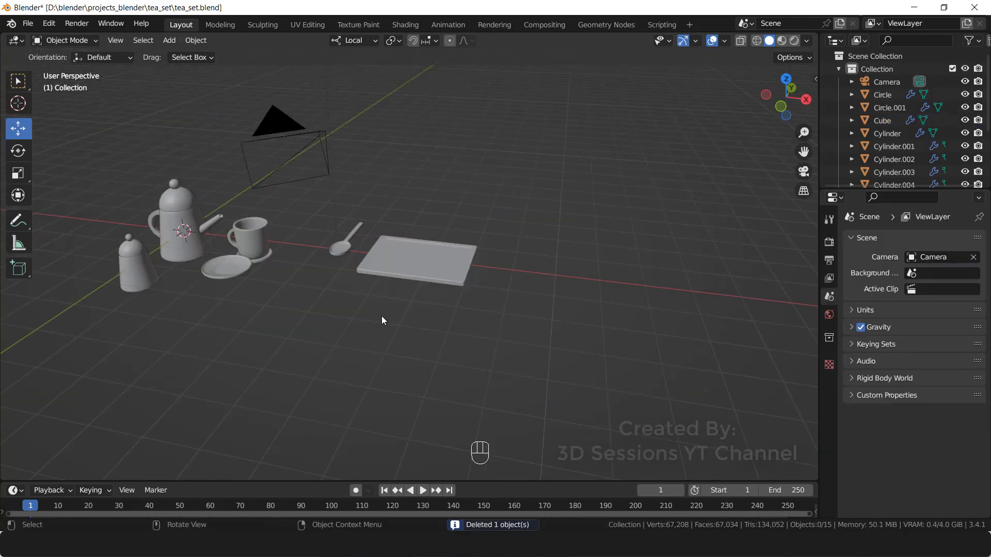
key("shift+a")
mouse_move(379, 272)
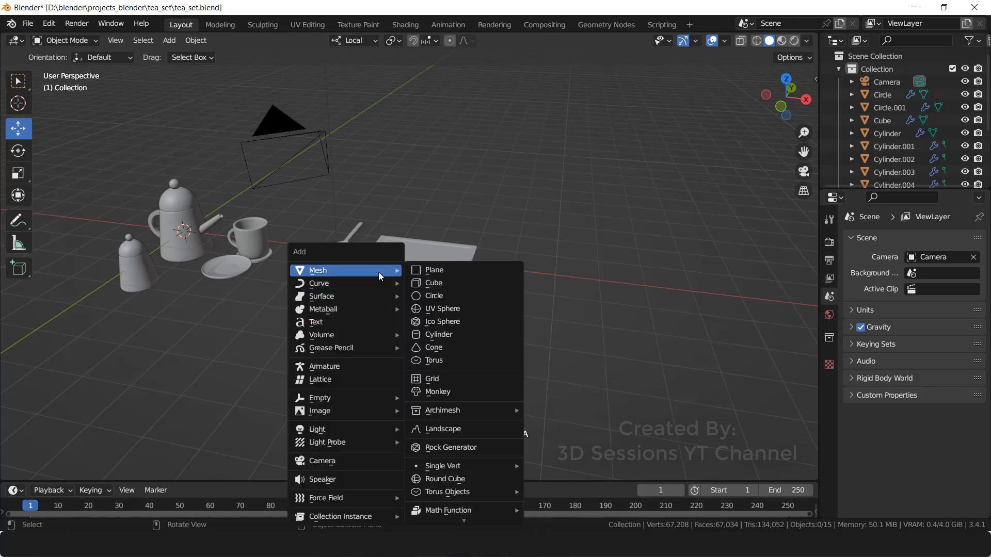
left_click(429, 296)
key("KP_7")
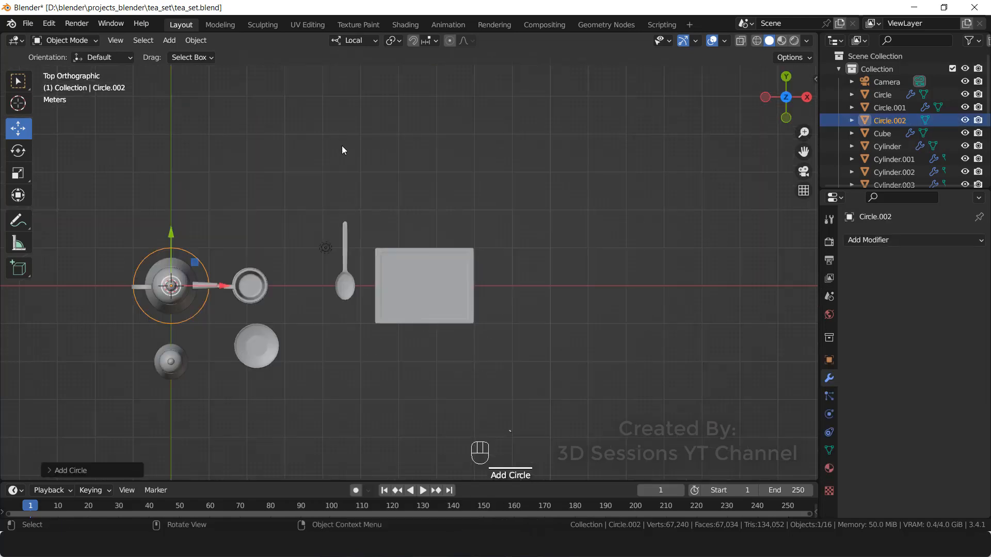
left_click_drag(221, 285, 543, 287)
- Scale the circle to about 0.61 and centre it on the tray's far short edge, with X-ray on
scroll(488, 362, "up", 5)
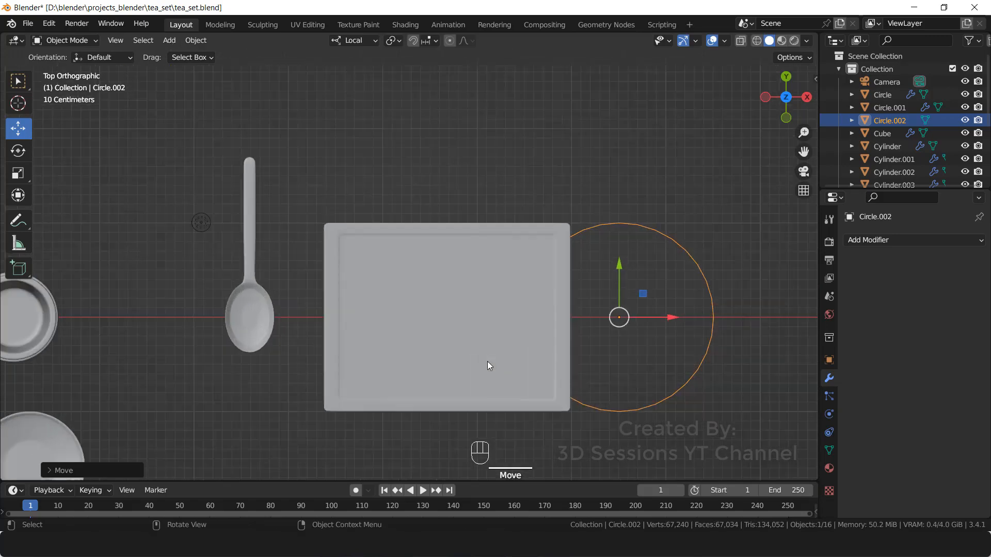
middle_click_drag(609, 468, 528, 421, "shift")
key("s")
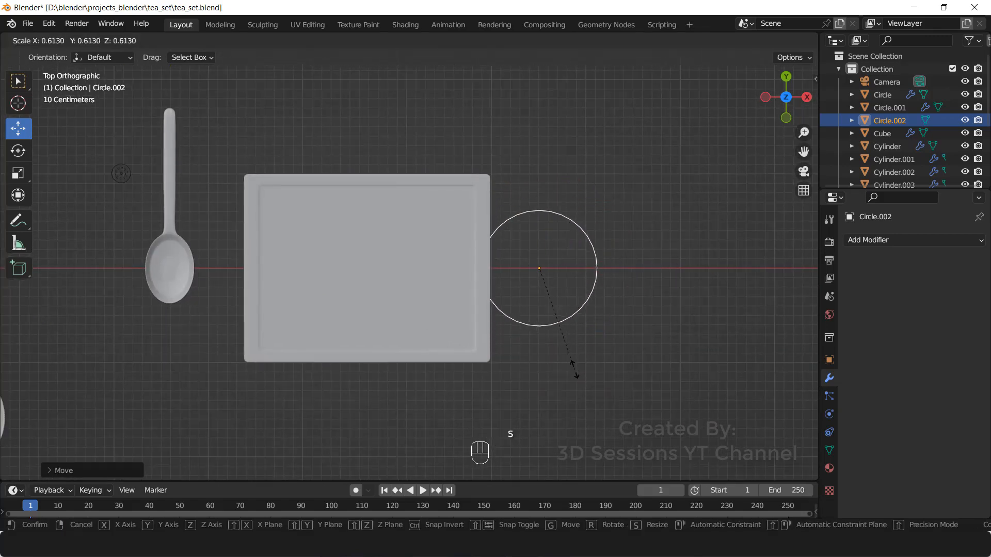
left_click(535, 263)
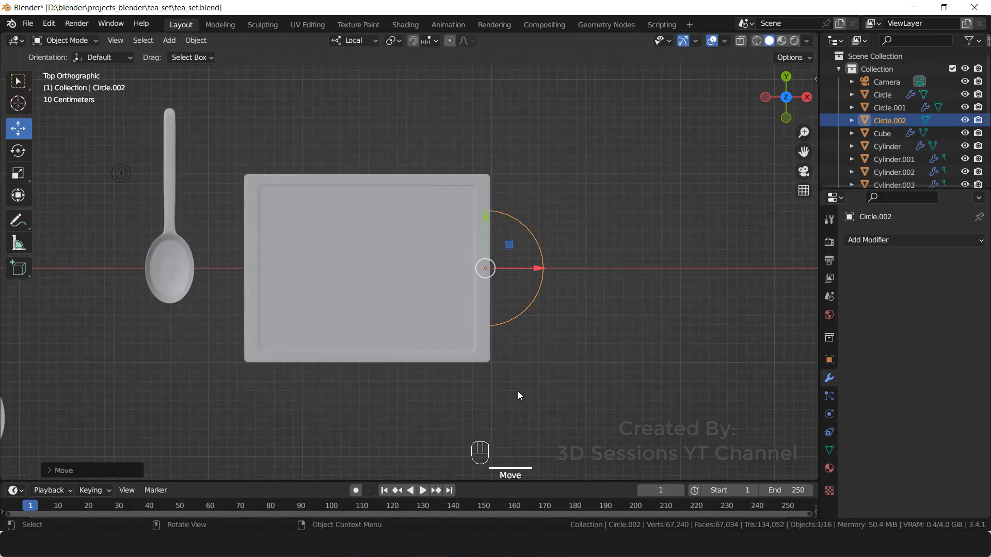
key("alt+z")
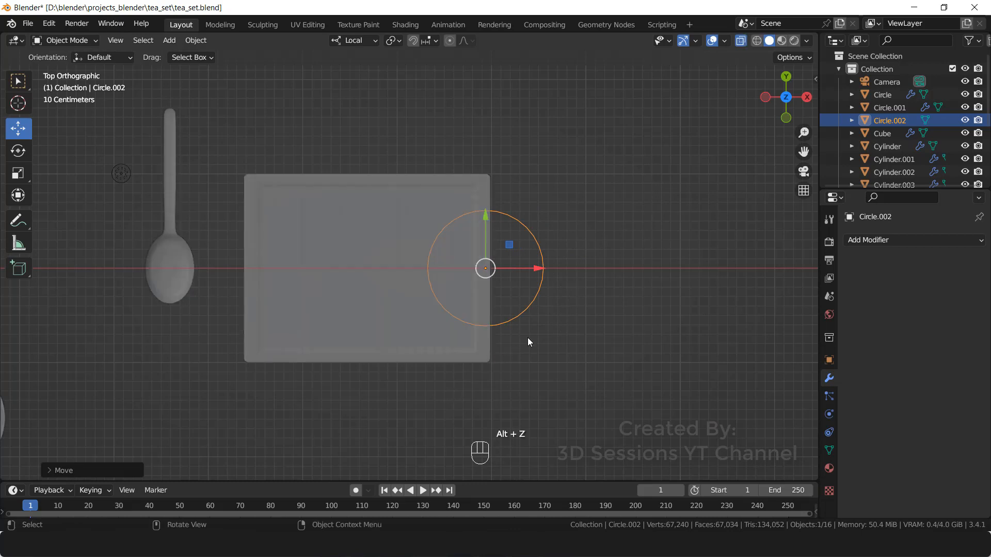
- Extrude the circle's vertices and scale them inward in Edit Mode to form a flat ring
key("Tab")
key("Tab")
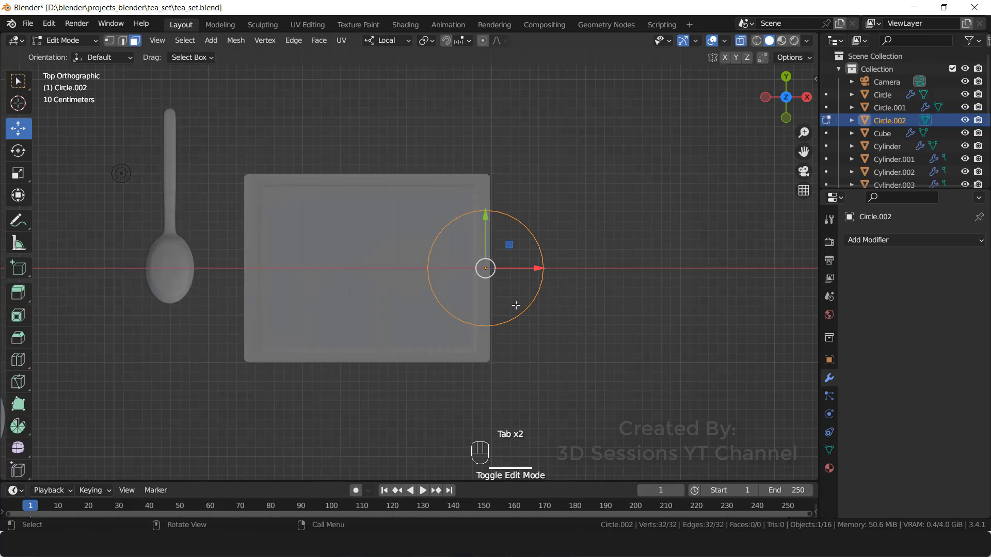
key("1")
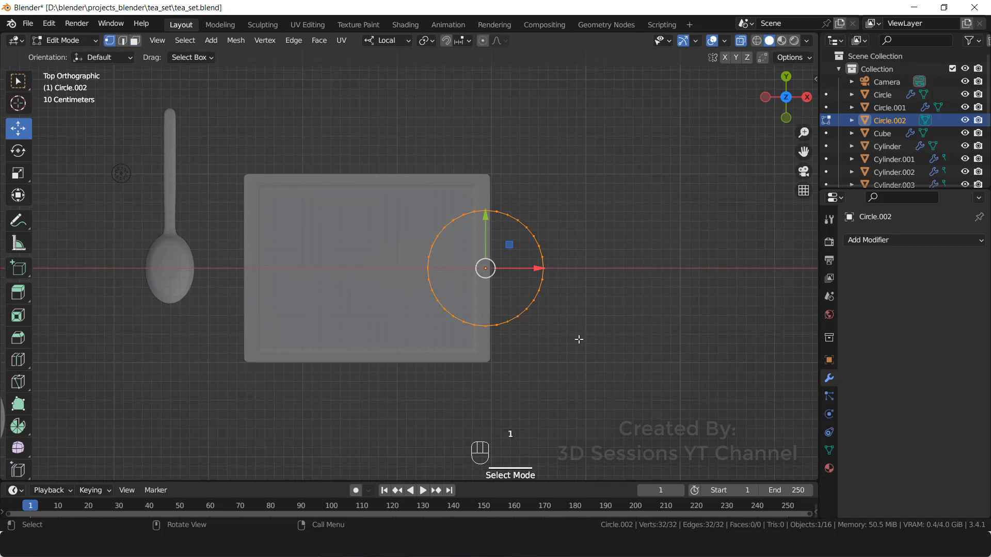
scroll(567, 337, "up", 2)
middle_click_drag(558, 357, 533, 347, "shift")
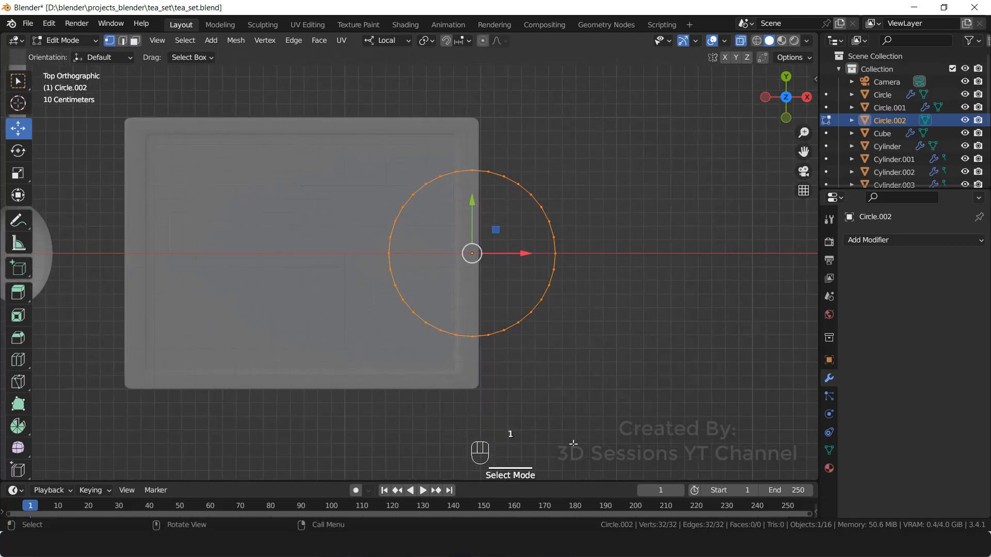
key("e")
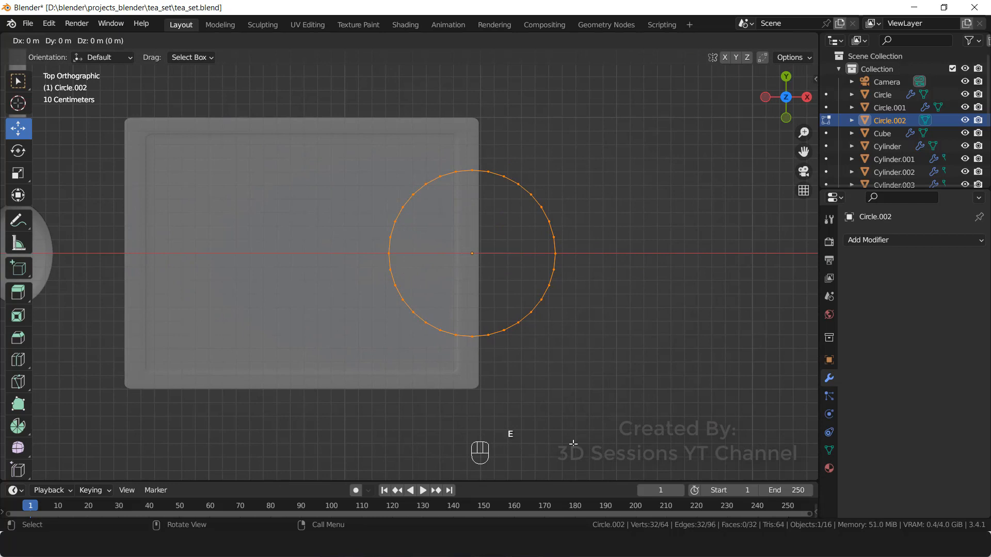
key("s")
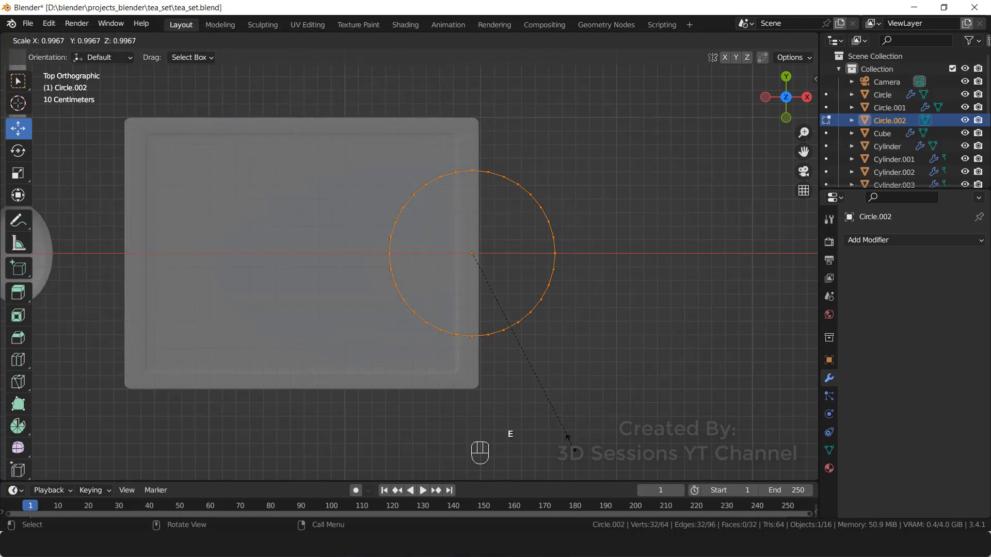
left_click(544, 400)
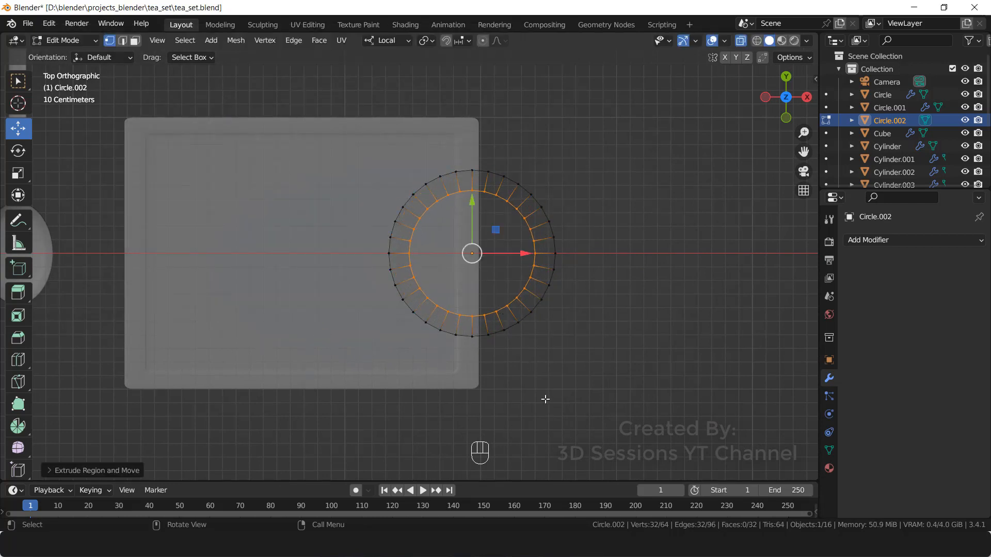
- Extrude all of the ring's faces upward into a solid band and return to Object Mode with X-ray off
key("Tab")
key("alt+z")
middle_click_drag(519, 479, 474, 347)
key("Tab")
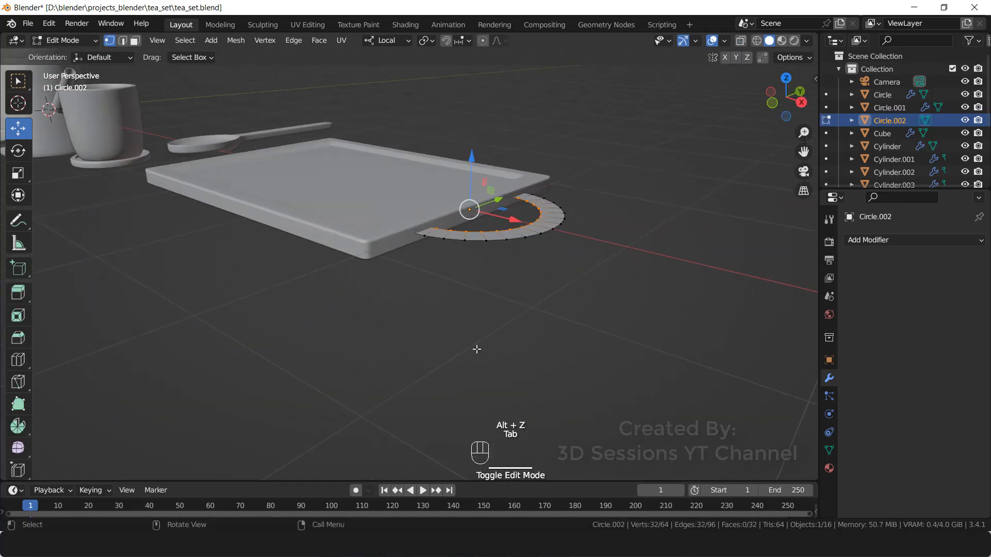
key("3")
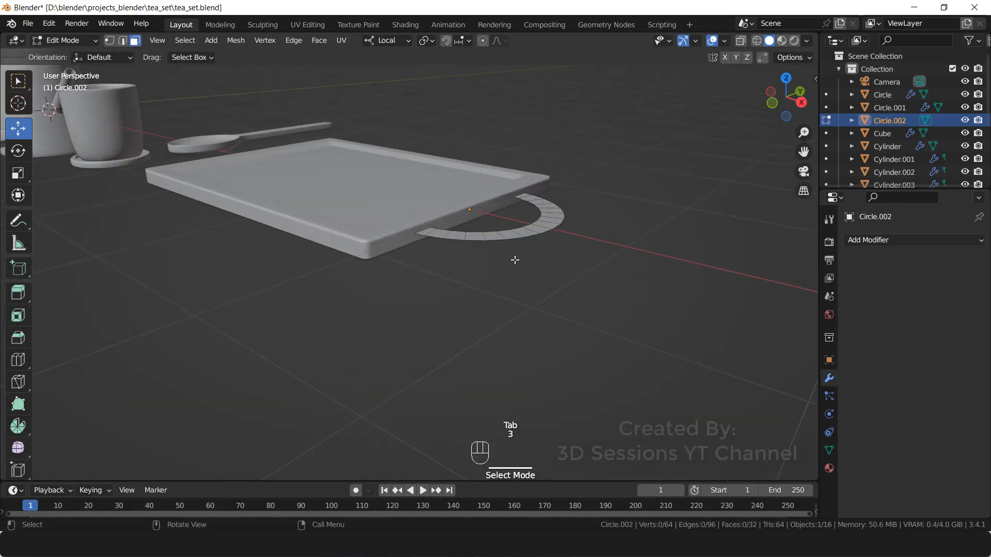
key("a")
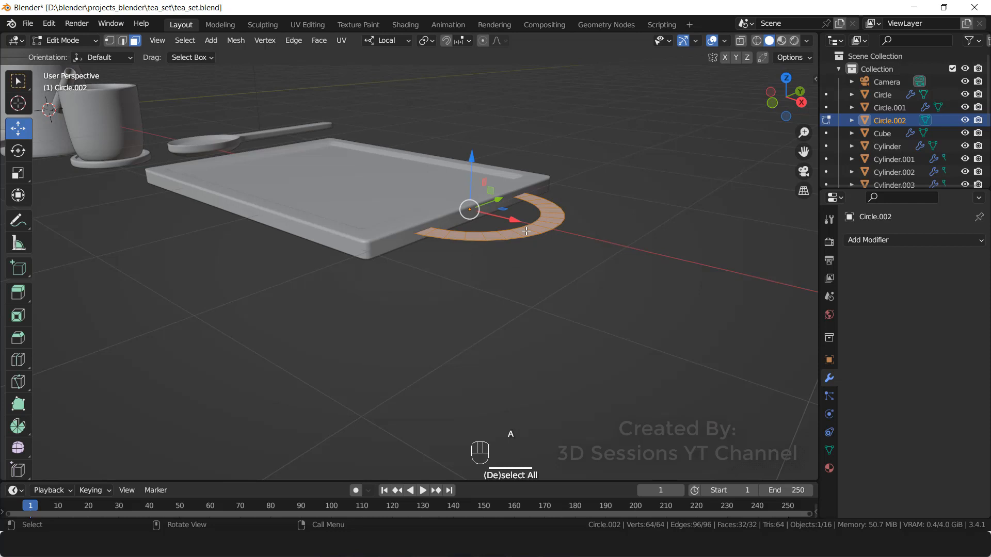
key("e")
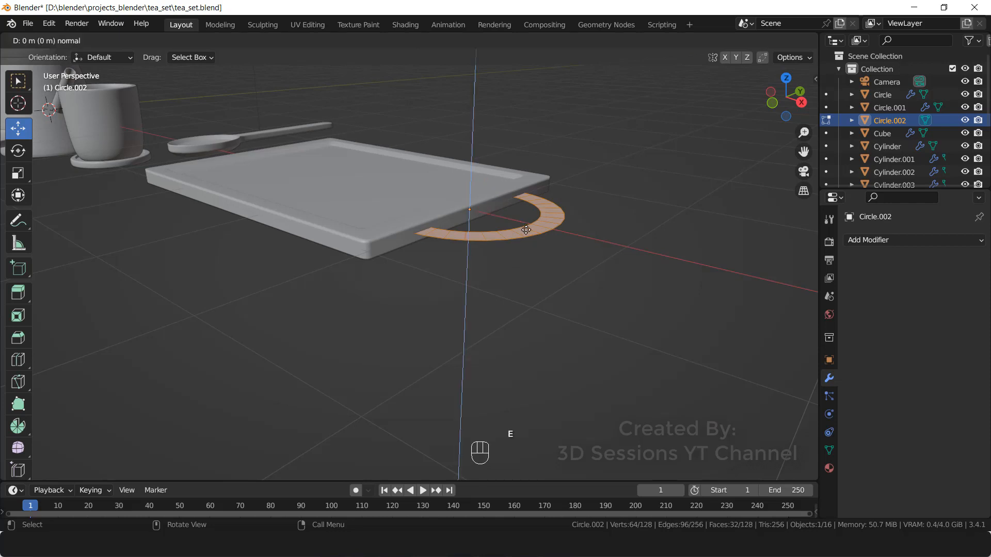
left_click(526, 219)
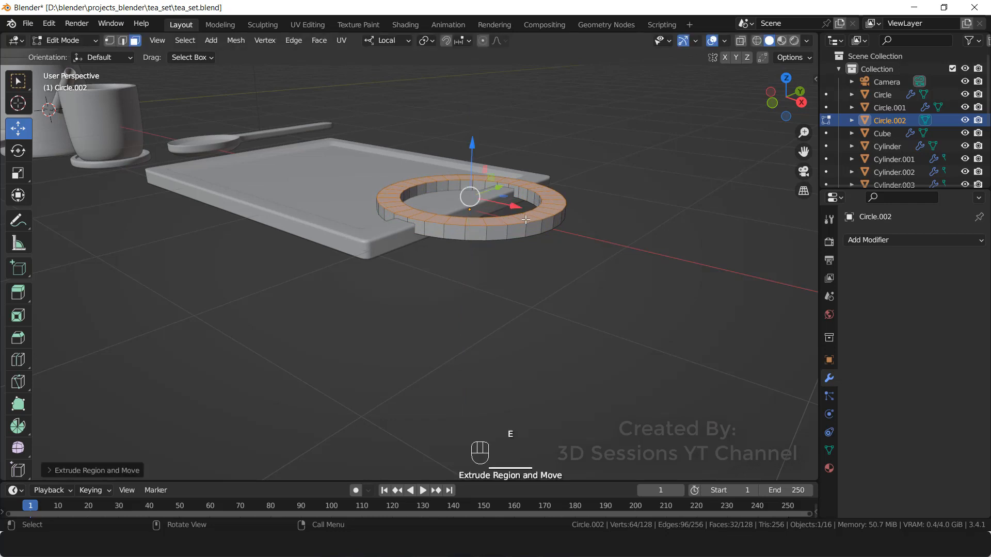
key("Tab")
left_click(445, 263)
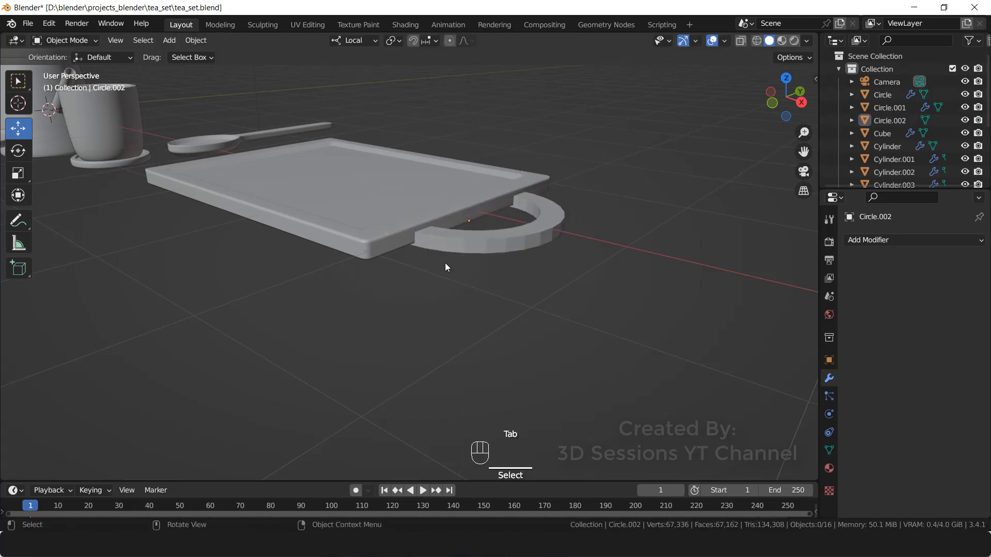
- Delete the faces of the ring's half that overlaps the tray, leaving a half-ring handle
key("grave")
left_click(417, 130)
key("Tab")
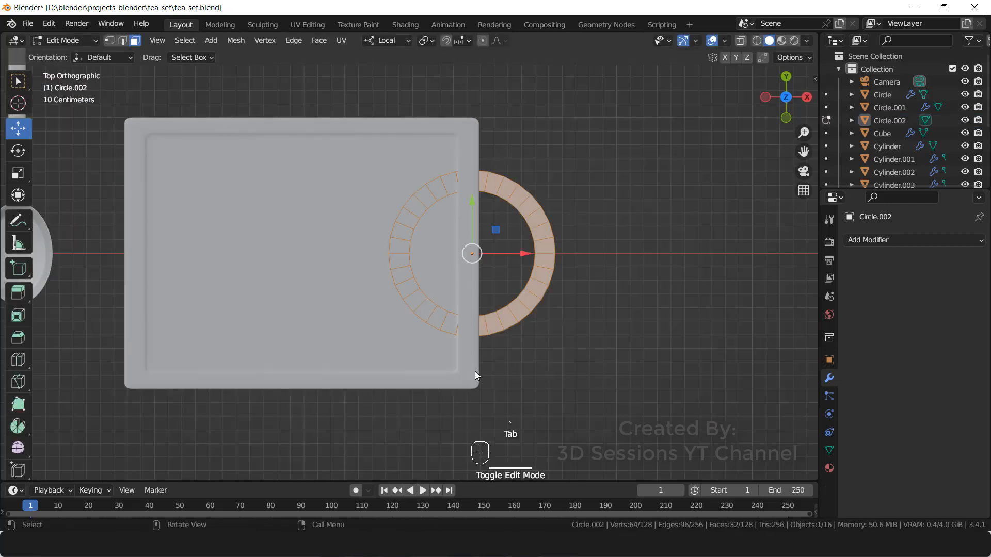
key("alt+z")
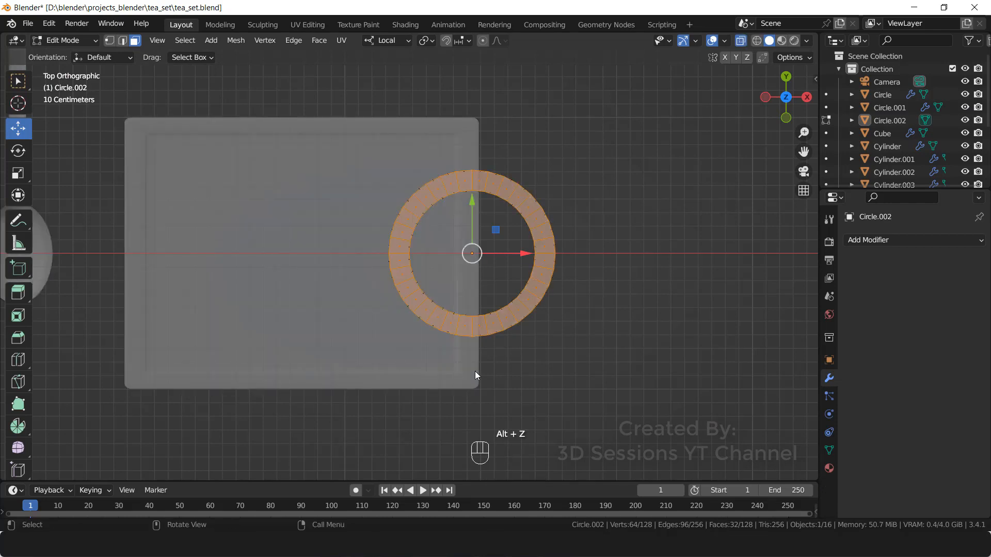
left_click(284, 124)
left_click_drag(285, 118, 468, 361)
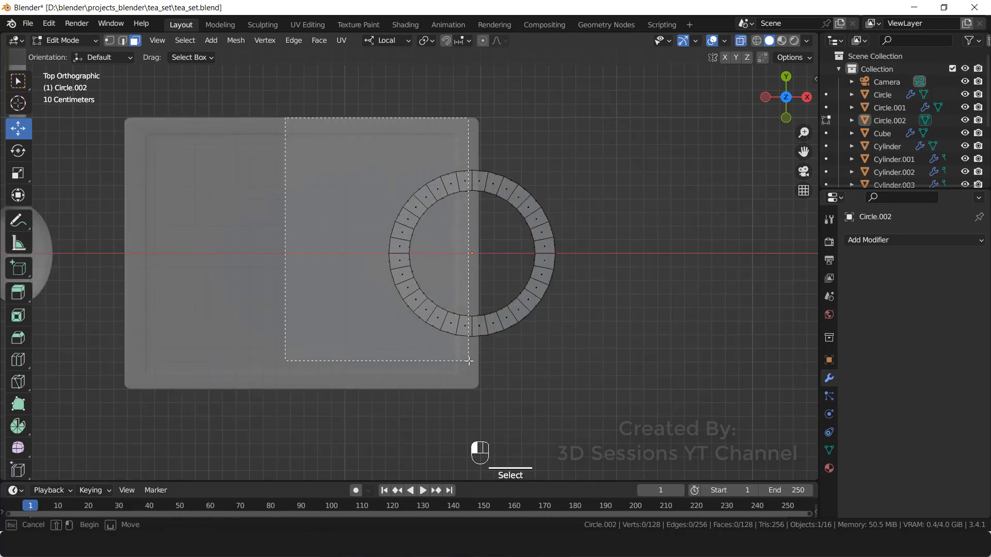
key("x")
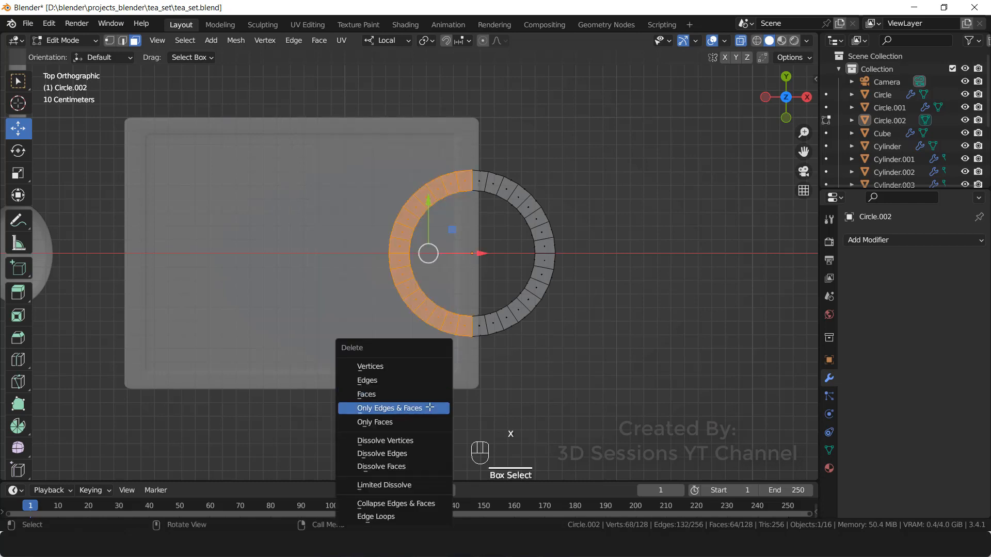
left_click(428, 395)
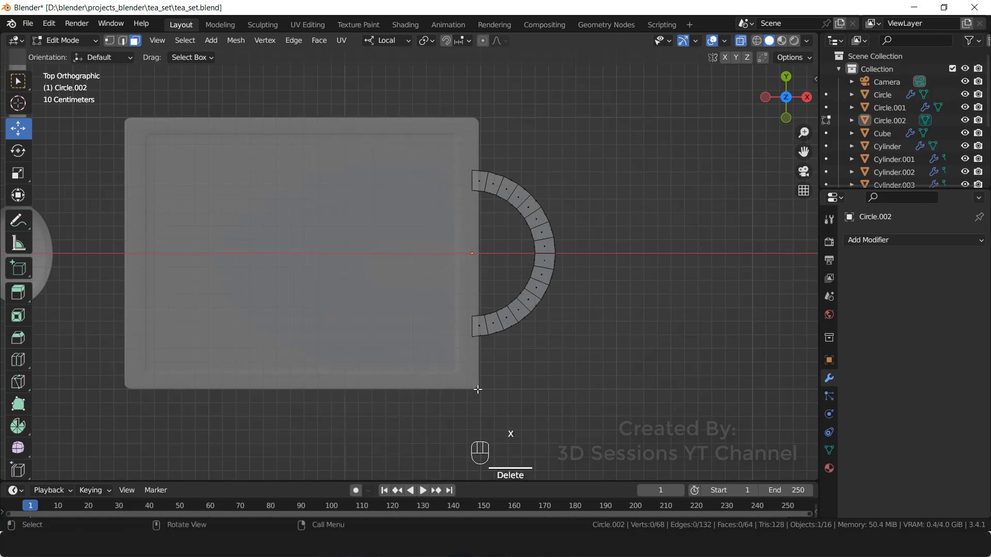
key("alt+z")
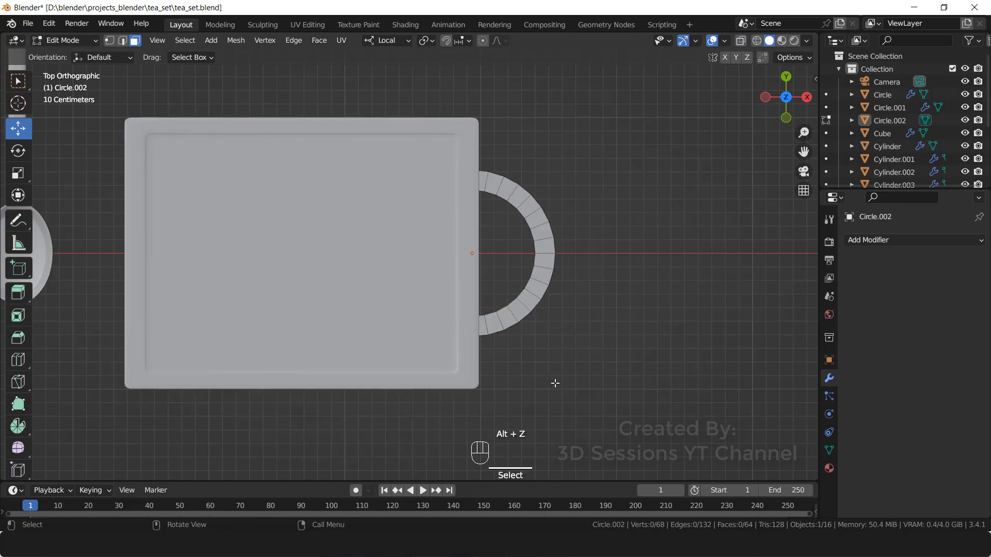
- Raise the handle slightly along Z and flatten it along Z to fit the tray's edge height
middle_click_drag(553, 382, 469, 288)
key("Tab")
left_click(496, 218)
scroll(475, 238, "up", 3)
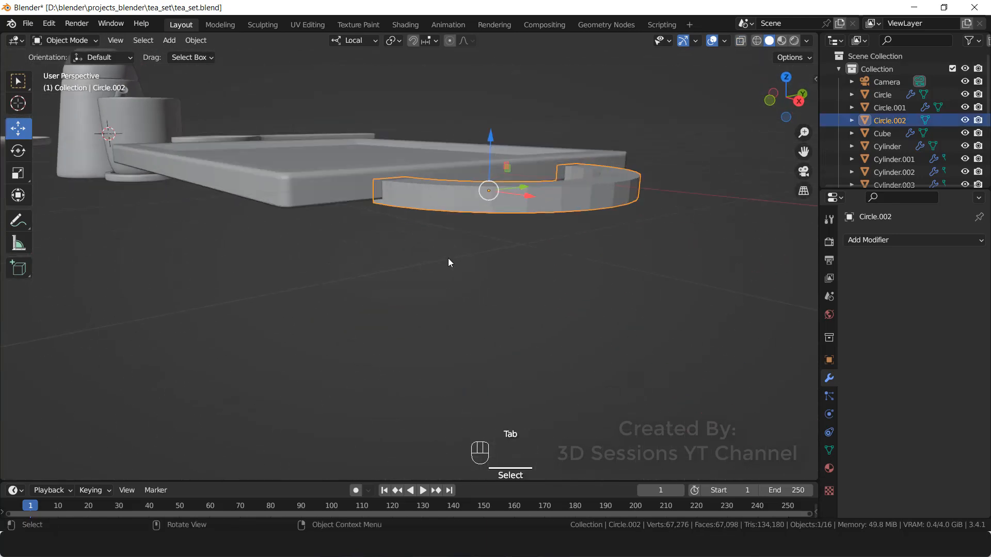
left_click_drag(489, 138, 492, 126)
key("s")
key("z")
left_click(466, 247)
left_click(592, 249)
left_click(563, 198)
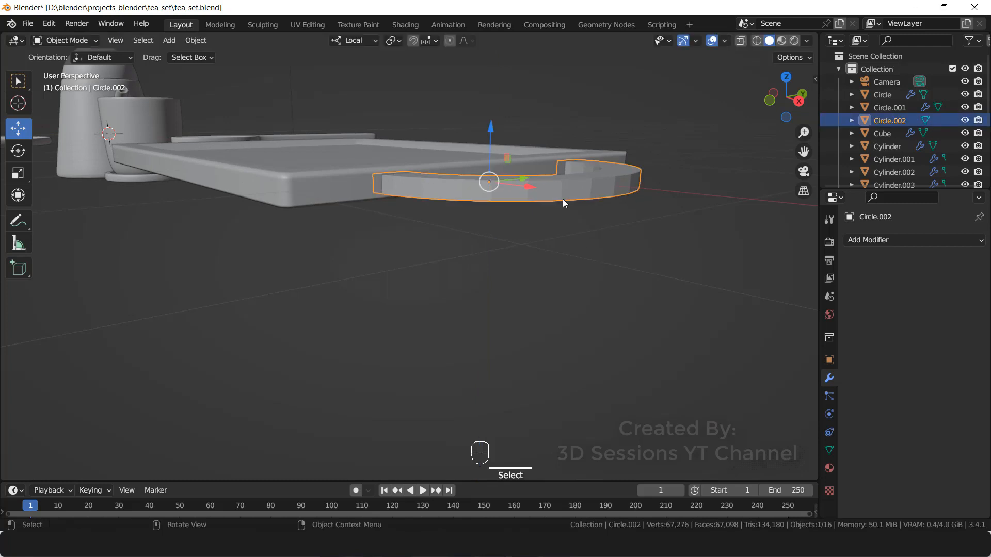
- Add a Subdivision Surface modifier to the handle with viewport levels at 2
left_click(868, 239)
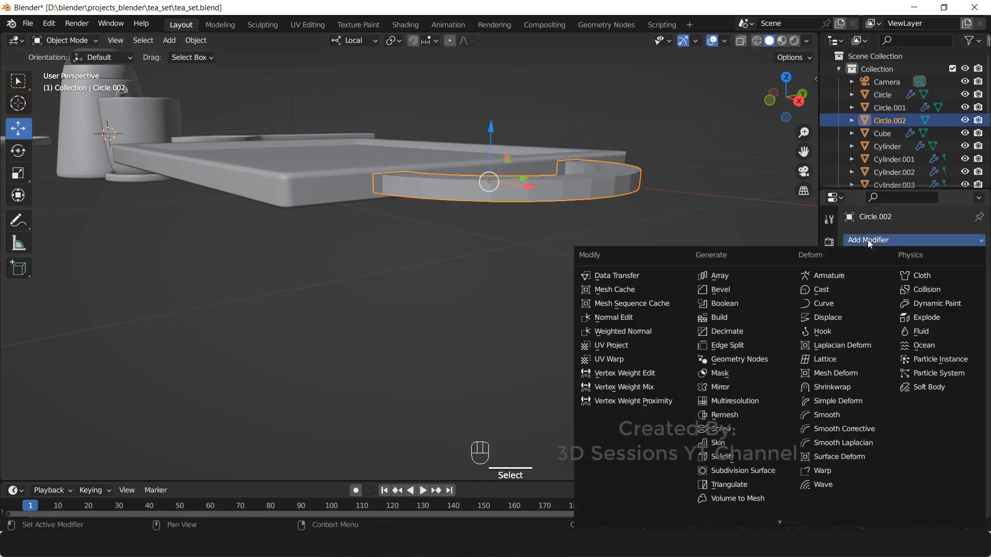
left_click(745, 474)
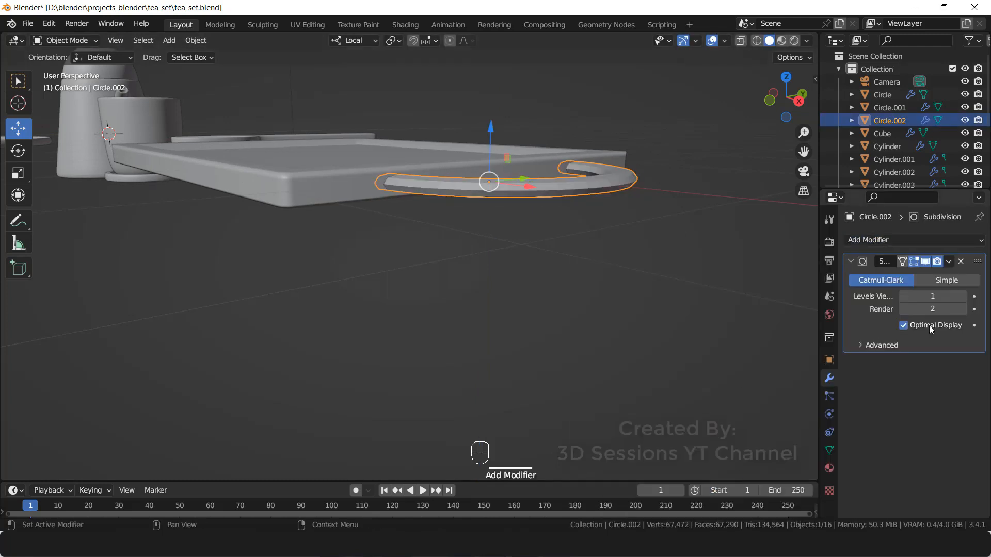
left_click(963, 296)
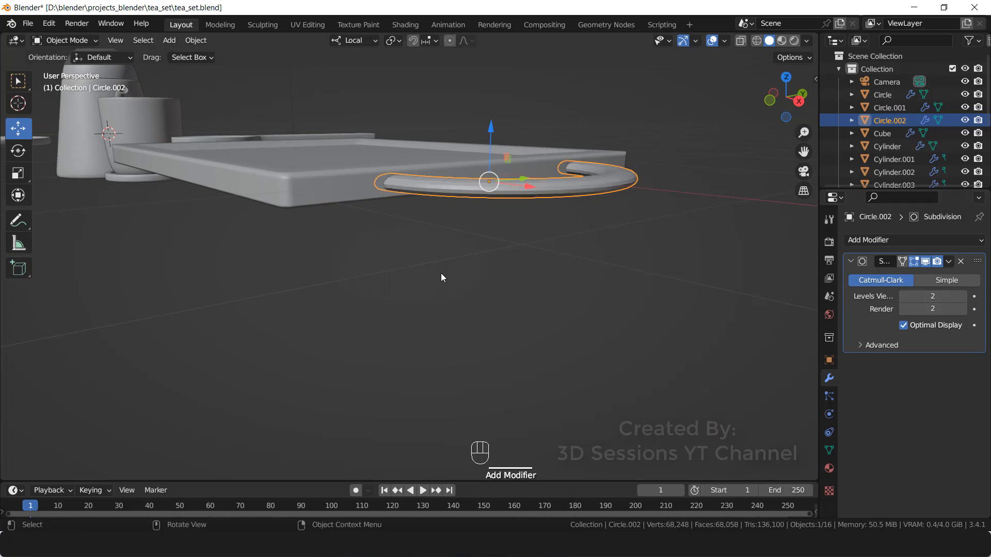
- Add two loop cuts around the handle's outer wall, one near its upper edge and one near its lower edge
key("Tab")
scroll(433, 312, "up", 5)
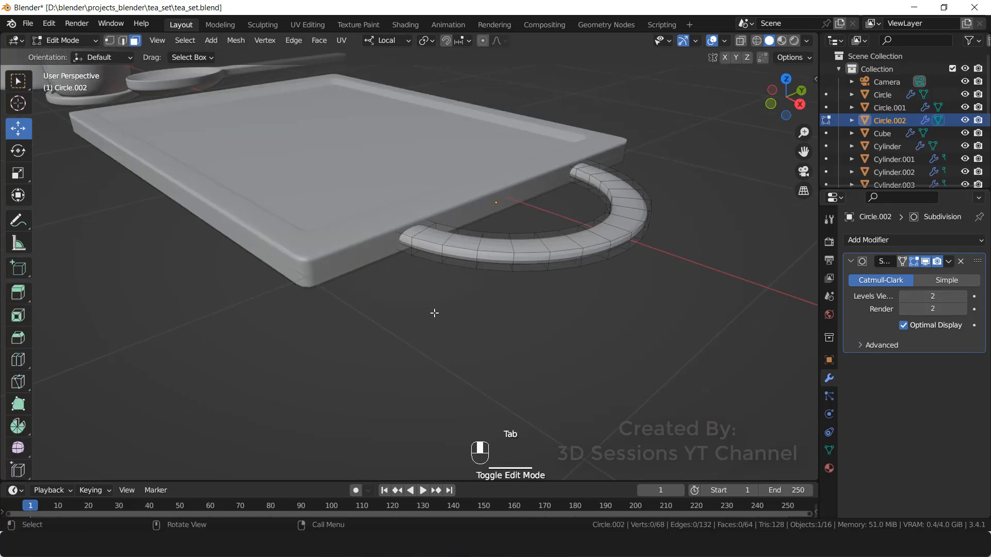
middle_click_drag(449, 310, 391, 226, "shift")
key("ctrl+r")
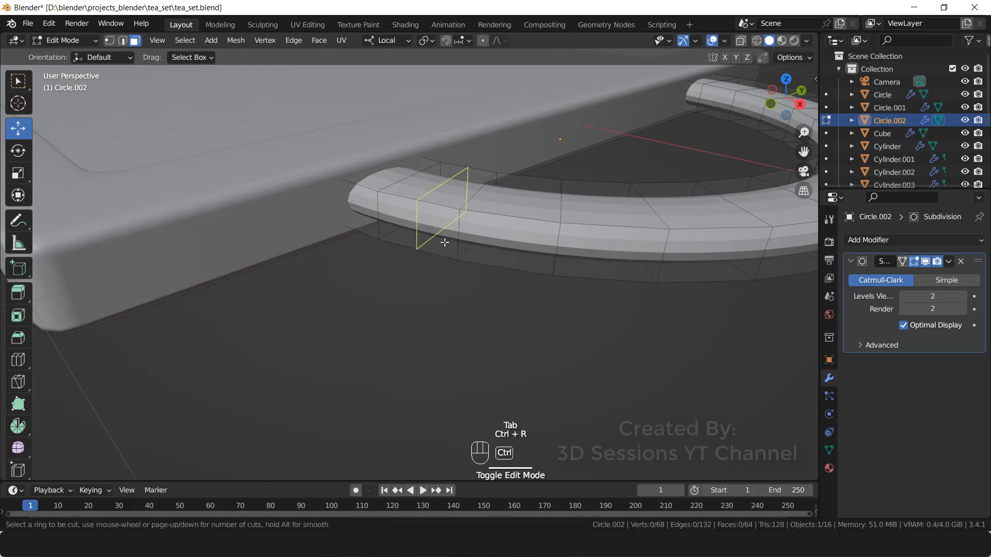
left_click(466, 235)
left_click(468, 220)
key("ctrl+r")
left_click(459, 234)
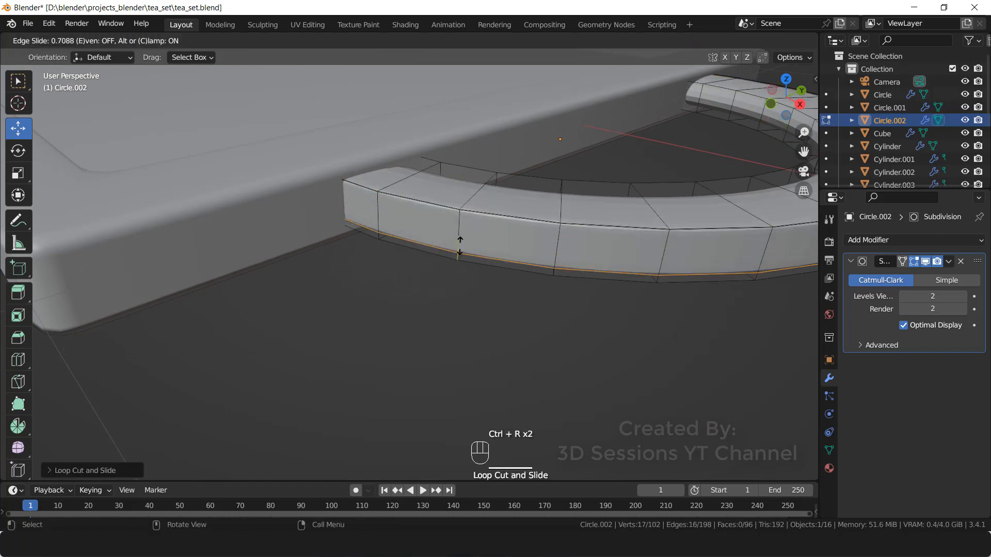
left_click(460, 251)
- Add two loop cuts along the handle's upper face, close to its inner and outer edges
middle_click_drag(422, 257, 405, 278)
key("ctrl+r")
left_click(379, 418)
left_click(405, 386)
key("ctrl+r")
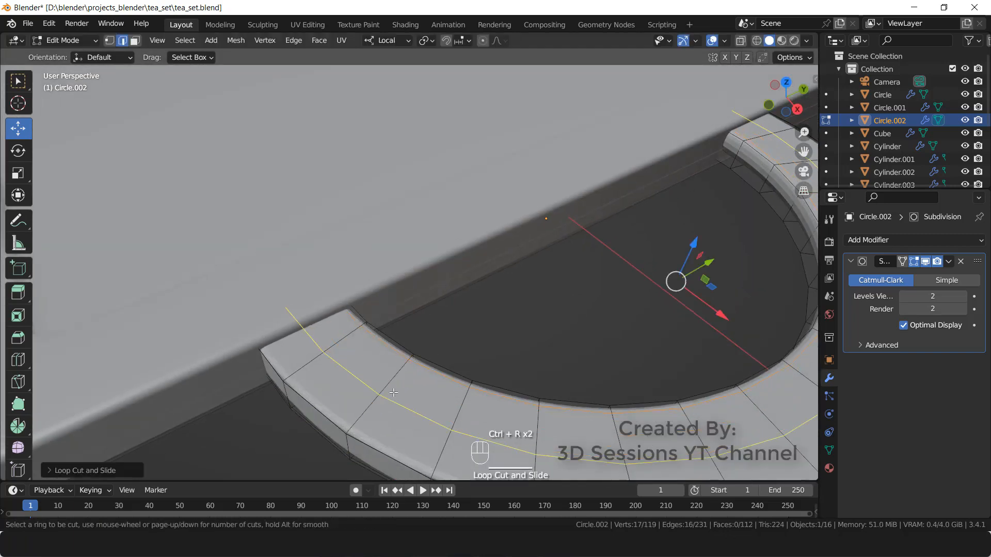
left_click(401, 396)
left_click(375, 427)
- Add two loop cuts along the handle's inner wall near its upper and lower edges
key("ctrl+r")
left_click(763, 188)
left_click(764, 186)
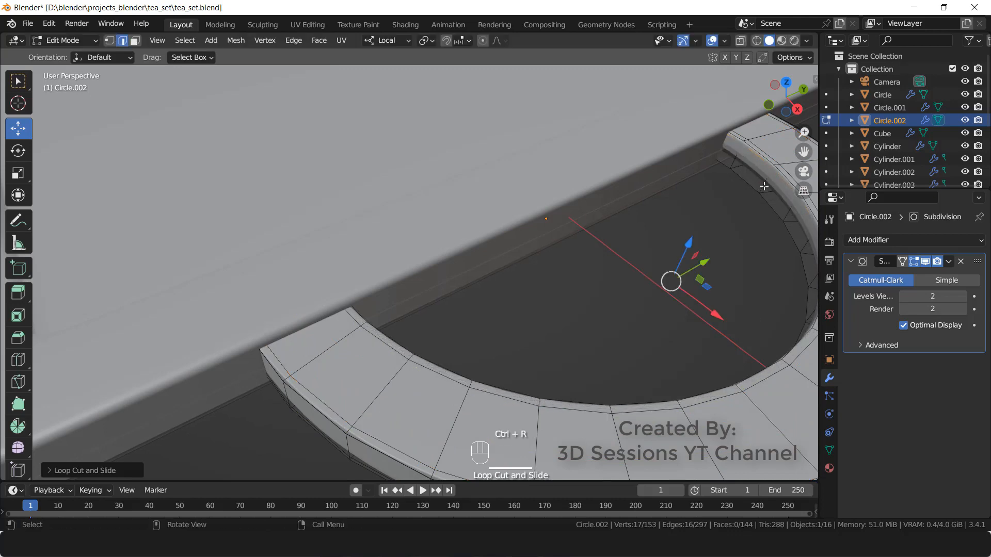
left_click(761, 193)
- Add two loop cuts along the handle's underside, close to its outer and inner edges
scroll(599, 372, "down", 3)
middle_click_drag(573, 408, 547, 341)
middle_click_drag(516, 259, 494, 211)
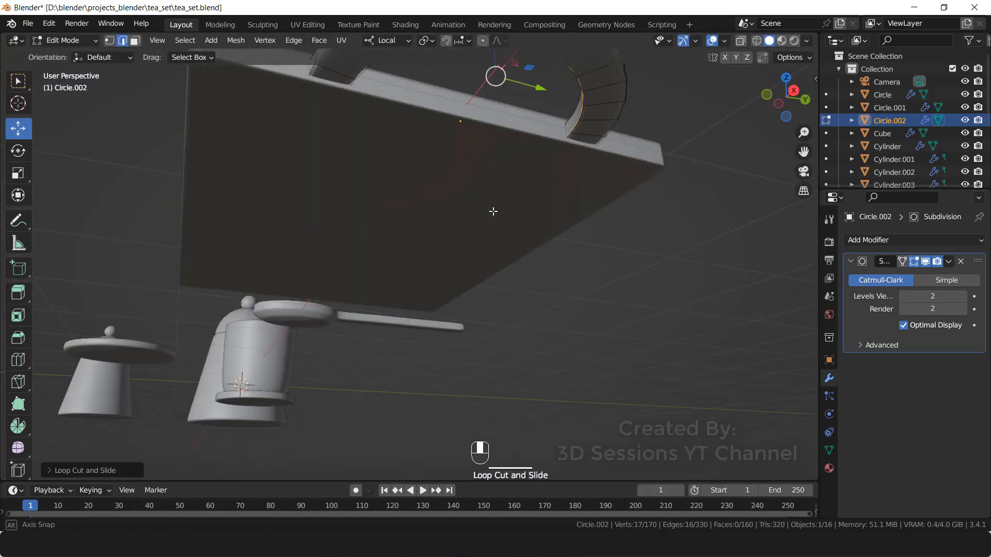
middle_click_drag(439, 78, 397, 199, "shift")
scroll(386, 194, "up", 1)
key("ctrl+r")
left_click(405, 160)
left_click(403, 148)
key("ctrl+r")
left_click(413, 154)
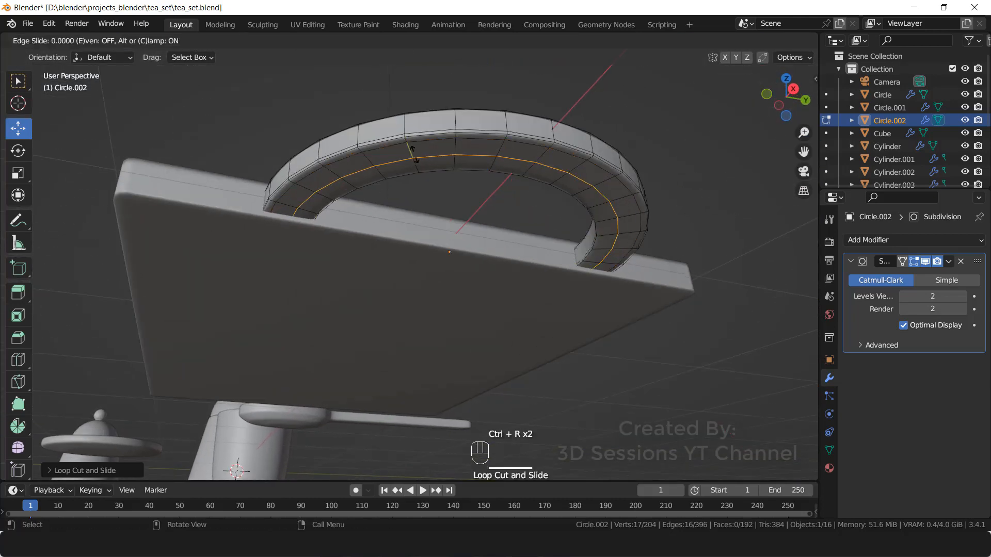
left_click(416, 168)
- Return to Object Mode and shade the handle smooth
middle_click_drag(356, 248, 411, 328)
key("Tab")
right_click(423, 368)
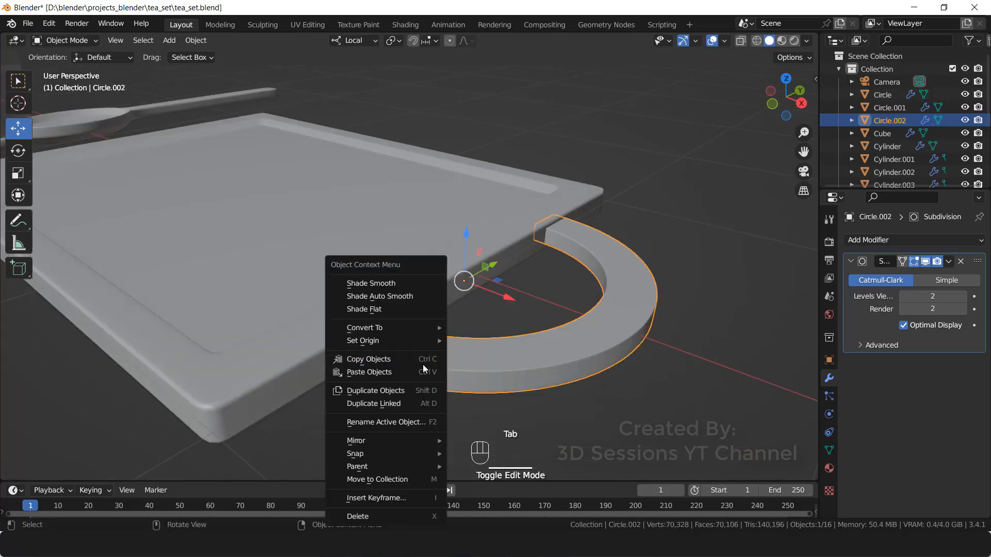
left_click(397, 283)
left_click(629, 398)
left_click(549, 370)
- Add a Mirror modifier to the handle on the X axis, with the tray (Cube) as the mirror object
key("grave")
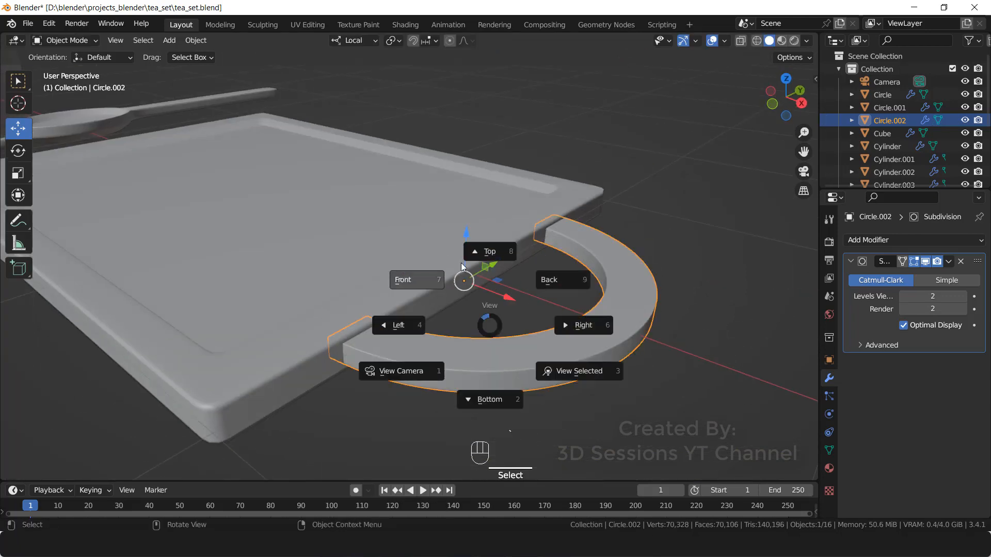
left_click(485, 248)
left_click(556, 330)
scroll(460, 278, "down", 4)
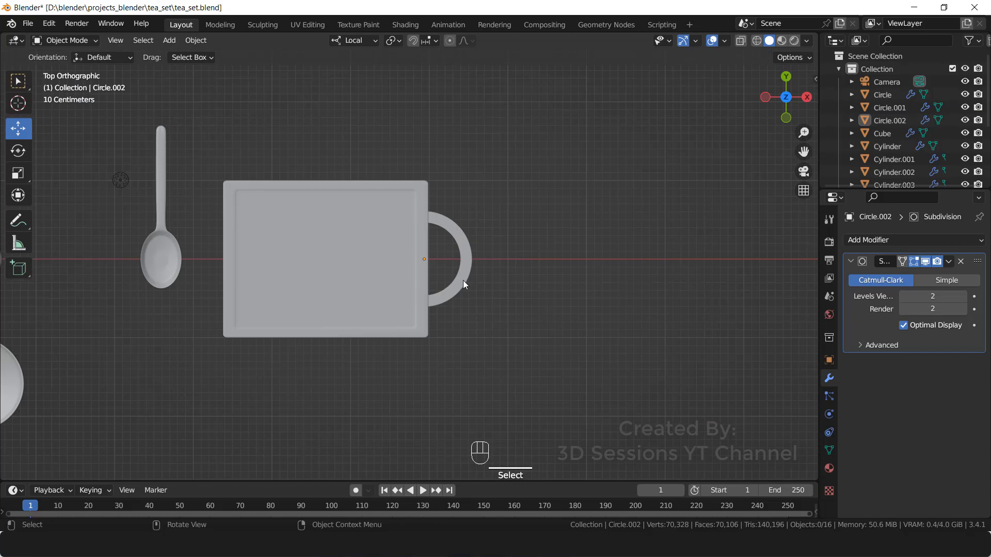
left_click(463, 283)
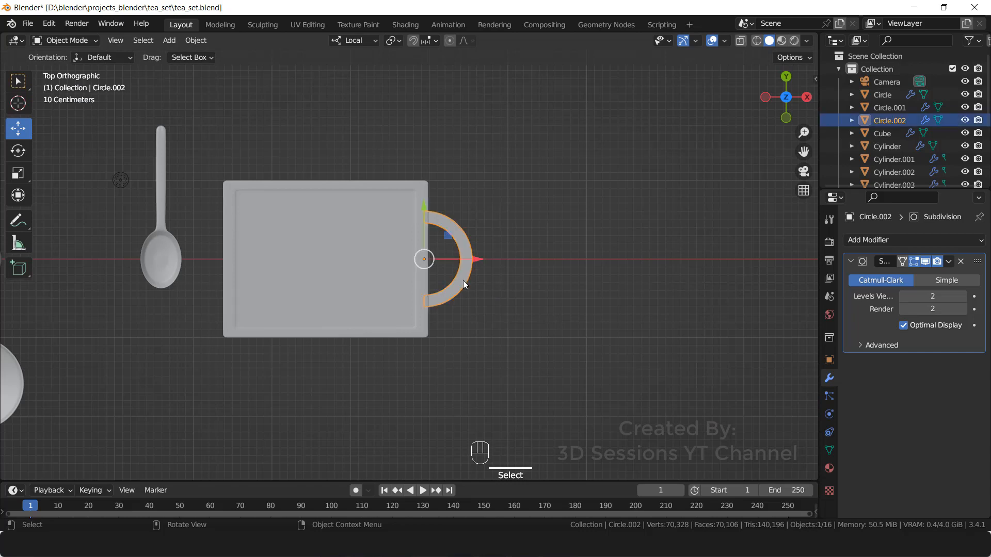
left_click(933, 239)
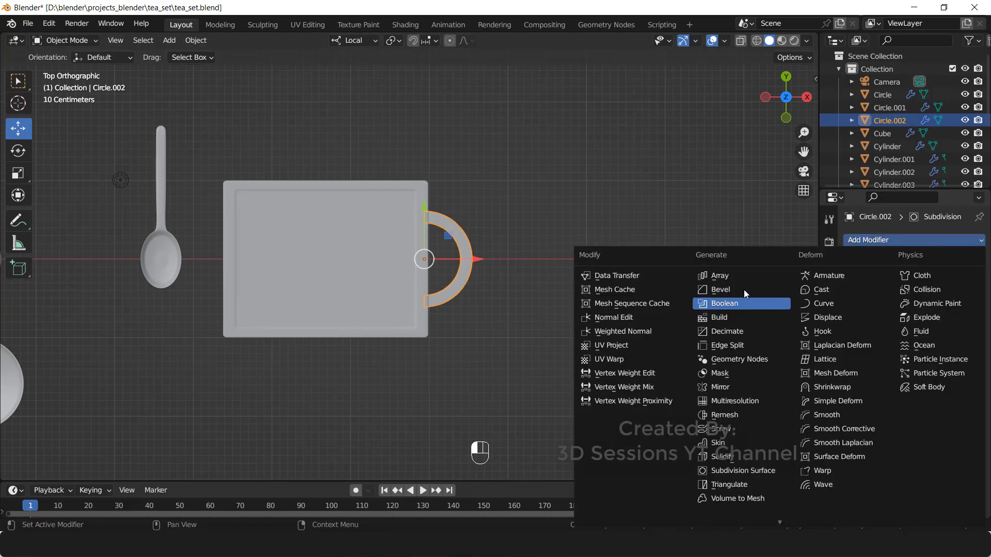
left_click(740, 388)
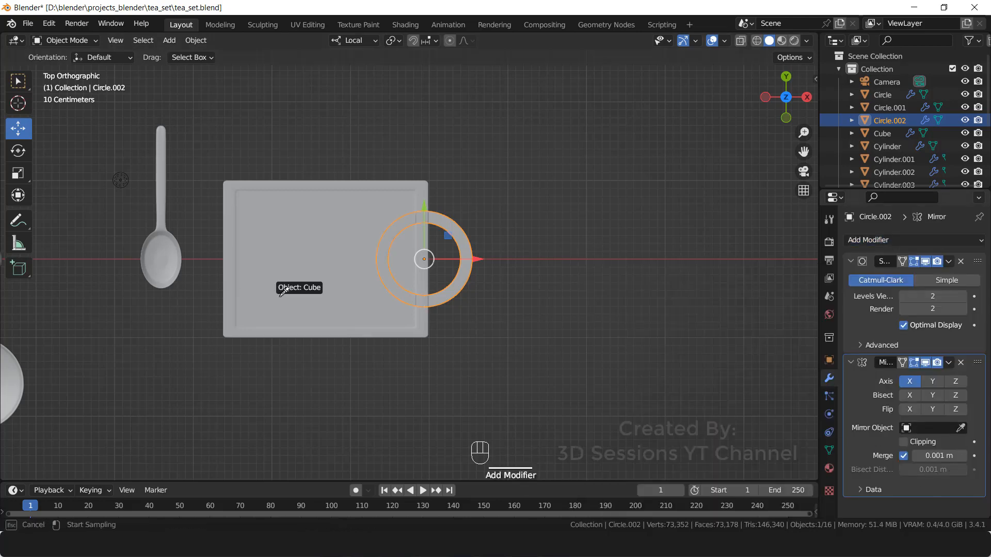
left_click(318, 257)
left_click(329, 372)
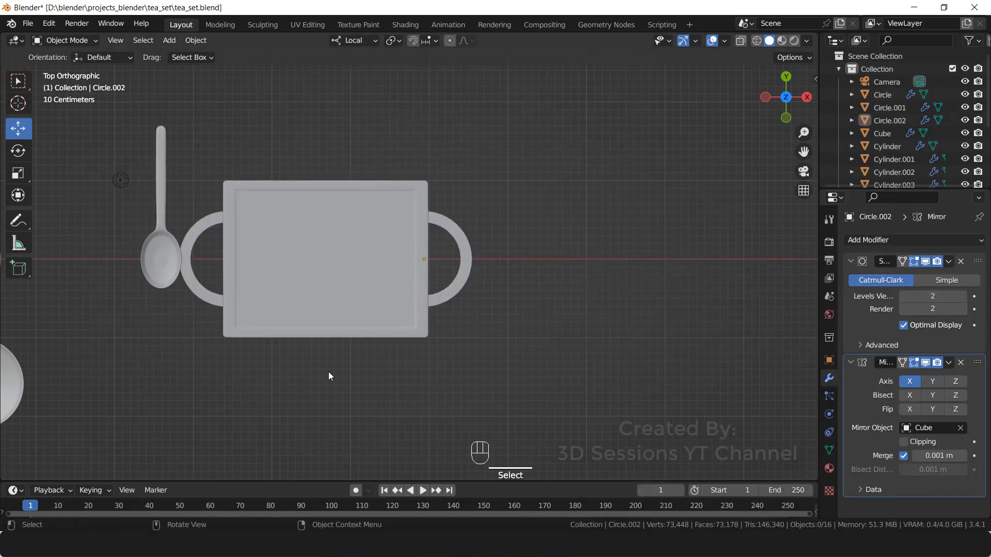
middle_click_drag(353, 401, 385, 310)
left_click(198, 320)
- Scale the mirrored tray handles down slightly as seen from above and save the file
key("grave")
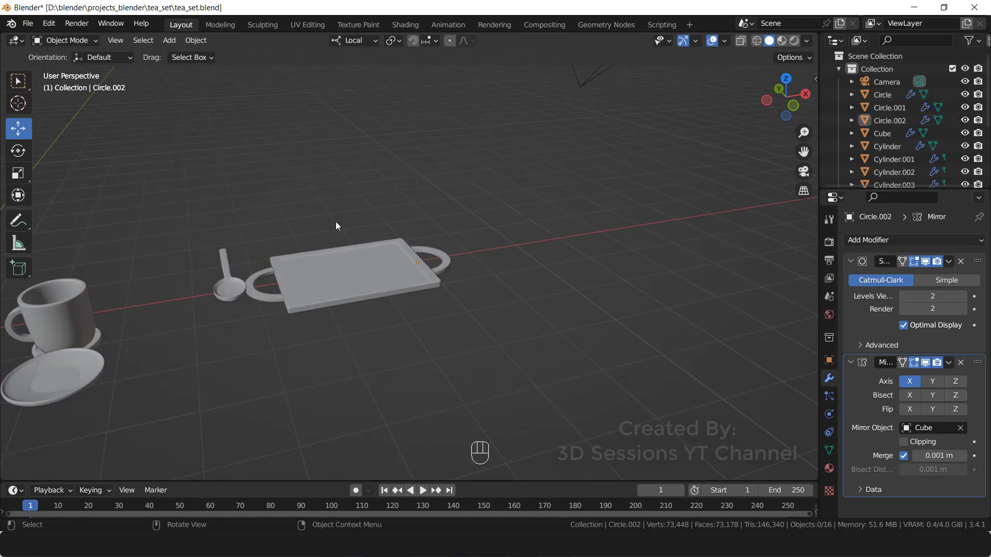
left_click(357, 306)
scroll(333, 326, "up", 4)
left_click(473, 304)
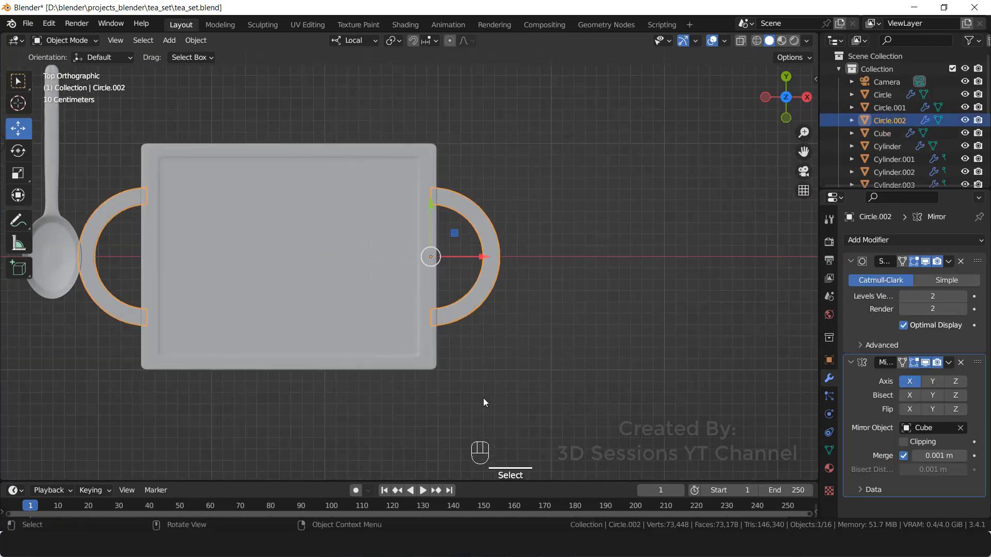
key("s")
left_click(536, 355)
left_click(536, 356)
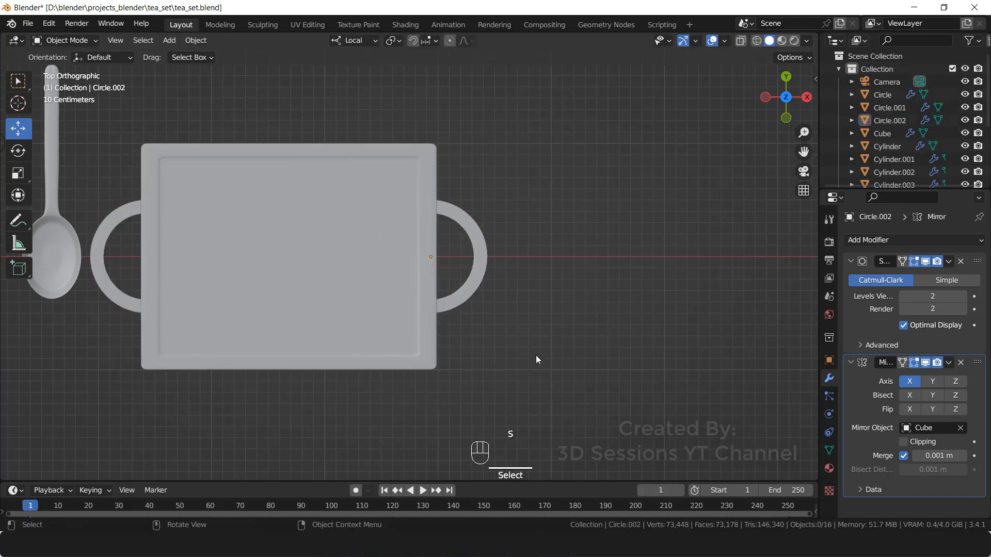
key("ctrl+s")
- Join the teapot's dome lid, body, handle, spout and knob into one object
scroll(383, 403, "down", 3)
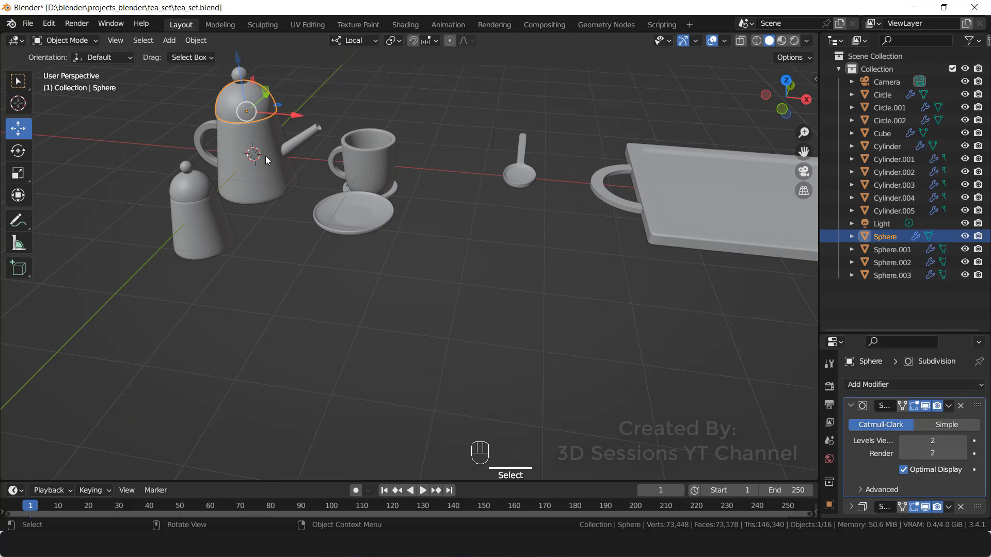
left_click(214, 148, "shift")
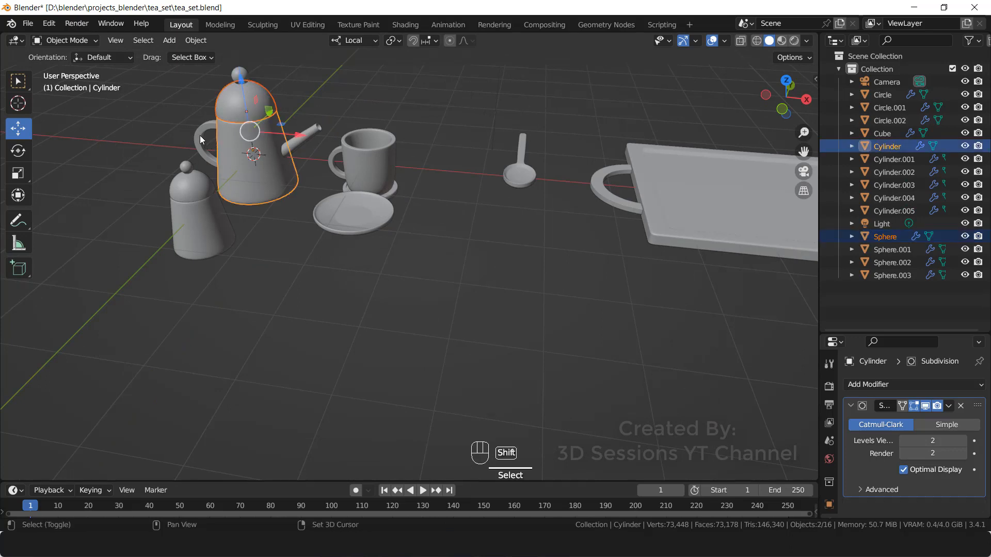
left_click(201, 138, "shift")
left_click(300, 137, "shift")
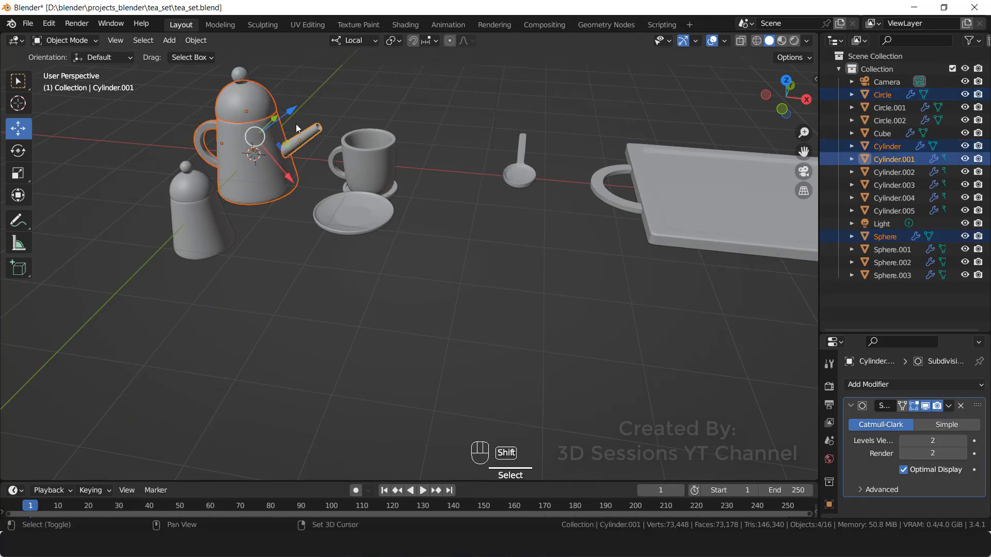
left_click(237, 76, "shift")
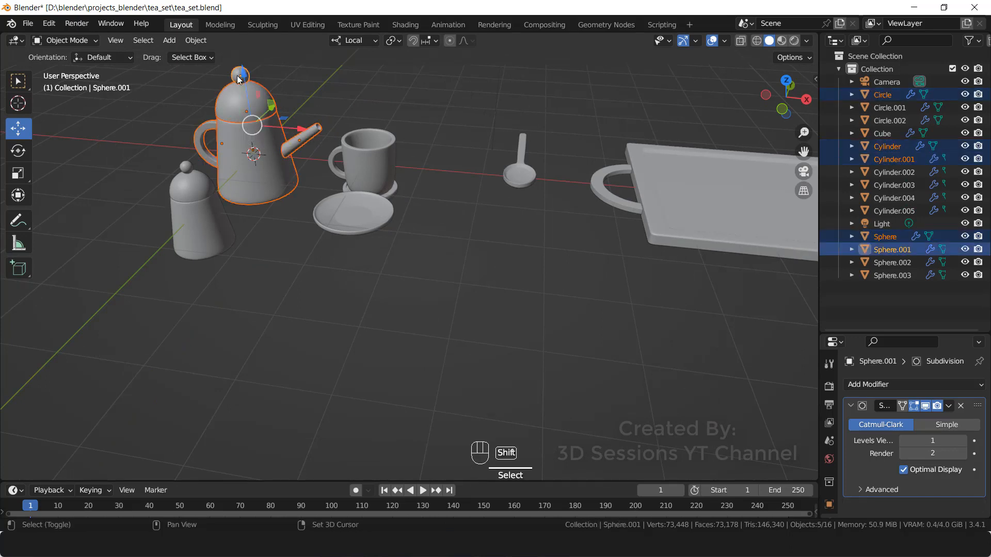
key("ctrl+j")
left_click(425, 199)
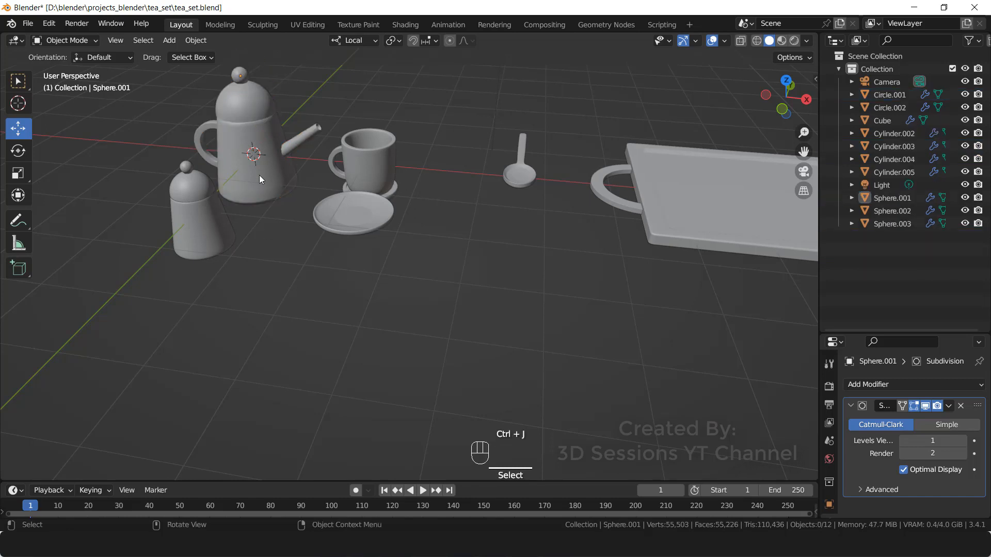
- Rename the joined teapot object as kettle
left_click(893, 198)
type("ket")
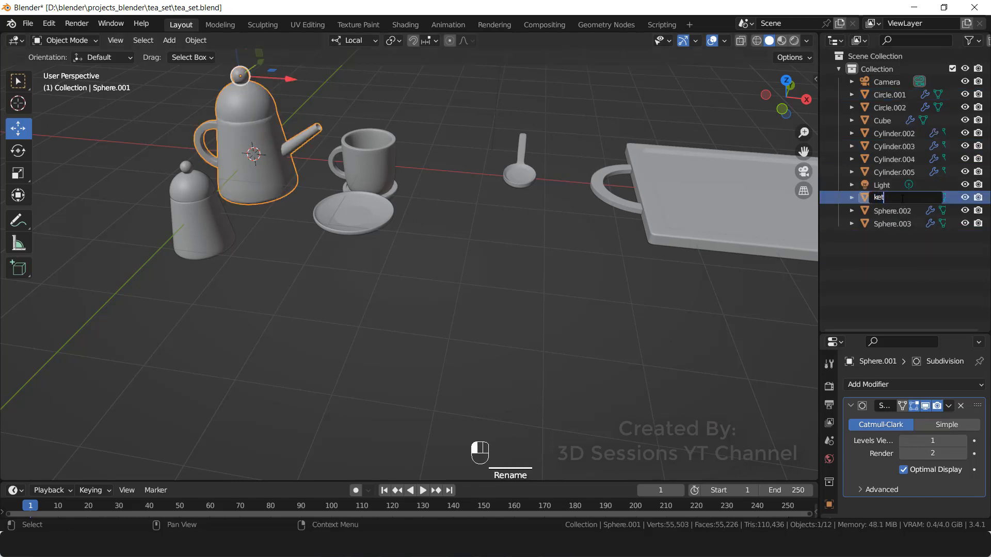
type("tle")
key("Return")
- Join the small jar's body, lid and knob into one object
left_click_drag(190, 239, 190, 232)
left_click(182, 184, "shift")
left_click(187, 167, "shift")
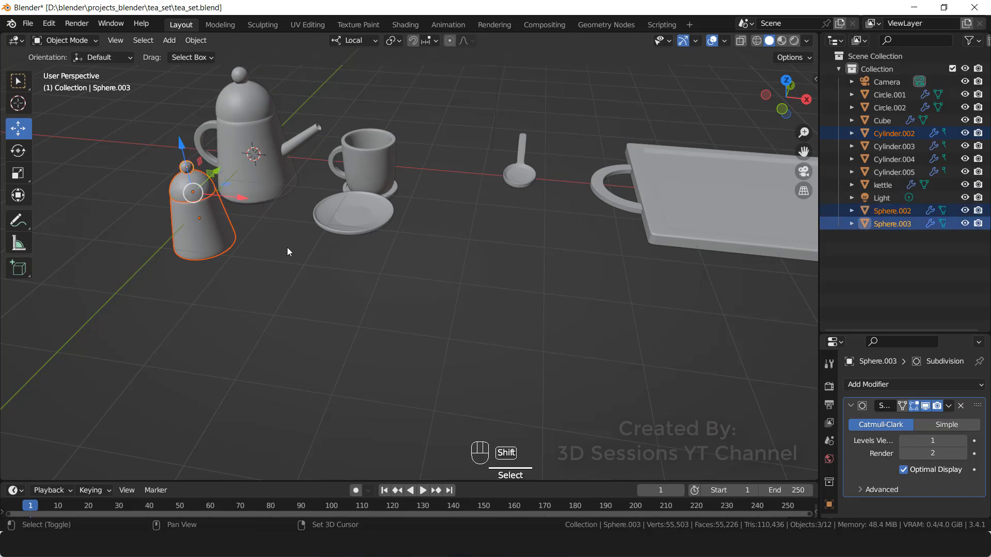
key("ctrl+j")
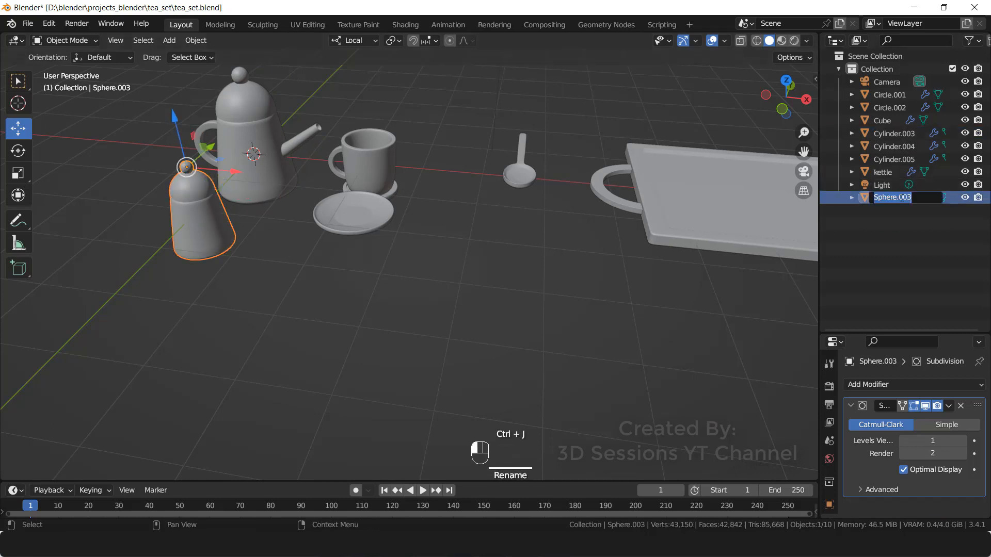
- Rename the joined jar object as jar and the mug object as cup
left_click(901, 198)
type("jar")
key("Return")
left_click(373, 197)
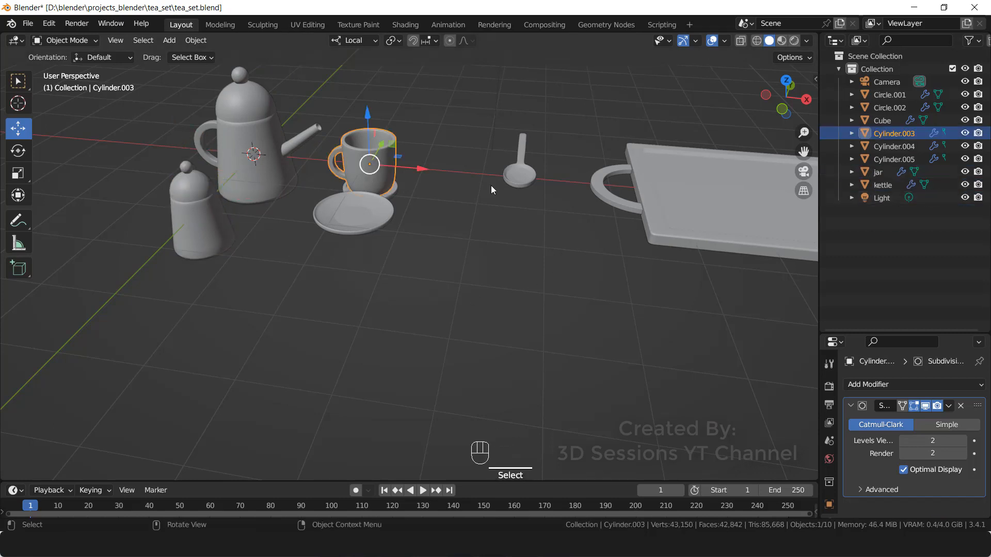
key("Return")
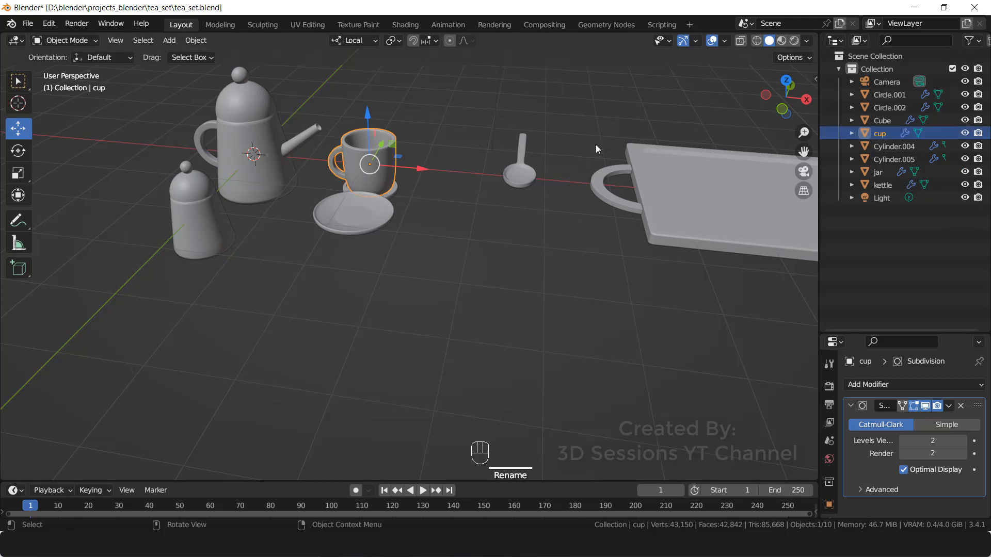
- Move the kettle along X over the tray and raise it until its base stands on the tray surface
scroll(596, 144, "down", 2)
left_click(608, 267)
scroll(454, 271, "down", 3)
left_click(76, 168)
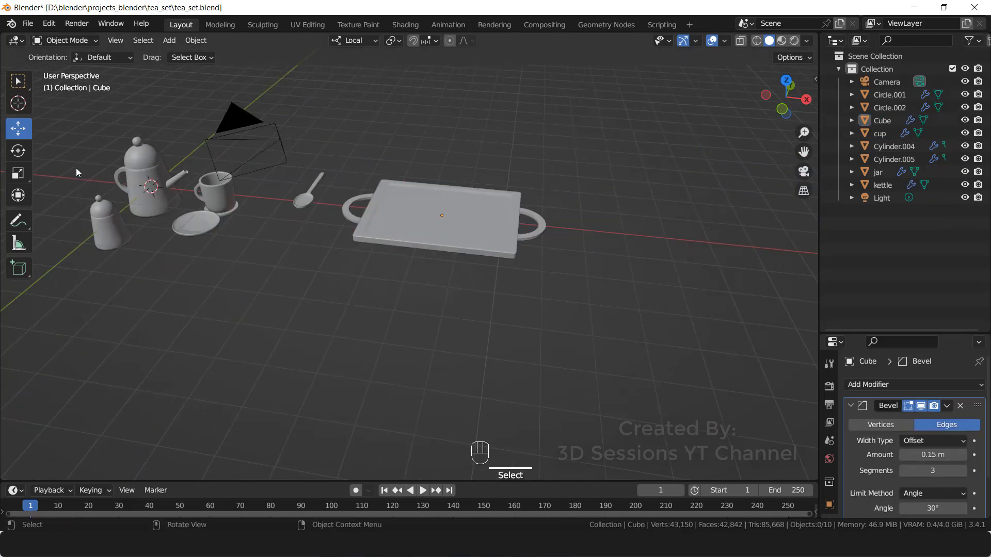
left_click(143, 168)
left_click_drag(187, 147, 463, 165)
key("grave")
left_click(219, 242)
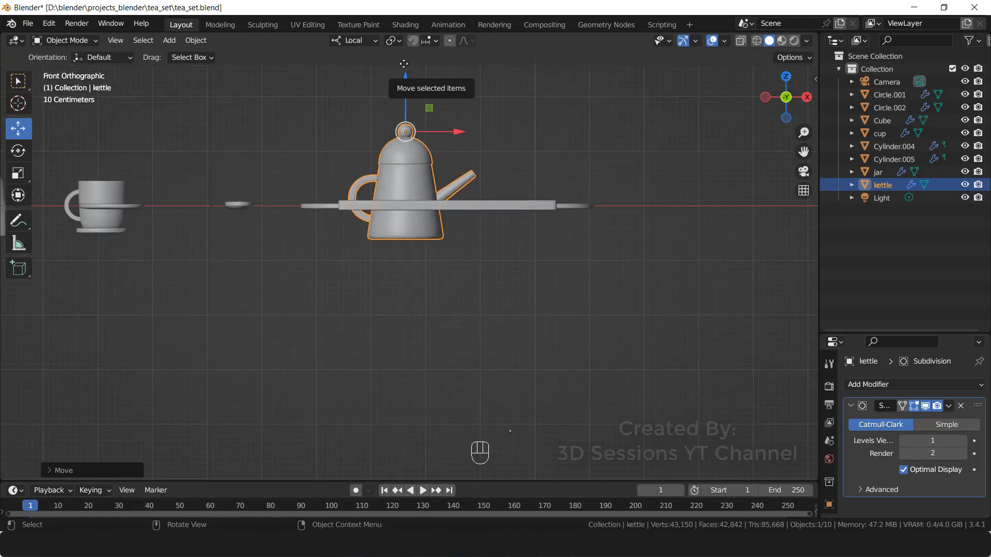
left_click_drag(404, 63, 401, 460)
middle_click_drag(529, 297, 286, 373)
left_click_drag(490, 76, 501, 68)
- Move the jar onto the tray beside the kettle and raise it to stand on the tray surface
scroll(194, 128, "down", 3)
left_click_drag(194, 129, 413, 229)
key("grave")
left_click(283, 171)
left_click_drag(411, 149, 428, 340)
key("grave")
left_click(427, 122)
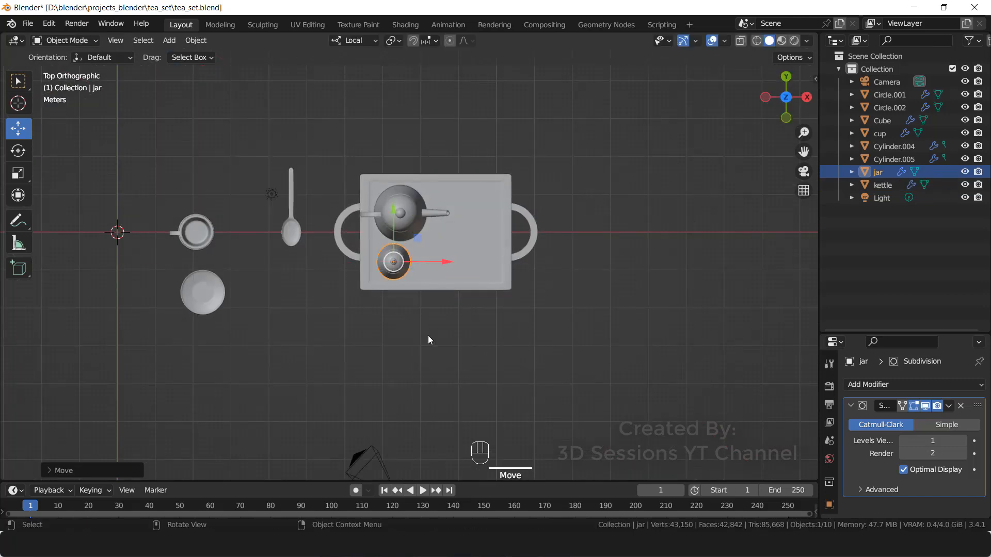
left_click(428, 339)
- Move the cup together with its saucer over the tray, beside the jar, in top view
middle_click_drag(428, 340, 267, 272)
left_click(338, 172)
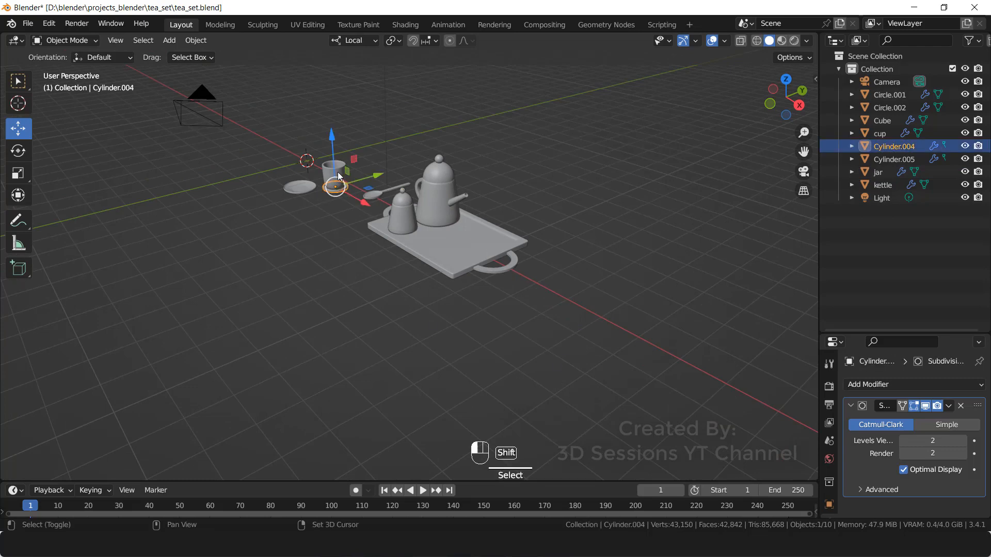
left_click(335, 187, "shift")
key("grave")
left_click(328, 93)
left_click_drag(287, 234, 449, 211)
- Rotate only the cup about its vertical axis so its handle points diagonally toward the tray's front corner
left_click(442, 290)
left_click(446, 274)
left_click(24, 149)
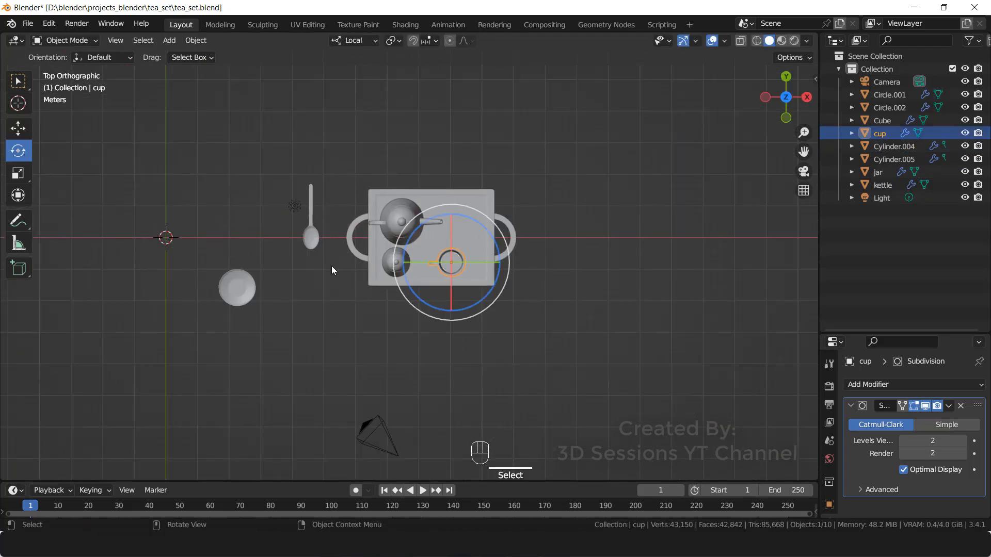
left_click_drag(404, 244, 471, 302)
left_click(402, 316)
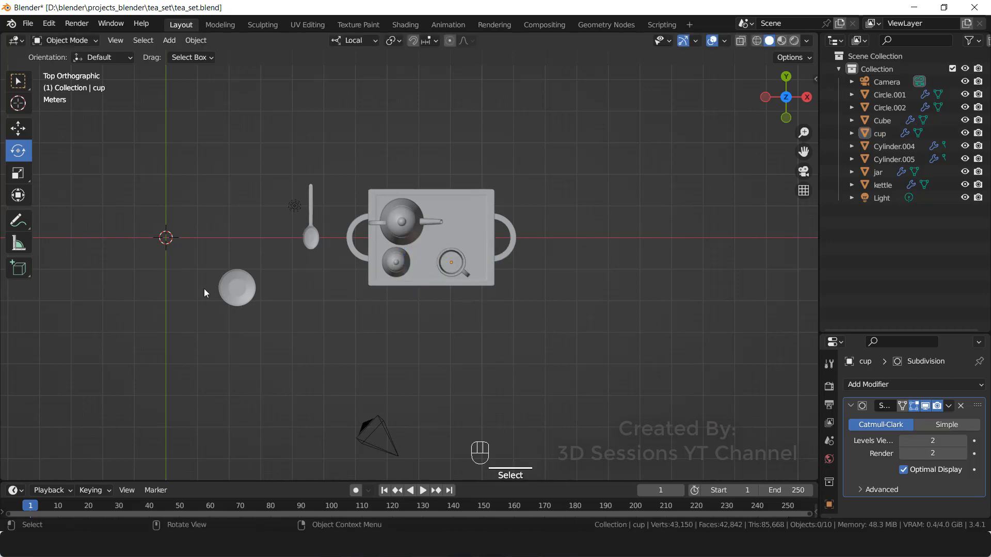
- Raise the cup and its saucer together in front view until they sit on top of the tray
key("grave")
left_click(152, 247)
scroll(556, 301, "up", 2)
left_click(485, 230)
left_click(480, 209, "shift")
left_click(19, 130)
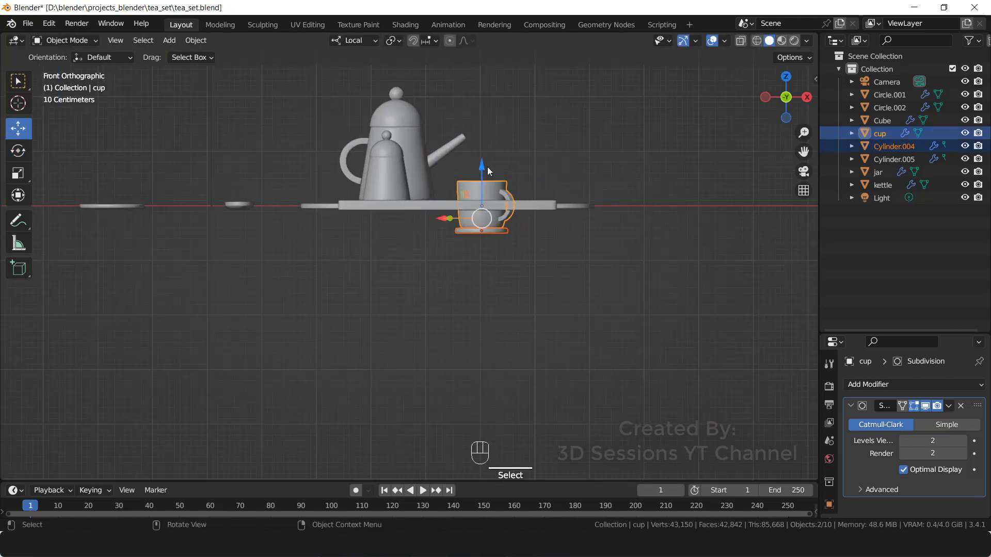
left_click_drag(482, 165, 479, 133)
- Set the transform orientation to Global
middle_click_drag(423, 257, 379, 305)
scroll(546, 186, "up", 3)
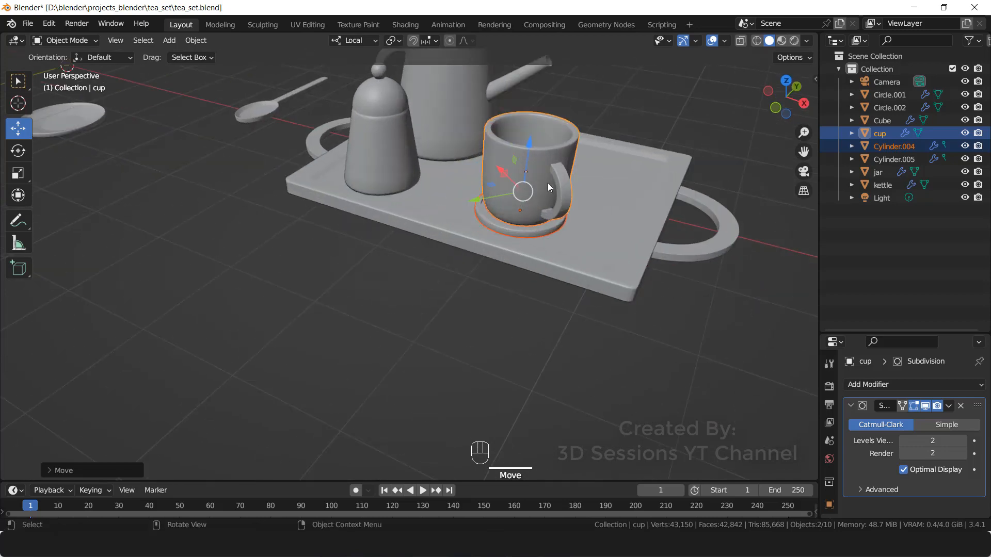
left_click(361, 41)
left_click(344, 81)
left_click_drag(547, 198, 503, 186)
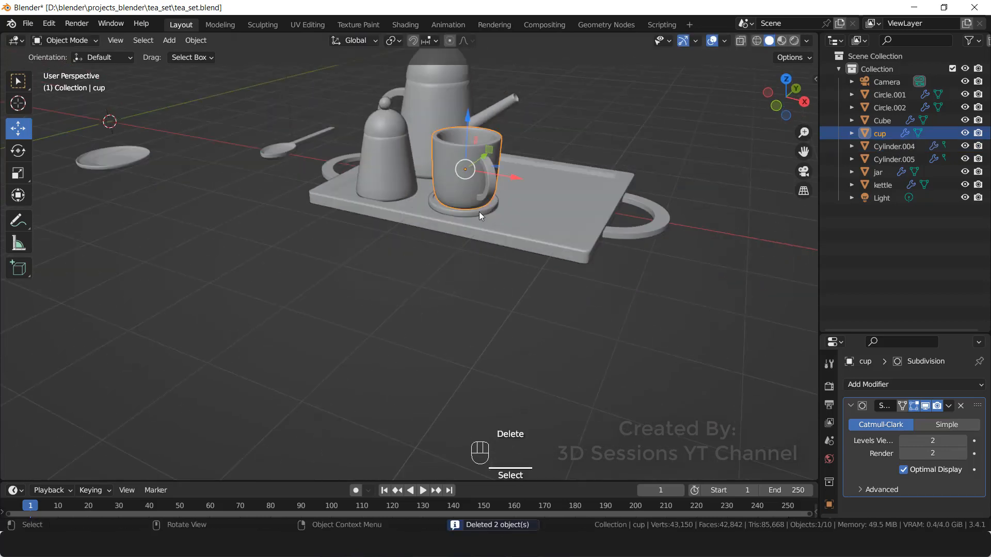
- Scale the cup and its saucer together down to about 0.7 of their size
scroll(521, 236, "up", 2)
middle_click_drag(308, 198, 279, 249, "shift")
left_click(457, 246, "shift")
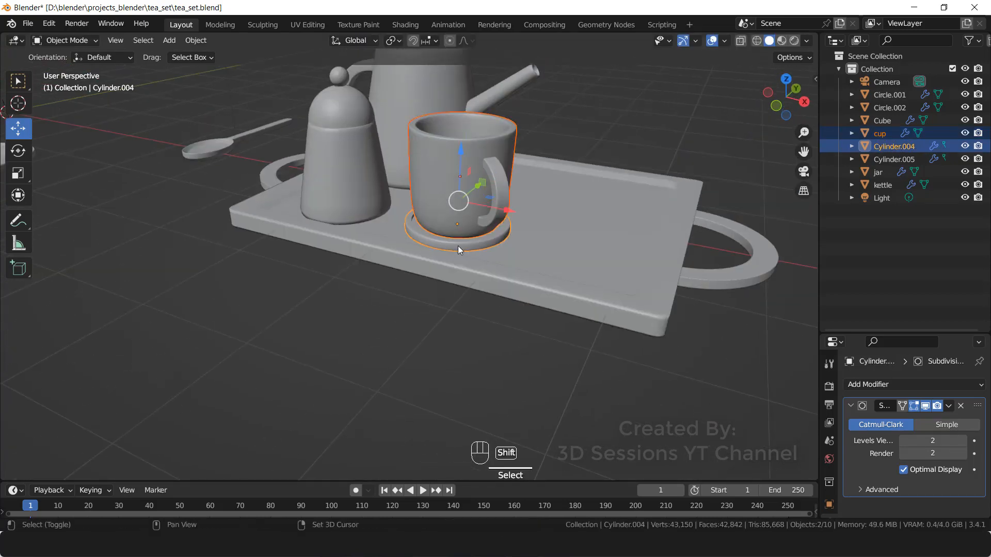
key("s")
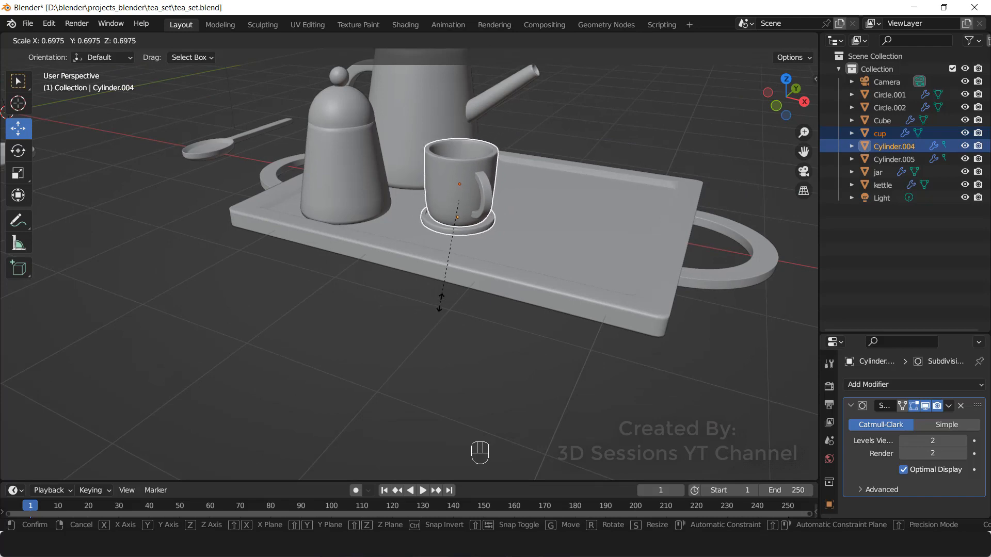
left_click(435, 310)
- Lower the scaled cup and saucer onto the tray surface and shift them toward the tray's long front edge
key("KP_1")
left_click_drag(472, 124, 472, 131)
middle_click_drag(472, 231, 436, 271)
left_click_drag(469, 204, 466, 308)
- Duplicate the cup and saucer and place the copy beside the original along the X axis
key("shift+d")
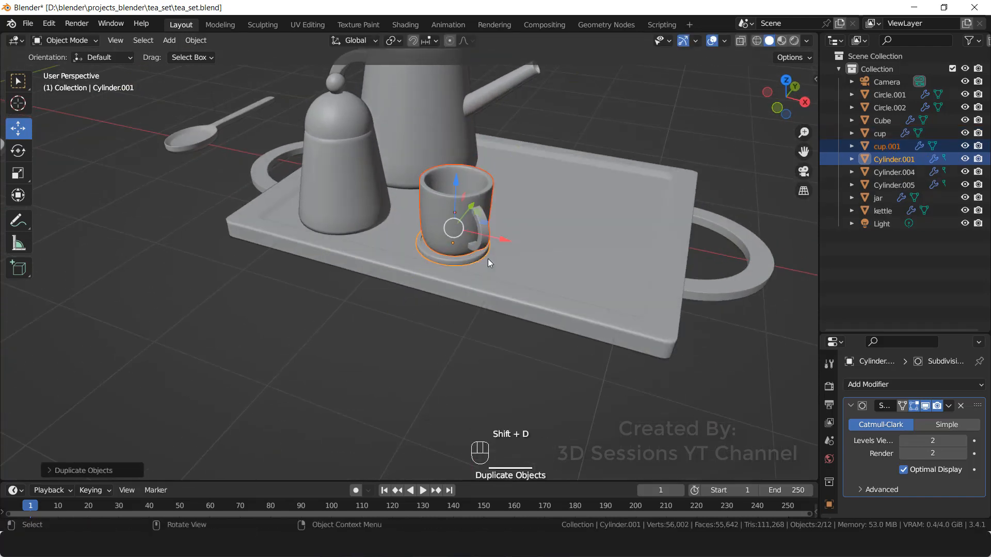
left_click_drag(596, 279, 597, 279)
left_click(420, 336)
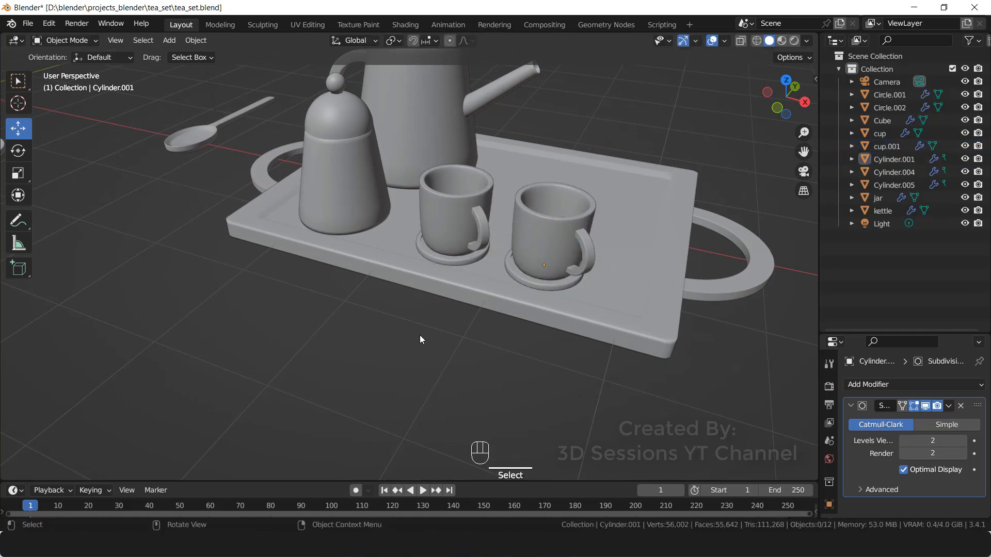
- Move the plate onto the free area of the tray behind the cups and raise it to tray height
scroll(420, 336, "down", 3)
left_click(129, 200)
key("grave")
left_click(160, 101)
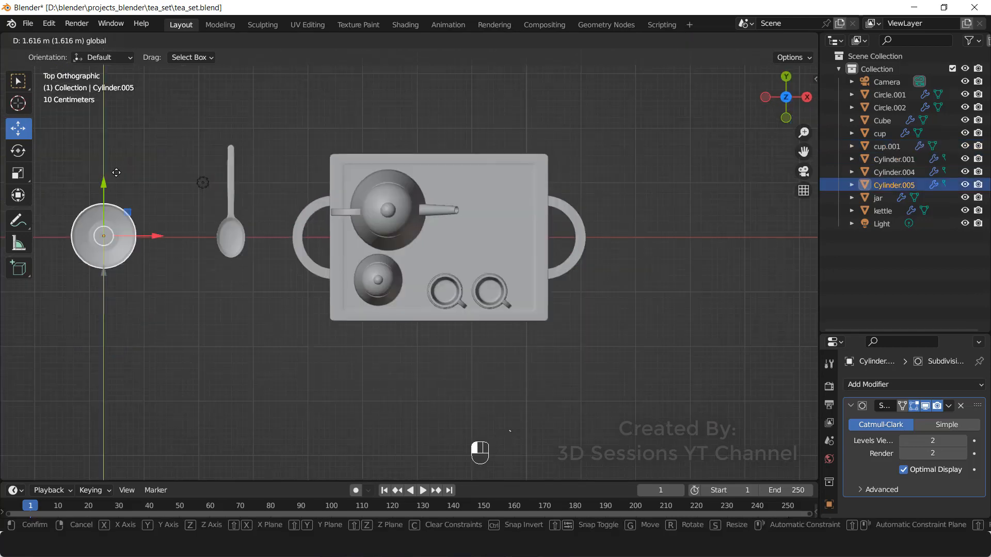
left_click_drag(99, 232, 491, 226)
key("grave")
left_click(243, 336)
left_click_drag(494, 180, 495, 165)
- Nudge the plate sideways on the tray and lower it to rest on the tray surface
middle_click_drag(565, 282, 484, 297)
scroll(486, 297, "up", 6)
left_click_drag(634, 179, 688, 176)
left_click_drag(660, 129, 661, 155)
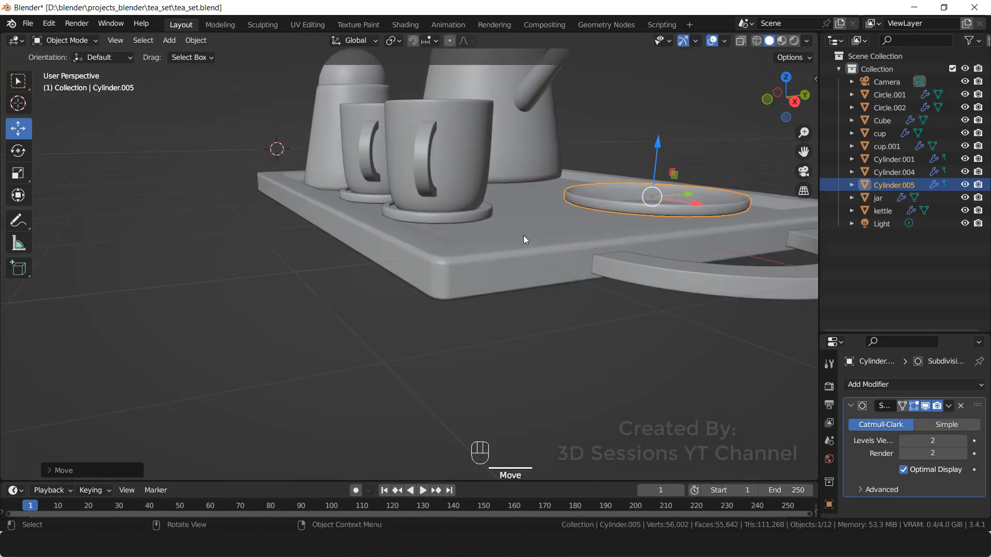
- Duplicate the plate and place the copy slightly offset on top of the original
scroll(524, 235, "down", 3)
middle_click_drag(572, 200, 435, 323)
key("shift+d")
right_click(428, 334)
left_click_drag(481, 264, 500, 258)
left_click_drag(458, 223, 432, 238)
- Shift the upper plate slightly sideways over the lower plate to refine the offset of the stack
left_click(18, 151)
left_click(590, 228)
middle_click_drag(416, 317, 429, 312)
left_click(492, 253)
left_click(19, 130)
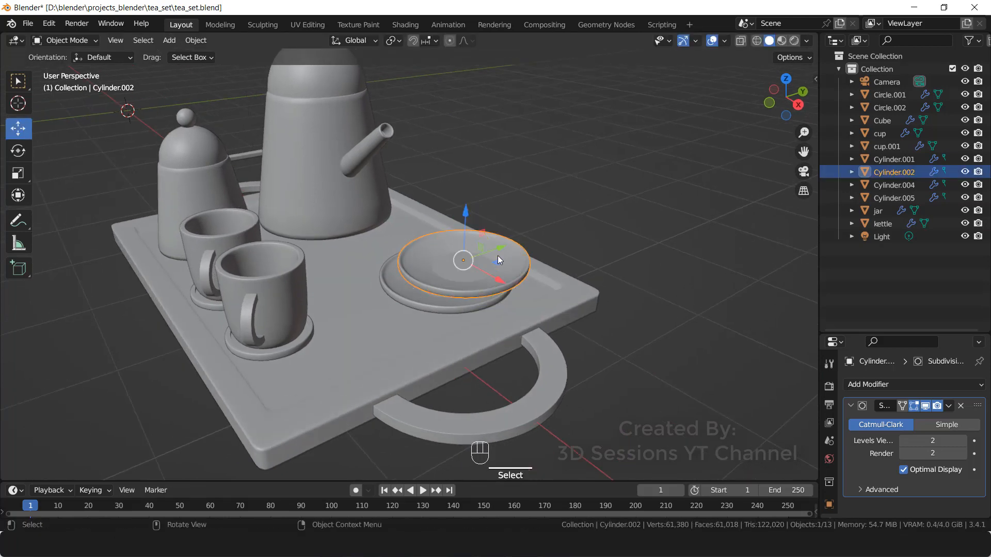
left_click_drag(498, 256, 487, 259)
scroll(497, 353, "down", 5)
left_click(497, 353)
scroll(213, 340, "down", 2)
middle_click_drag(312, 323, 339, 344)
scroll(339, 344, "up", 6)
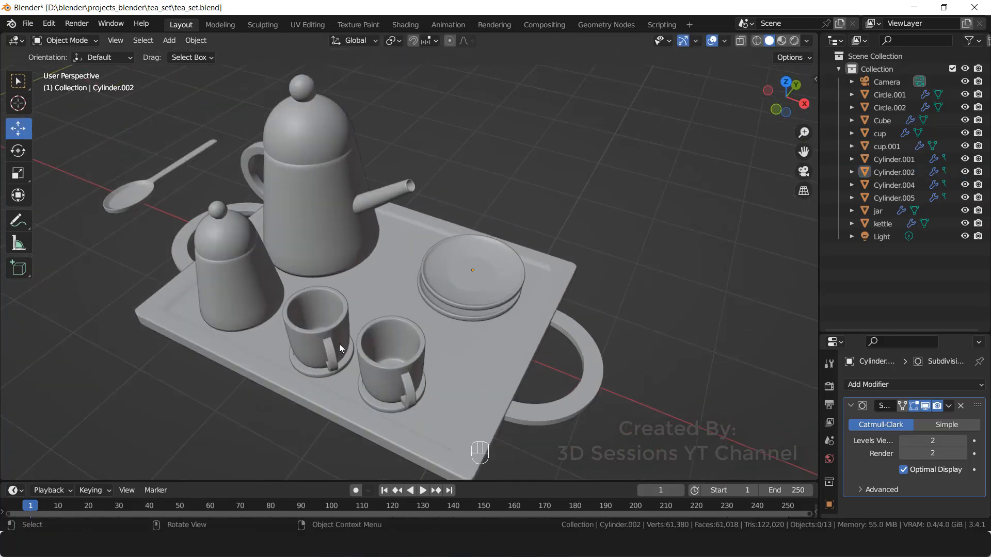
- Select both cups with their saucers and move them together along the X axis toward the jar
left_click(482, 389)
scroll(544, 417, "down", 2)
middle_click_drag(290, 368, 308, 364)
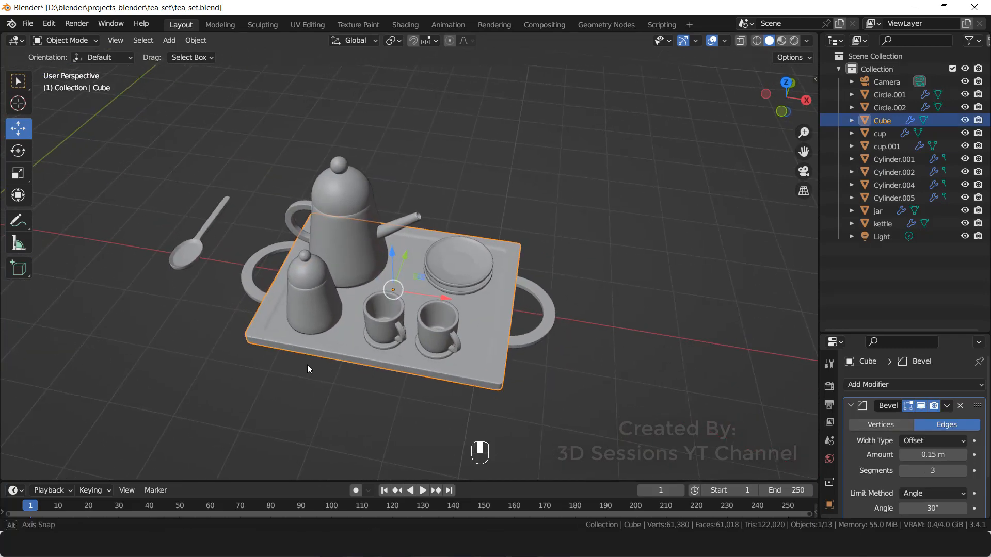
left_click(374, 342)
left_click(379, 348, "shift")
left_click(442, 350, "shift")
left_click(442, 341, "shift")
left_click(443, 342, "shift")
left_click(448, 356, "shift")
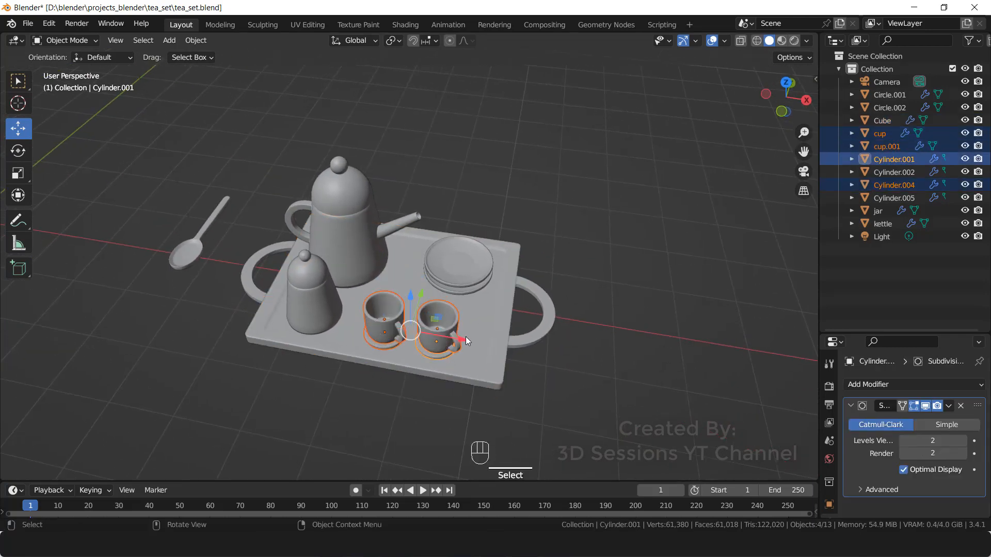
left_click_drag(466, 337, 453, 335)
- Move both stacked plates along the X axis toward the kettle and open the tray mesh for editing
left_click(463, 280)
left_click(465, 292, "shift")
left_click_drag(504, 276, 480, 274)
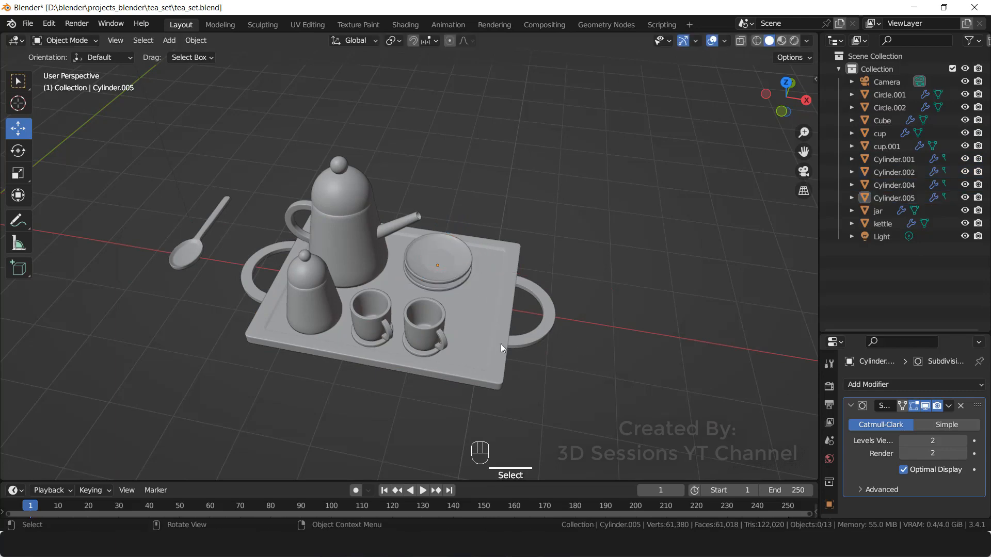
left_click(488, 343)
key("Tab")
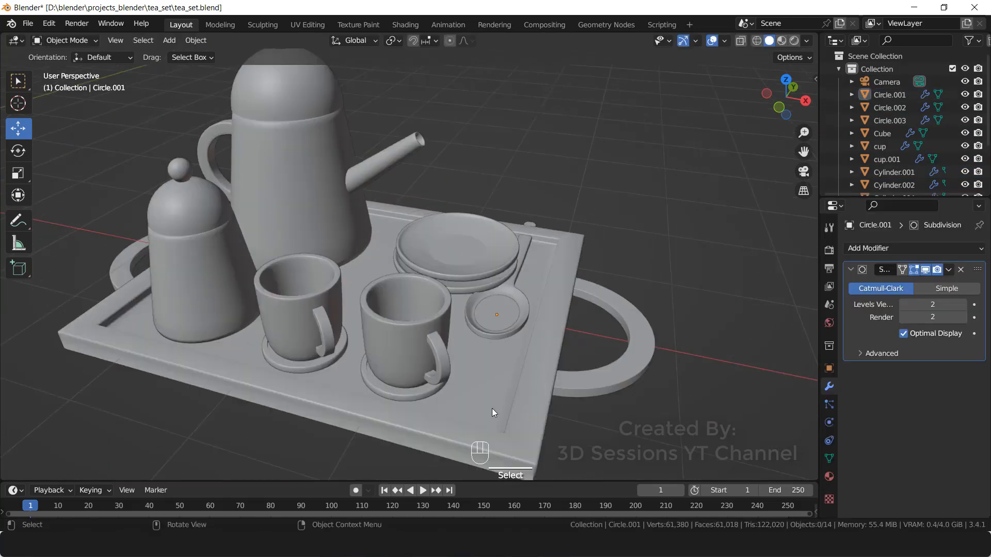
- Try flattening the spoon on the tray along the Z axis and shifting it, then undo the changes
left_click(495, 310)
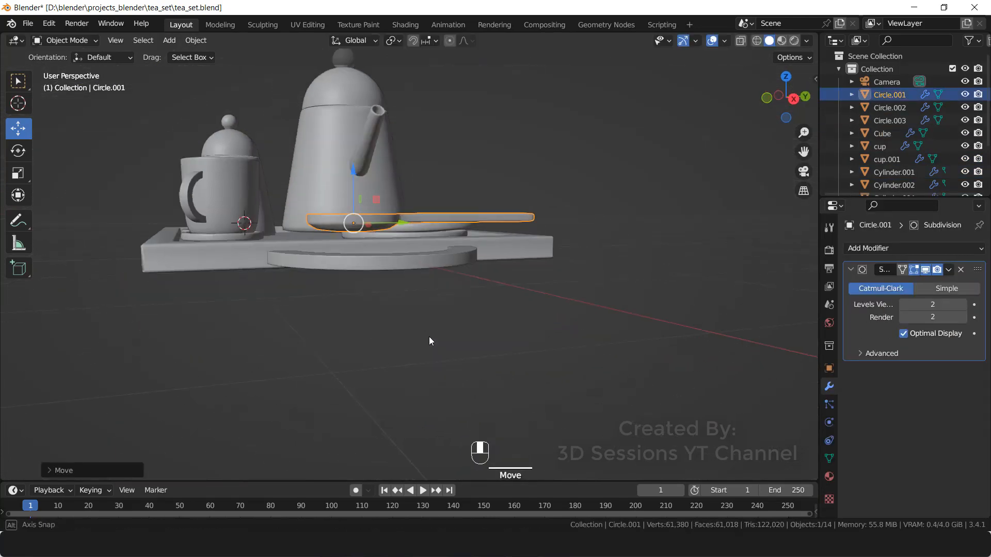
key("s")
key("s")
key("z")
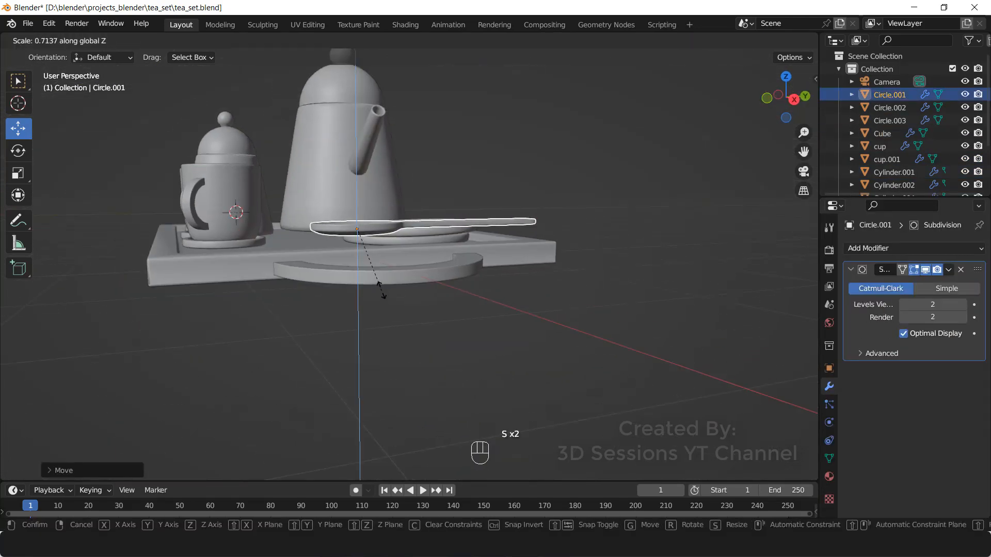
left_click(377, 289)
key("KP_7")
left_click_drag(520, 313, 523, 370)
middle_click_drag(485, 413, 368, 343)
key("ctrl+z")
key("ctrl+z")
key("ctrl+z")
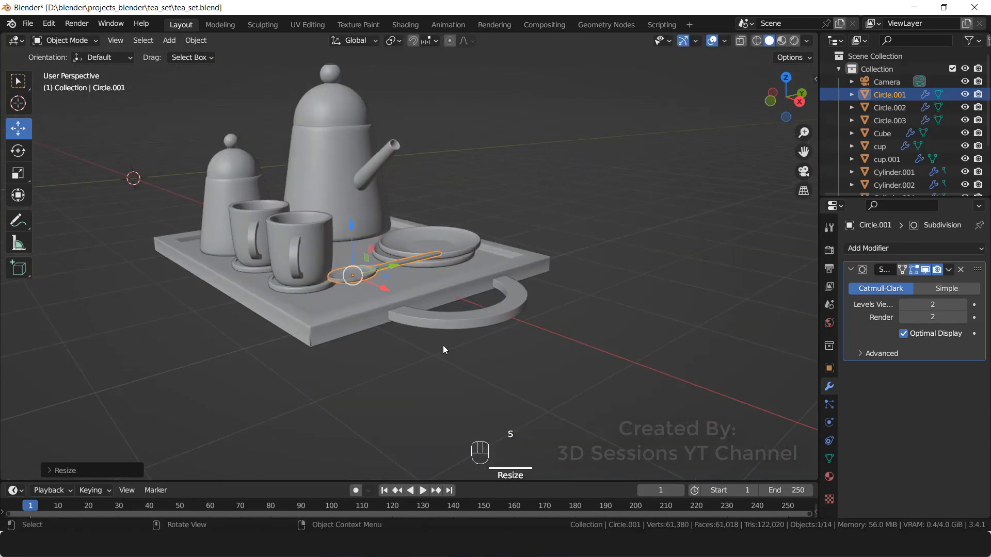
- Scale the spoon and move it onto the free tray area in front of the plates, beside the cup
key("s")
left_click_drag(415, 233, 416, 235)
left_click_drag(449, 265, 376, 283)
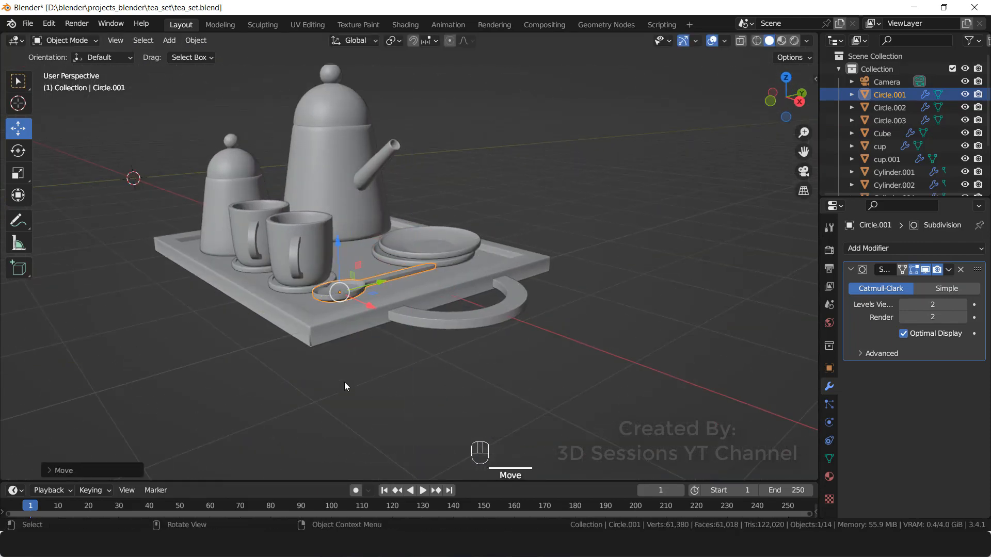
middle_click_drag(345, 382, 357, 407)
left_click_drag(415, 375, 420, 379)
- Flatten the spoon along the Z axis and rotate it slightly about the vertical axis on the tray
key("s")
key("z")
left_click(388, 417)
scroll(394, 400, "up", 1)
middle_click_drag(395, 400, 374, 332, "shift")
left_click(25, 154)
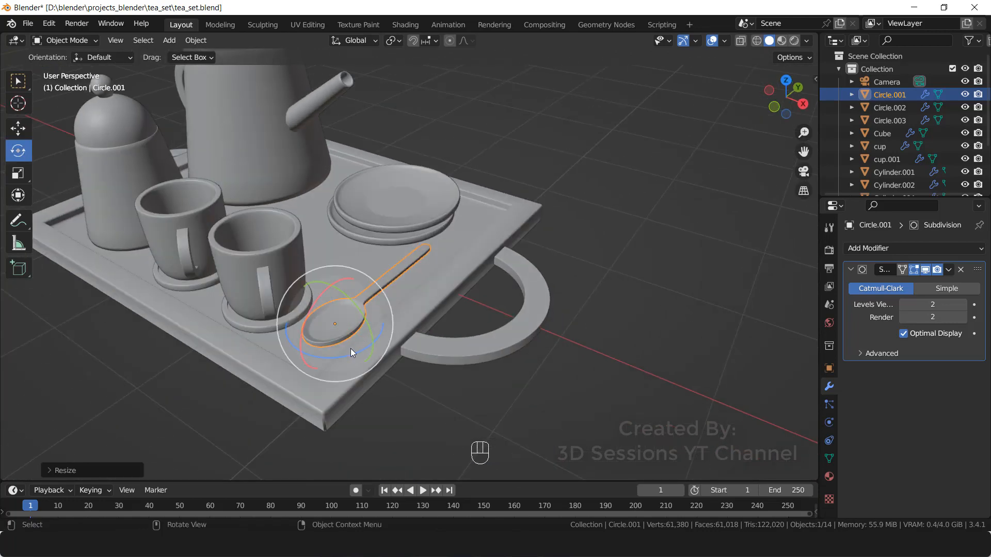
left_click_drag(351, 348, 359, 352)
left_click(522, 407)
scroll(516, 400, "up", 1)
scroll(516, 400, "down", 2)
- Duplicate the spoon, place the copy beside the original and lower it toward the tray surface
left_click(355, 320)
left_click(22, 130)
key("shift+d")
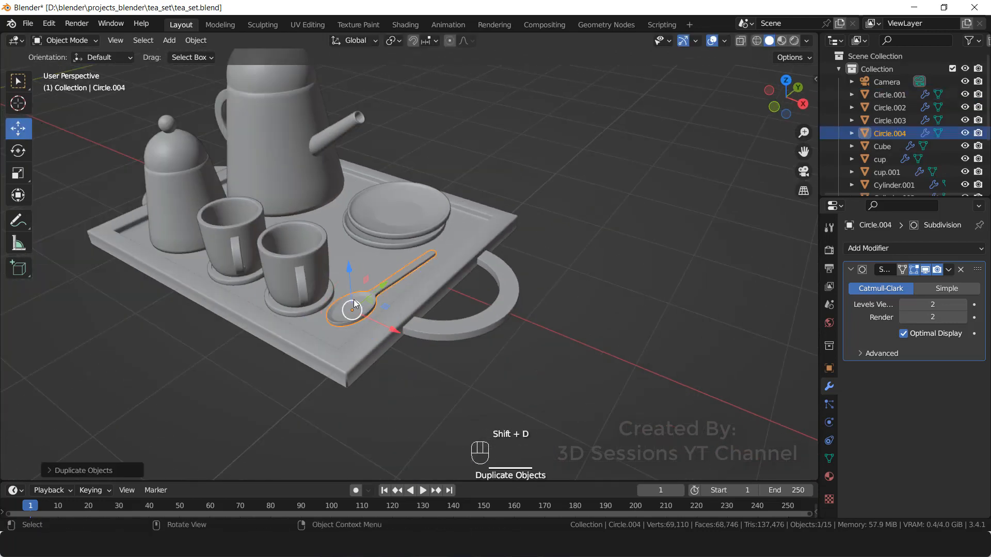
left_click(395, 313)
middle_click_drag(395, 312, 360, 365)
left_click_drag(294, 141, 293, 144)
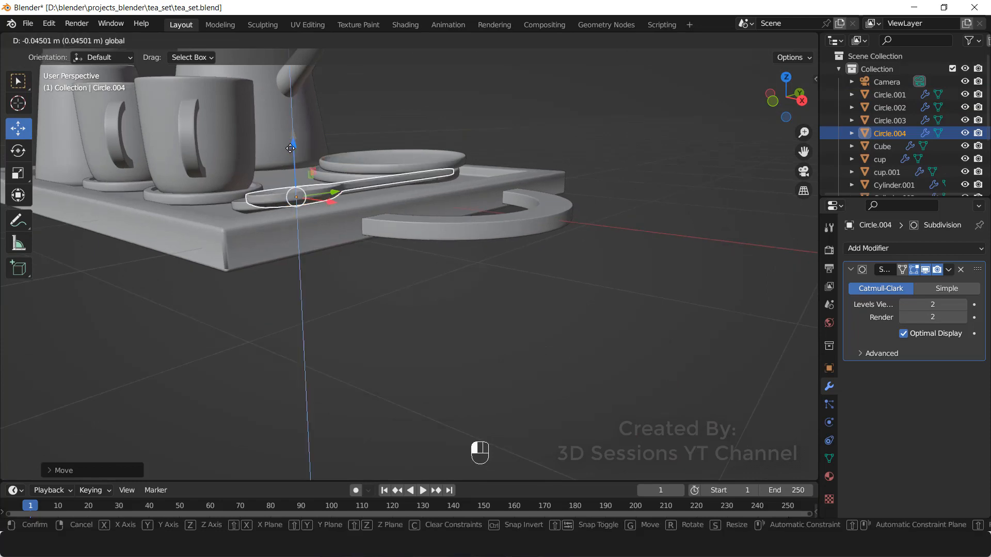
- Raise the original spoon slightly along the Z axis so it overlaps above the copied spoon
left_click(335, 310)
middle_click_drag(335, 310, 380, 366)
left_click(430, 329)
middle_click_drag(489, 340, 506, 307)
scroll(486, 248, "up", 3)
left_click_drag(497, 188, 503, 185)
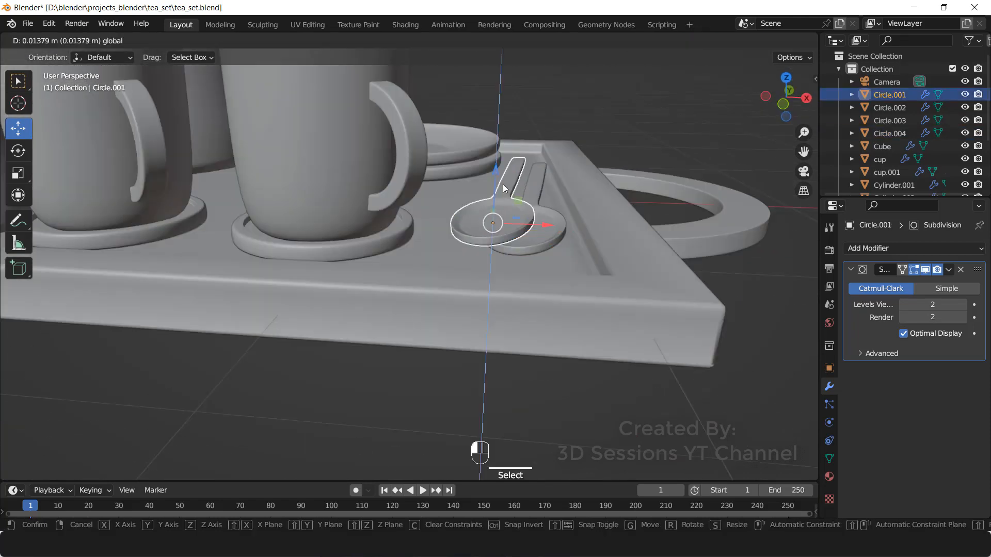
left_click(488, 384)
- Rotate the upper spoon slightly so that its handle lies at a different angle from the lower one
middle_click_drag(478, 323, 407, 358)
scroll(408, 358, "down", 4)
left_click(359, 262)
left_click(23, 151)
left_click_drag(281, 264, 269, 250)
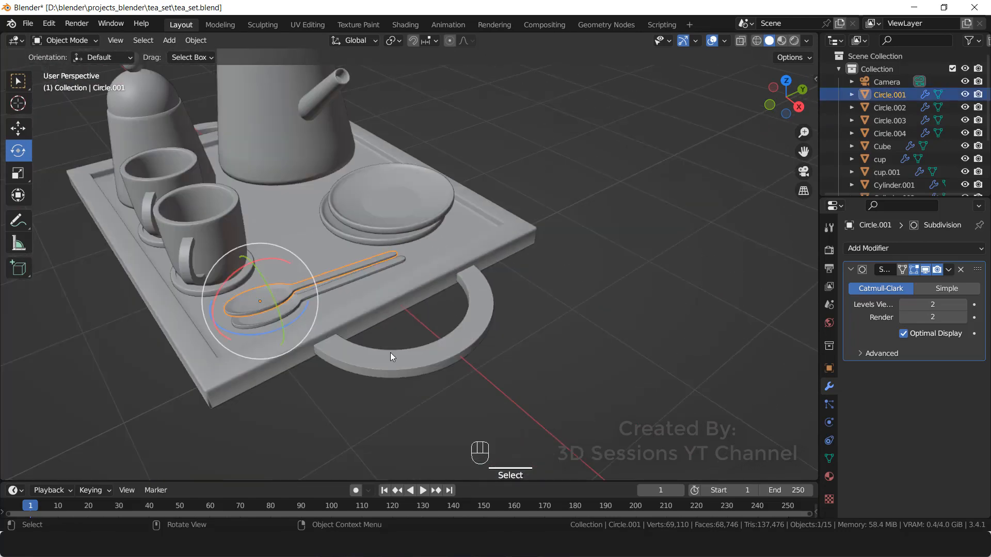
middle_click_drag(390, 352, 326, 378)
scroll(327, 378, "up", 2)
left_click_drag(327, 378, 328, 382)
- Duplicate the lower spoon and move the copy above the stacked plates
left_click(18, 129)
left_click(406, 375)
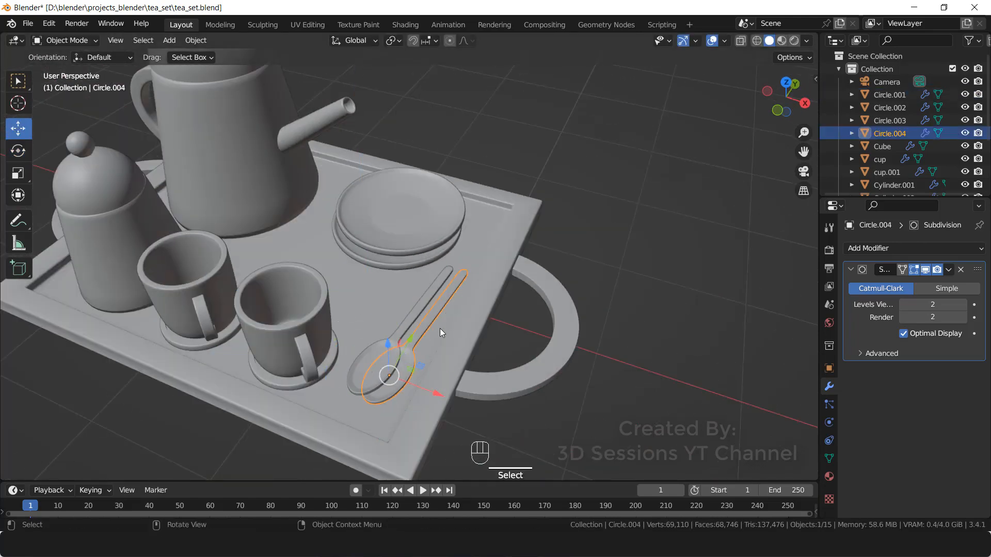
key("shift+d")
right_click(482, 363)
left_click_drag(411, 339, 499, 184)
left_click_drag(525, 227, 471, 208)
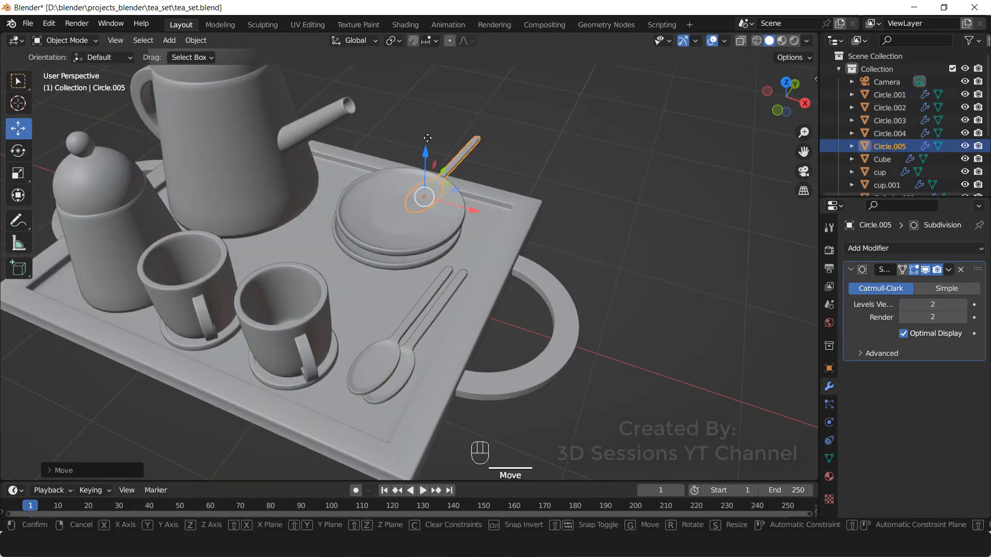
left_click_drag(425, 158, 425, 138)
- Lower the copied spoon so its bowl rests in the upper plate and select it for rotating
middle_click_drag(489, 220, 412, 181)
scroll(412, 181, "up", 3)
left_click(18, 151)
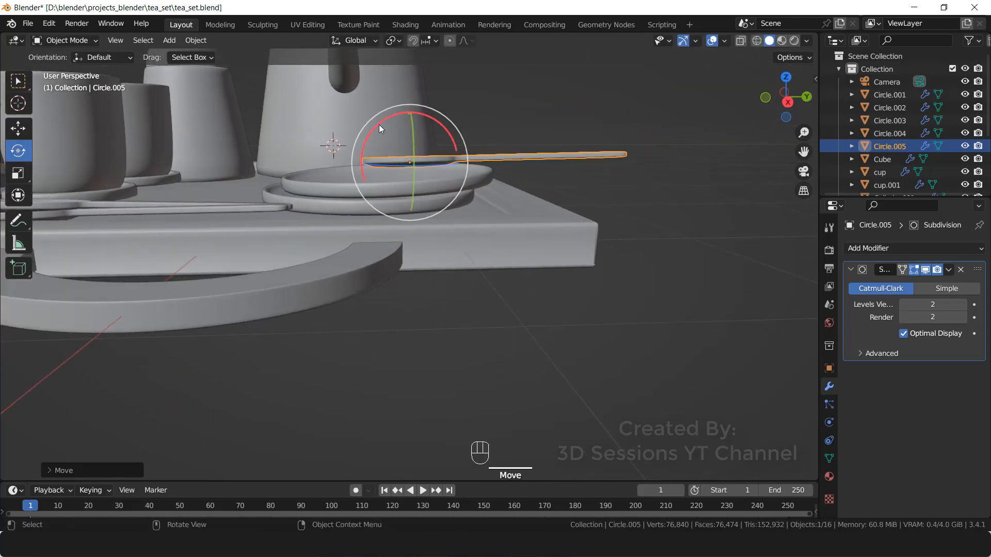
key("ctrl+z")
left_click(18, 129)
mouse_move(411, 108)
left_mouse_down()
mouse_move(376, 138)
mouse_move(412, 124)
left_mouse_up()
left_click(18, 150)
left_click(18, 129)
middle_click_drag(531, 271, 562, 311)
left_click(561, 310)
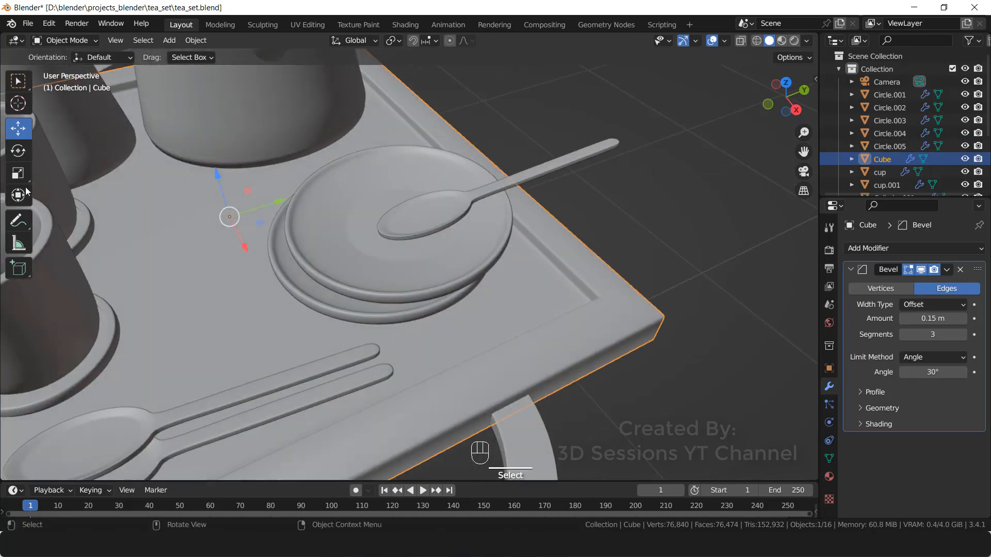
left_click(18, 150)
left_click(454, 212)
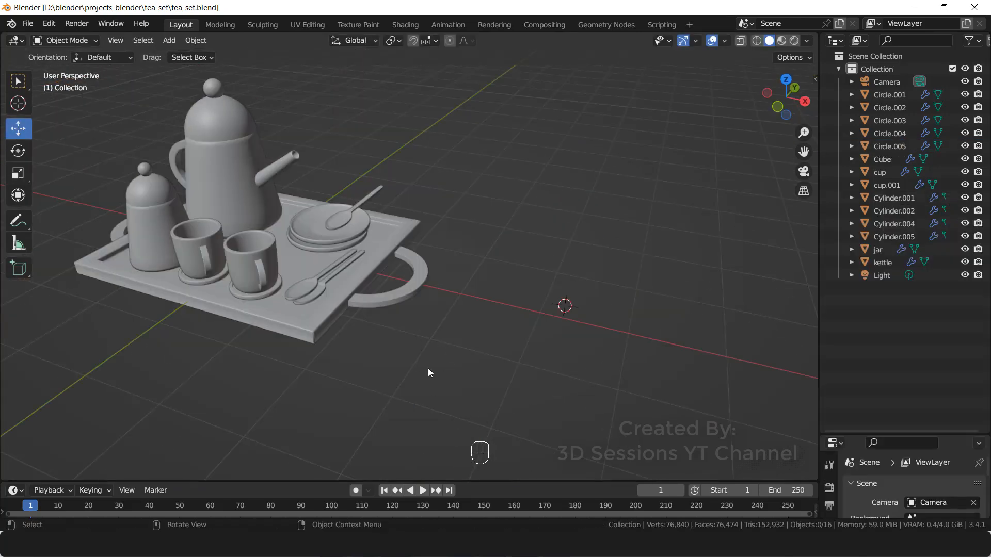
- Add a cube beside the tray and scale it down uniformly to about half a cup's width
key("shift+a")
mouse_move(411, 272)
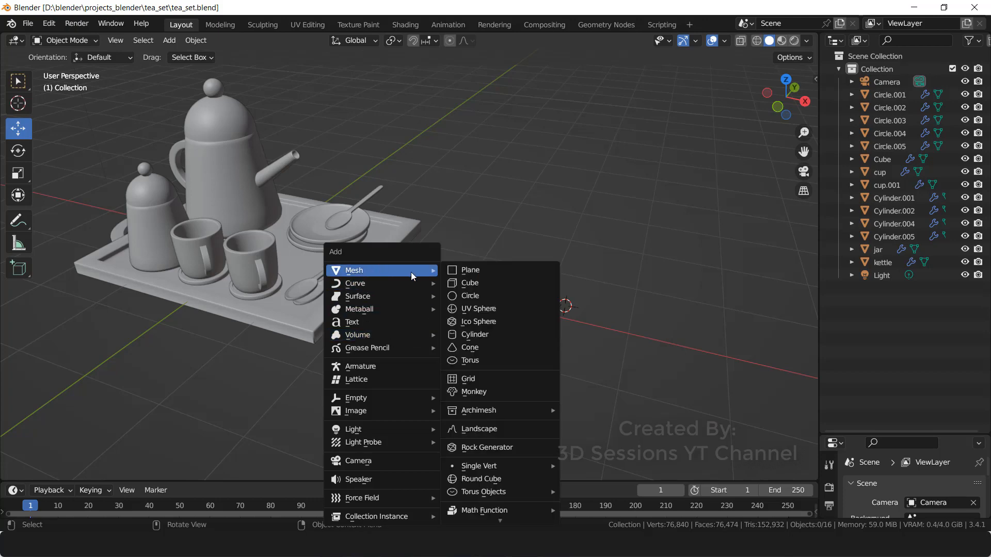
left_click(464, 283)
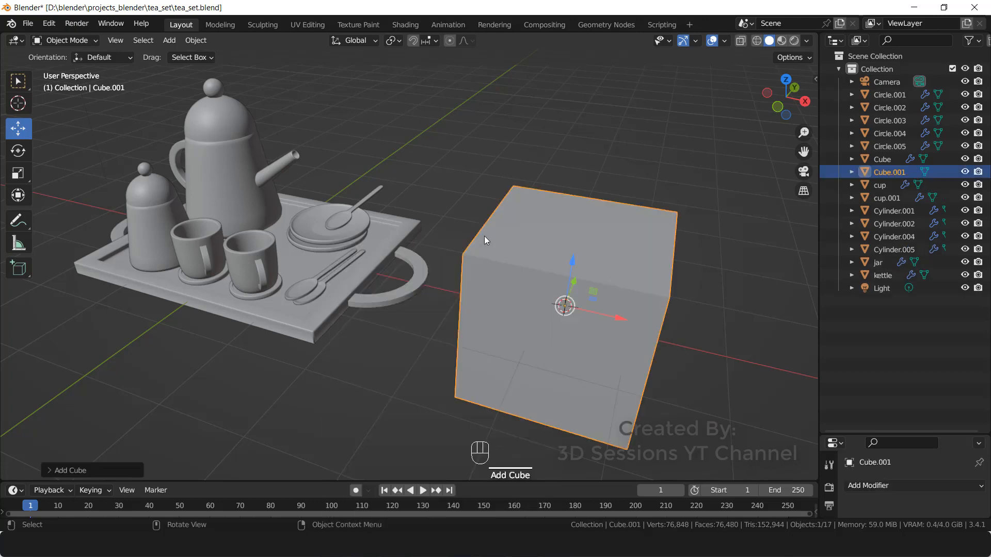
key("grave")
left_click(484, 172)
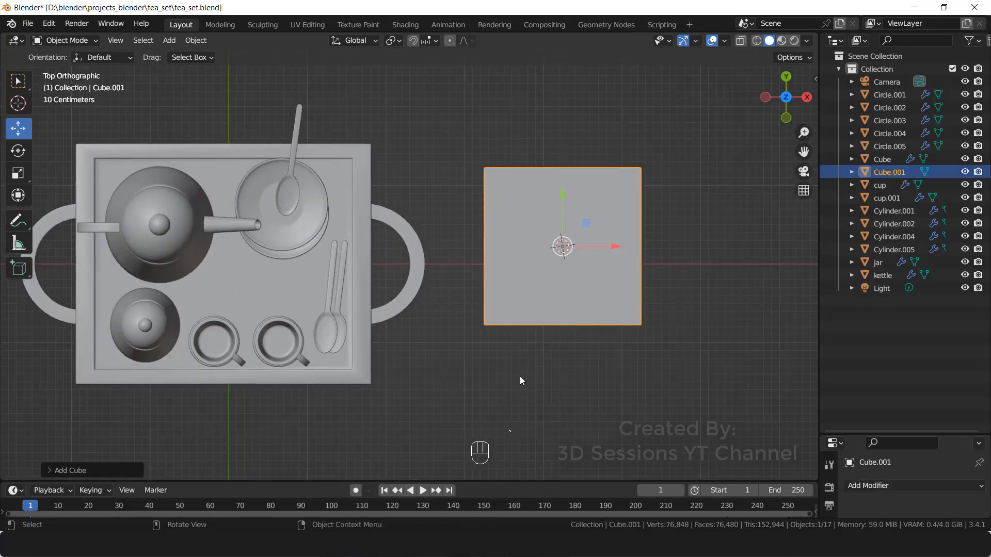
key("grave")
left_click(360, 277)
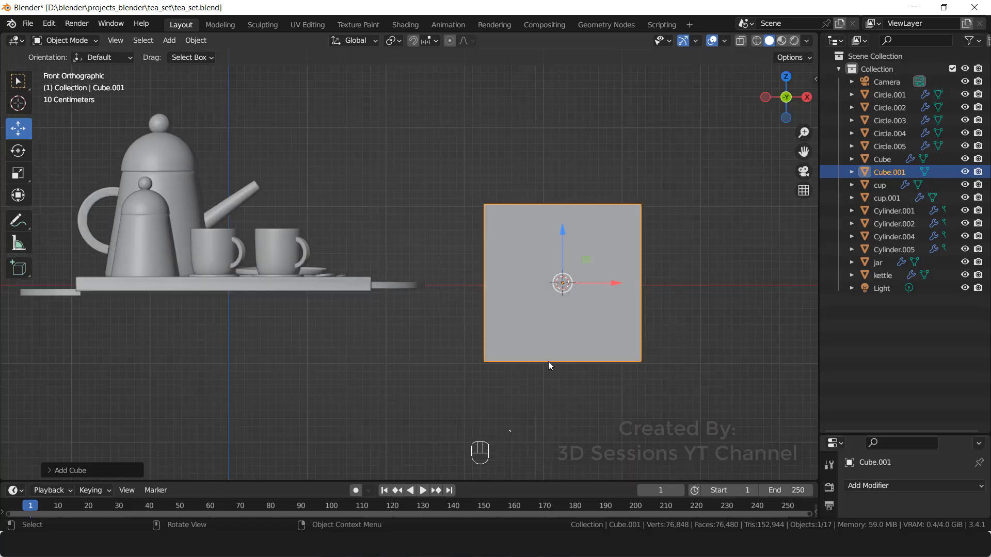
key("s")
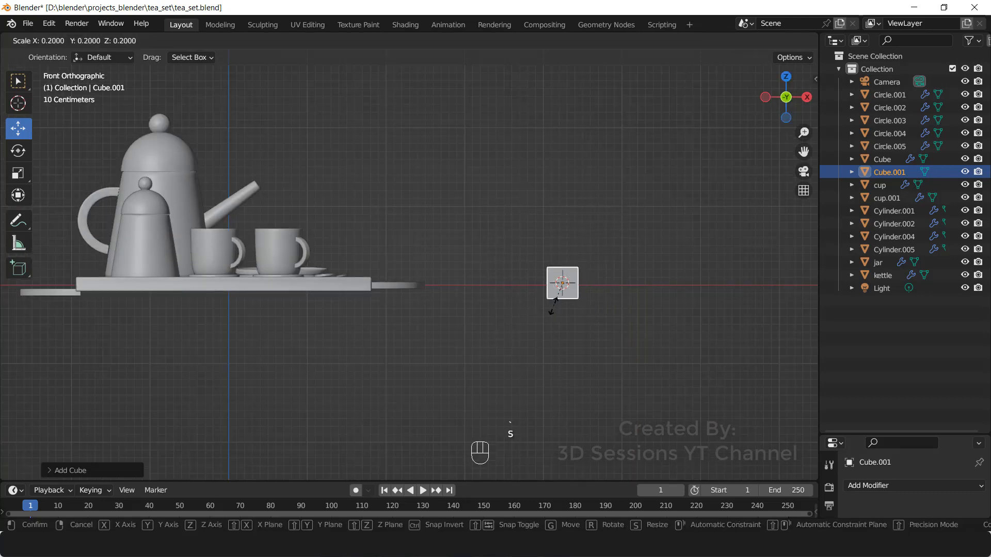
left_click(553, 299)
- Flatten the small cube along the Z axis to about 0.29 of its height
scroll(552, 330, "up", 4)
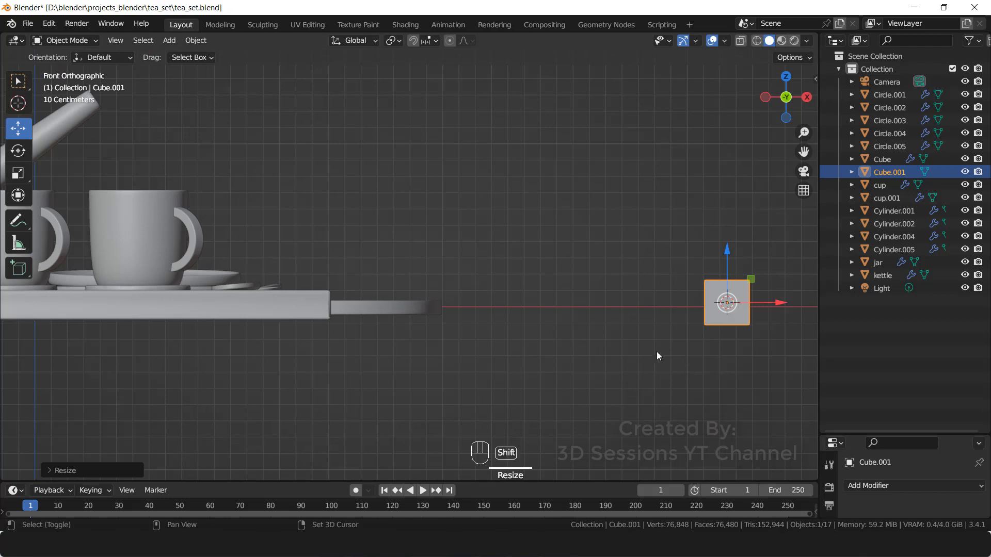
middle_click_drag(657, 351, 524, 320, "shift")
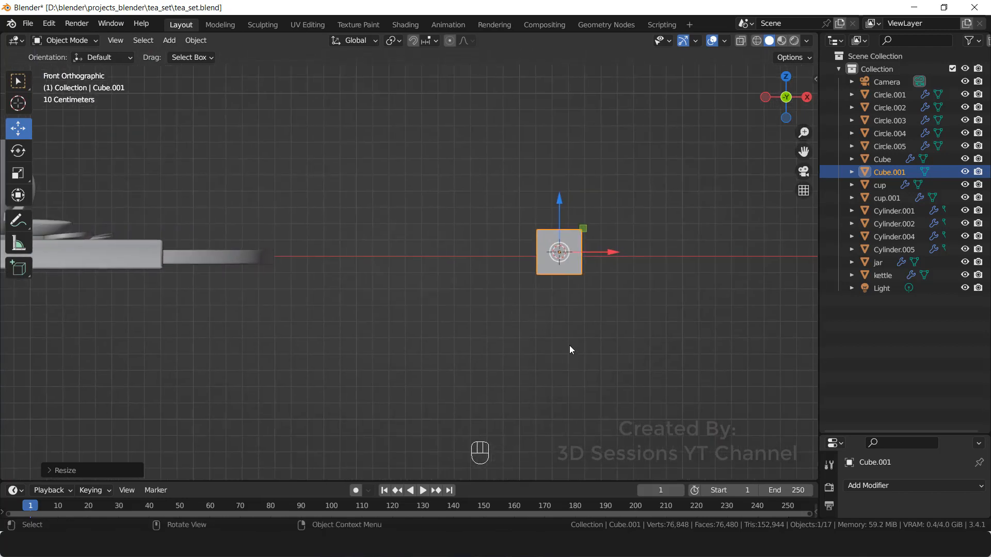
key("s")
key("z")
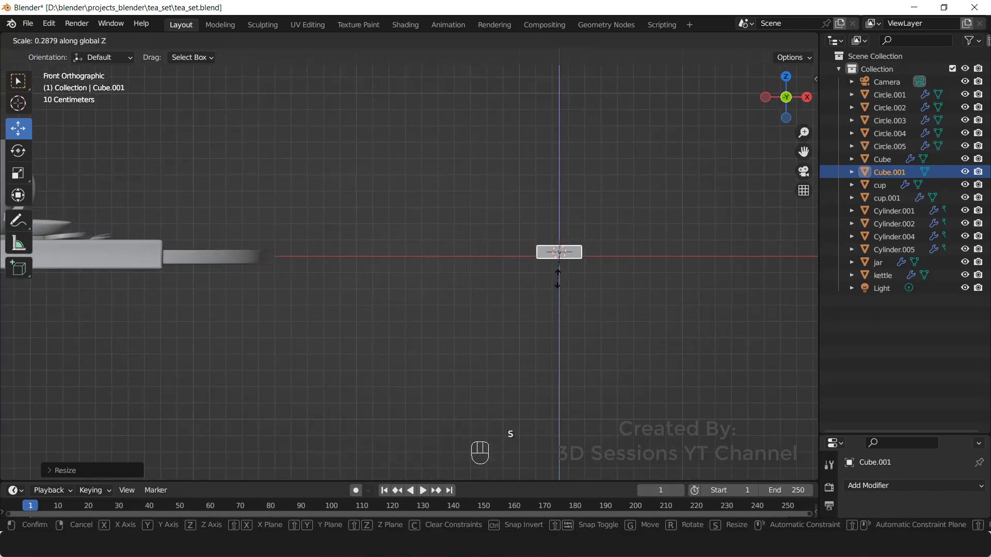
left_click(557, 279)
- Extrude the rear face of the flat block along Y and scale the new end to about half its width
key("grave")
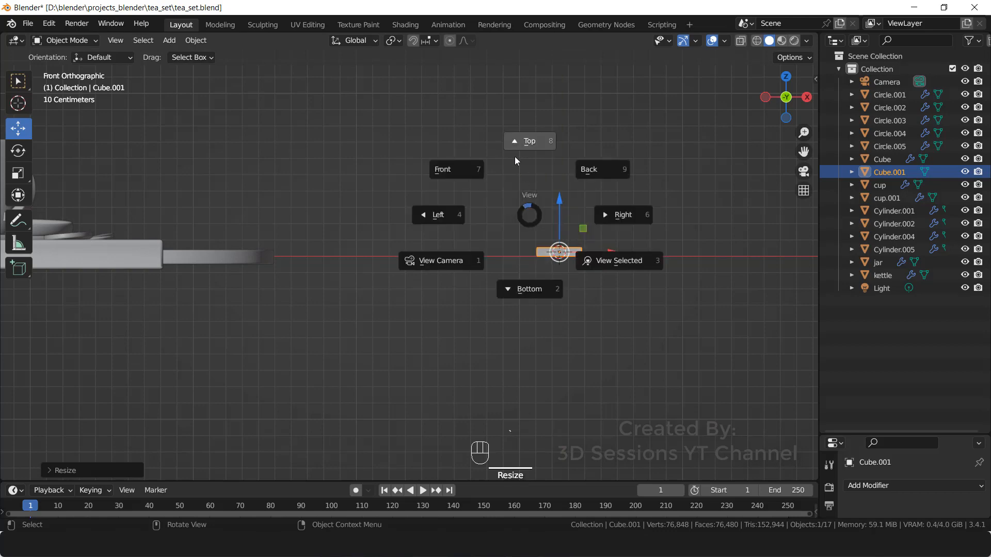
left_click(514, 145)
scroll(556, 264, "up", 4)
middle_click_drag(558, 265, 252, 327, "shift")
key("Tab")
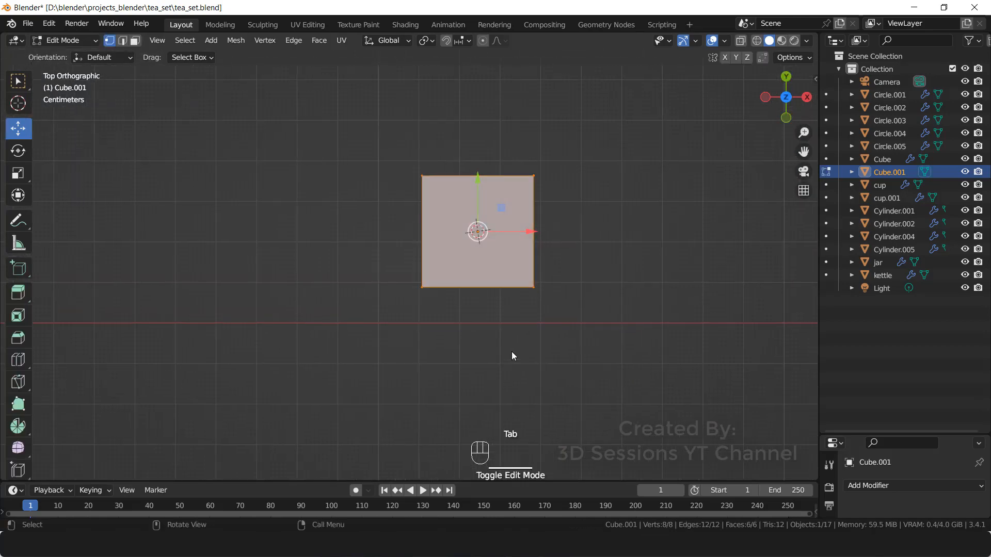
key("alt+z")
left_click(513, 351)
left_click_drag(353, 139, 624, 206)
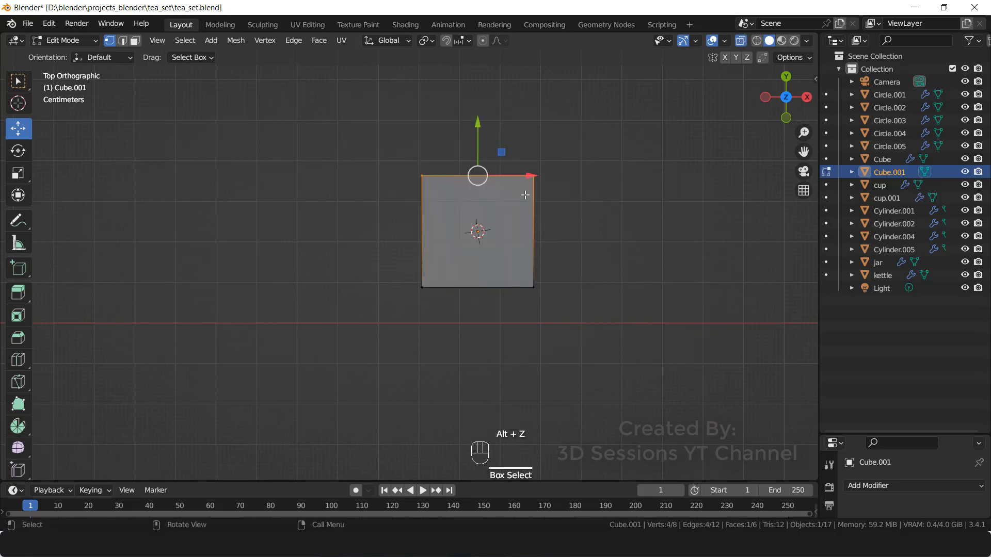
middle_click_drag(520, 184, 526, 259, "shift")
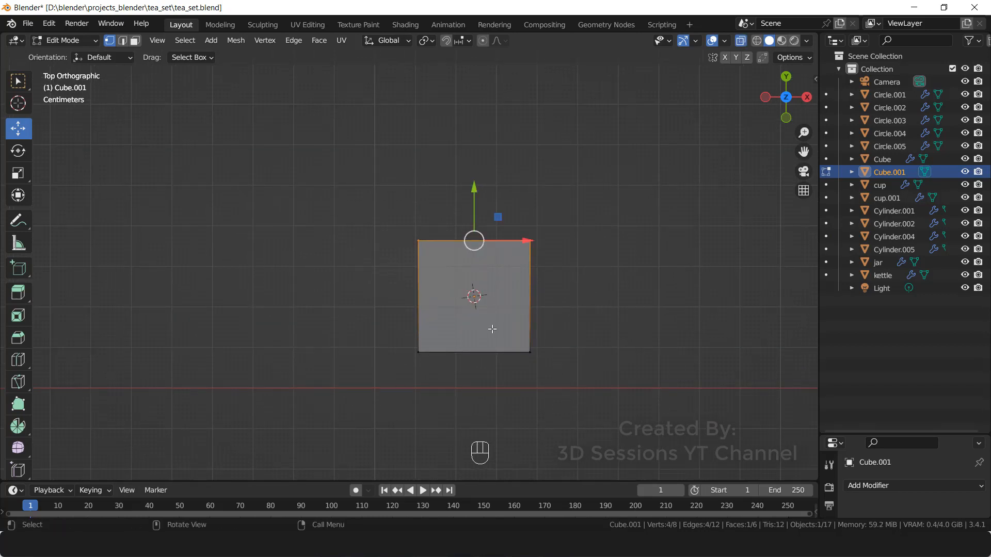
key("e")
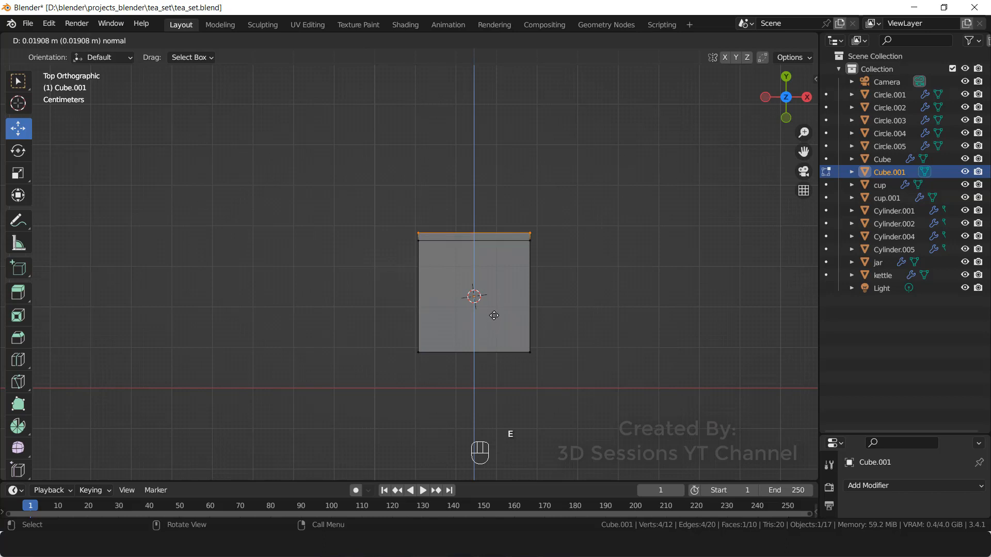
left_click(499, 296)
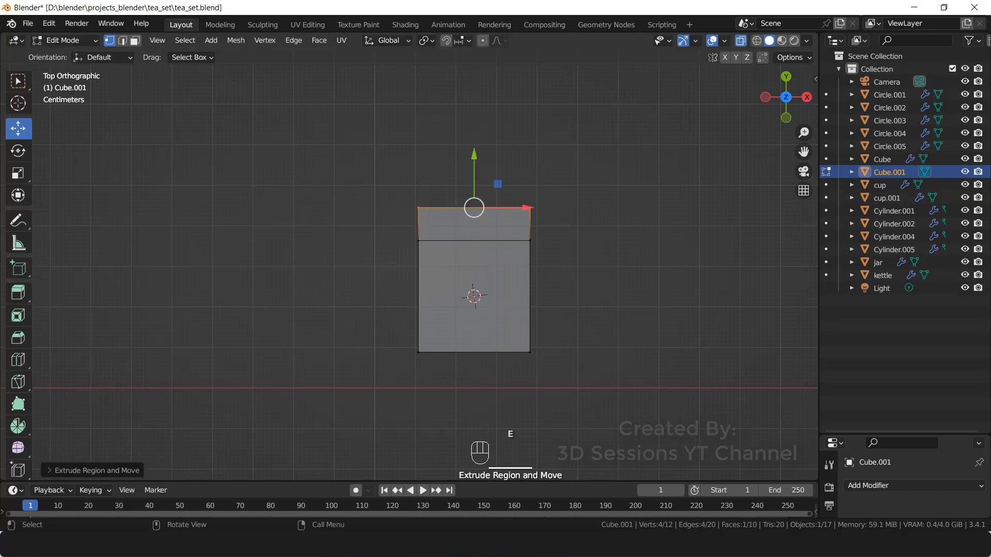
key("s")
left_click(515, 282)
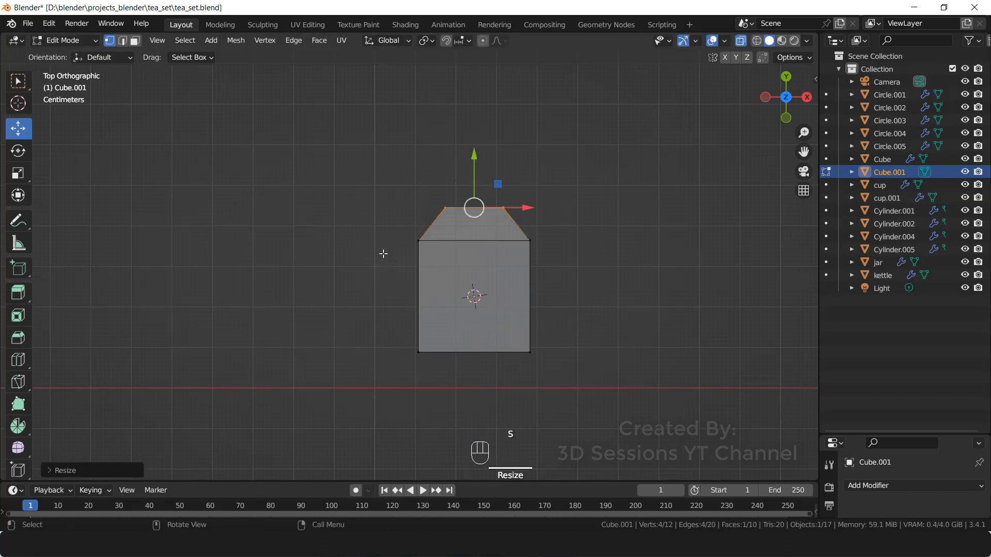
- Shorten the flat block by moving its front edge inward along Y, and slide and narrow the middle edges to taper the sides
left_click_drag(351, 324, 562, 379)
left_click_drag(475, 311, 475, 287)
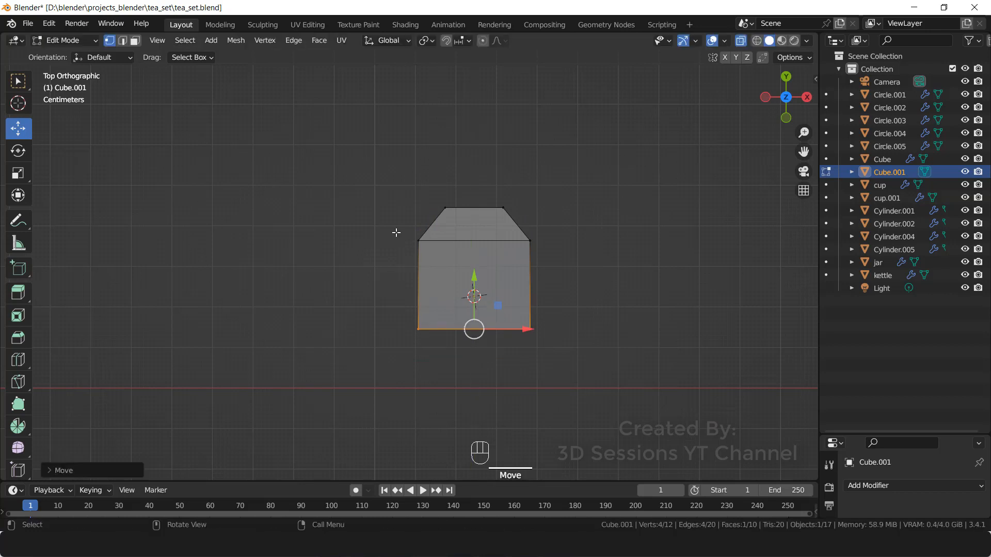
left_click_drag(397, 232, 593, 257)
key("g")
key("g")
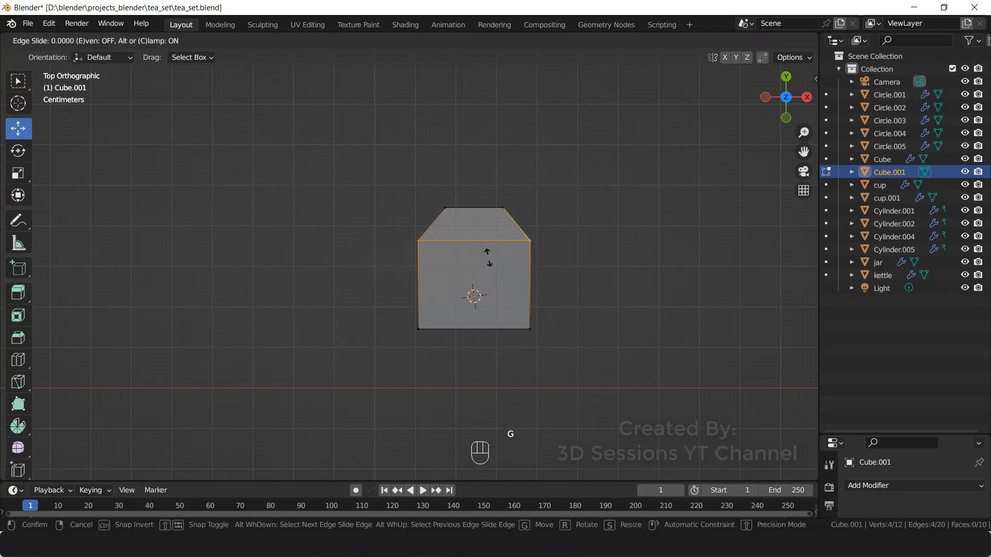
left_click(490, 262)
key("s")
left_click(525, 330)
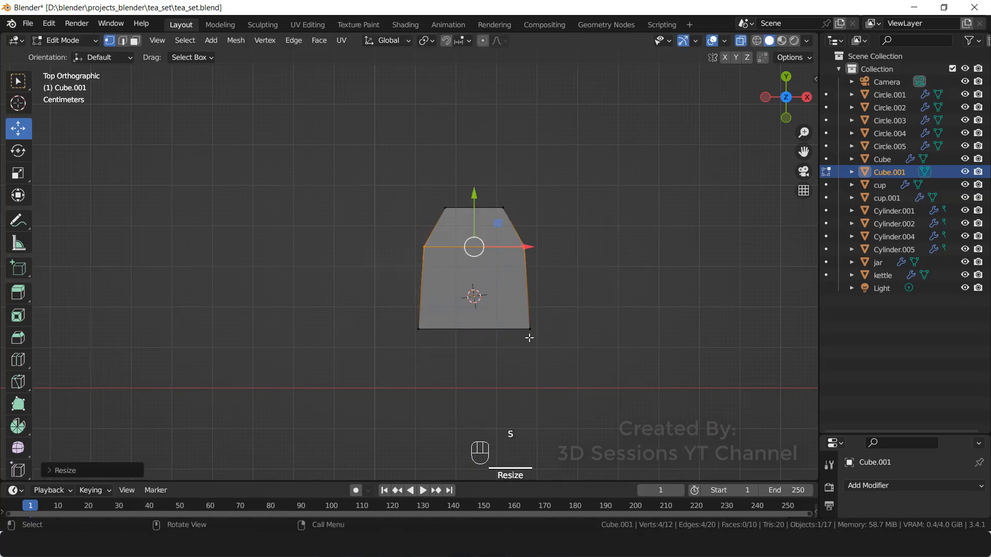
- Leave mesh editing and thin the tapered block along the Z axis
key("Tab")
key("alt+z")
middle_click_drag(592, 335, 420, 270)
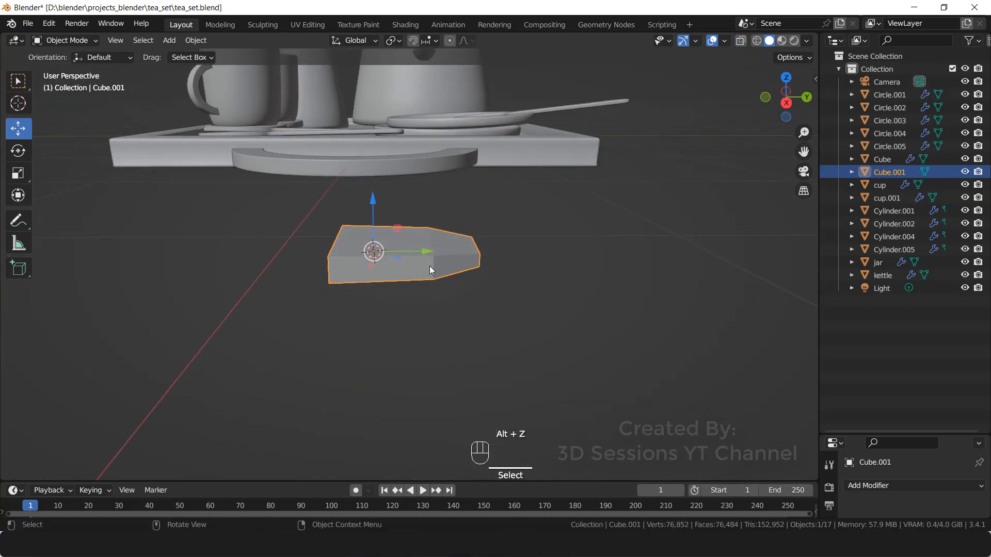
key("Tab")
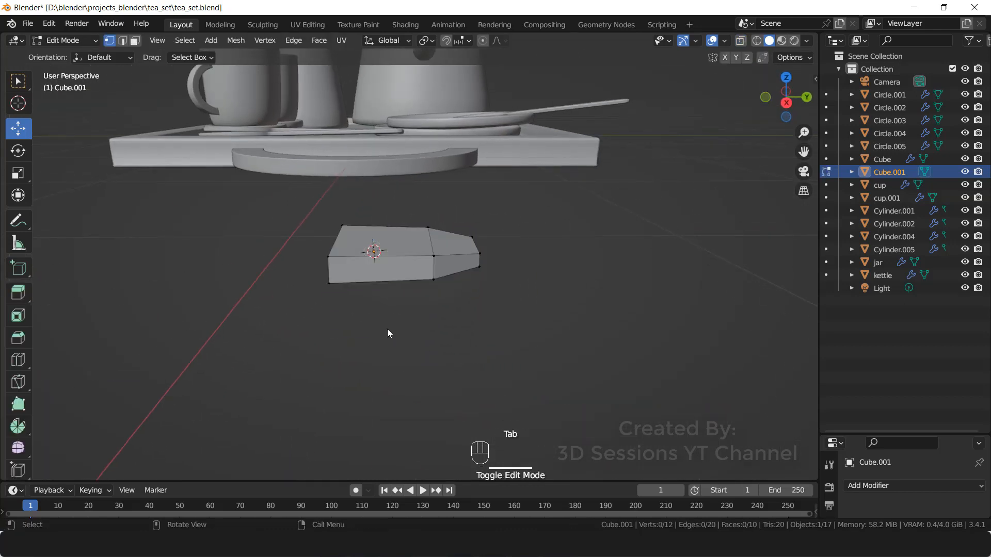
key("Tab")
key("s")
key("z")
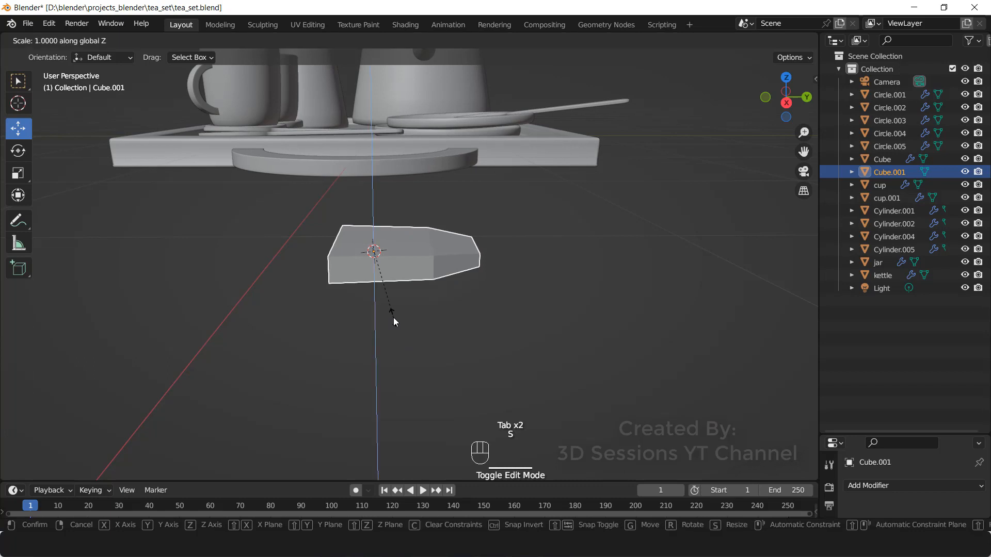
left_click(394, 285)
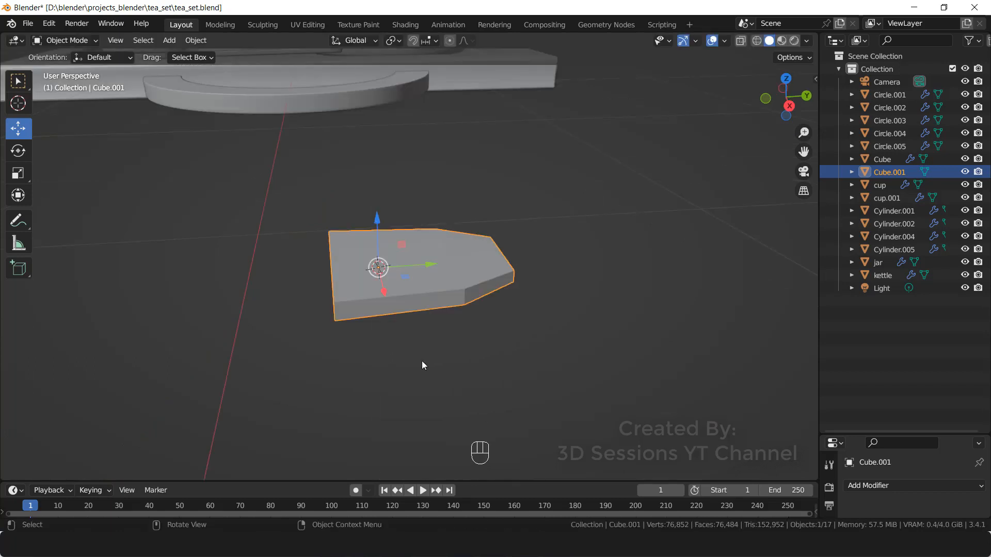
left_click(422, 361)
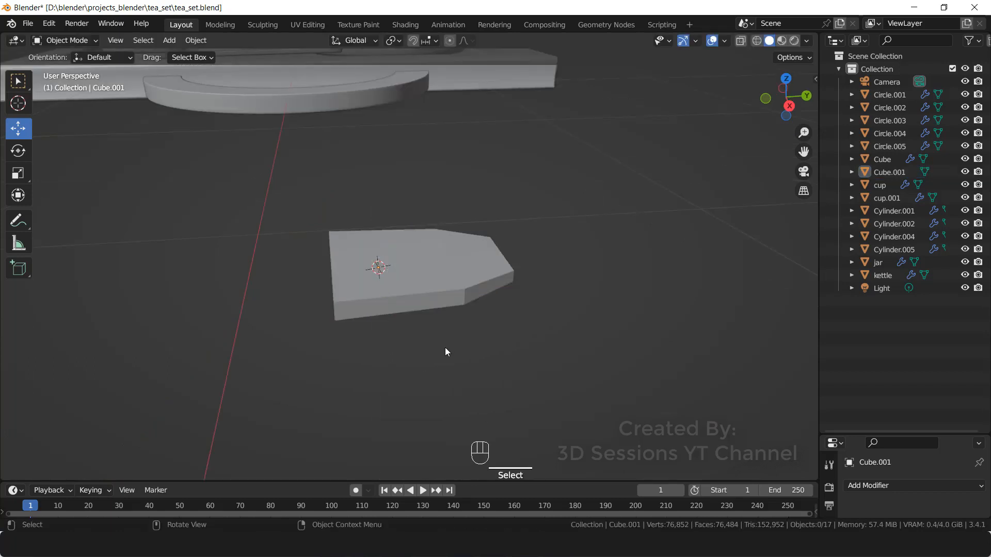
left_click(457, 303)
scroll(465, 328, "down", 2)
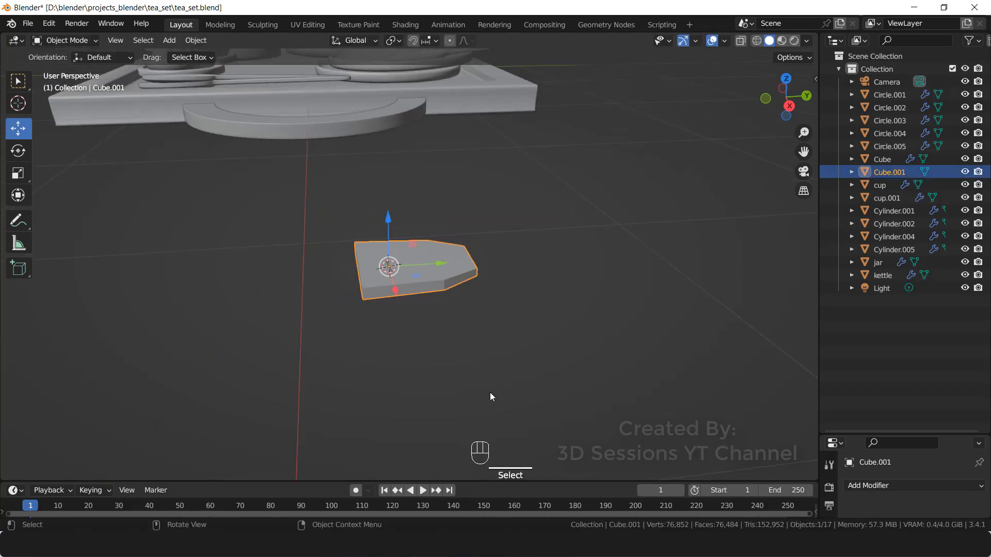
- Add a cylinder at the tapered block's centre and scale it down to a small fraction of the block's width
middle_click_drag(333, 362, 348, 411)
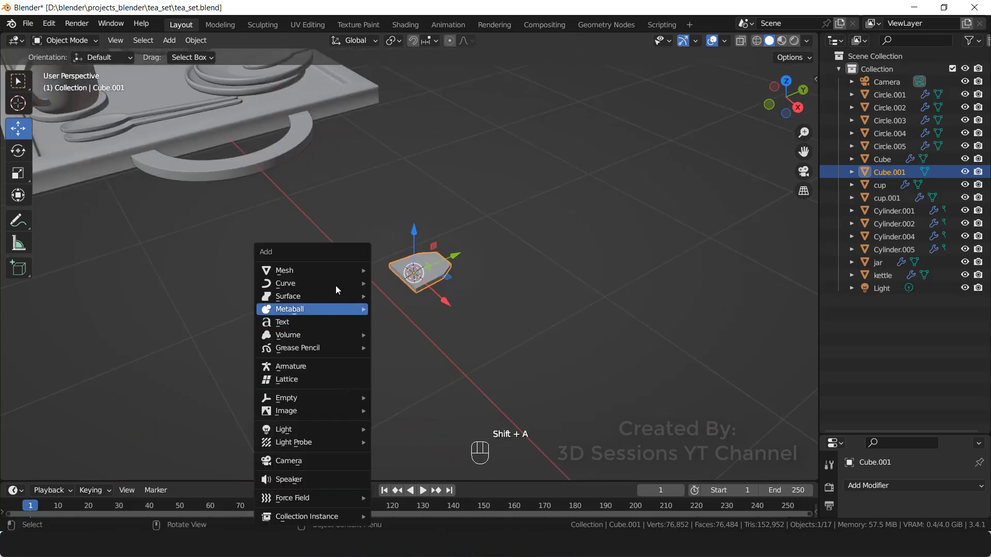
mouse_move(336, 270)
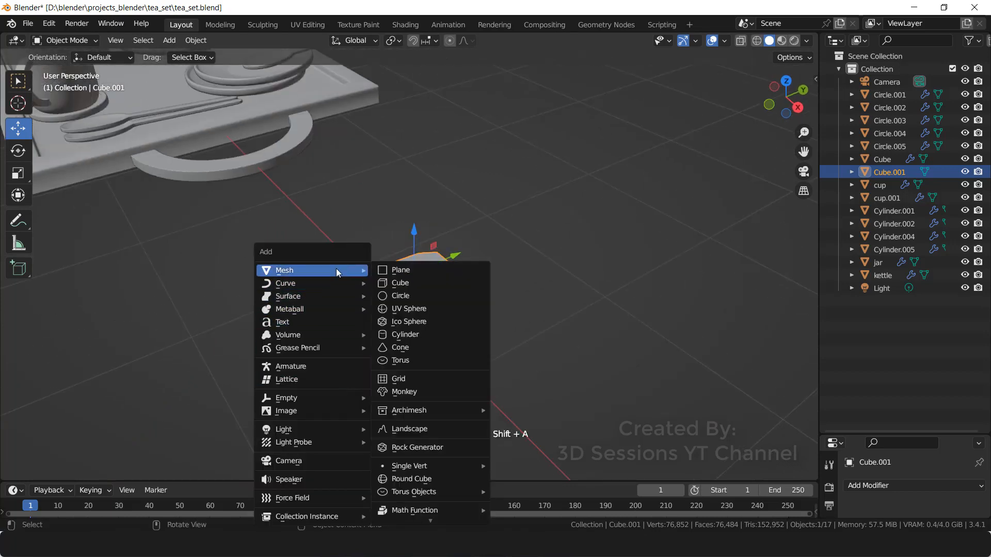
left_click(432, 334)
key("s")
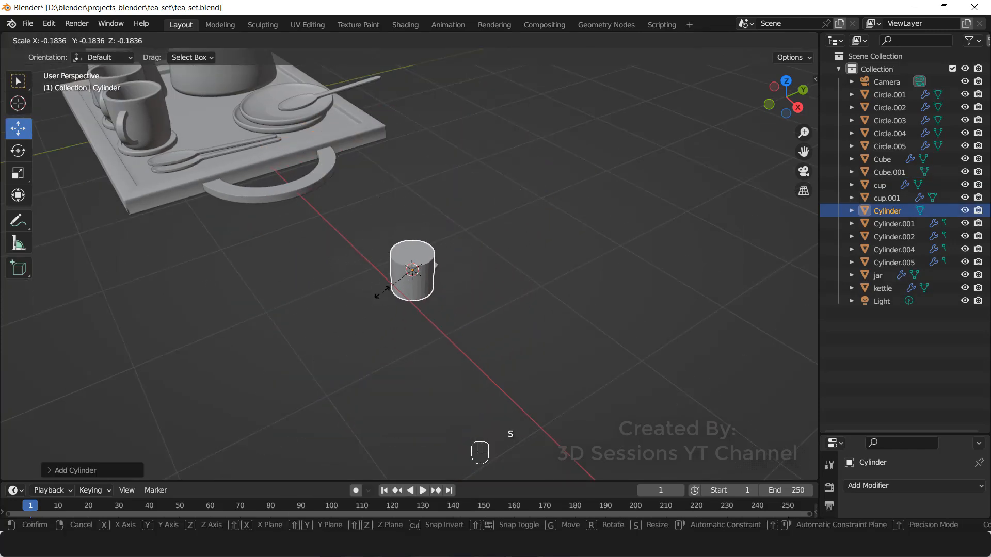
left_click(392, 255)
key("grave")
left_click(341, 113)
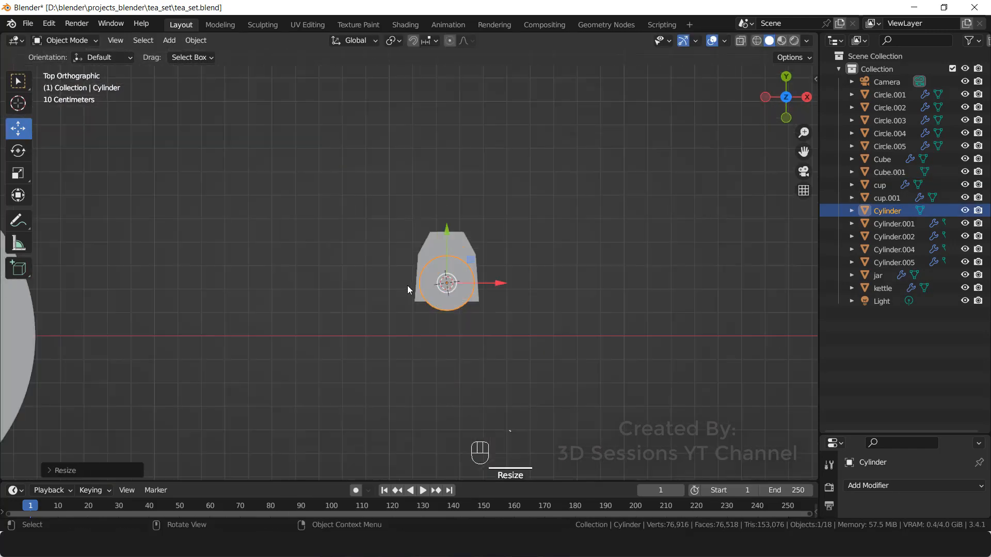
key("s")
left_click(495, 332)
- Move the small cylinder along Y to the block's narrow end and adjust its scale to fit as a hole cutter
key("g")
key("y")
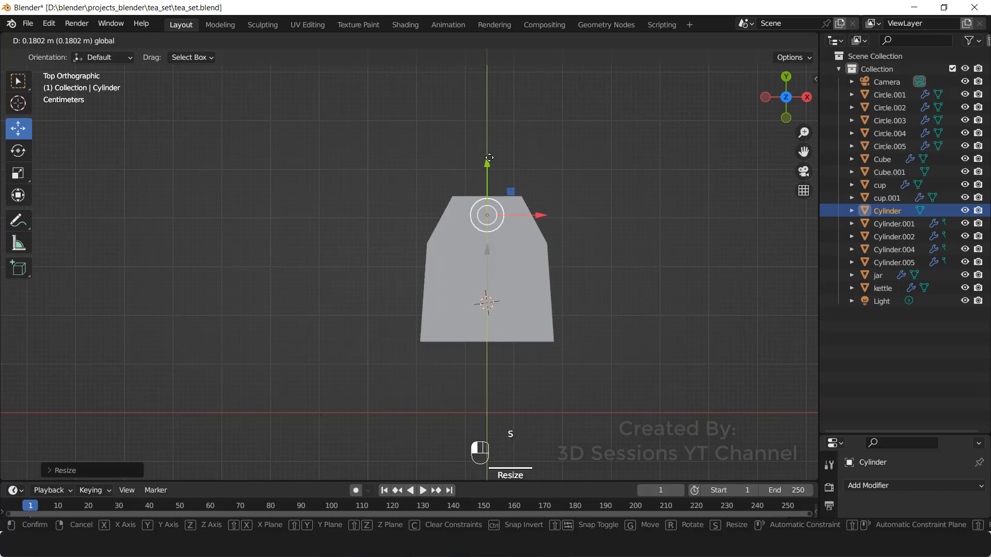
left_click(471, 283)
key("s")
left_click(464, 256)
- Cut a hole through the tapered block with the cylinder using Bool Tool's Brush Boolean Difference
middle_click_drag(414, 392, 385, 326)
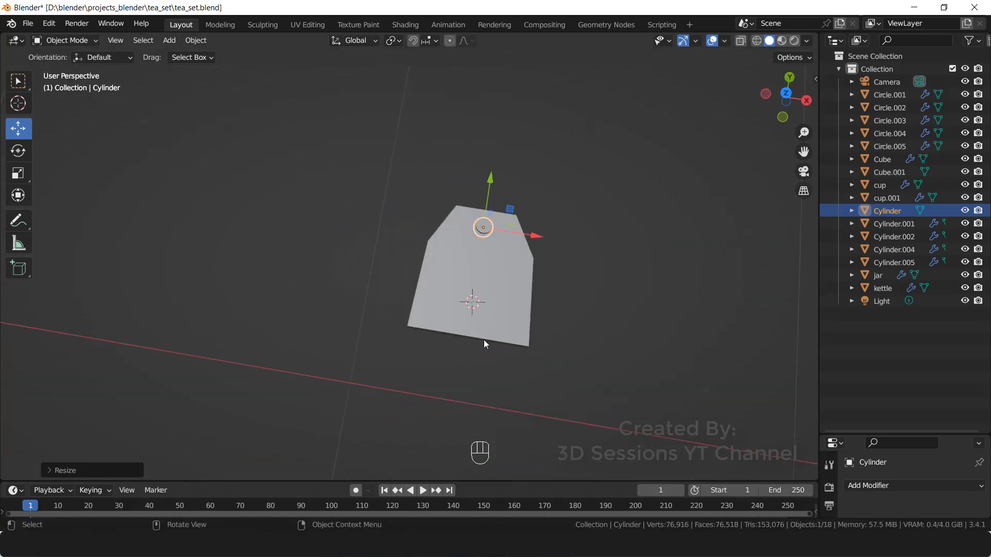
scroll(539, 217, "up", 3)
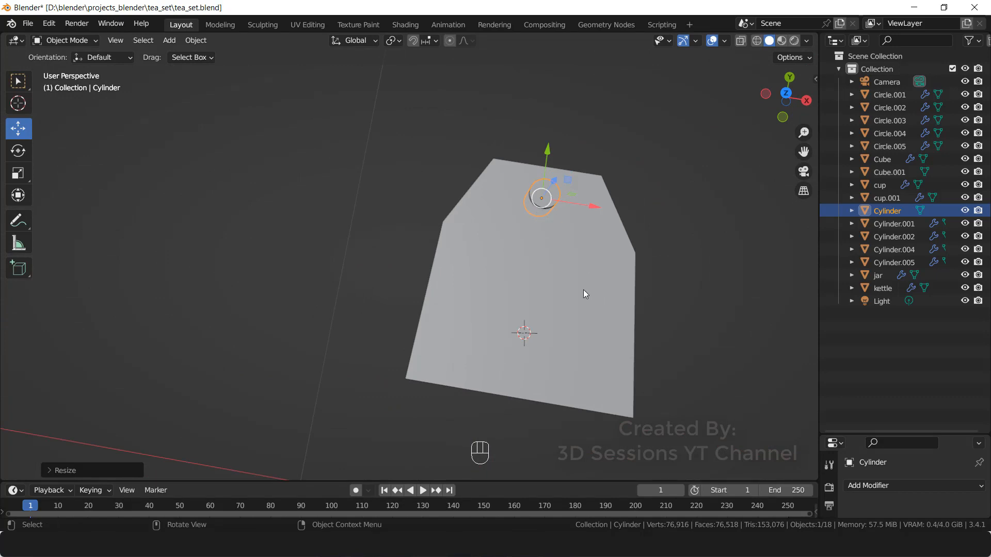
middle_click_drag(552, 307, 457, 274, "shift")
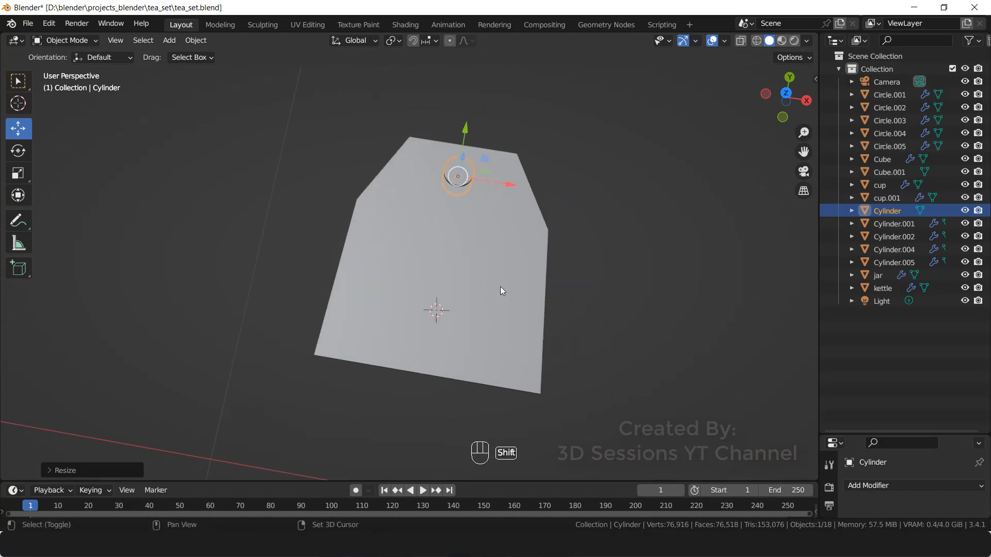
left_click(500, 288, "shift")
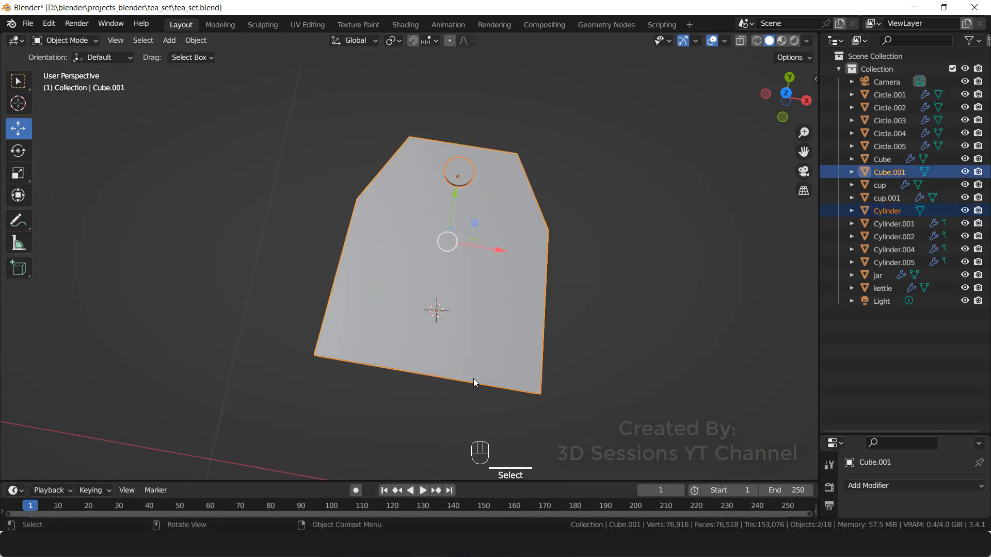
key("shift+ctrl+b")
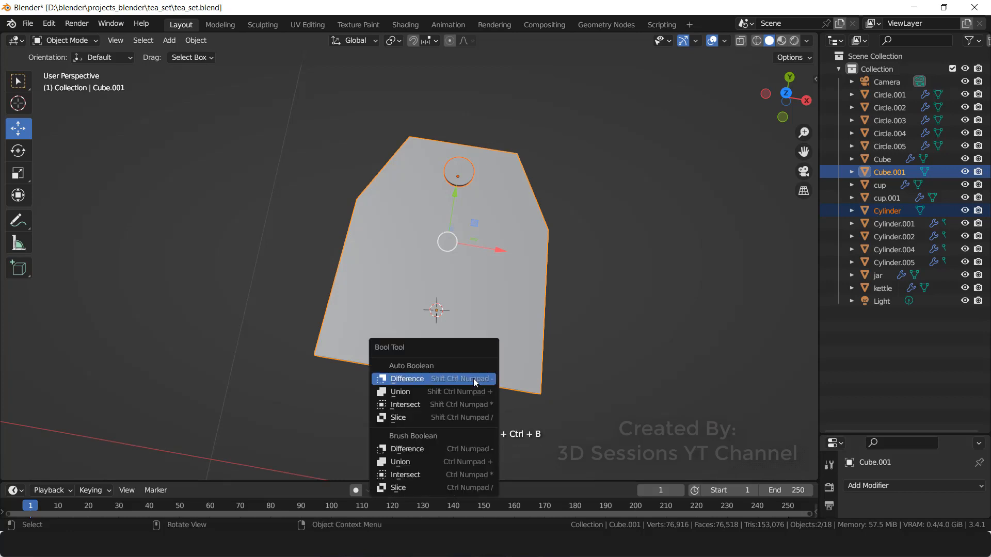
left_click(463, 451)
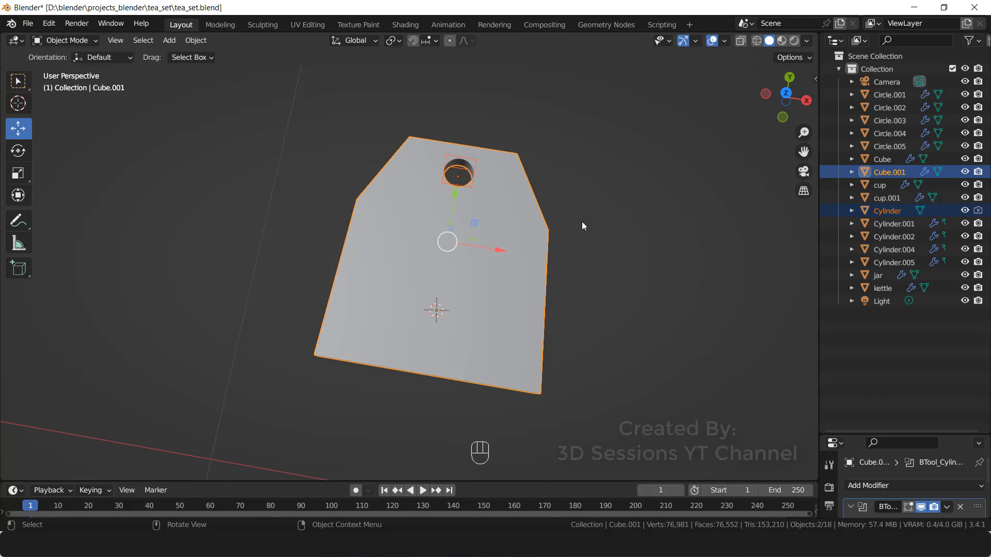
- Move the tapered tag together with its hole cutter onto the upper plate and lower it to rest on the plate's surface
key("grave")
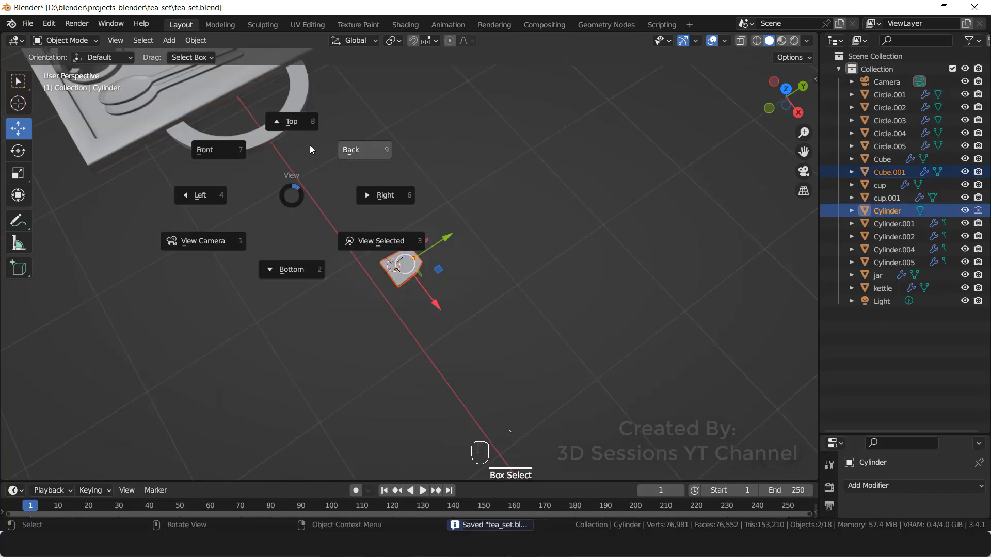
left_click(304, 129)
middle_click_drag(345, 269, 315, 247, "shift")
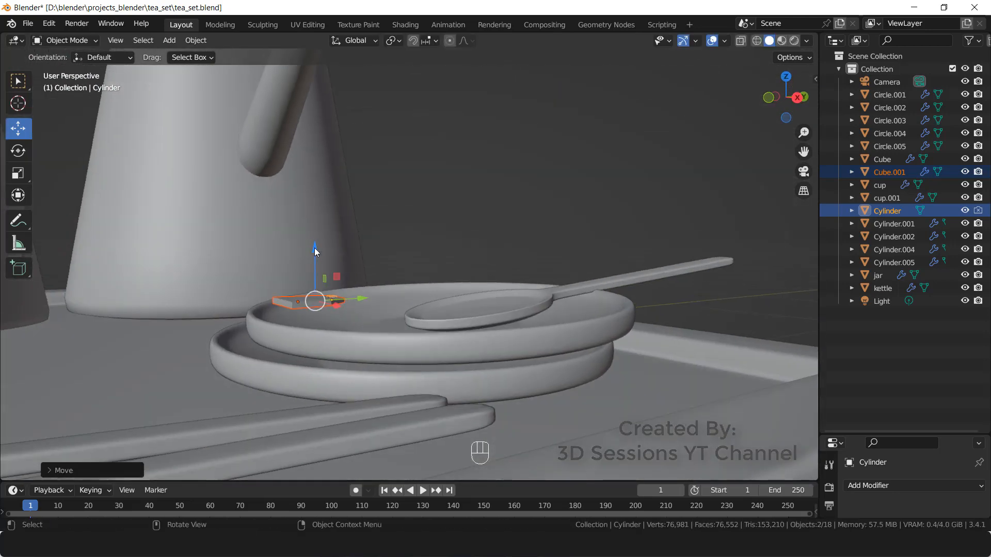
left_click_drag(315, 248, 315, 269)
middle_click_drag(451, 327, 404, 346)
scroll(403, 347, "up", 1)
left_click_drag(577, 251, 585, 252)
mouse_move(537, 197)
left_mouse_down()
mouse_move(552, 200)
mouse_move(537, 205)
left_mouse_up()
left_click(19, 151)
left_click(18, 129)
scroll(551, 171, "down", 3)
- Shift the spoon on the upper plate along Y and X so it lies farther from the tag
key("grave")
left_click(548, 97)
left_click(339, 187)
left_click_drag(330, 125, 329, 155)
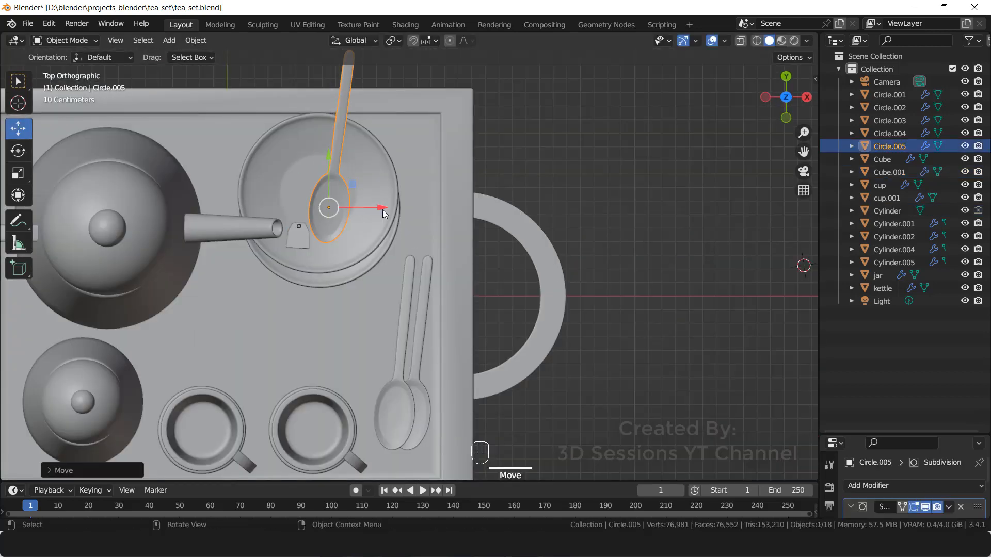
left_click_drag(383, 209, 403, 209)
left_click(568, 204)
scroll(452, 261, "down", 1)
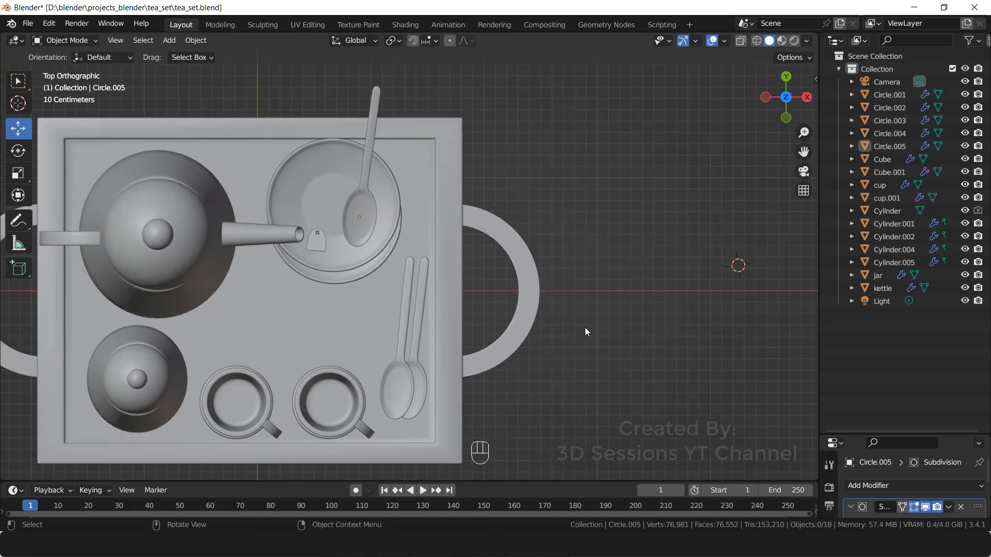
- Add another cube beside the tray and scale it down uniformly to about 0.1 of its size
key("shift+a")
mouse_move(572, 271)
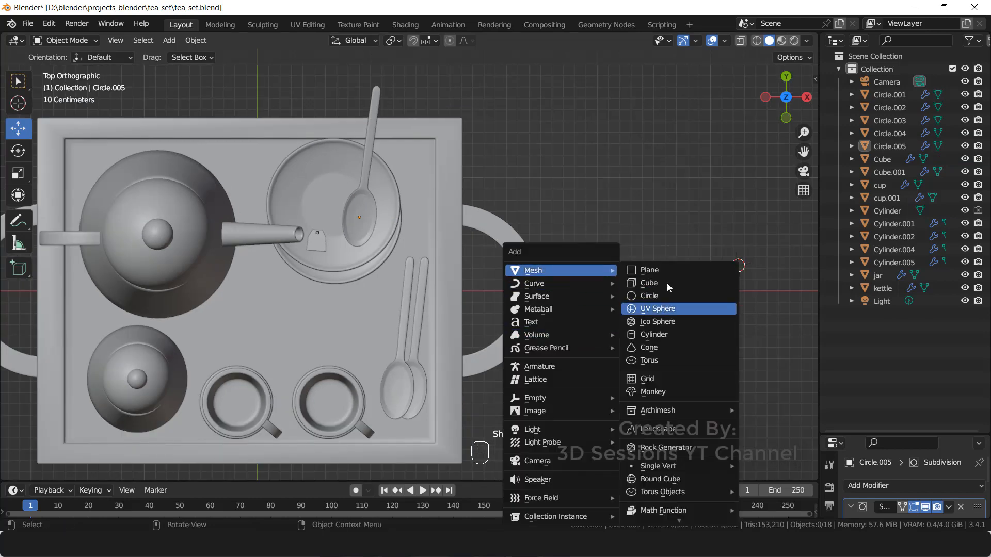
left_click(668, 283)
key("s")
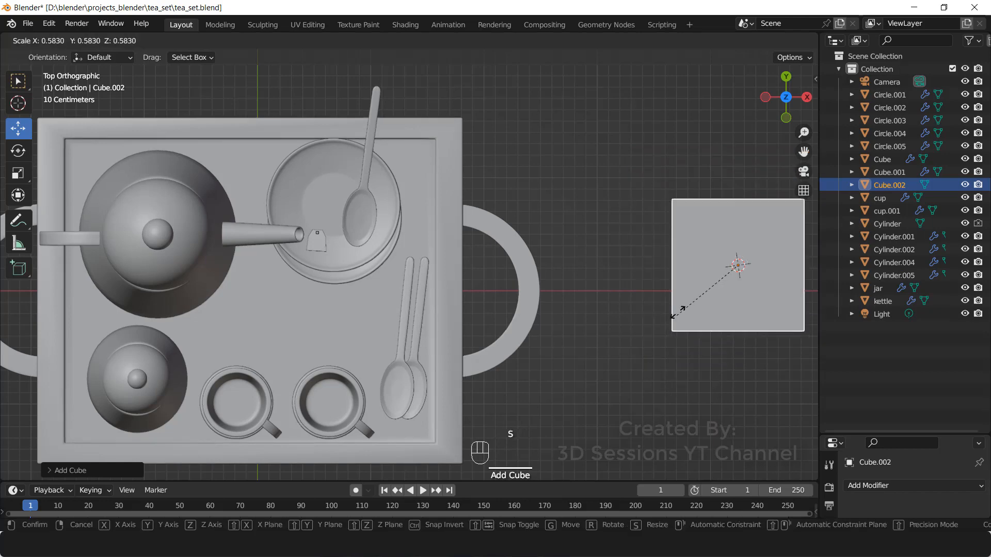
left_click(739, 270)
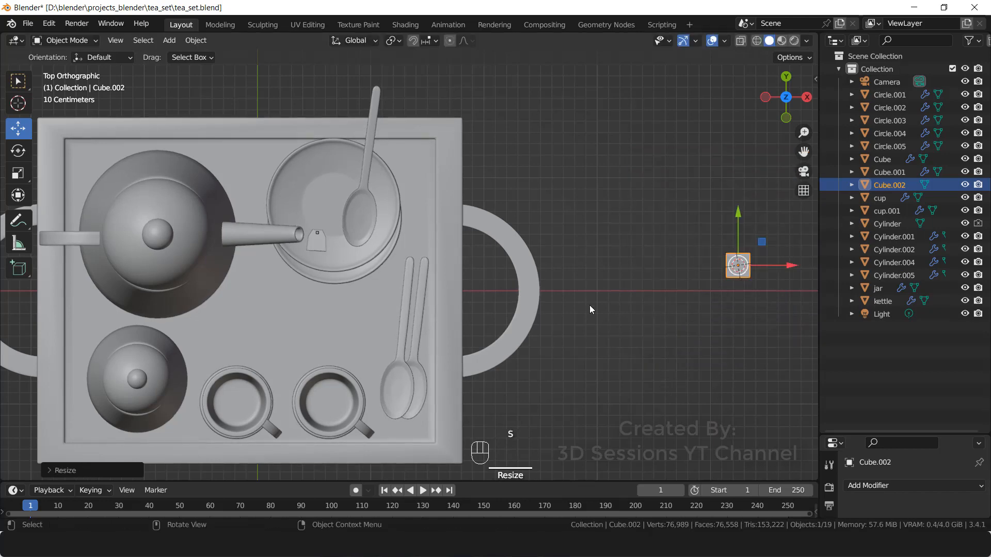
- Flatten the new small cube along the Z axis to about 0.25 of its height
key("grave")
left_click(482, 235)
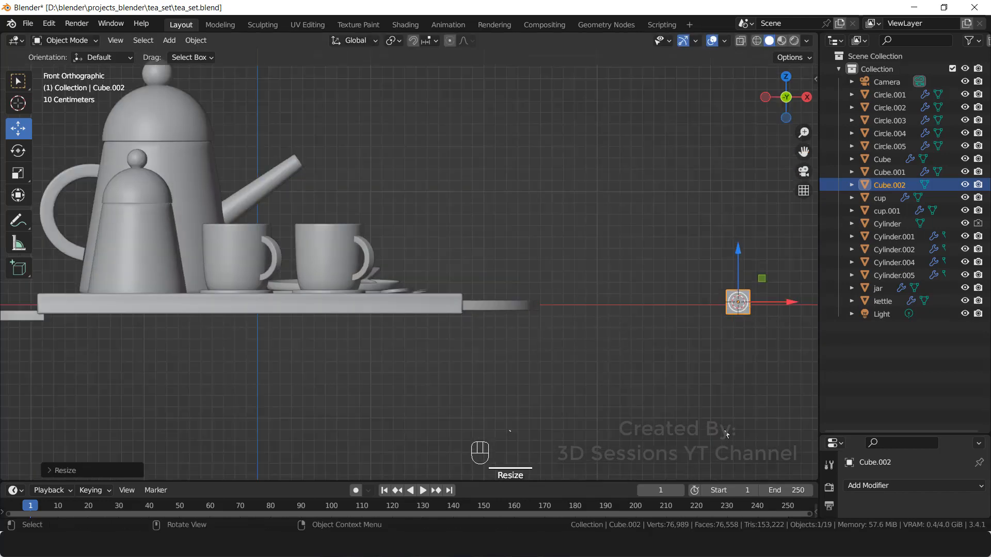
key("s")
key("z")
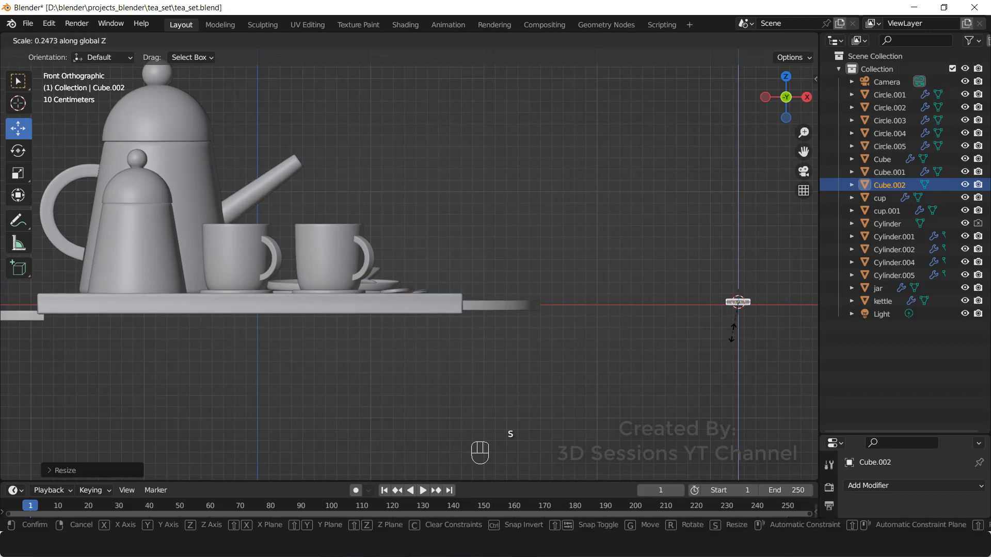
left_click(732, 333)
- Enlarge the flattened square block slightly in the top view
scroll(547, 276, "up", 3)
middle_click_drag(548, 276, 587, 309)
scroll(587, 310, "down", 8)
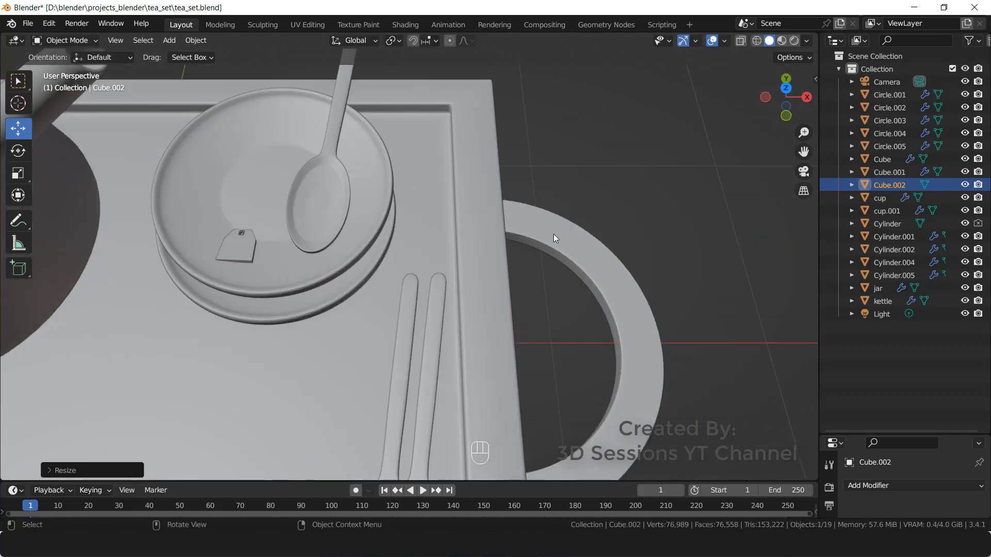
key("KP_7")
key("KP_Decimal")
key("s")
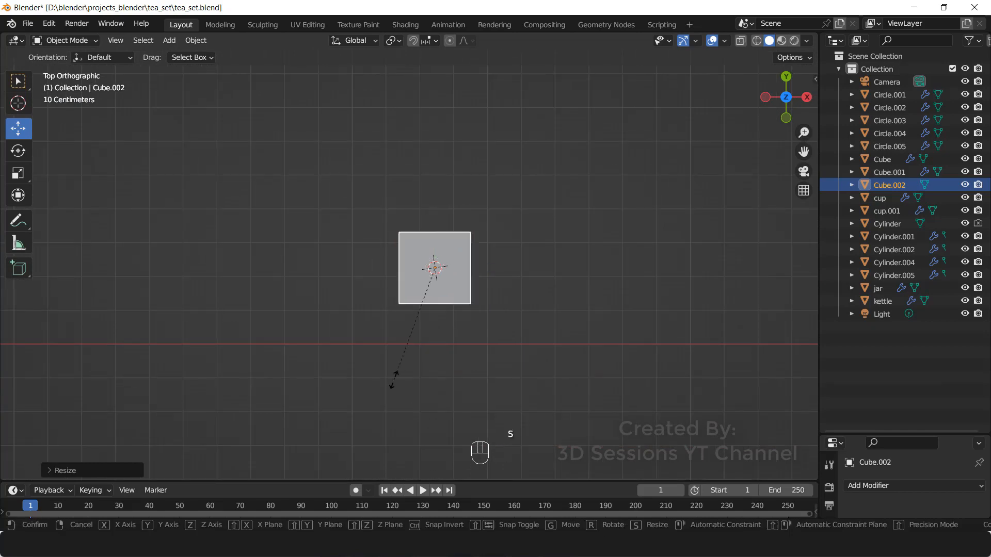
left_click(430, 436)
- Add a cylinder at the centre of the flat square block and scale it down to well within the block's width
key("shift+a")
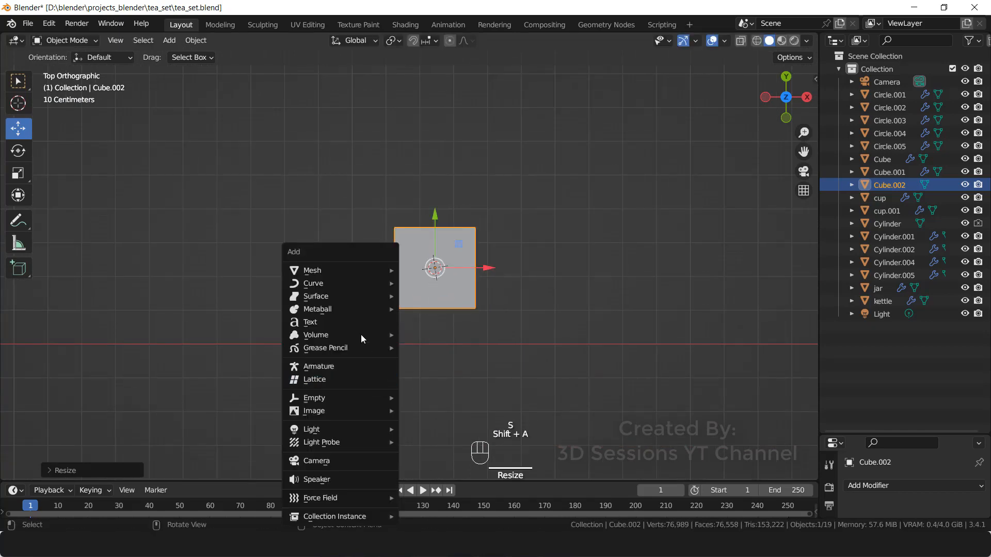
mouse_move(358, 271)
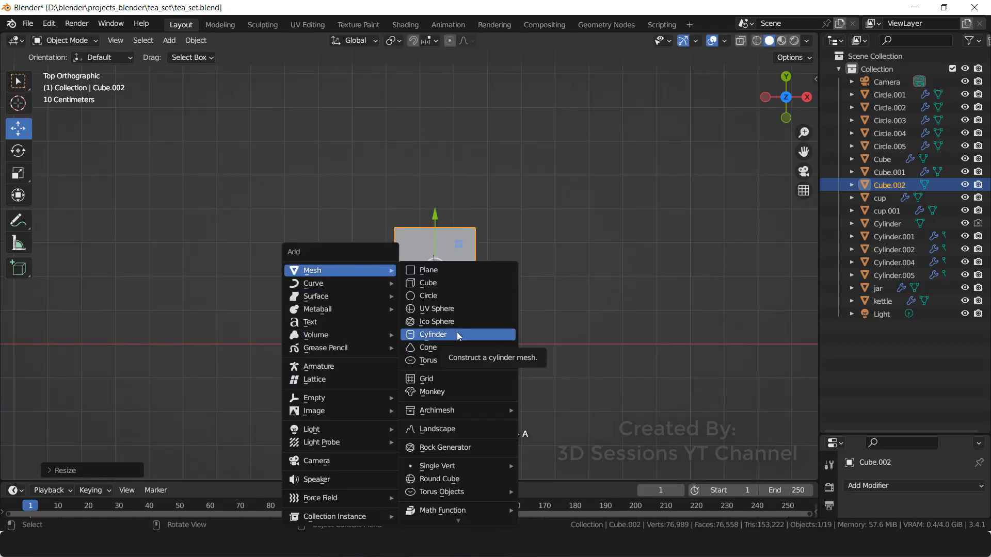
left_click(457, 335)
key("s")
left_click(415, 308)
scroll(415, 307, "up", 10)
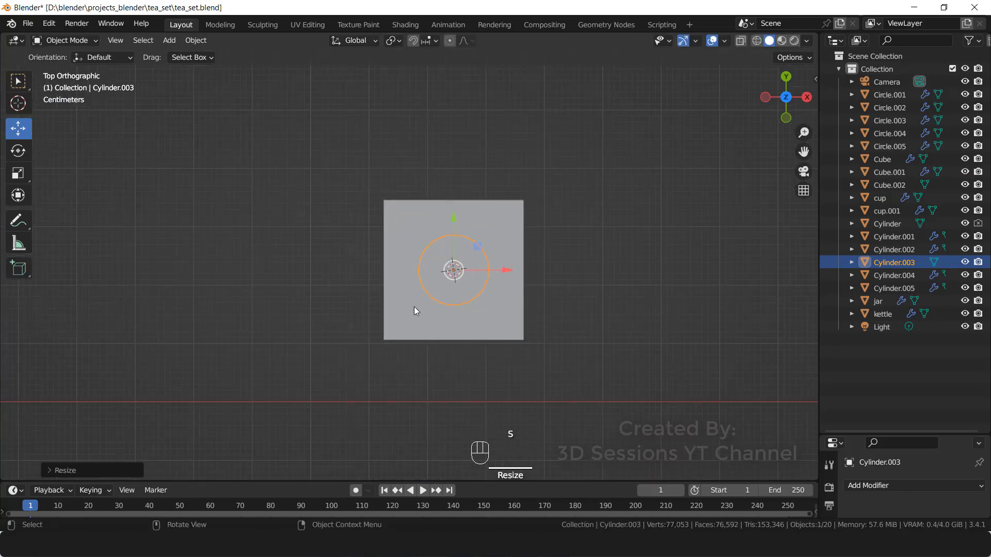
key("s")
left_click(512, 322)
- Shrink the cylinder to hole size and place it near one edge of the flat square block
left_click_drag(521, 252, 537, 395)
middle_click_drag(514, 395, 459, 342)
scroll(458, 343, "down", 5)
- Thin the square block along the Z axis and lower it slightly so the cylinder passes through it
left_click(397, 367)
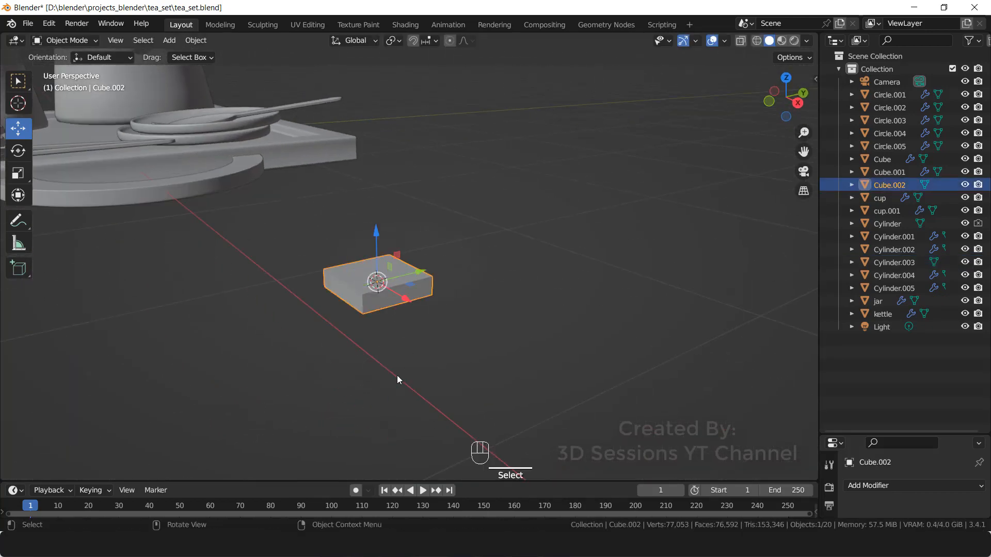
key("s")
key("z")
left_click(382, 307)
scroll(381, 306, "up", 3)
left_click_drag(354, 238, 354, 245)
- Cut the cylinder out of the square block with a Bool Tool Brush Difference to make a string hole
left_click(311, 300)
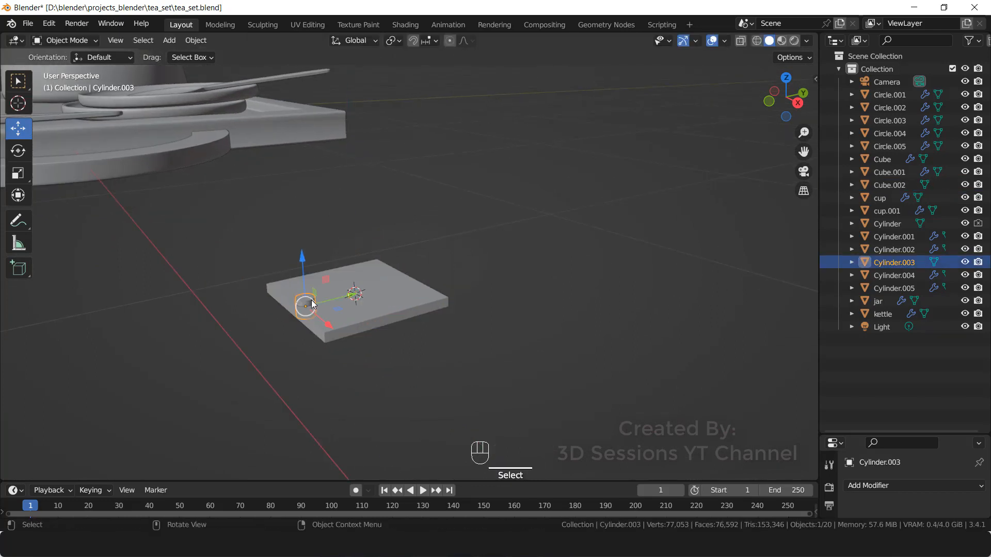
left_click(412, 306, "shift")
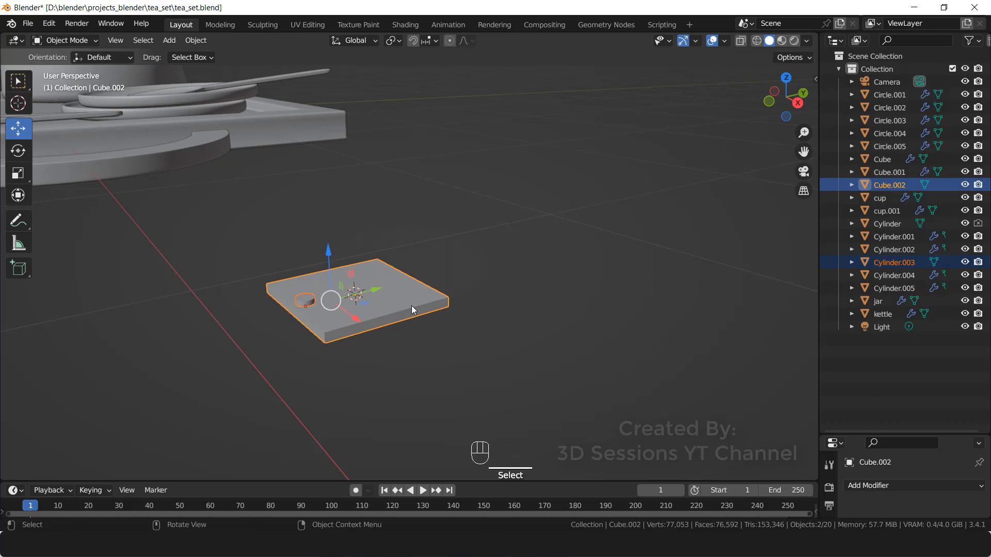
key("shift+ctrl+b")
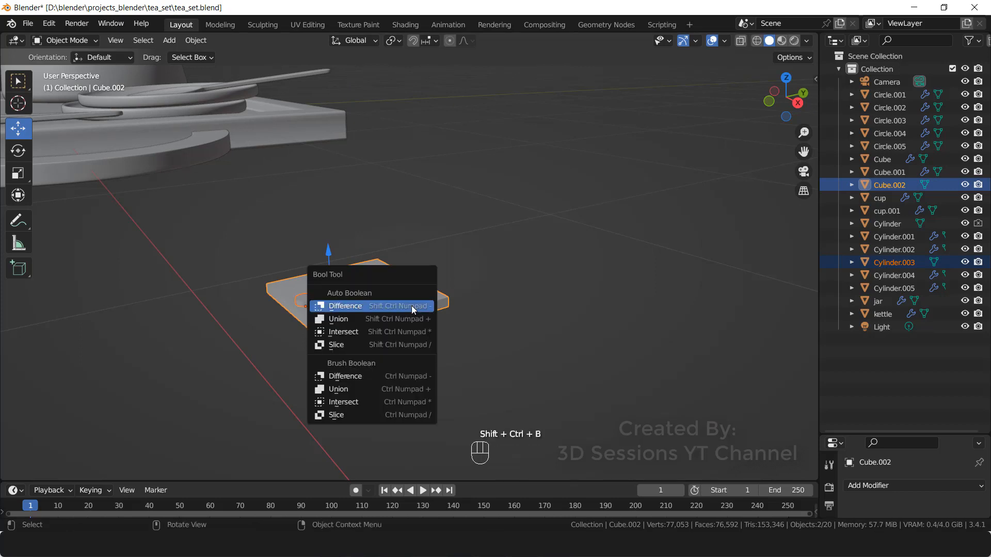
left_click(392, 376)
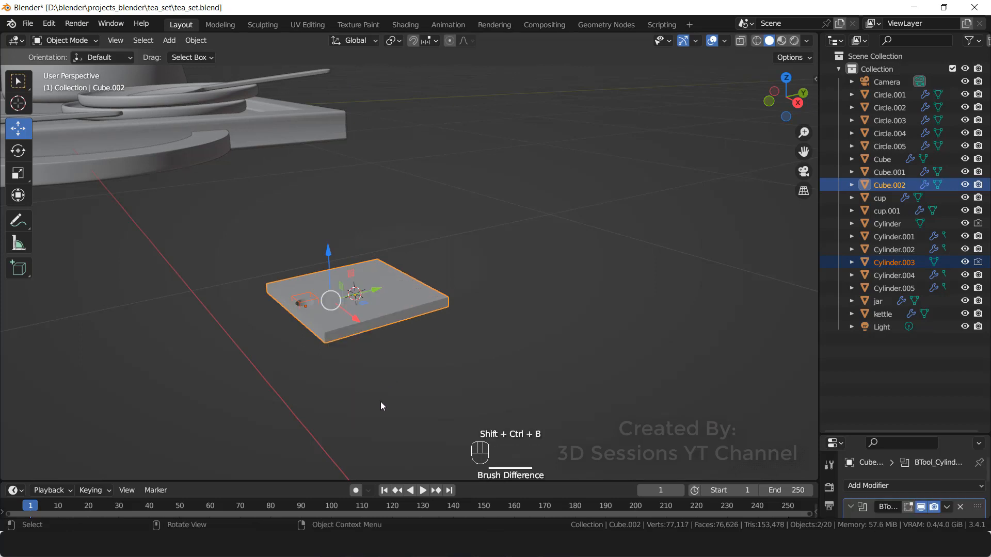
- Move the square tag with its hole cutter from beside the tray onto the back part of the plate, working in the top view
scroll(397, 406, "down", 2)
key("grave")
left_click(373, 153)
scroll(454, 289, "down", 5)
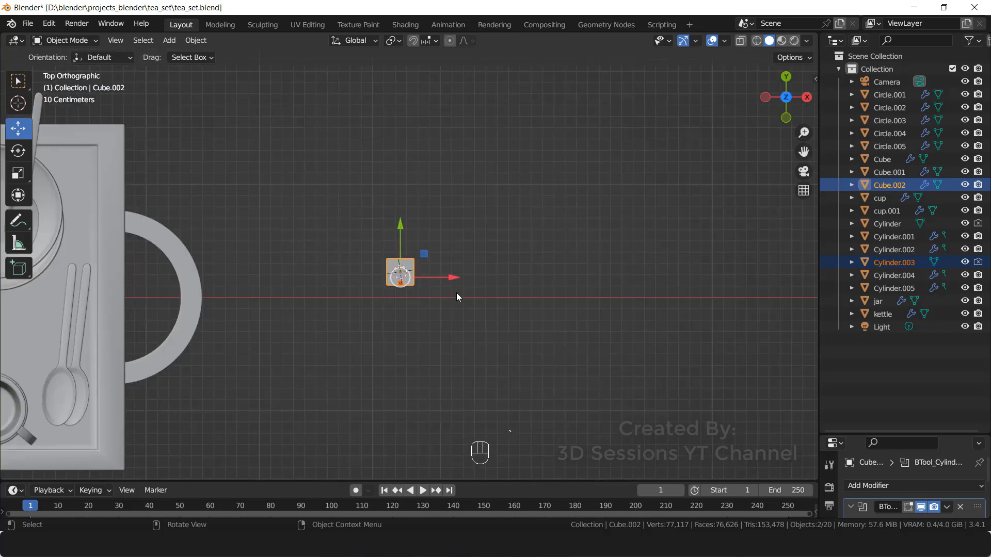
left_click_drag(453, 277, 164, 278)
middle_click_drag(158, 274, 527, 279, "shift")
key("g")
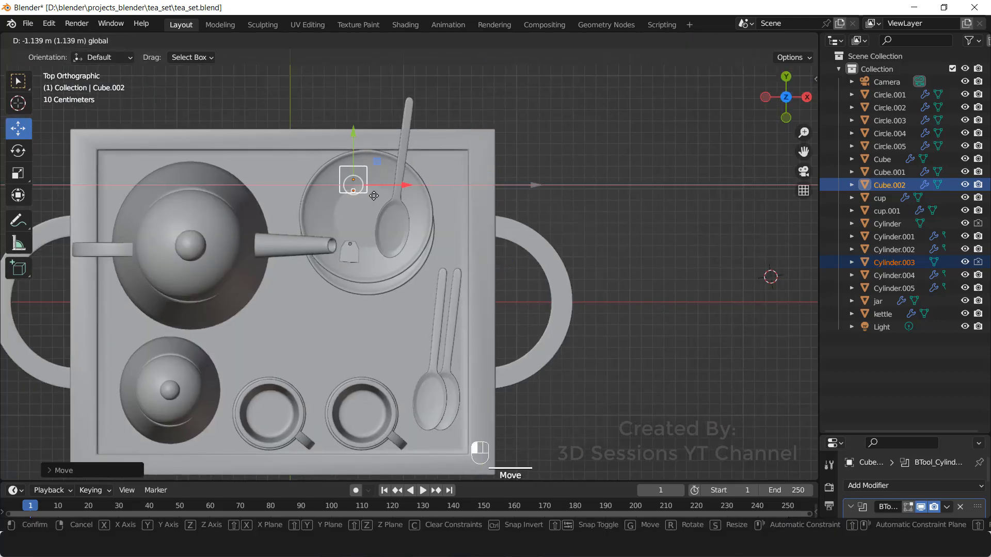
left_click(369, 146)
- Tilt the square tag and its cutter to follow the slope of the plate
middle_click_drag(399, 392, 428, 232)
scroll(636, 157, "up", 5)
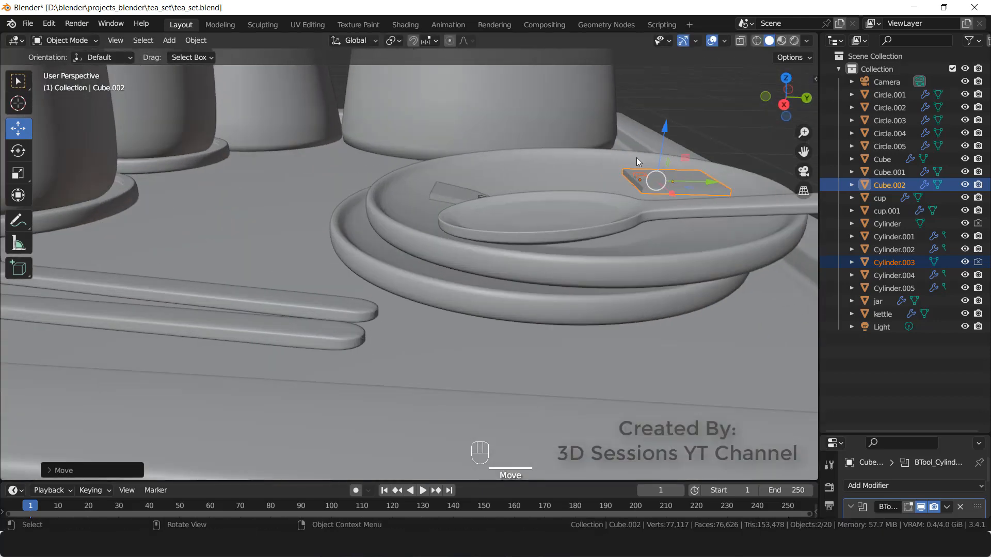
left_click(17, 150)
left_click_drag(622, 150, 622, 174)
left_click(18, 129)
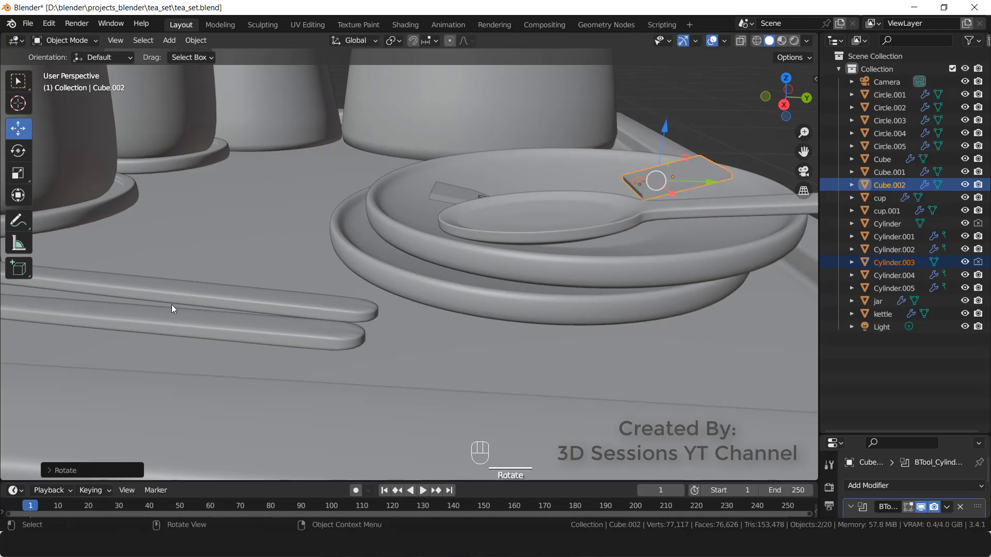
- Hide the spoon lying on the plate and select the square tag
middle_click_drag(174, 308, 235, 355)
left_click(439, 196)
key("h")
left_click(470, 106)
middle_click_drag(488, 101, 540, 303)
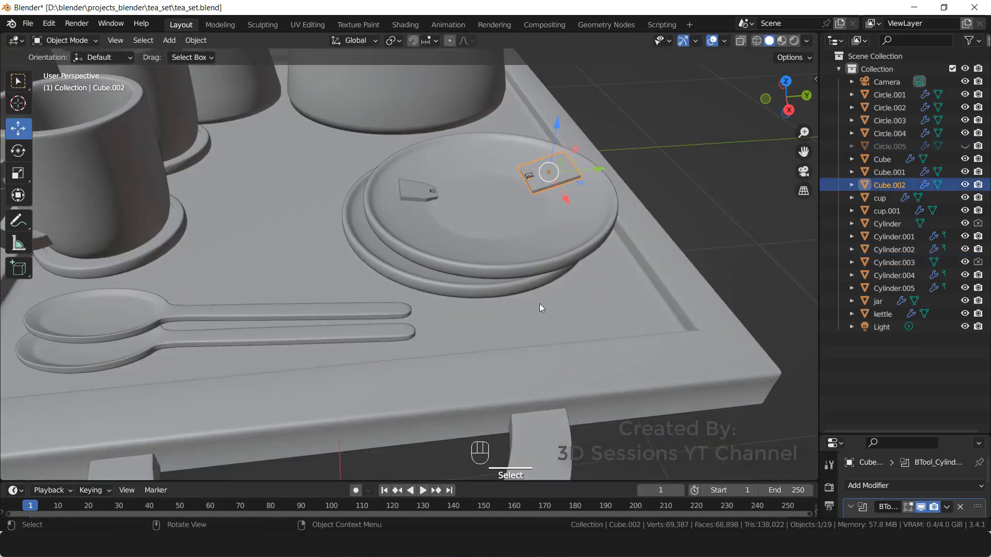
key("s")
left_click(538, 232)
key("ctrl+z")
- Scale the square tag together with its hole cutter and lower both slightly onto the plate
left_click(529, 178, "shift")
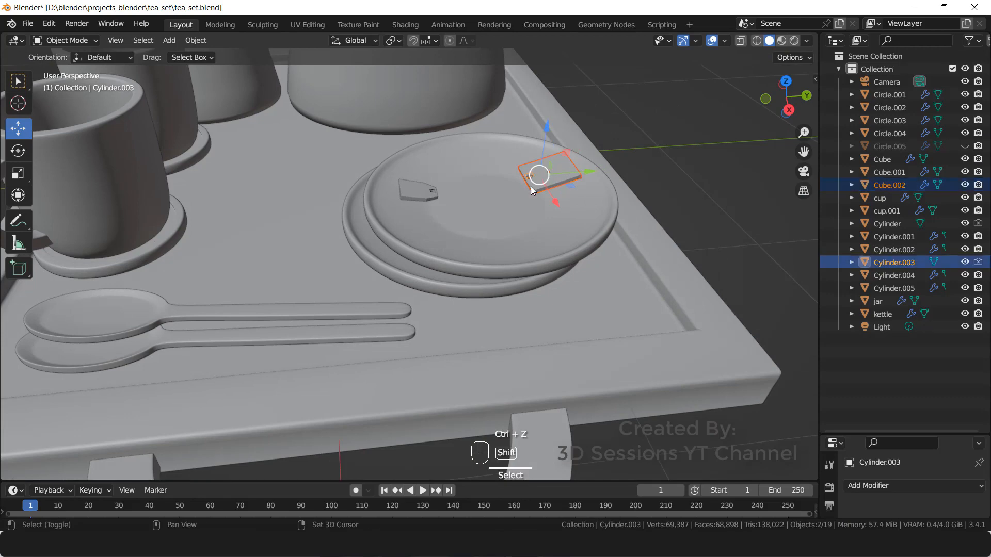
key("s")
left_click(583, 282)
scroll(524, 213, "up", 2)
middle_click_drag(537, 243, 526, 204)
left_click_drag(641, 169, 641, 179)
middle_click_drag(612, 230, 602, 281)
scroll(553, 227, "up", 1)
left_click(539, 216)
scroll(485, 288, "down", 3)
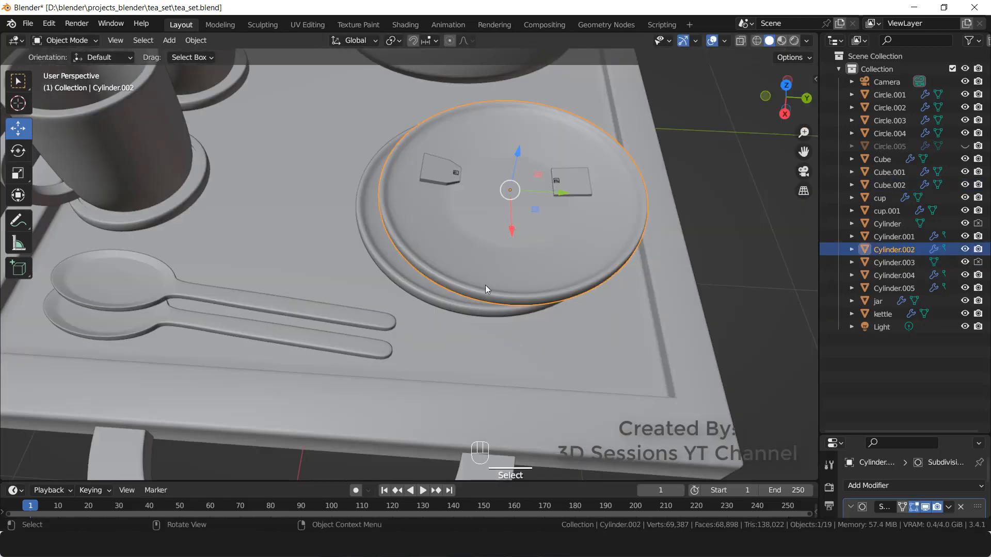
- Clear the selection and add a NURBS path curve for the tea bag string
scroll(362, 319, "down", 5)
left_click(622, 268)
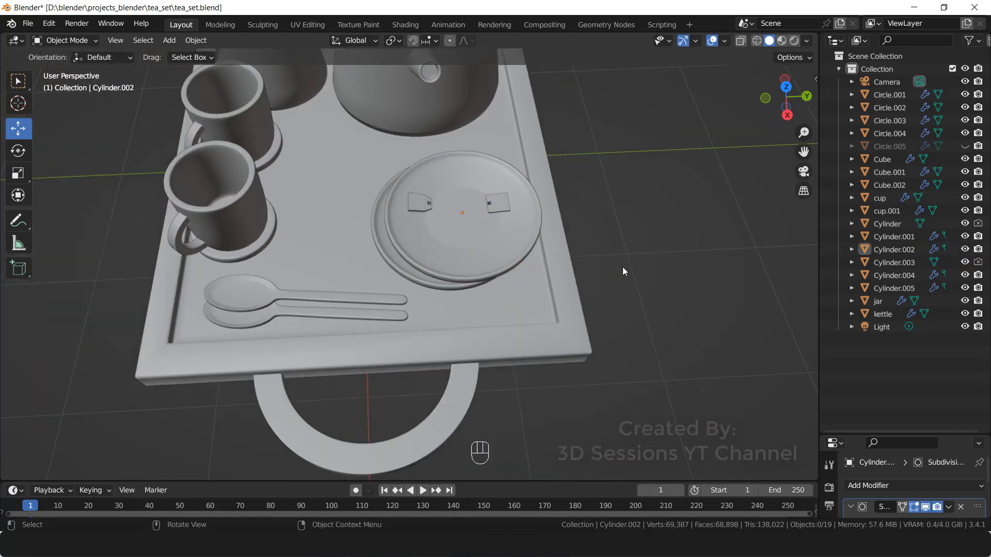
key("shift+a")
mouse_move(600, 279)
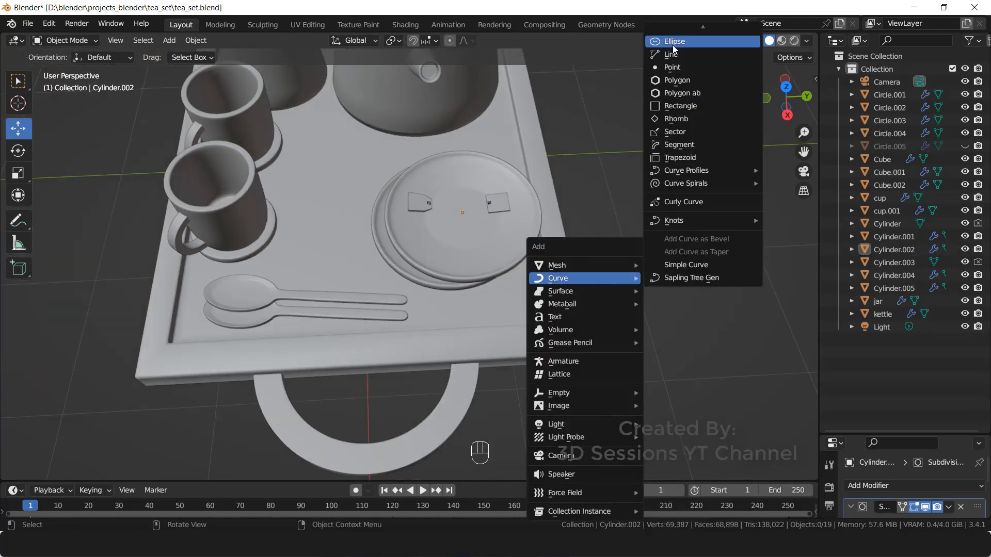
mouse_move(706, 29)
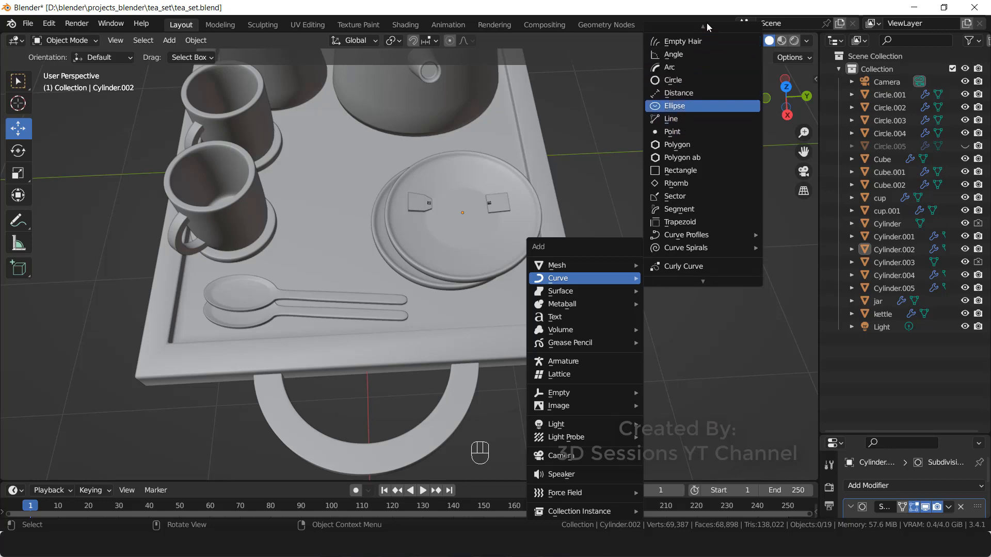
left_click(686, 92)
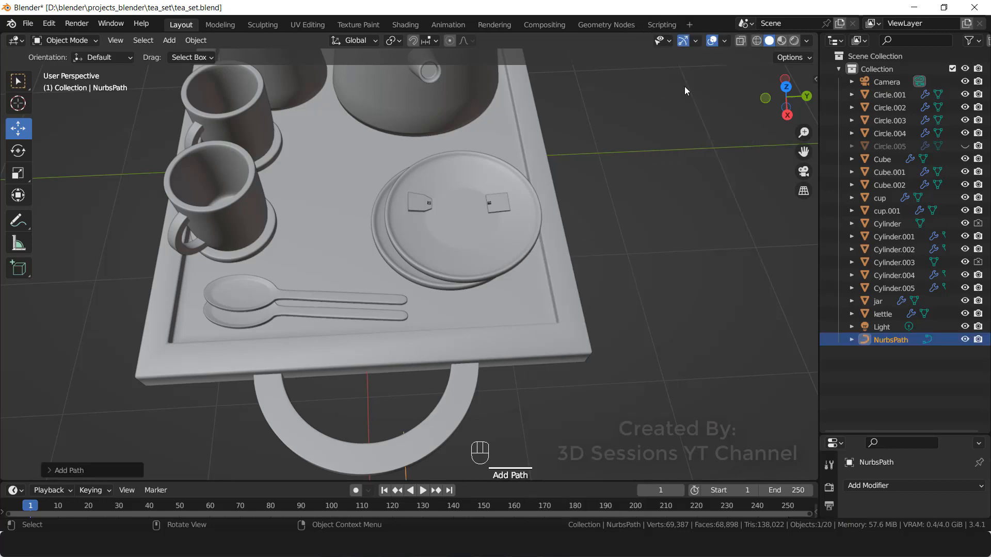
- Enter Edit Mode on the path and move all its points along X and Y until they lie over the tray beside the plate
scroll(611, 188, "down", 6)
left_click_drag(456, 343, 526, 353)
key("Tab")
scroll(525, 353, "up", 2)
left_click_drag(563, 428, 532, 279)
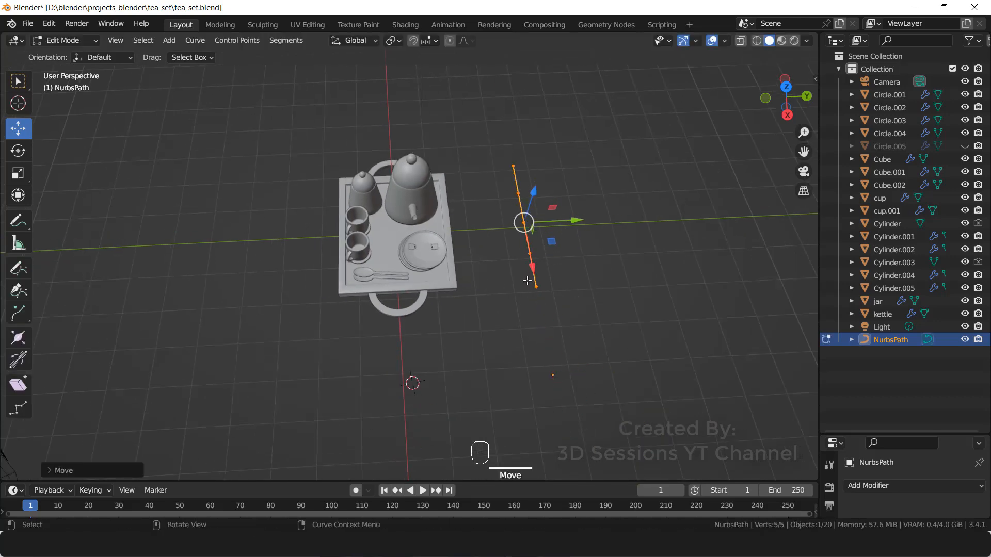
scroll(633, 397, "up", 4)
left_click_drag(688, 179, 499, 189)
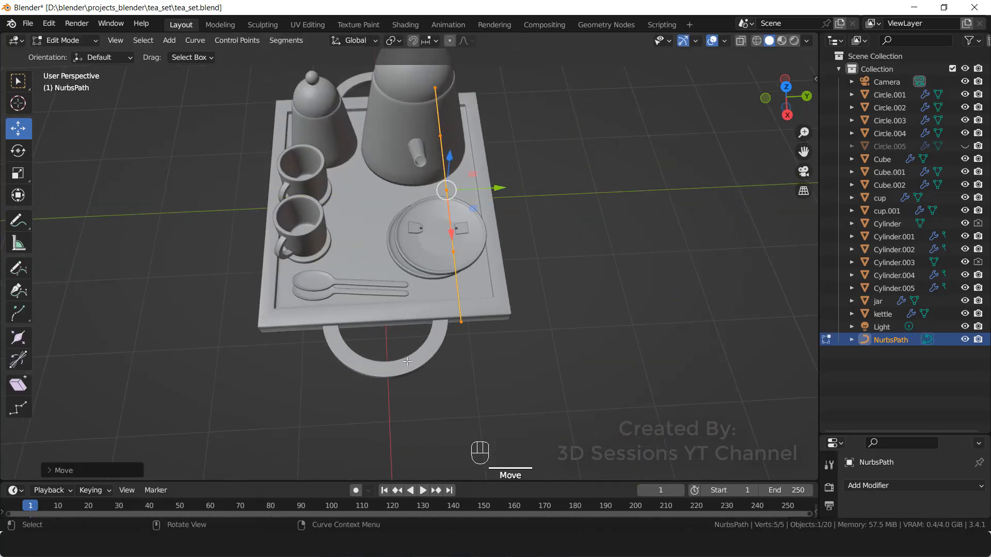
- Adjust the path's height in the front view and shift it along the X axis toward the kettle
key("KP_1")
left_click_drag(316, 226, 315, 186)
middle_click_drag(594, 163, 532, 223)
scroll(532, 223, "up", 4)
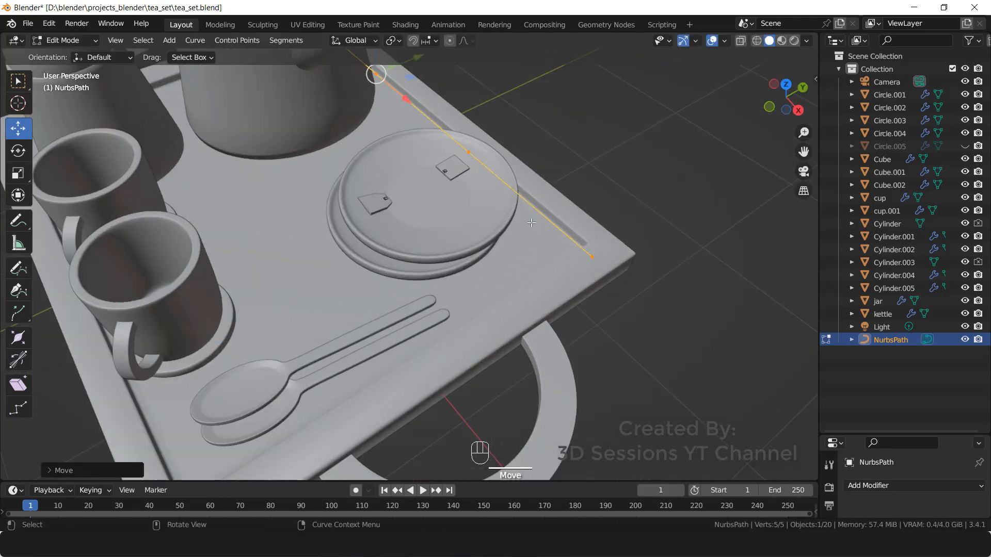
left_click_drag(407, 99, 321, 28)
left_click(459, 144)
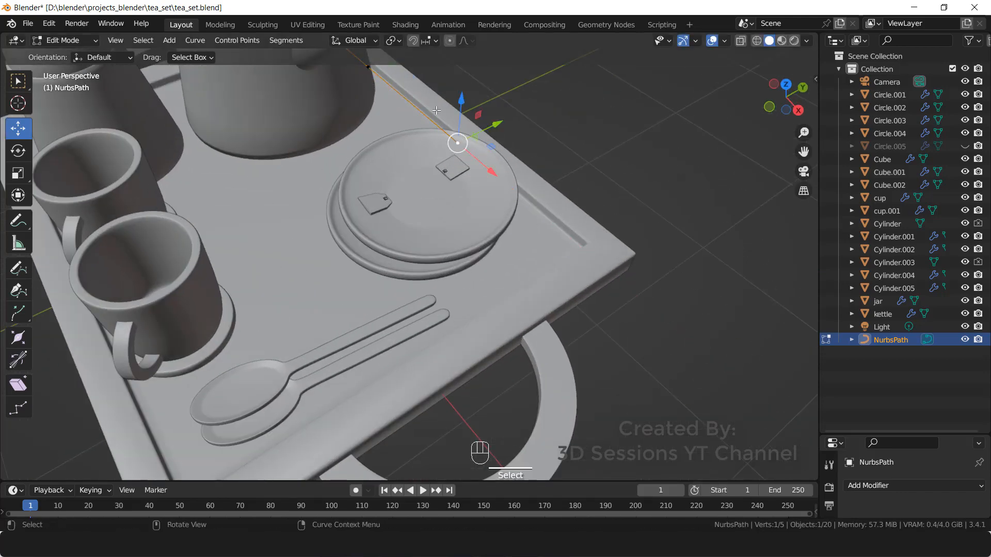
- Reposition all the path's control points near the plate and scale the path down to roughly plate size
scroll(354, 153, "down", 3)
scroll(394, 212, "down", 2)
key("a")
left_click_drag(355, 103, 359, 159)
middle_click_drag(428, 292, 407, 243)
left_click_drag(402, 246, 463, 233)
scroll(402, 206, "up", 5)
key("s")
left_click(411, 274)
- Adjust the height of the scaled path along the Z axis
middle_click_drag(475, 270, 477, 303)
left_click_drag(465, 55, 462, 110)
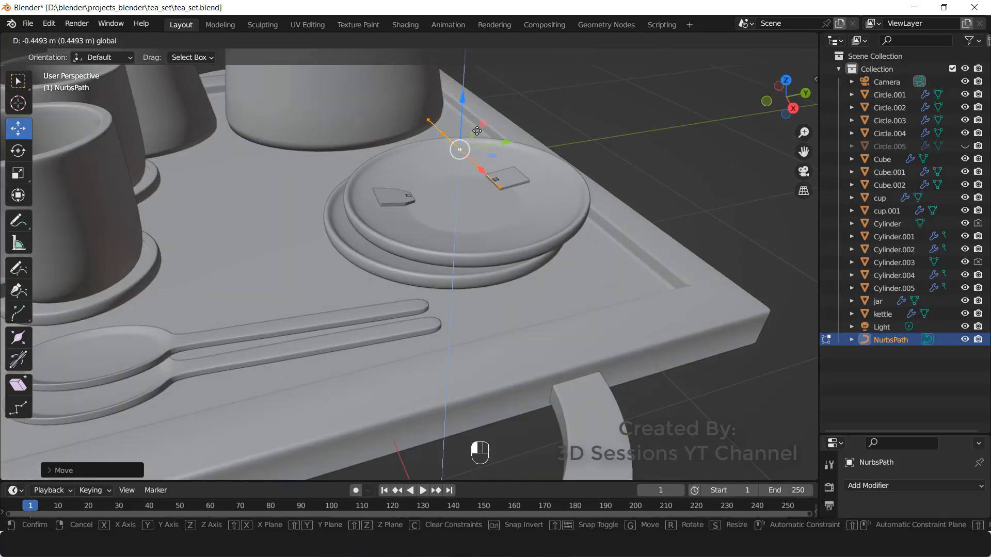
middle_click_drag(464, 154, 465, 119)
left_click_drag(472, 244, 474, 171)
middle_click_drag(475, 172, 428, 266)
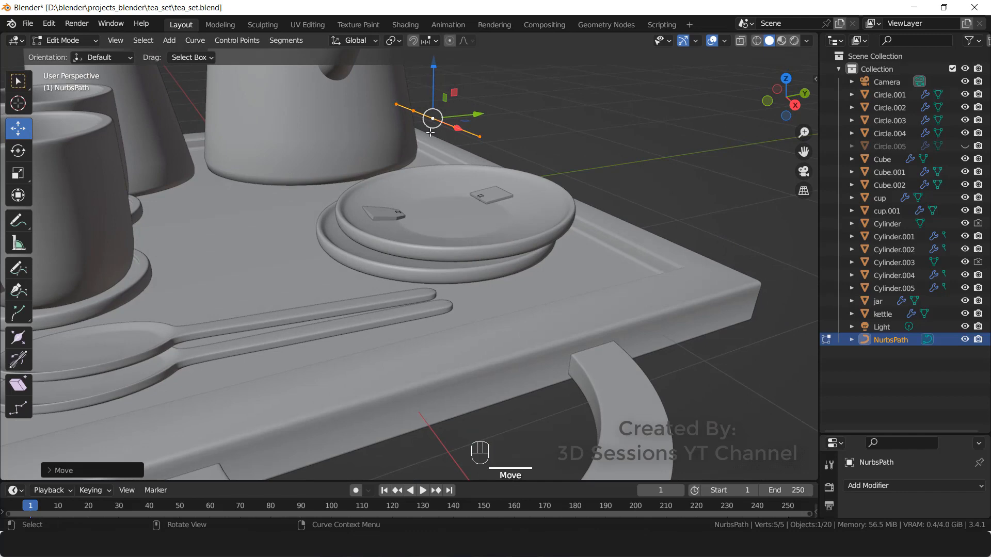
left_click(396, 104)
left_click_drag(413, 133, 382, 150)
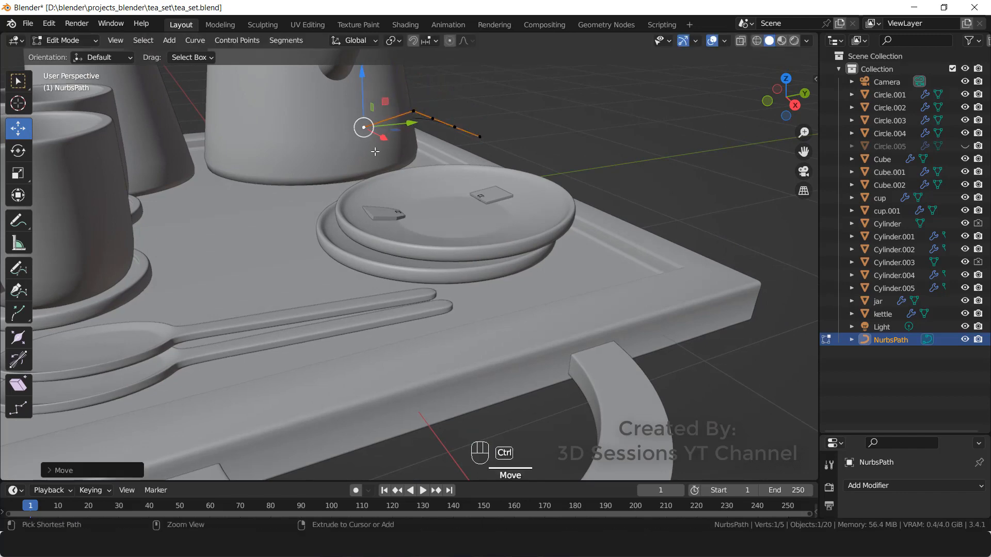
key("ctrl+z")
- Shift the whole path along the X axis and set its height to plate level in the back view
key("a")
left_click_drag(457, 128, 521, 181)
scroll(496, 181, "up", 2)
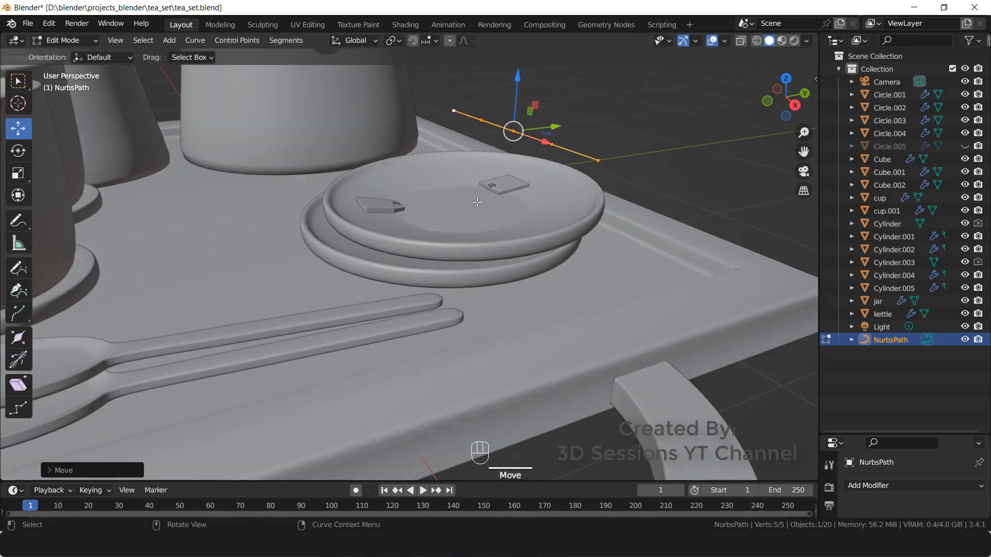
middle_click_drag(465, 172, 458, 185)
key("ctrl+KP_1")
key("g")
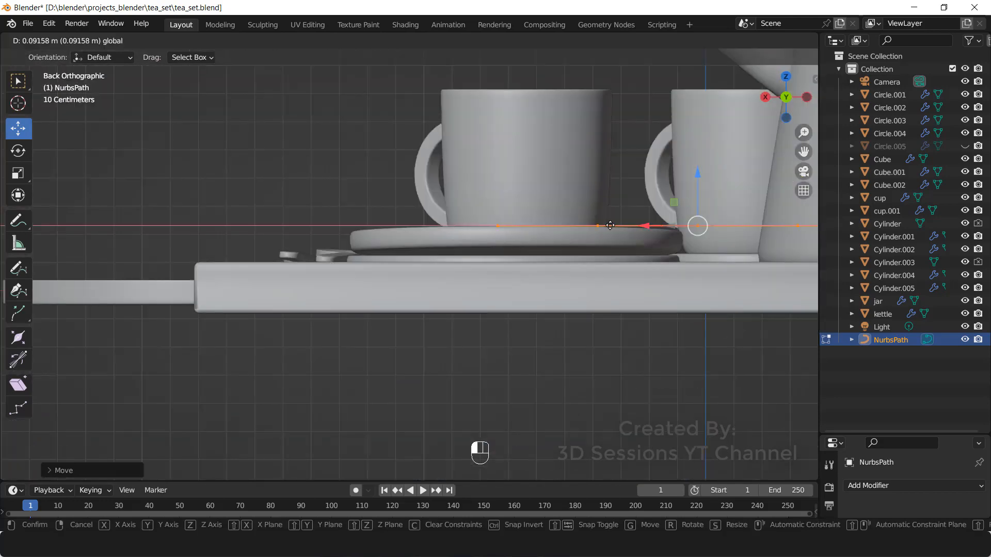
left_click_drag(448, 218, 447, 219)
- Move the path along the Y axis so it crosses the plate over the square tag's hole
middle_click_drag(454, 222, 542, 258)
scroll(578, 268, "down", 2)
left_click_drag(715, 303, 601, 266)
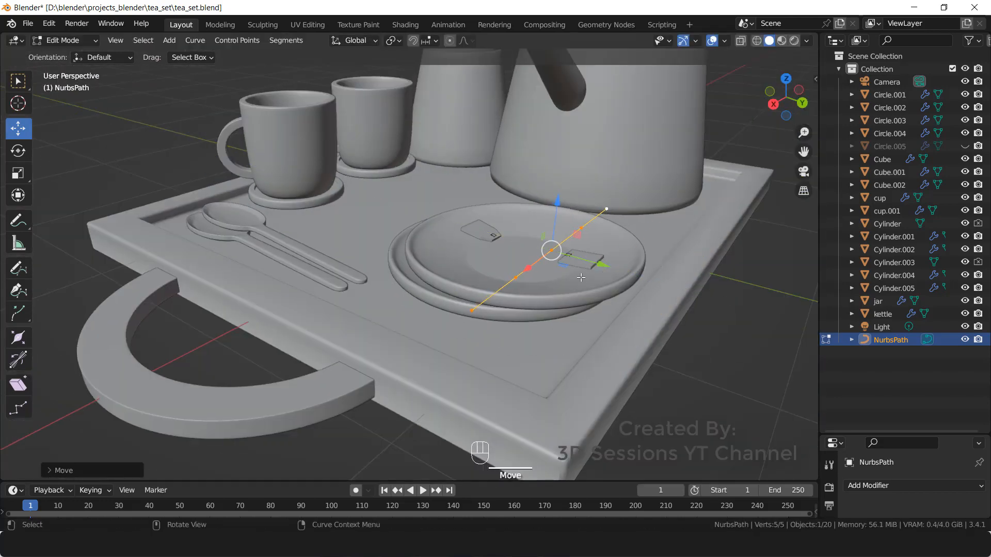
middle_click_drag(600, 264, 499, 287, "shift")
scroll(498, 287, "up", 4)
scroll(367, 404, "down", 2)
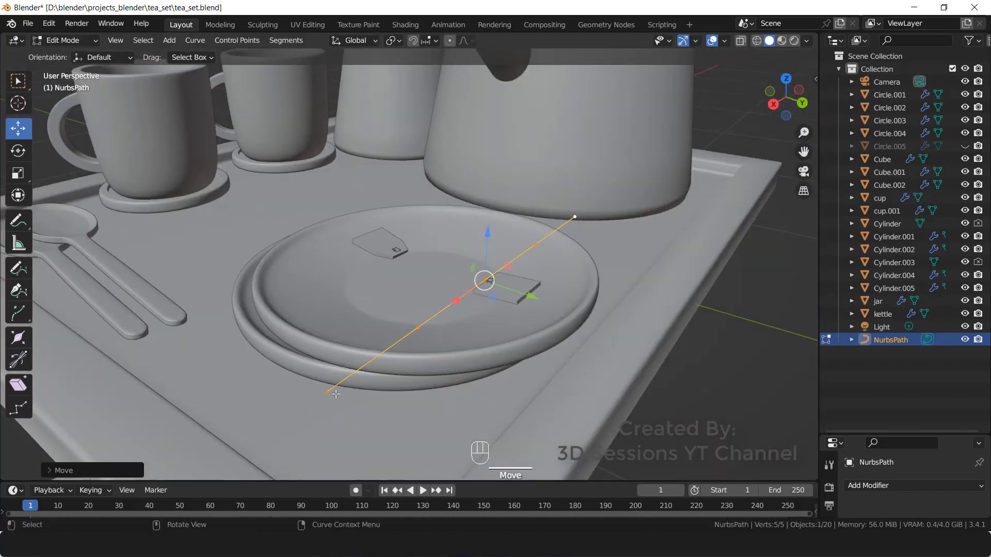
- Move the path's two end control points inward over the plate to bend it into a curve
left_click(345, 404)
left_click_drag(328, 393, 381, 299)
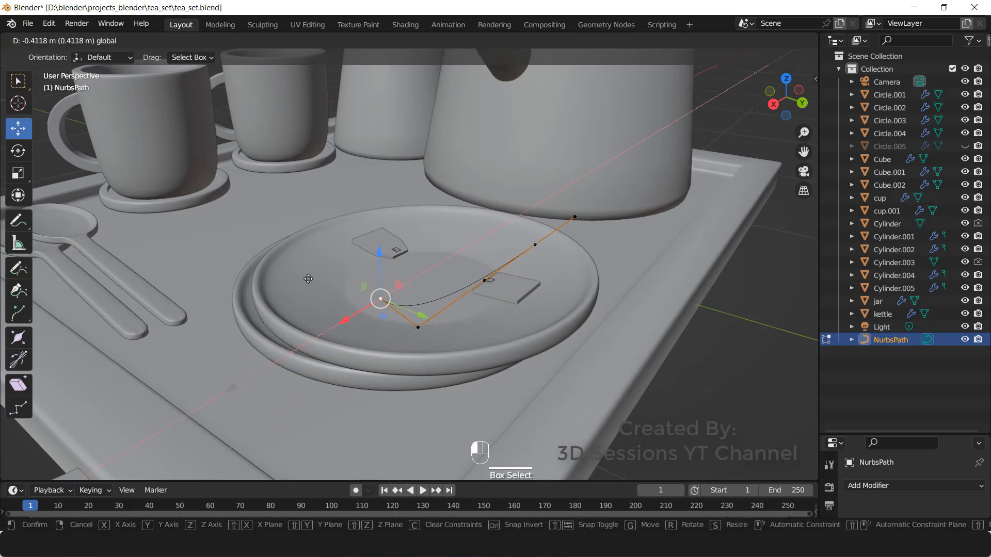
left_click(574, 216)
left_click_drag(574, 215, 406, 227)
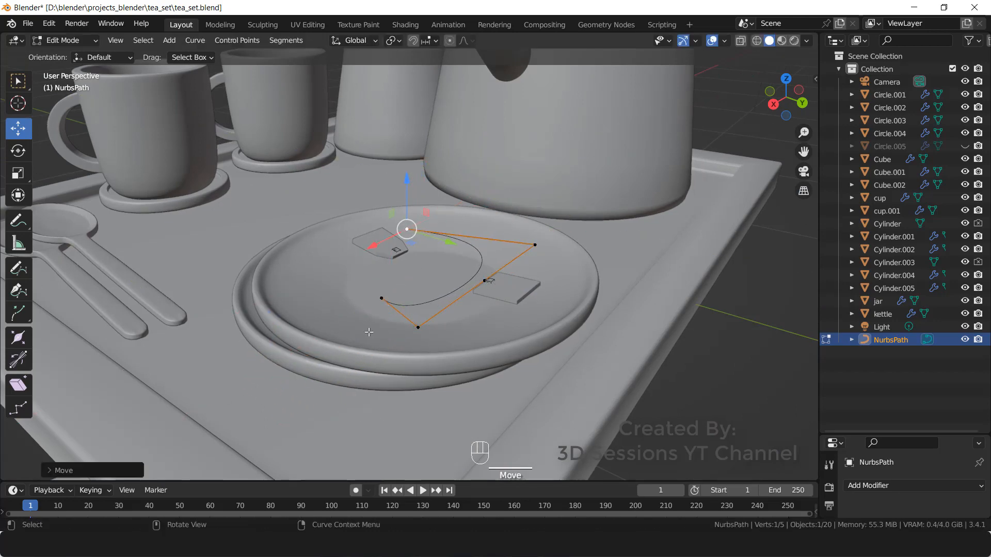
left_click(351, 322)
left_click_drag(350, 321, 382, 302)
- Reshape the string's bend by moving the middle control point and the outer one beside the square tag
left_click(484, 281)
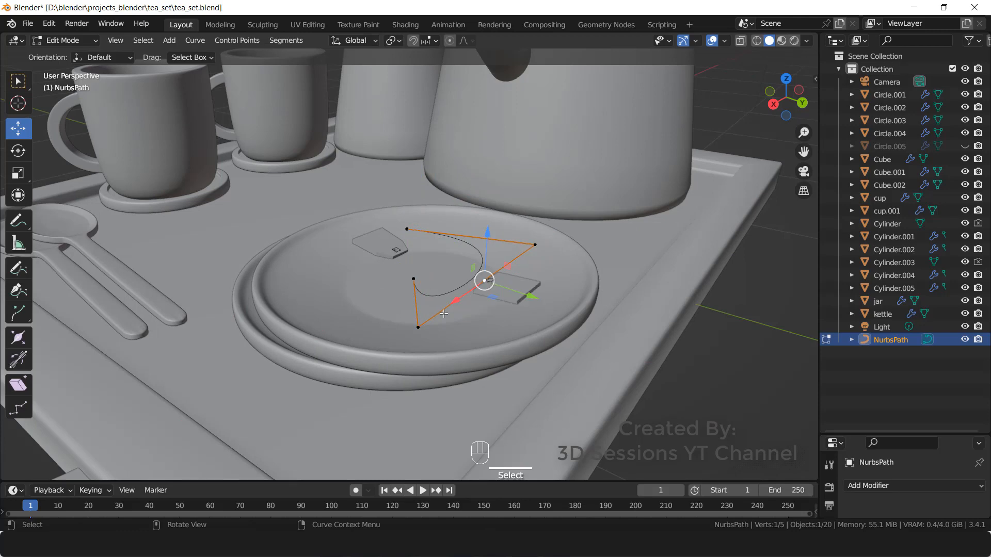
left_click_drag(484, 281, 462, 310)
left_click_drag(535, 244, 535, 260)
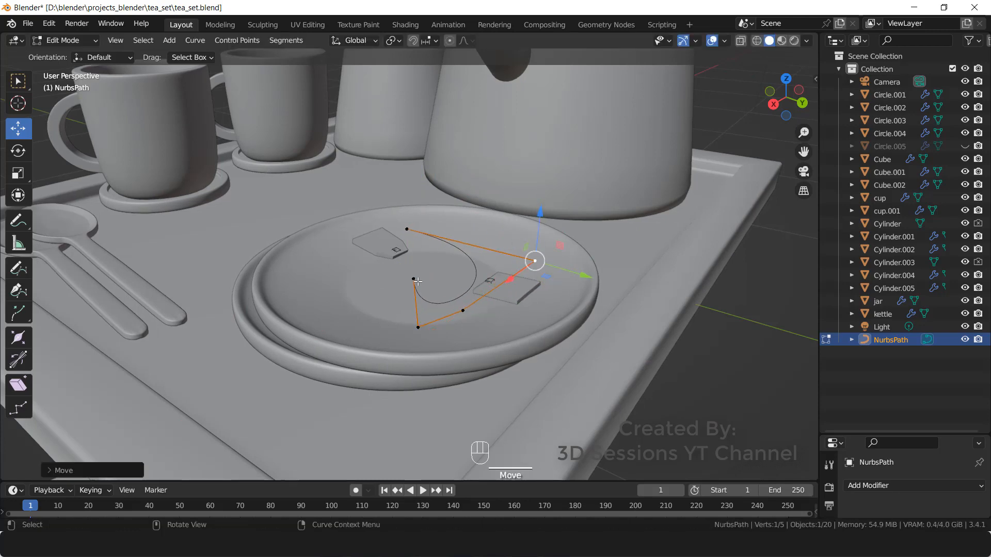
- Extrude the string's front end toward the pentagonal tag and pull the sharp corner control point inward
left_click(414, 279)
key("e")
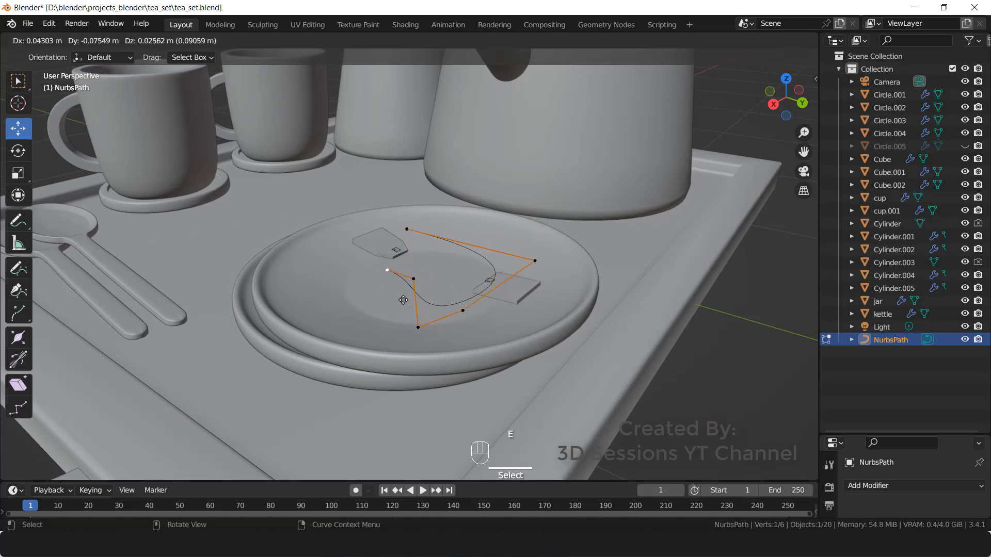
left_click(394, 299)
scroll(400, 315, "up", 3)
left_click(426, 400)
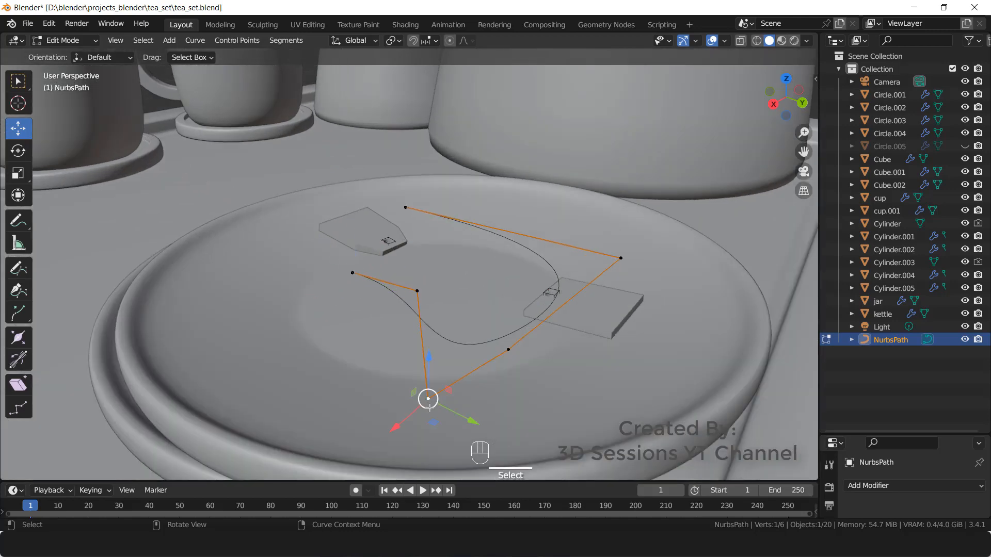
left_click_drag(426, 400, 450, 304)
- Extrude the string's front end once more into the hole of the pentagonal tag
left_click(352, 273)
key("e")
left_click(387, 242)
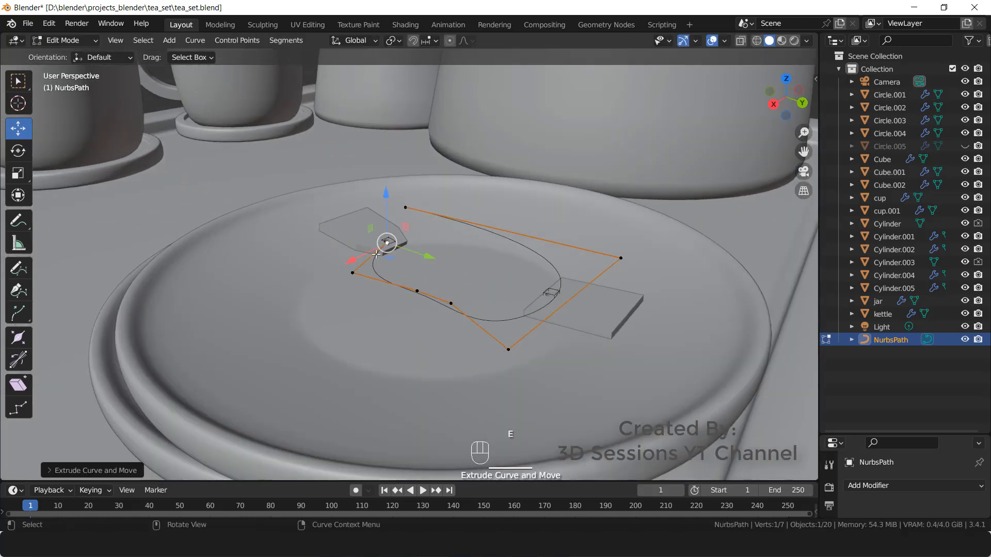
- Move the string's other end point inward and extrude a new control point from it
left_click(406, 206)
key("e")
left_click(411, 245)
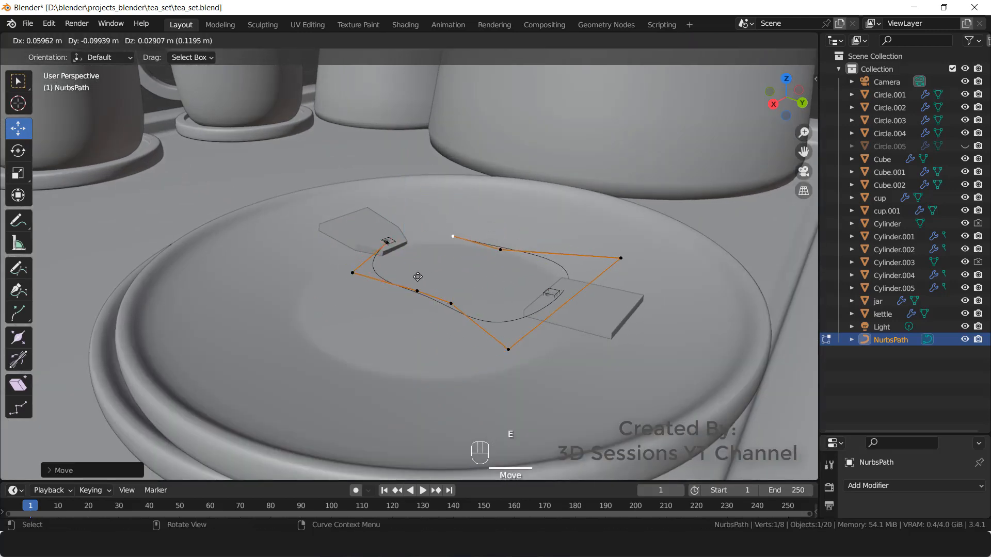
- Extrude the string's open end toward the pentagonal tag and move the control points so the string's two ends lie close together
key("e")
left_click(412, 246)
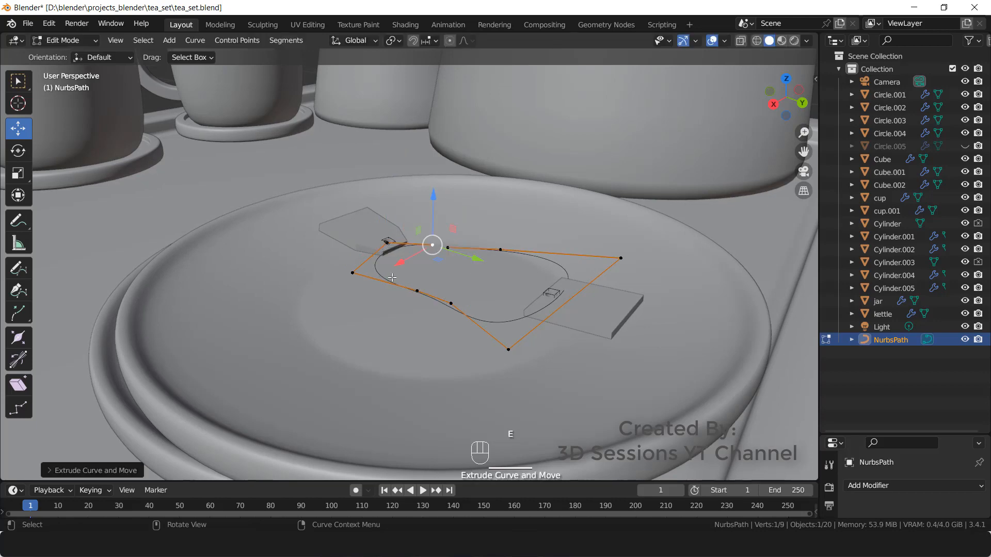
scroll(418, 245, "up", 5)
left_click(273, 131)
key("g")
left_click(280, 199)
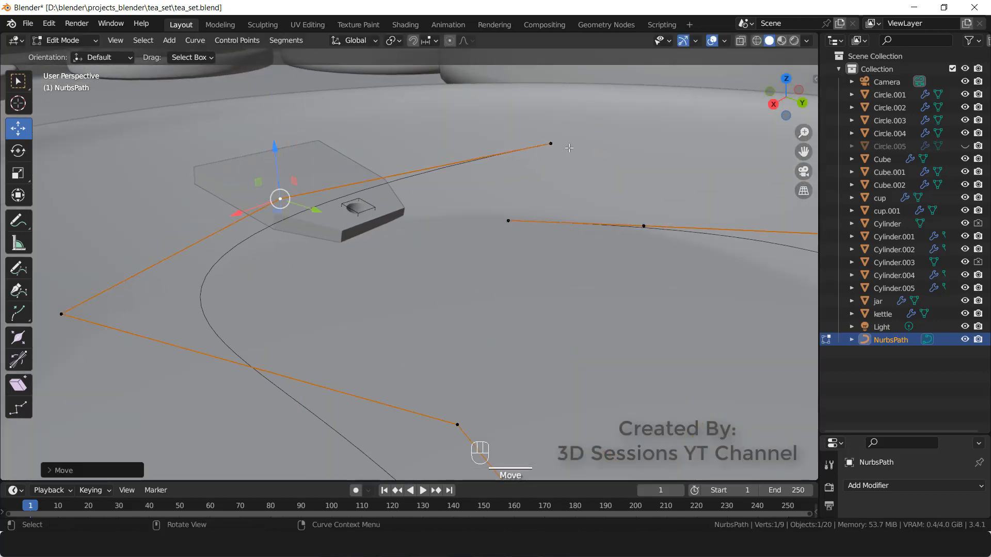
left_click(548, 148)
key("g")
left_click(491, 232)
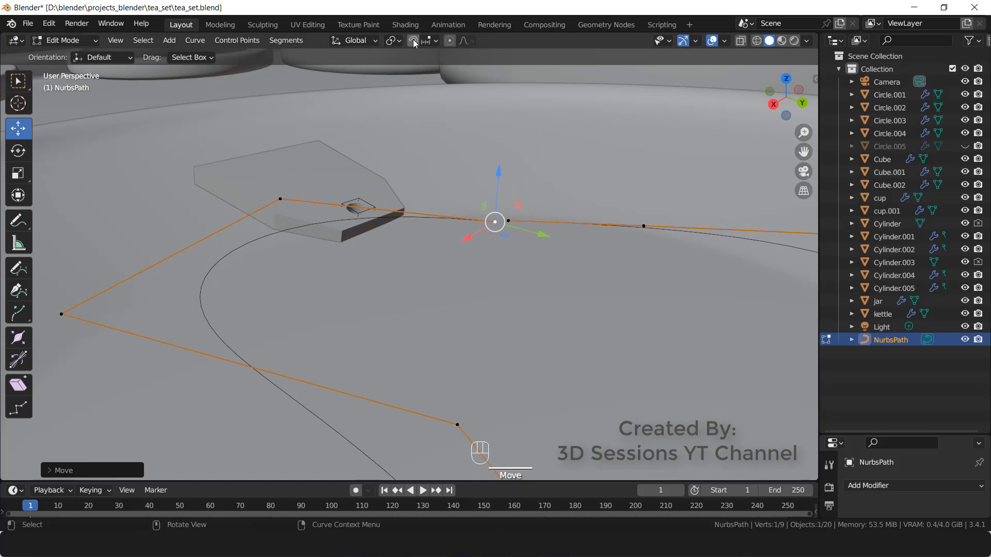
- Enable snapping to Vertex and snap the string's end control point onto the opposite end point to close the loop
left_click(413, 39)
left_click(437, 39)
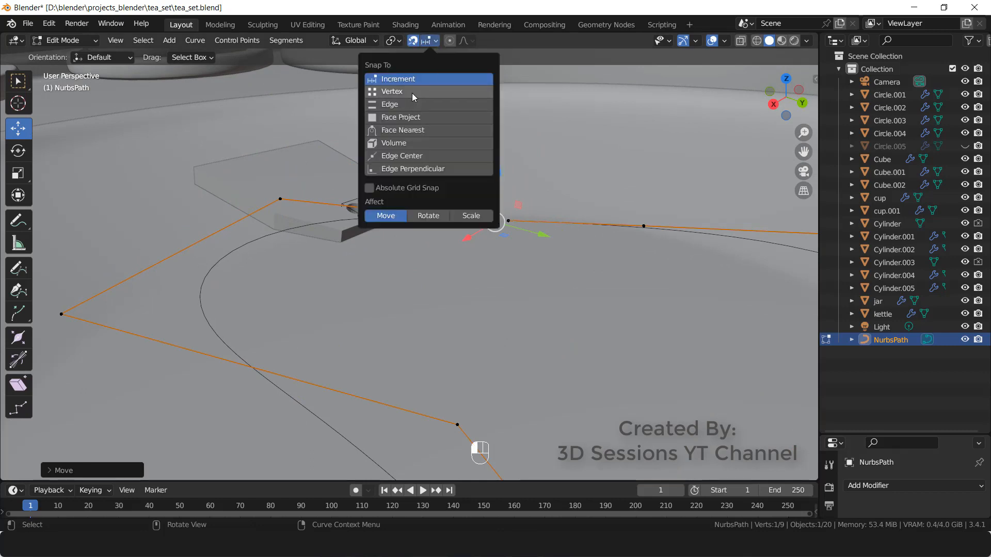
left_click(412, 92)
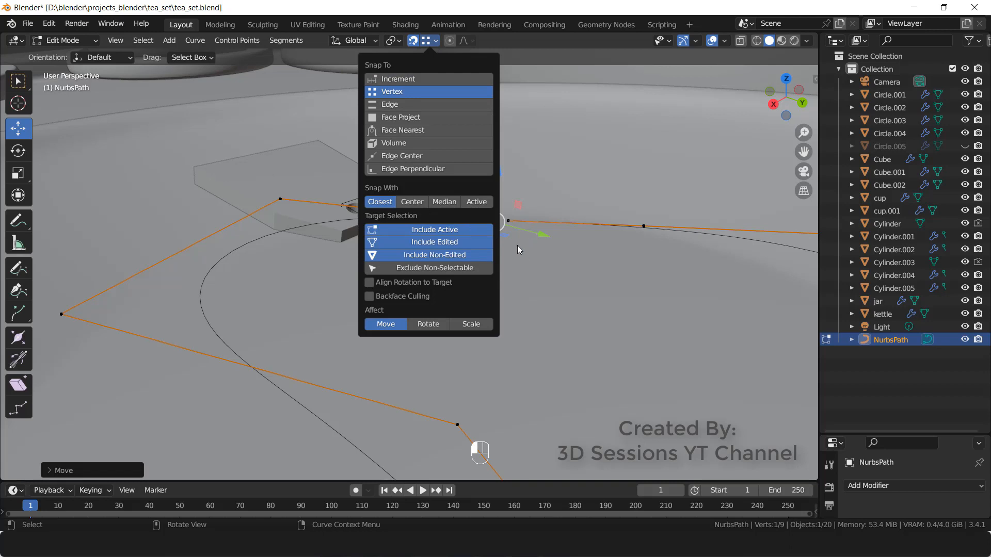
left_click(495, 222)
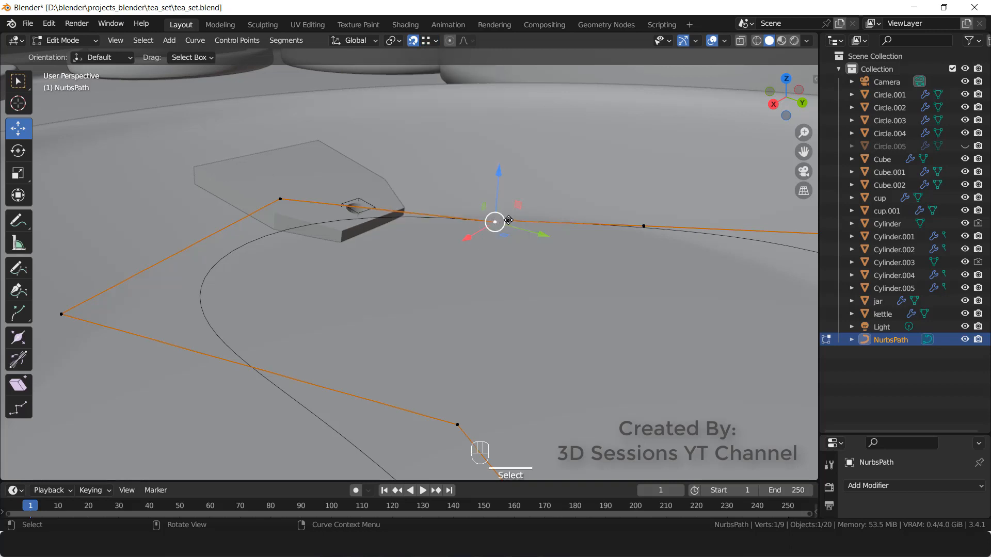
left_click_drag(495, 221, 508, 220)
left_click(542, 299)
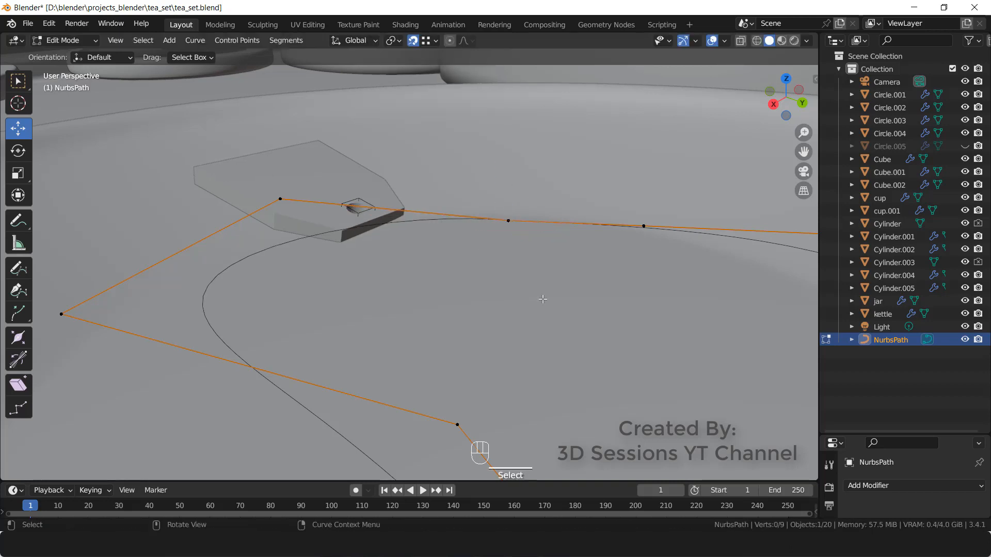
- Turn snapping off, set its mode back to Increment, and save the file
left_click(412, 40)
left_click(435, 42)
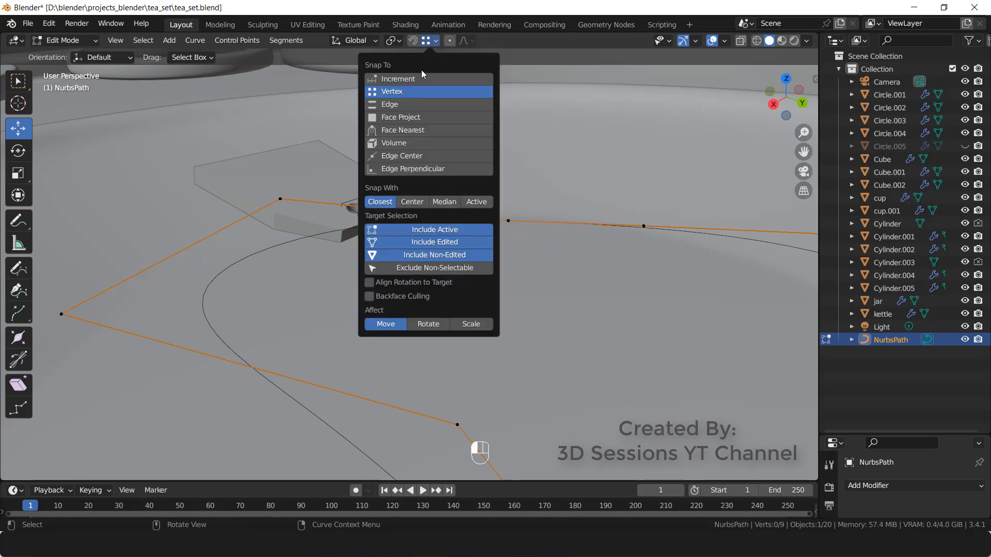
left_click(421, 79)
key("ctrl+s")
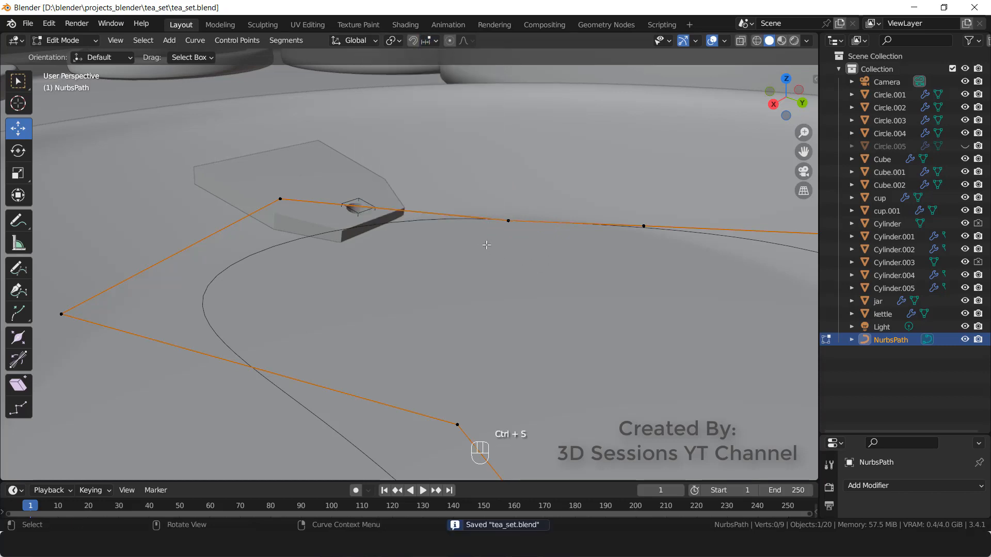
- Give the string curve a round bevel with a depth of 0.0025 m and leave Edit Mode
middle_click_drag(511, 243, 568, 279)
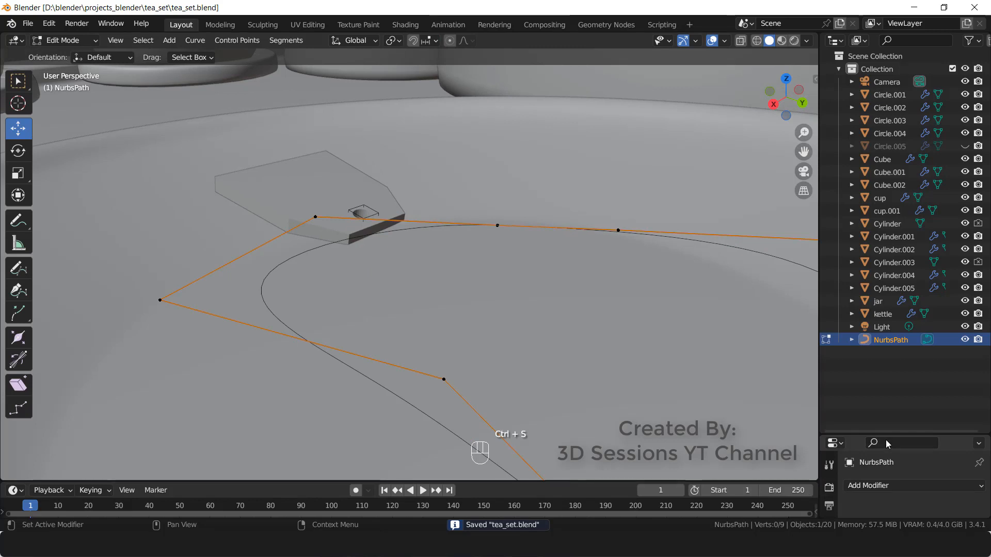
left_click_drag(886, 436, 886, 141)
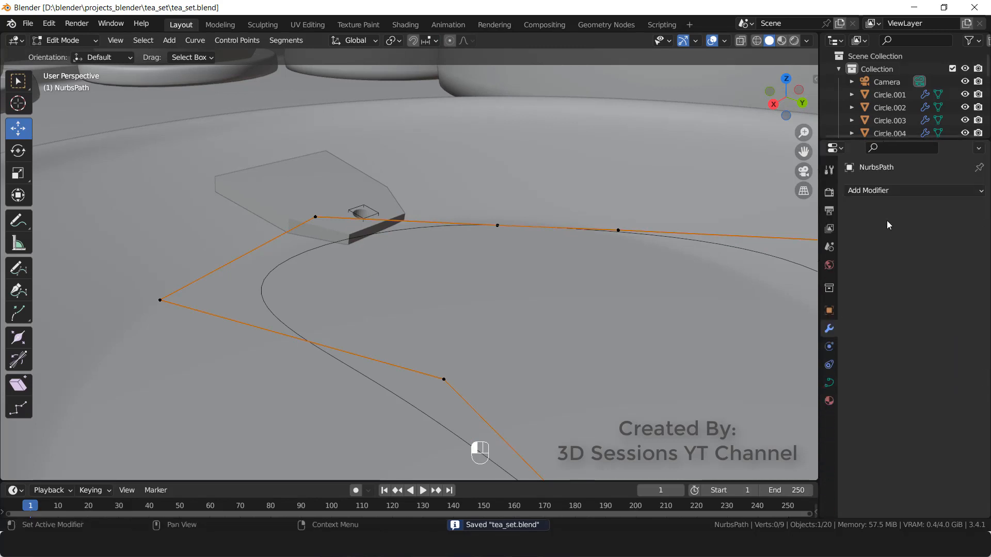
left_click(829, 383)
left_click(858, 211)
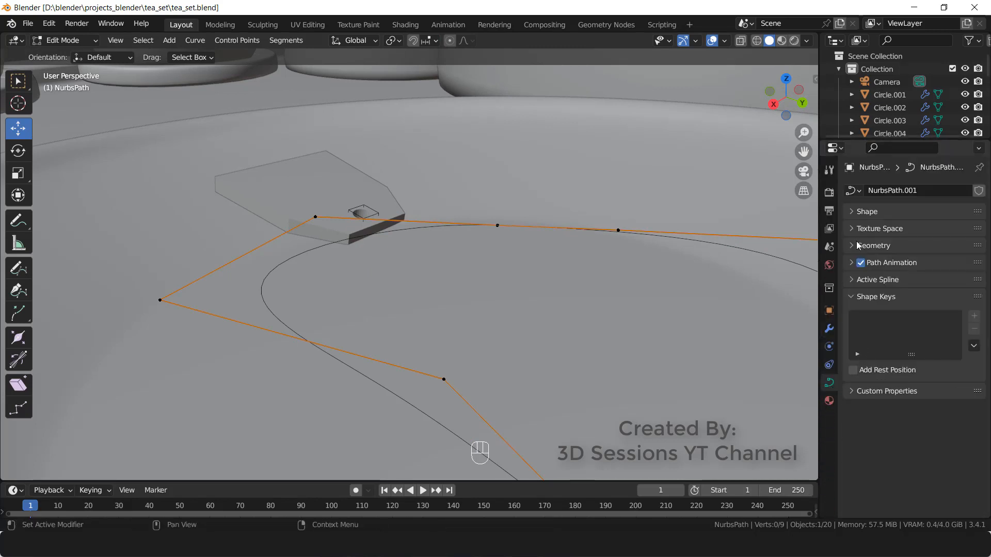
left_click(853, 246)
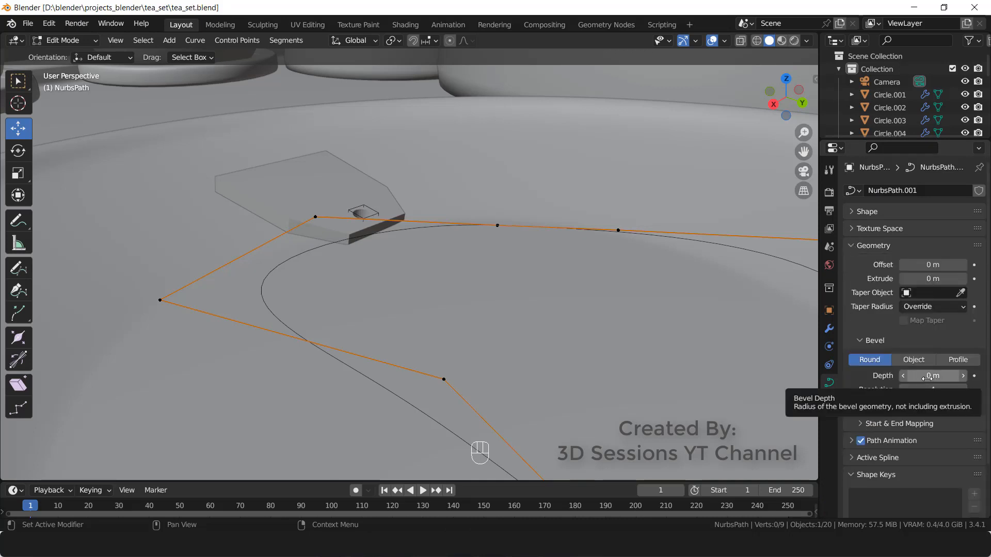
left_click_drag(928, 378, 944, 378)
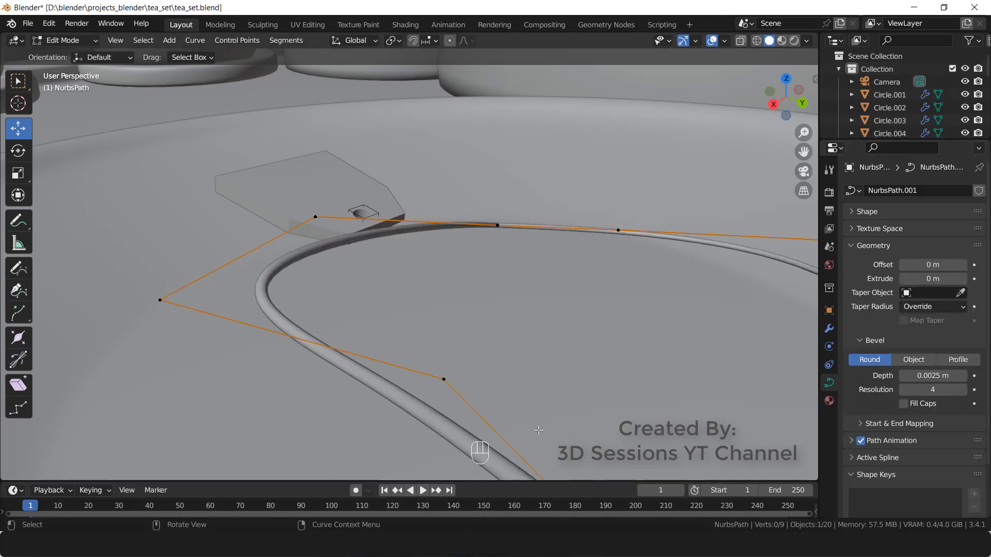
key("Tab")
- Edit the string in top view and pull the control point at its lower right bend down beside the pentagonal tag
middle_click_drag(219, 330, 1, 93)
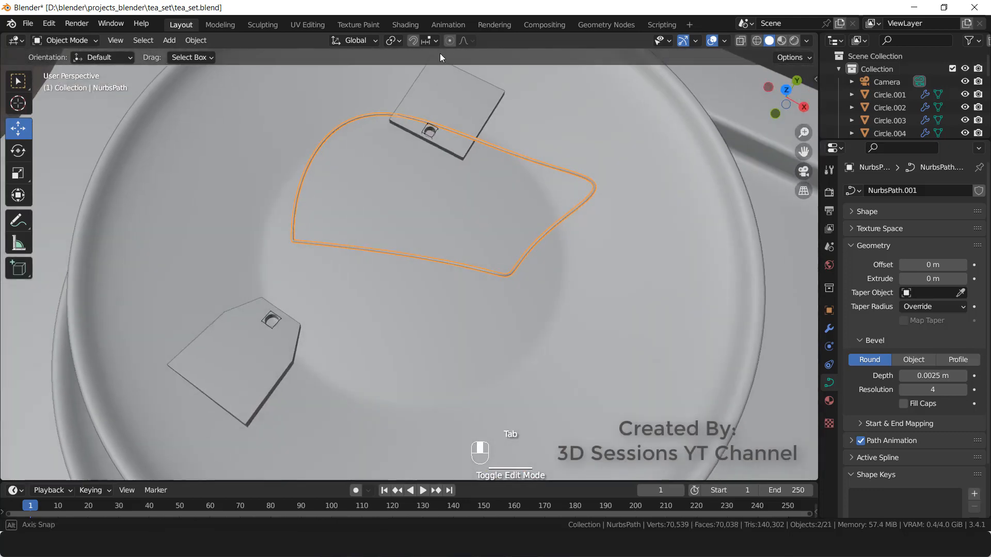
key("grave")
left_click(435, 130)
key("Tab")
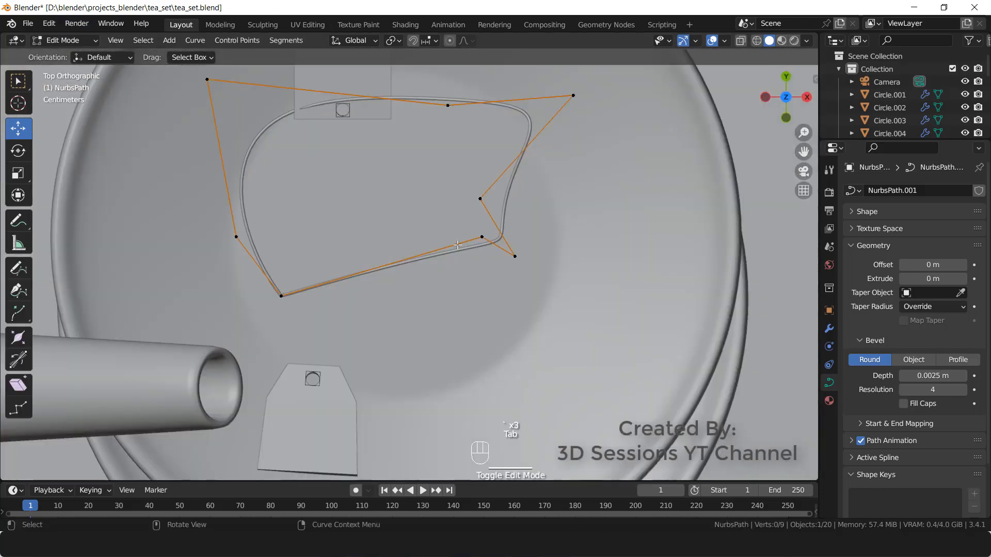
left_click(488, 249)
left_click_drag(483, 240, 365, 406)
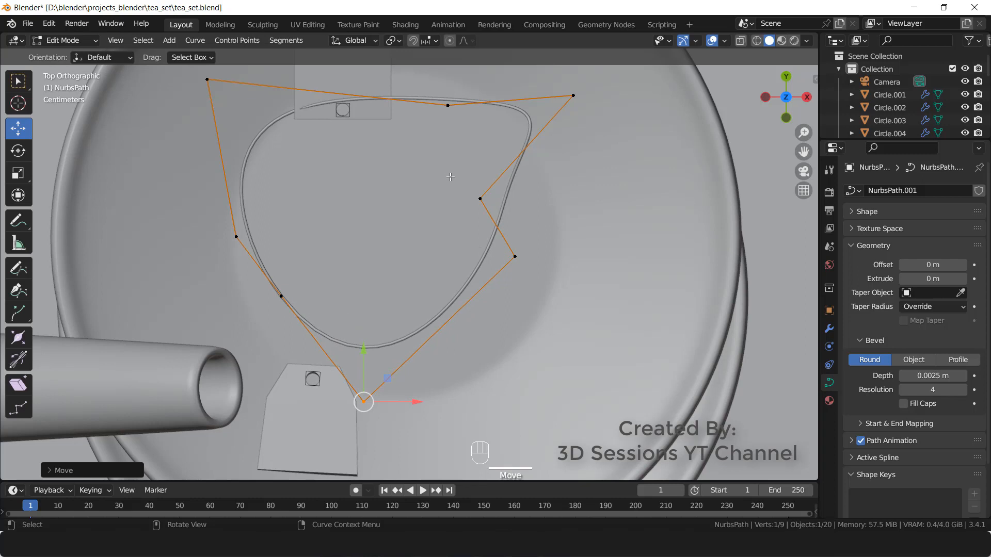
- Narrow the string loop by moving the control points on both its sides inward between the two tags
left_click_drag(480, 199, 388, 291)
left_click_drag(574, 96, 380, 198)
left_click_drag(187, 211, 260, 255)
left_click_drag(236, 237, 312, 246)
left_click_drag(253, 273, 302, 318)
left_click_drag(281, 296, 312, 305)
left_click_drag(178, 69, 227, 101)
left_click_drag(207, 79, 237, 83)
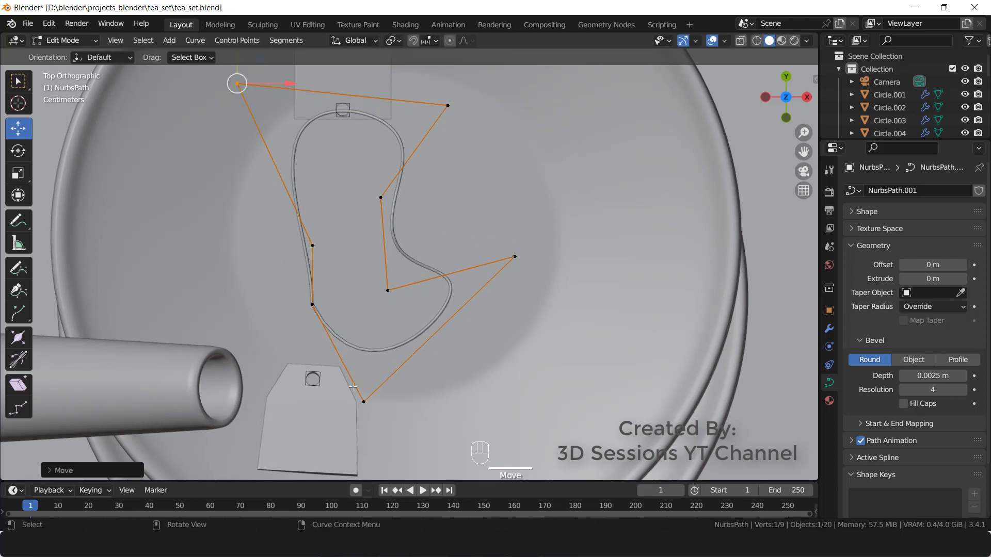
- Pull the loop's lowest control point onto the pentagonal tag and reposition the lower side points so the string reaches its hole
left_click_drag(327, 316, 327, 317)
left_click_drag(312, 305, 272, 310)
left_click_drag(289, 230, 330, 261)
left_click_drag(312, 245, 259, 268)
left_click_drag(343, 384, 384, 418)
left_click_drag(364, 402, 285, 449)
left_click_drag(371, 278, 405, 307)
left_click_drag(387, 291, 422, 255)
left_click_drag(493, 238, 534, 273)
left_click_drag(515, 257, 359, 311)
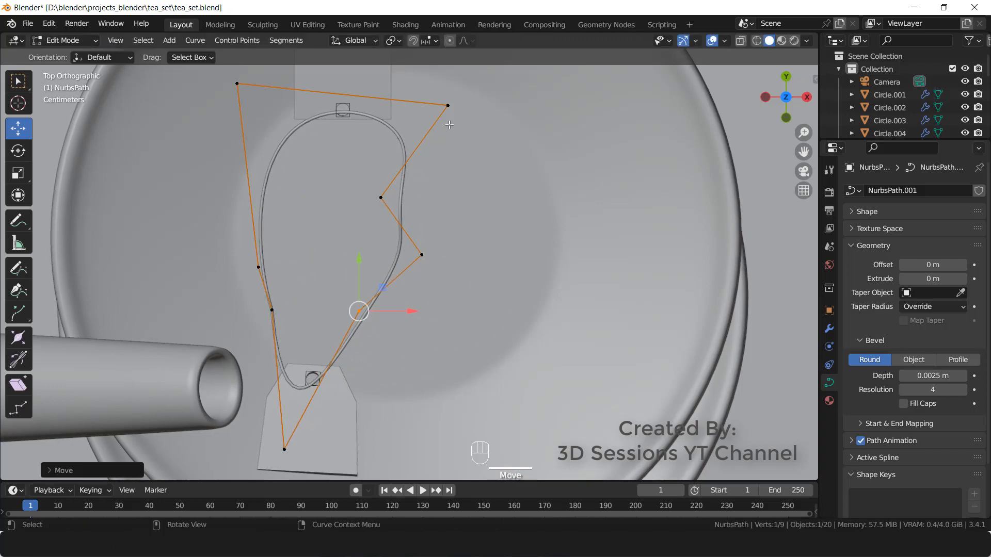
- Smooth the string's right side by moving the control point beside the square tag and the one below it outward
left_click_drag(429, 86, 467, 124)
left_click_drag(499, 106, 455, 144)
left_click_drag(405, 107, 456, 112)
left_click_drag(367, 182, 396, 213)
left_click_drag(381, 198, 428, 201)
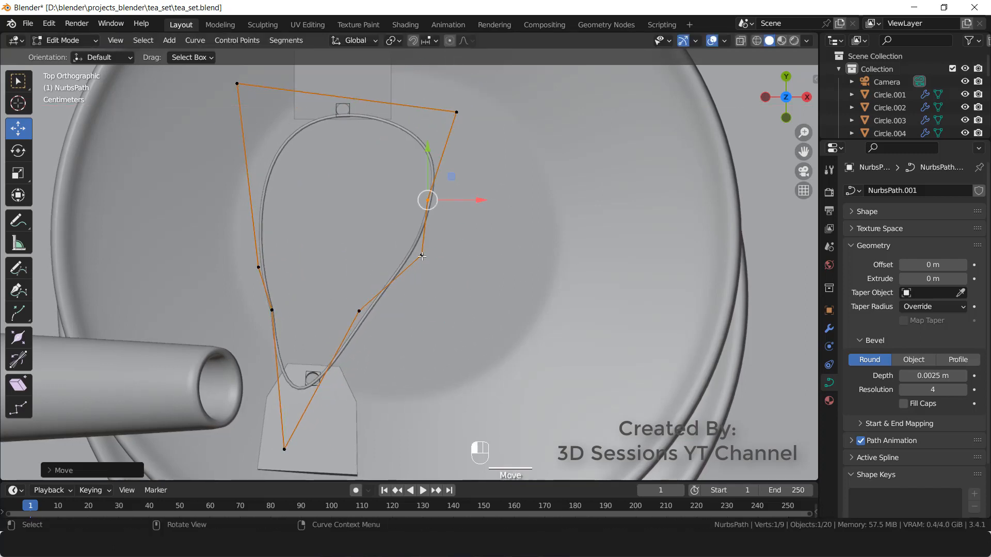
left_click_drag(407, 241, 291, 206)
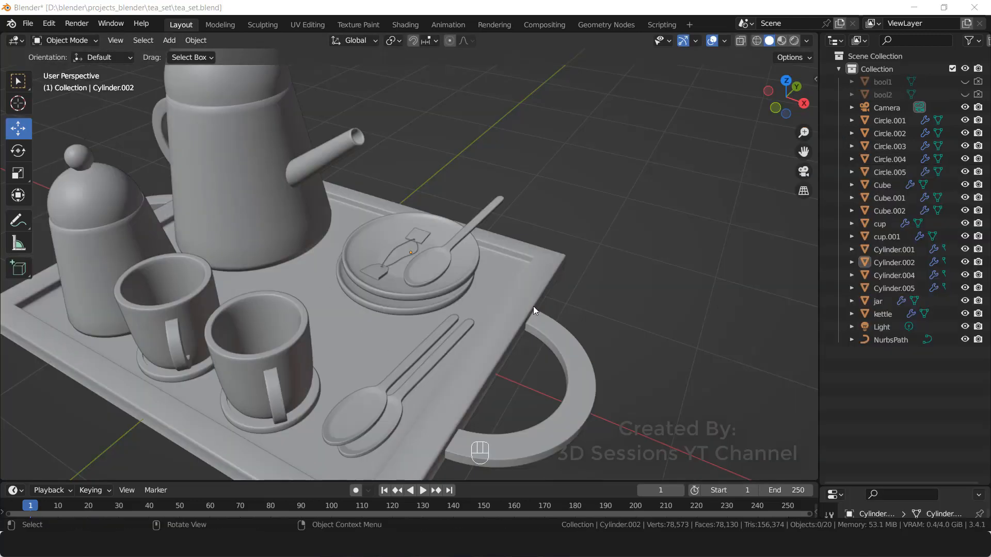
scroll(437, 271, "up", 6)
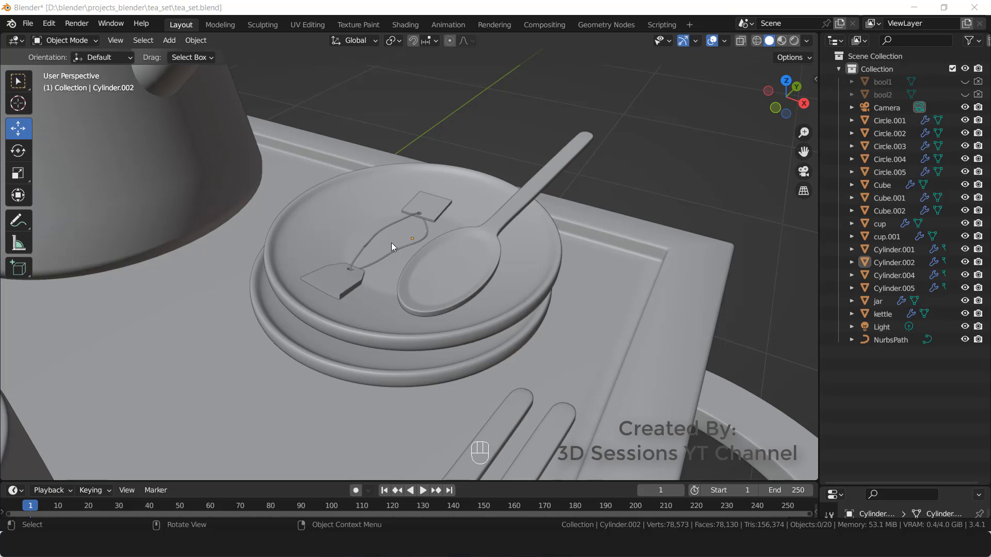
scroll(398, 245, "down", 5)
middle_click_drag(214, 355, 191, 404)
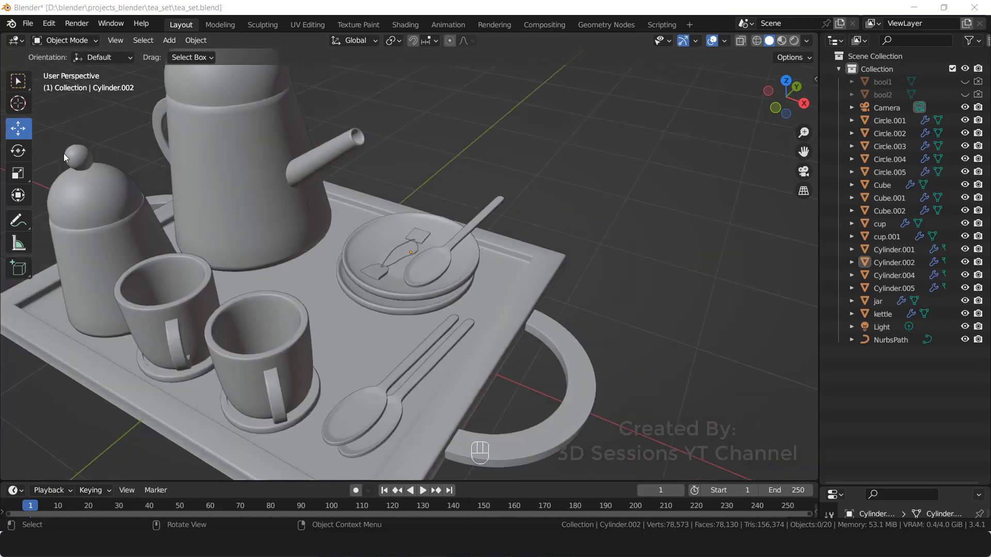
middle_click_drag(161, 367, 307, 344)
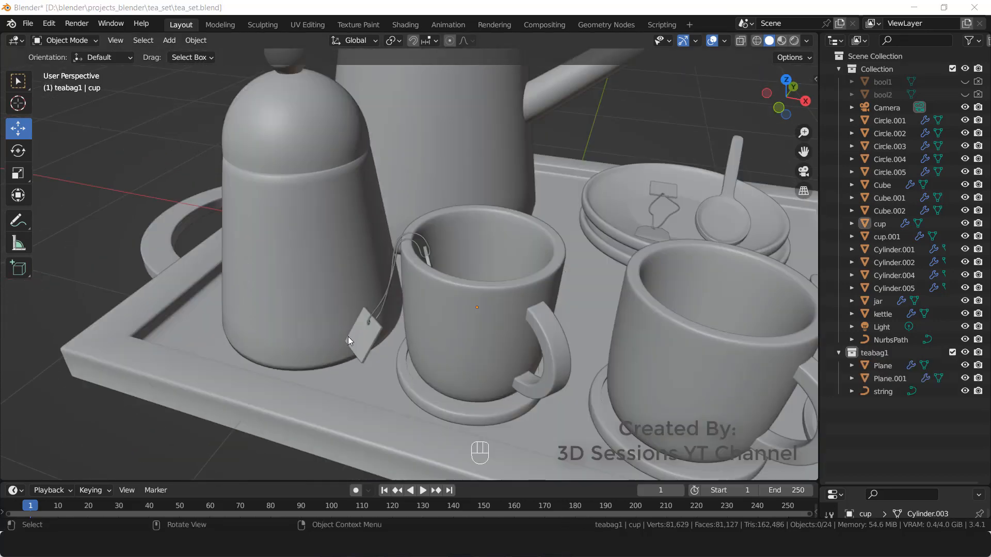
- Select all objects of the teabag1 collection to check the tea bag hanging in the cup, and deselect them
middle_click_drag(348, 337, 381, 336)
scroll(410, 353, "up", 3)
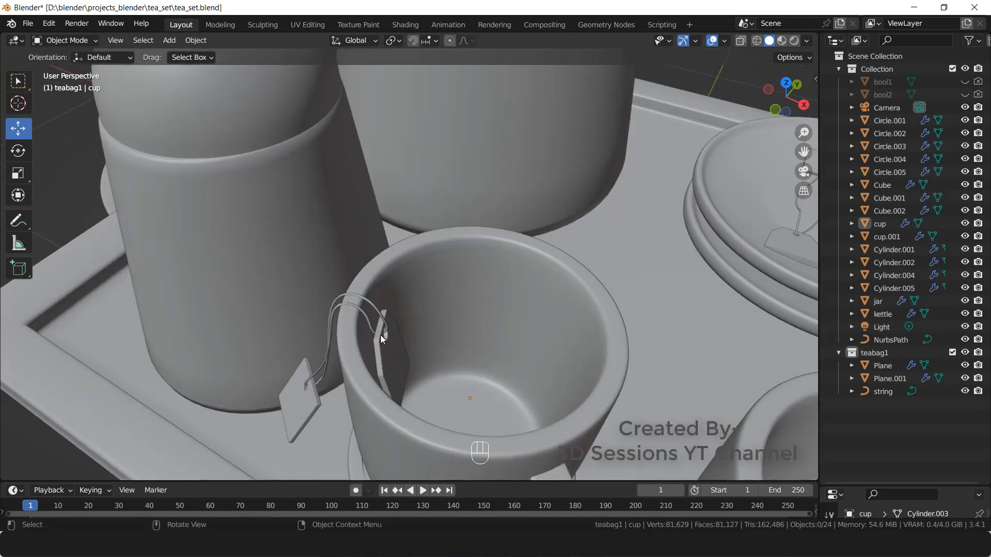
left_click(395, 351)
left_click(873, 355)
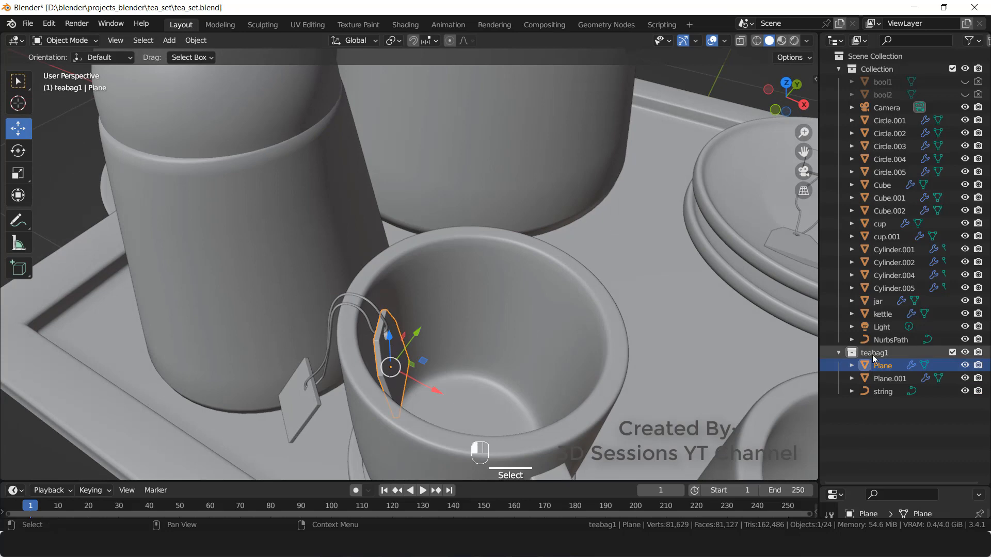
right_click(870, 353)
left_click(820, 299)
middle_click_drag(443, 390, 434, 371)
scroll(434, 371, "down", 8)
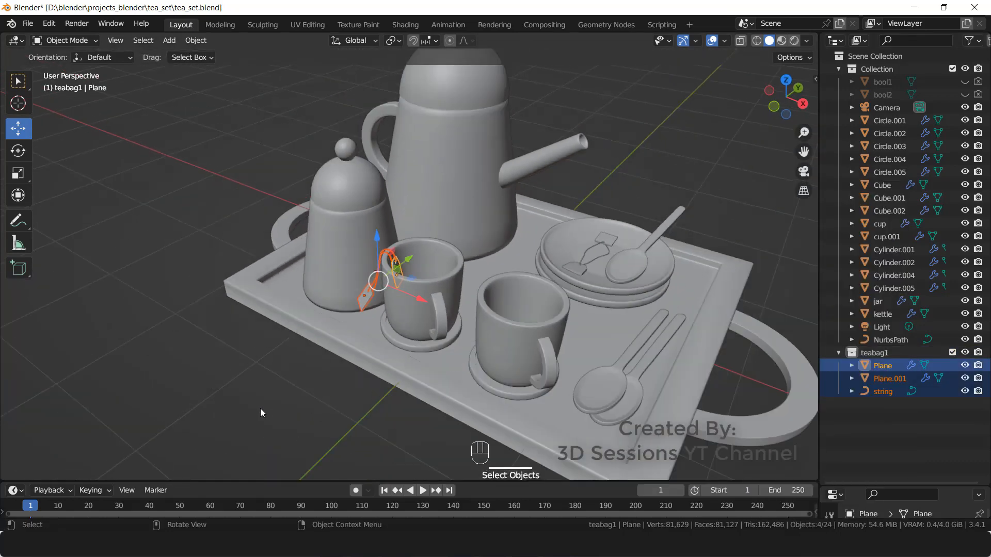
left_click(330, 400)
scroll(331, 399, "down", 2)
middle_click_drag(376, 430, 398, 440)
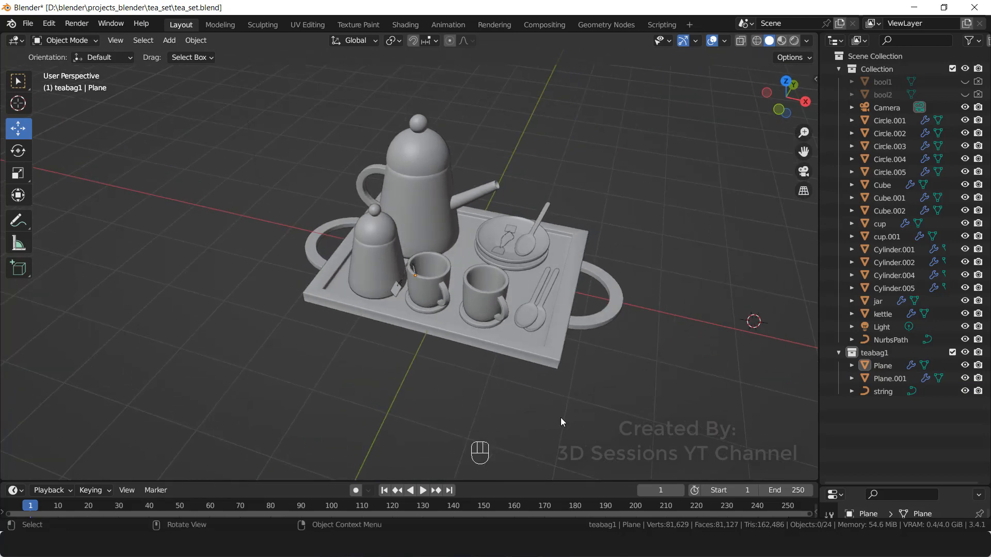
middle_click_drag(556, 424, 525, 413)
scroll(511, 408, "up", 2)
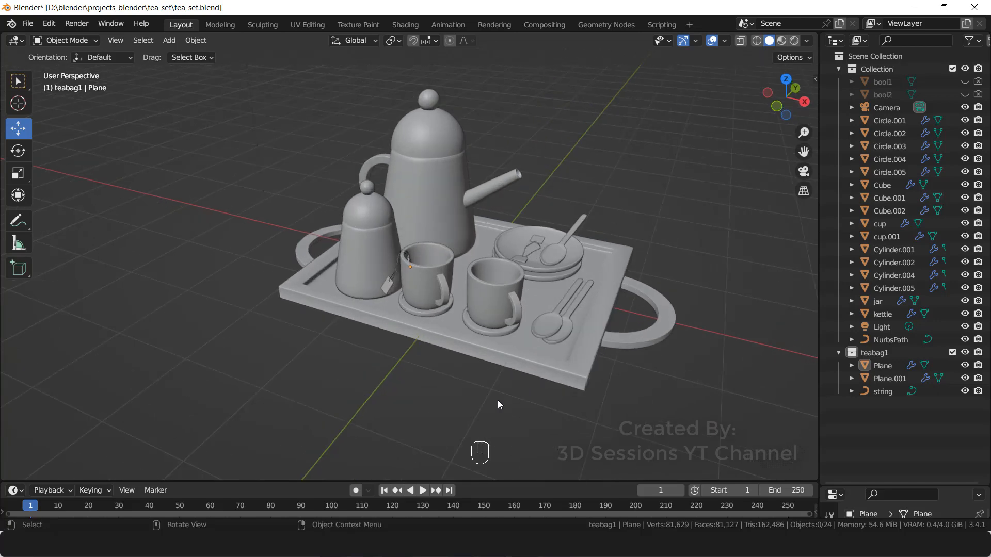
middle_click_drag(413, 395, 388, 417)
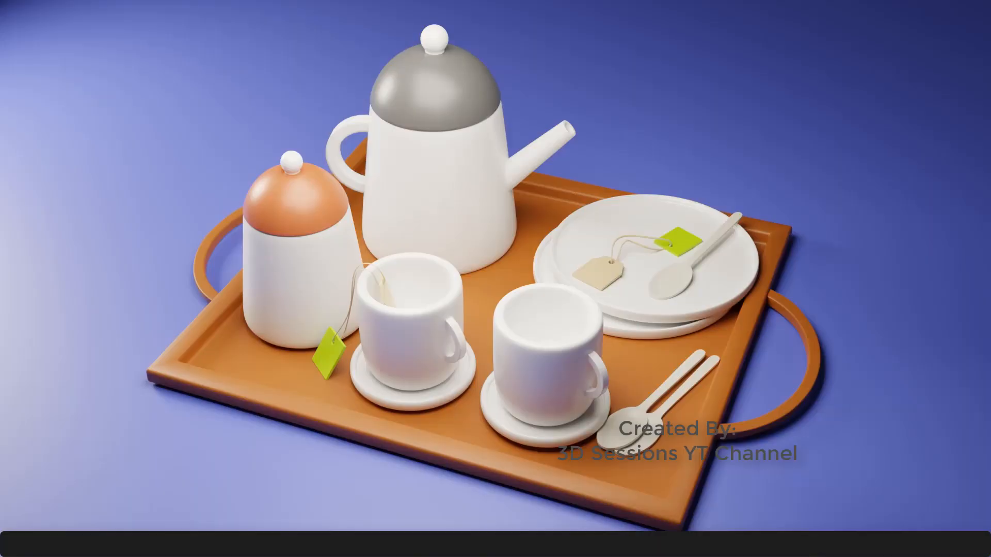